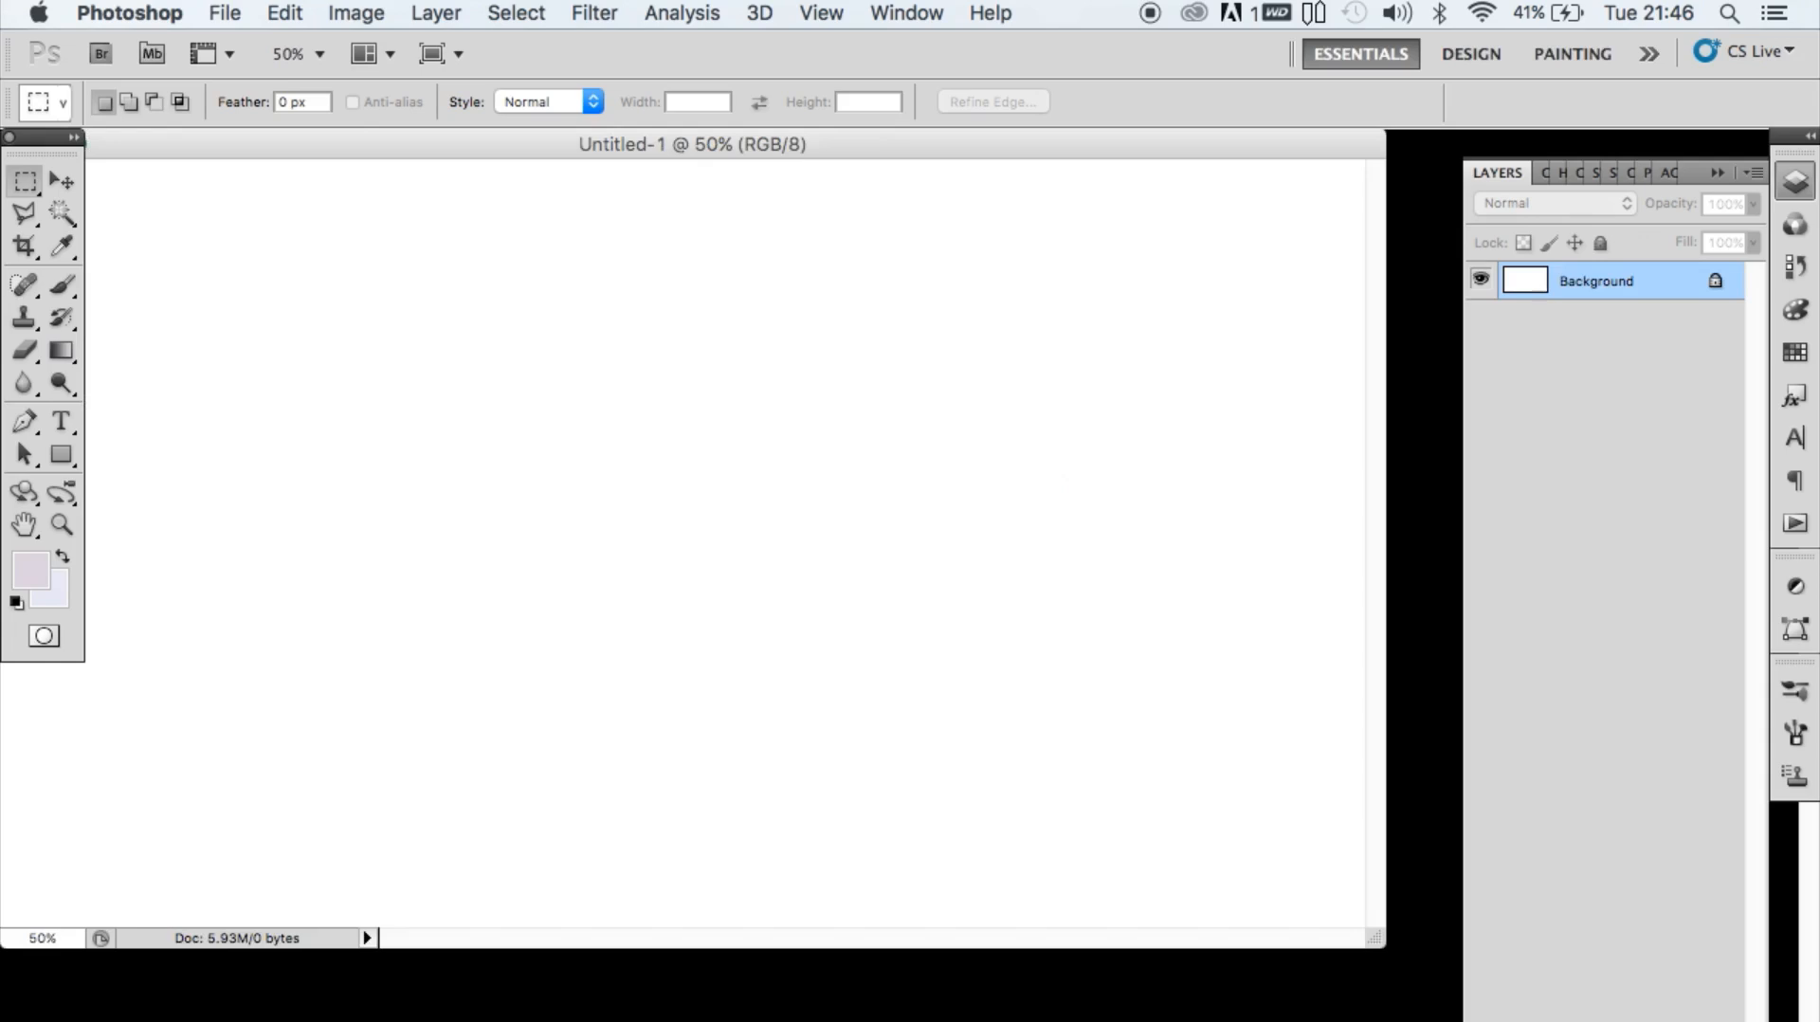
# - Move the blank document window clear of the tools and set the background colour to a light grey
pyautogui.moveTo(652, 150); pyautogui.dragTo(726, 173)
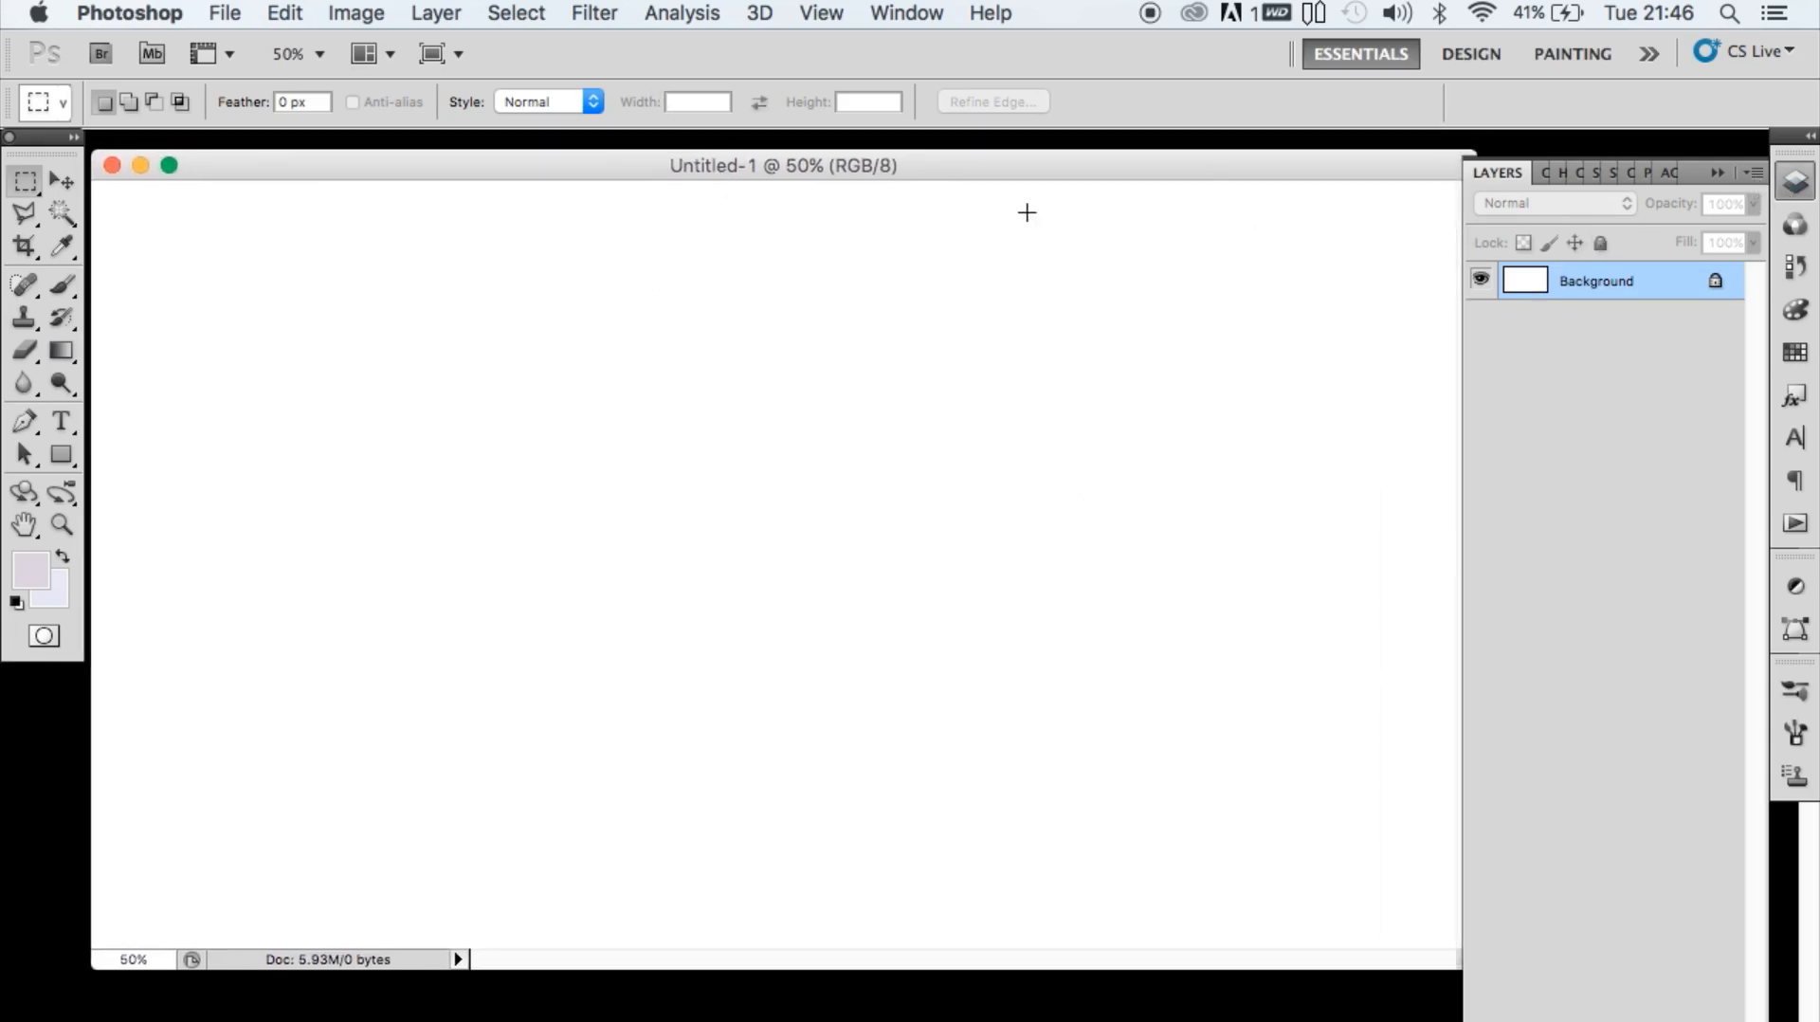
pyautogui.click(59, 185)
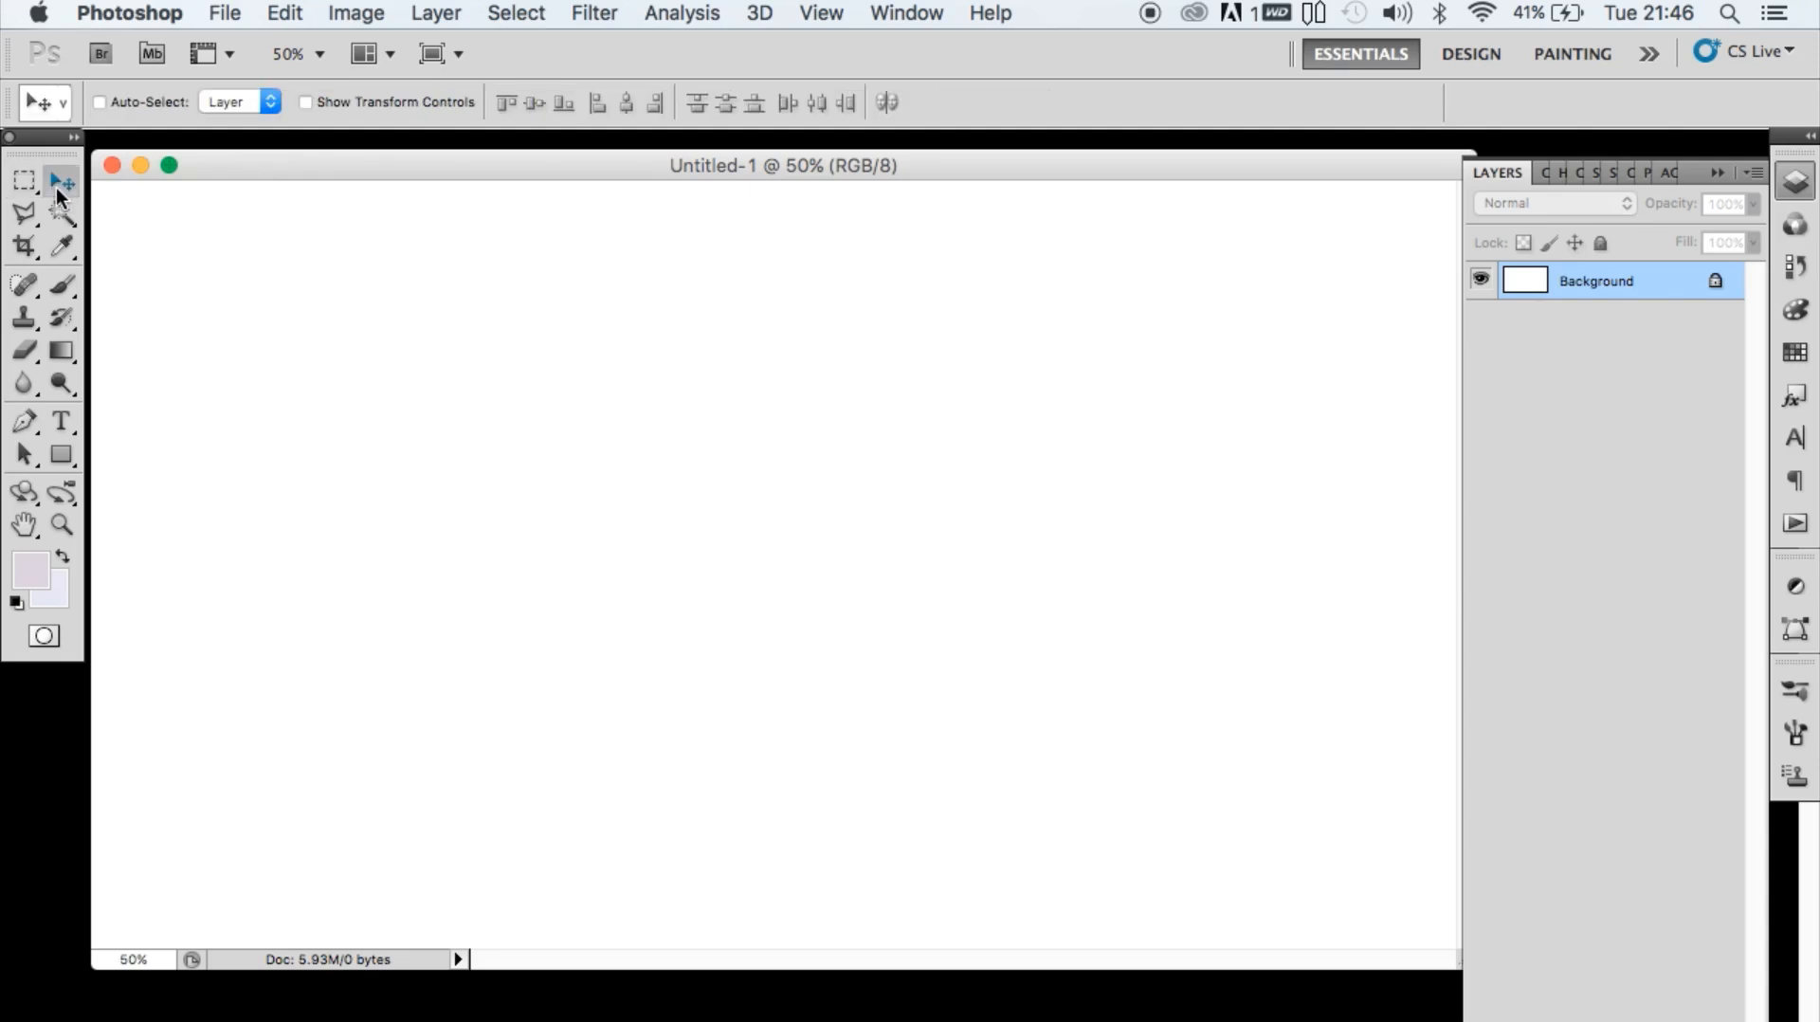
pyautogui.click(47, 605)
pyautogui.moveTo(1065, 474); pyautogui.dragTo(1023, 492)
pyautogui.click(1653, 425)
# - Fill the blank canvas with the background colour
pyautogui.click(285, 12)
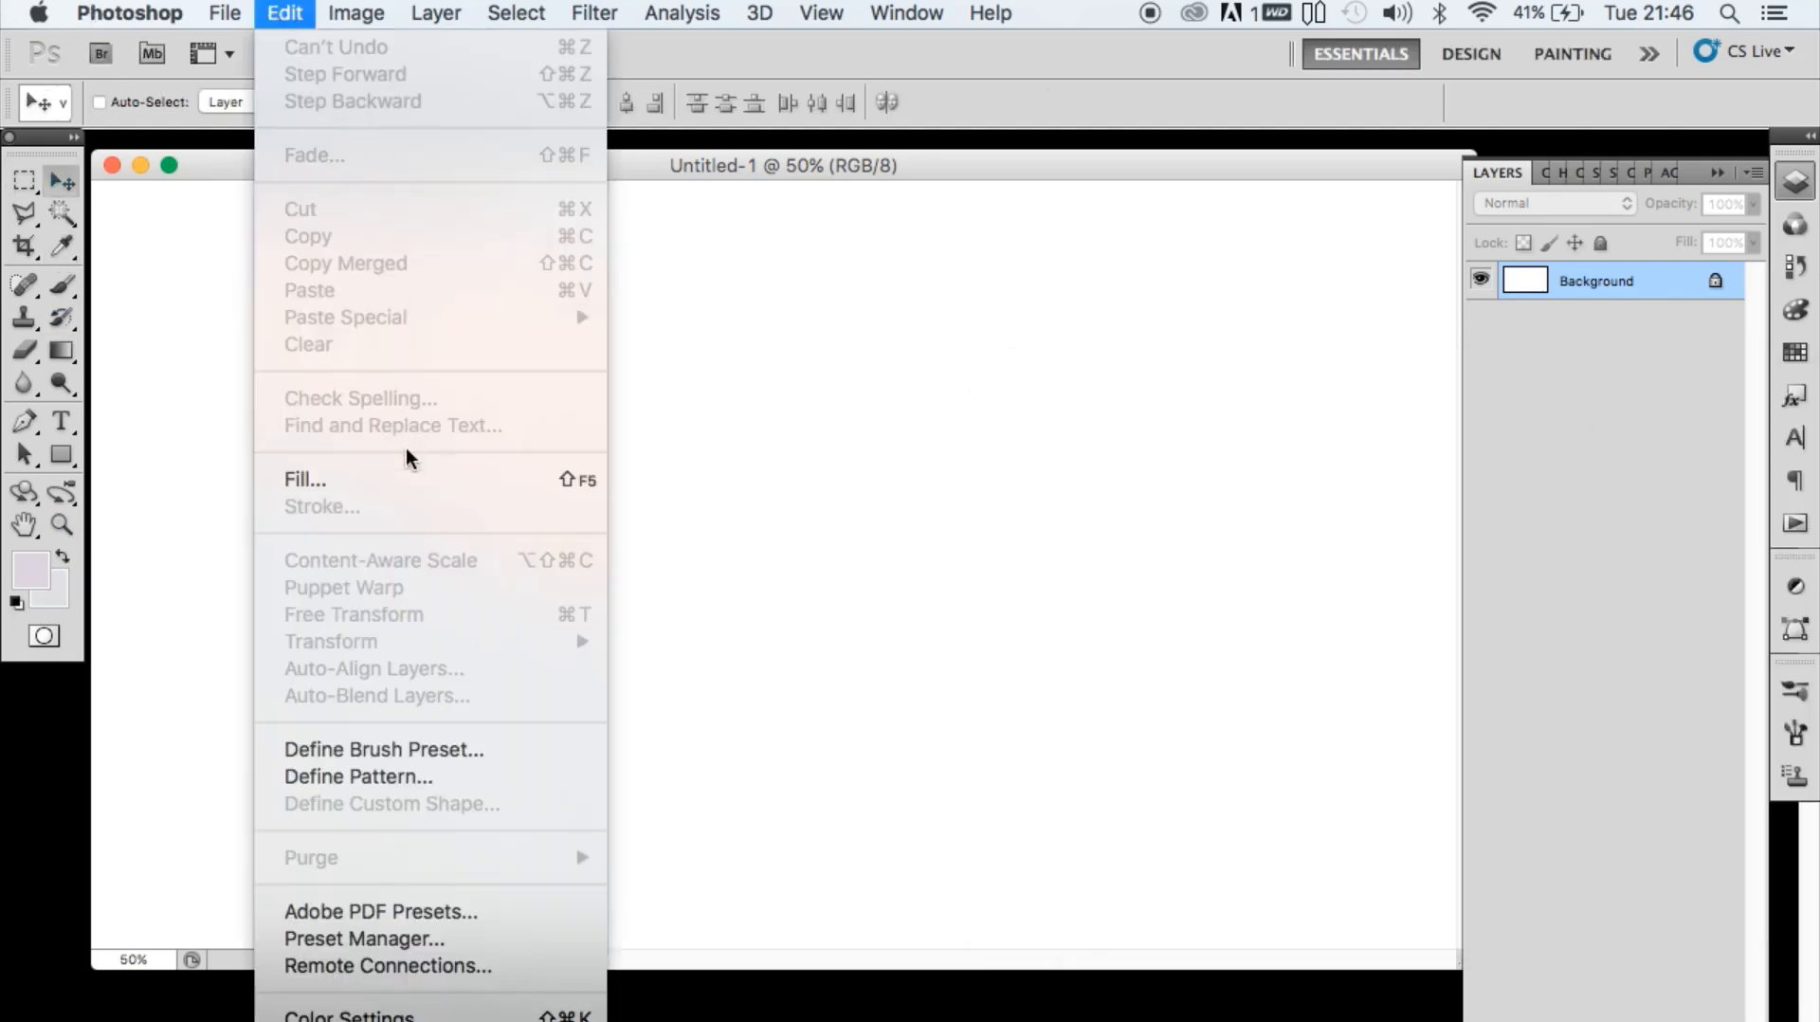
pyautogui.click(405, 480)
pyautogui.click(959, 447)
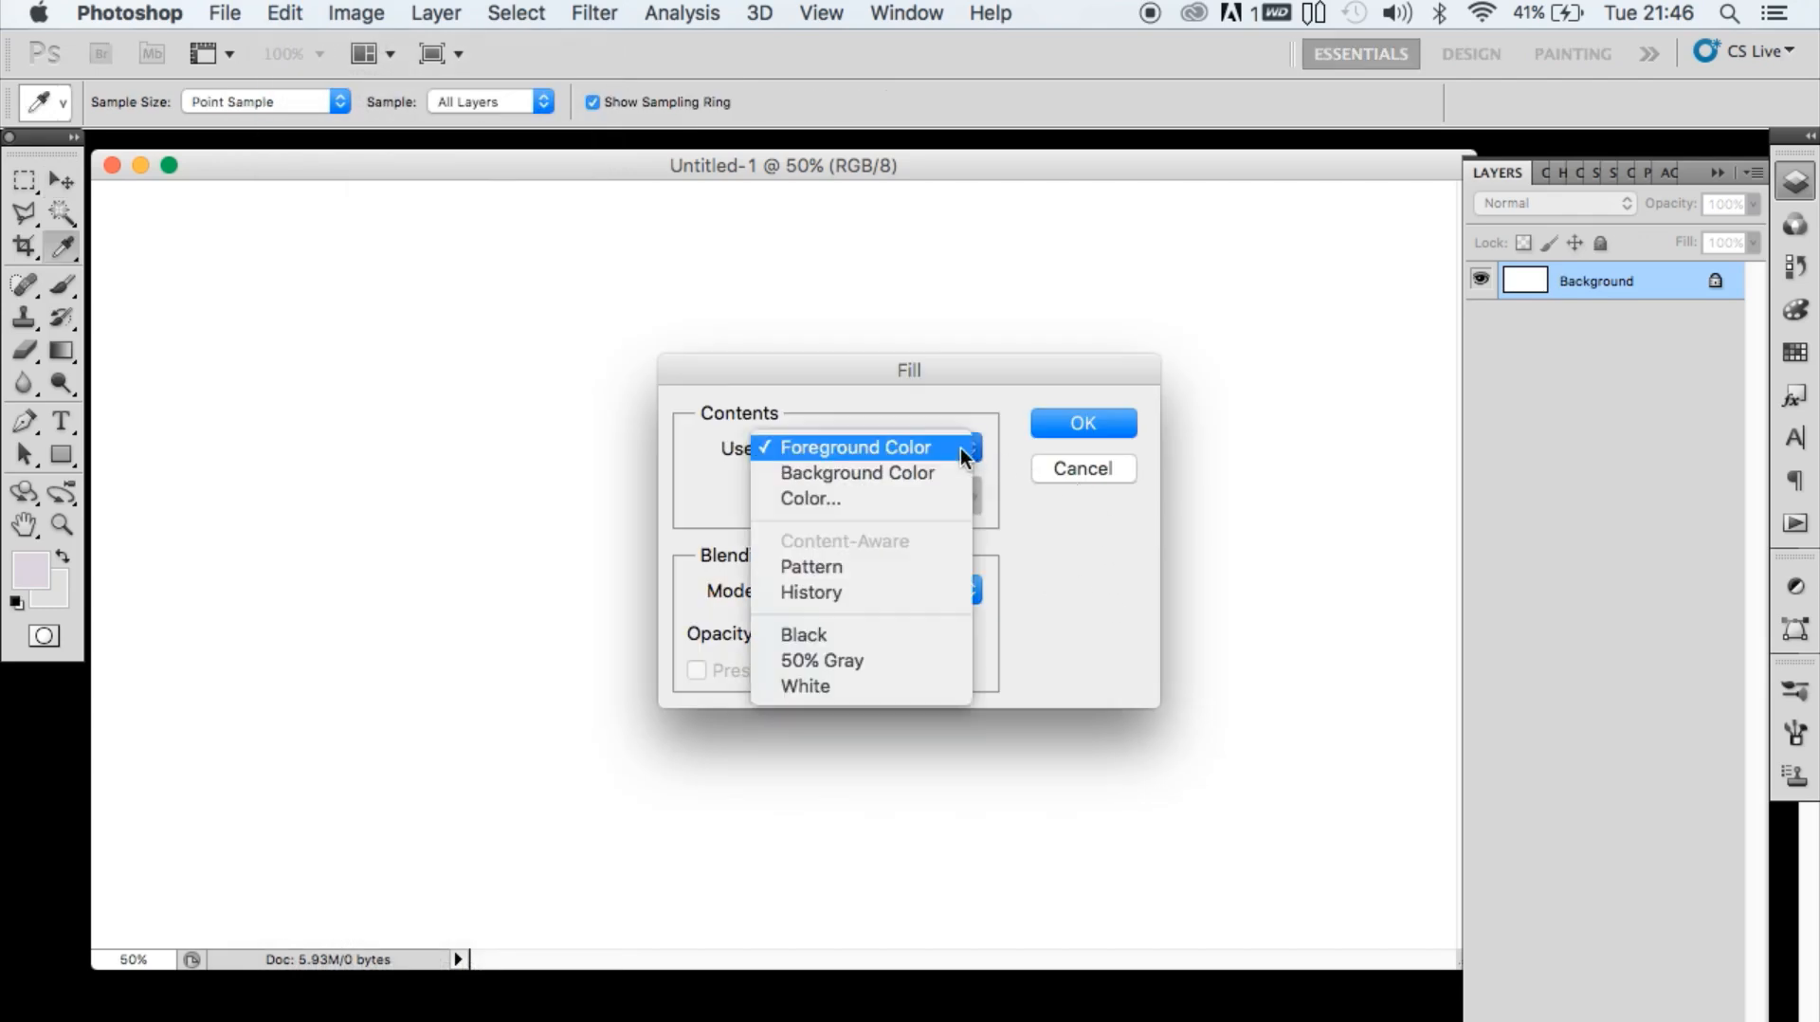
pyautogui.click(952, 468)
pyautogui.click(1082, 429)
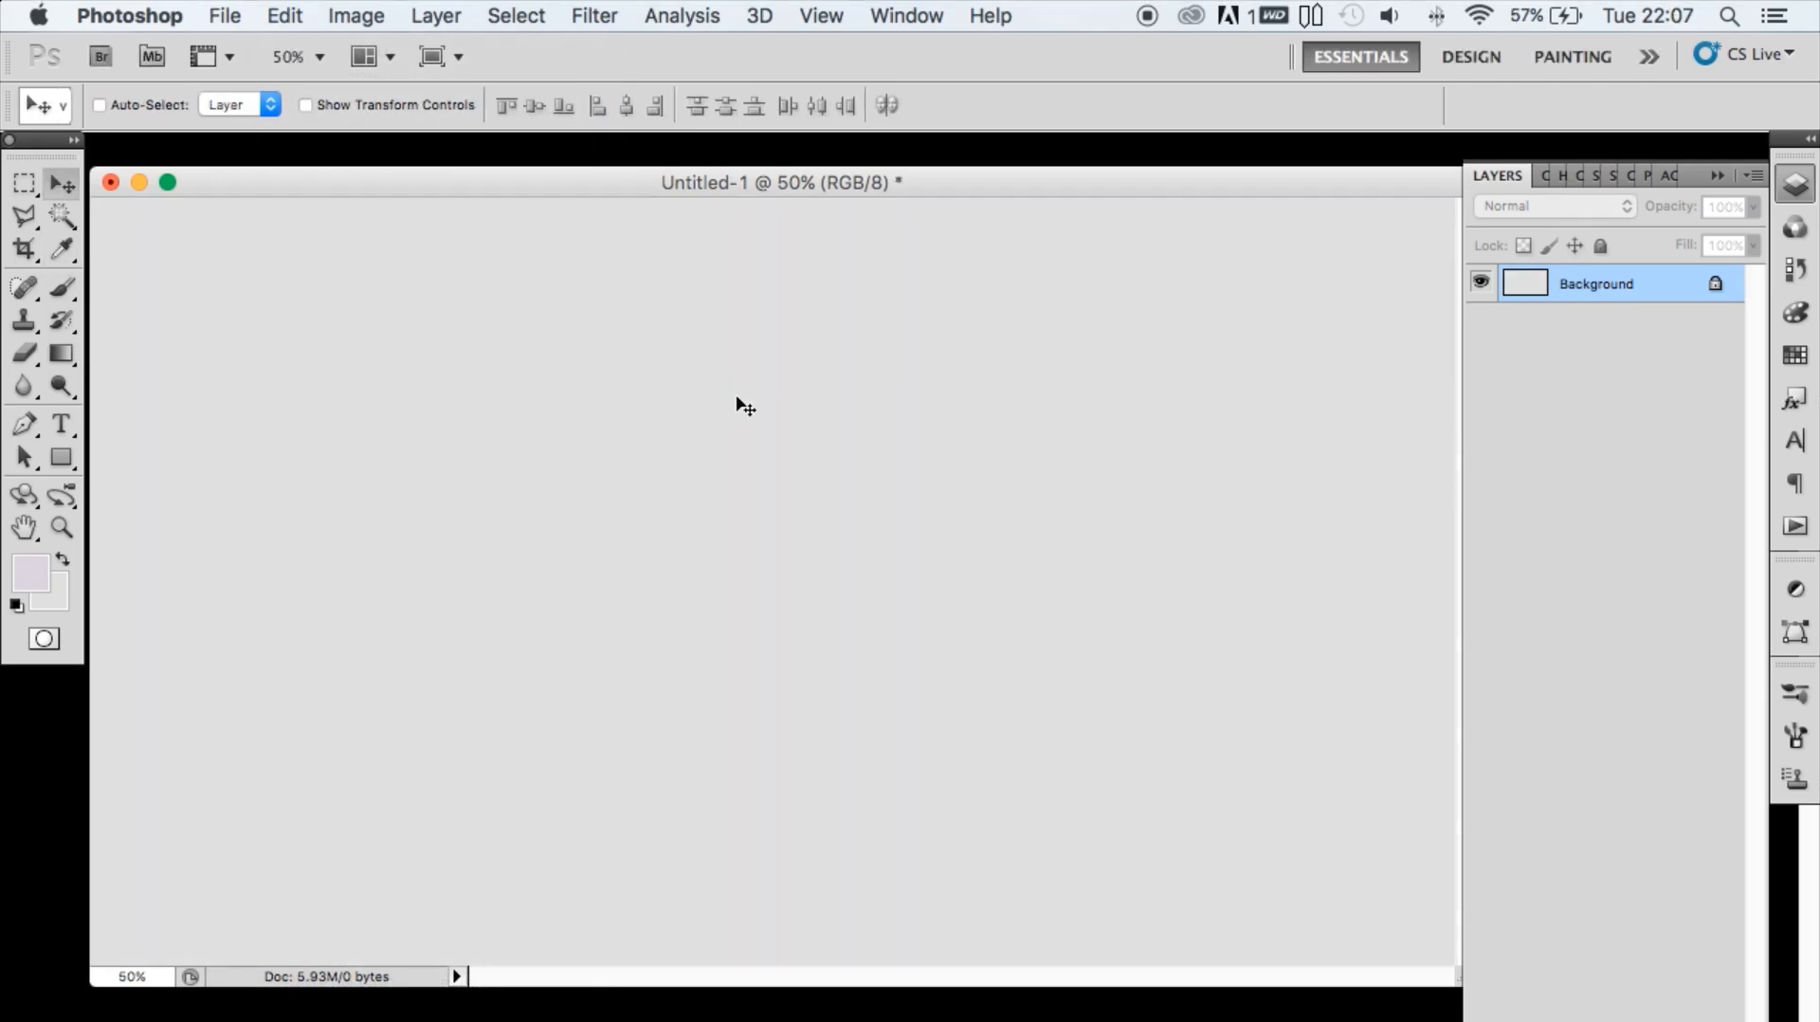
# - Switch to Finder and open Honda CB750K 69 4.jpg from the bikes folder in Photoshop
pyautogui.press('super+Tab')
pyautogui.click(1203, 580)
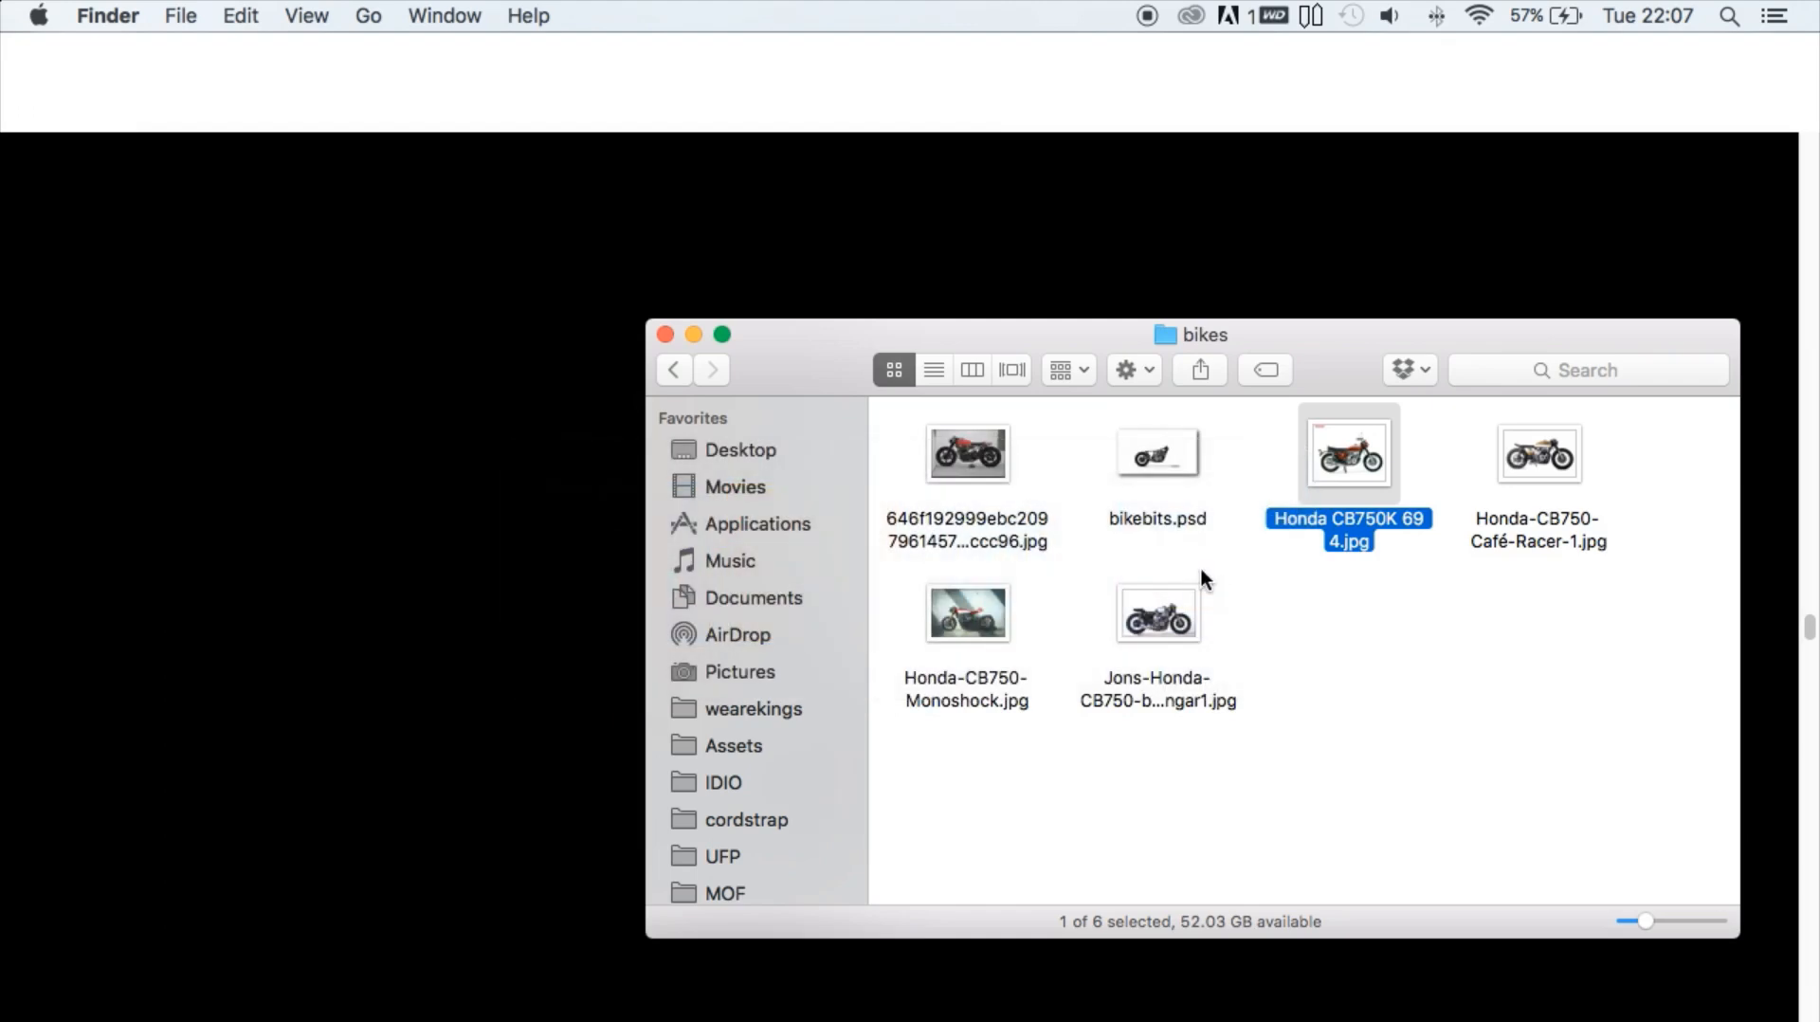
pyautogui.moveTo(1338, 459); pyautogui.dragTo(706, 995)
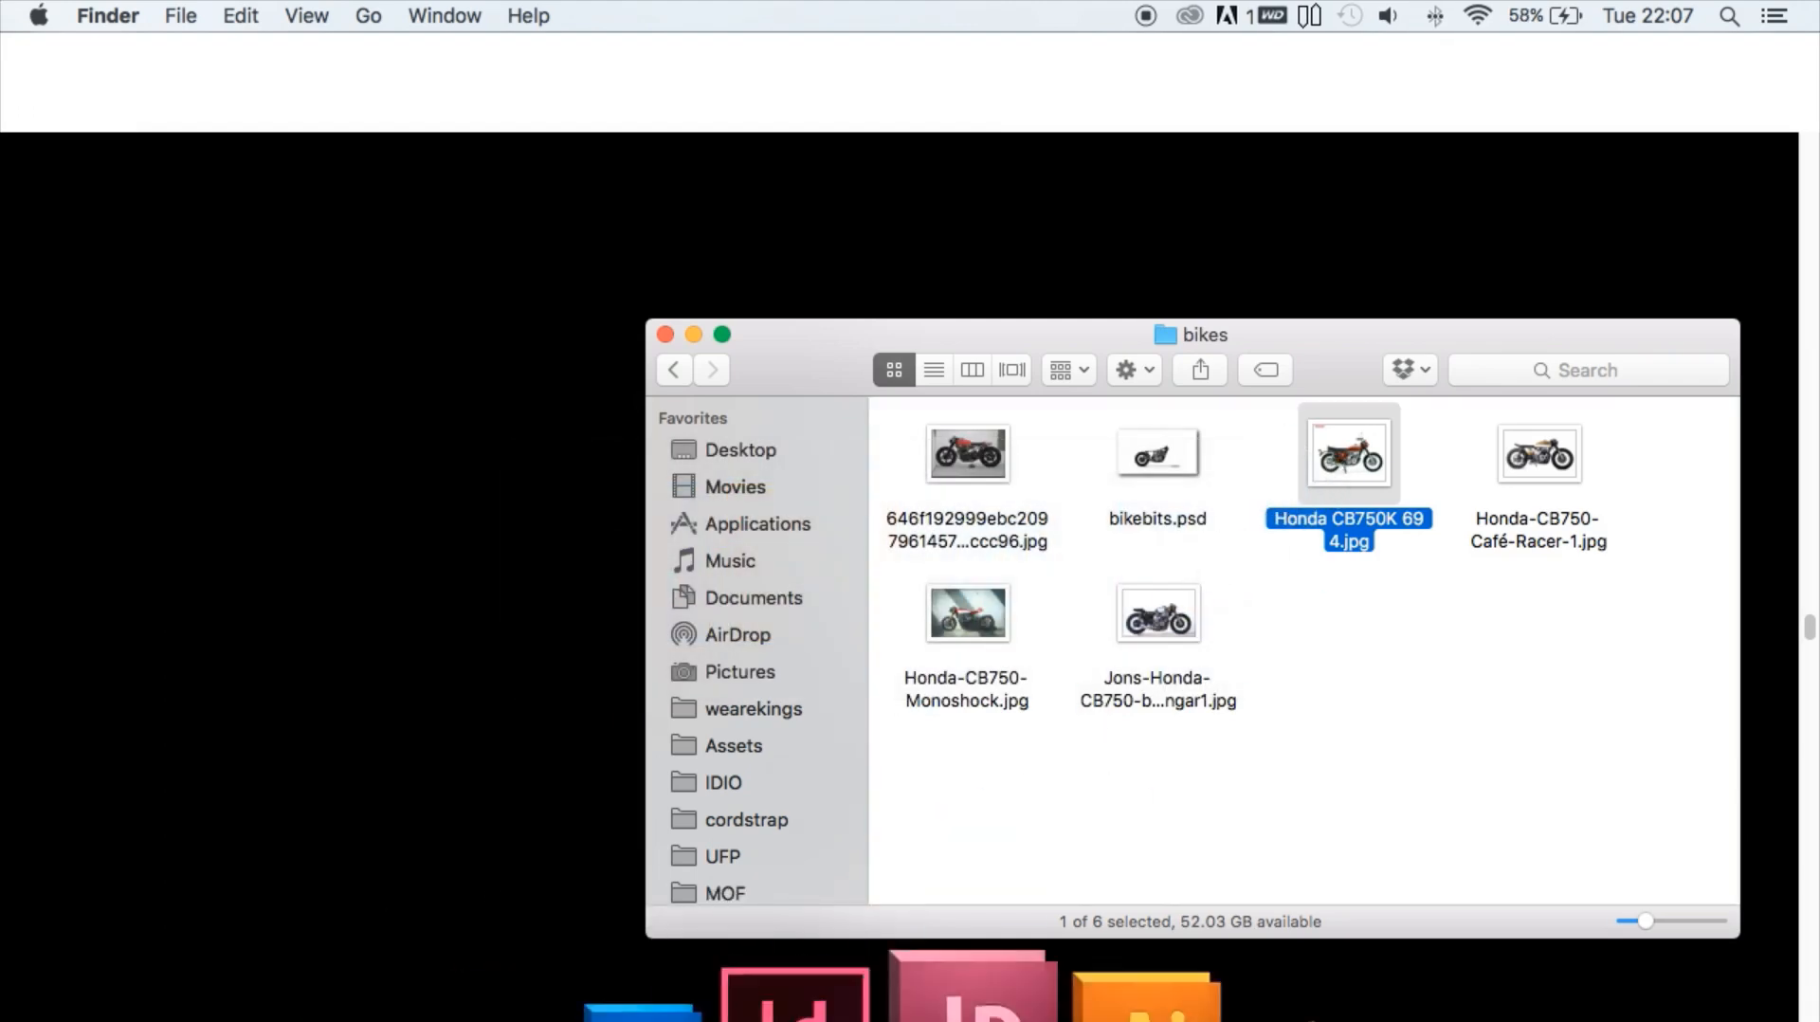
pyautogui.click(813, 1005)
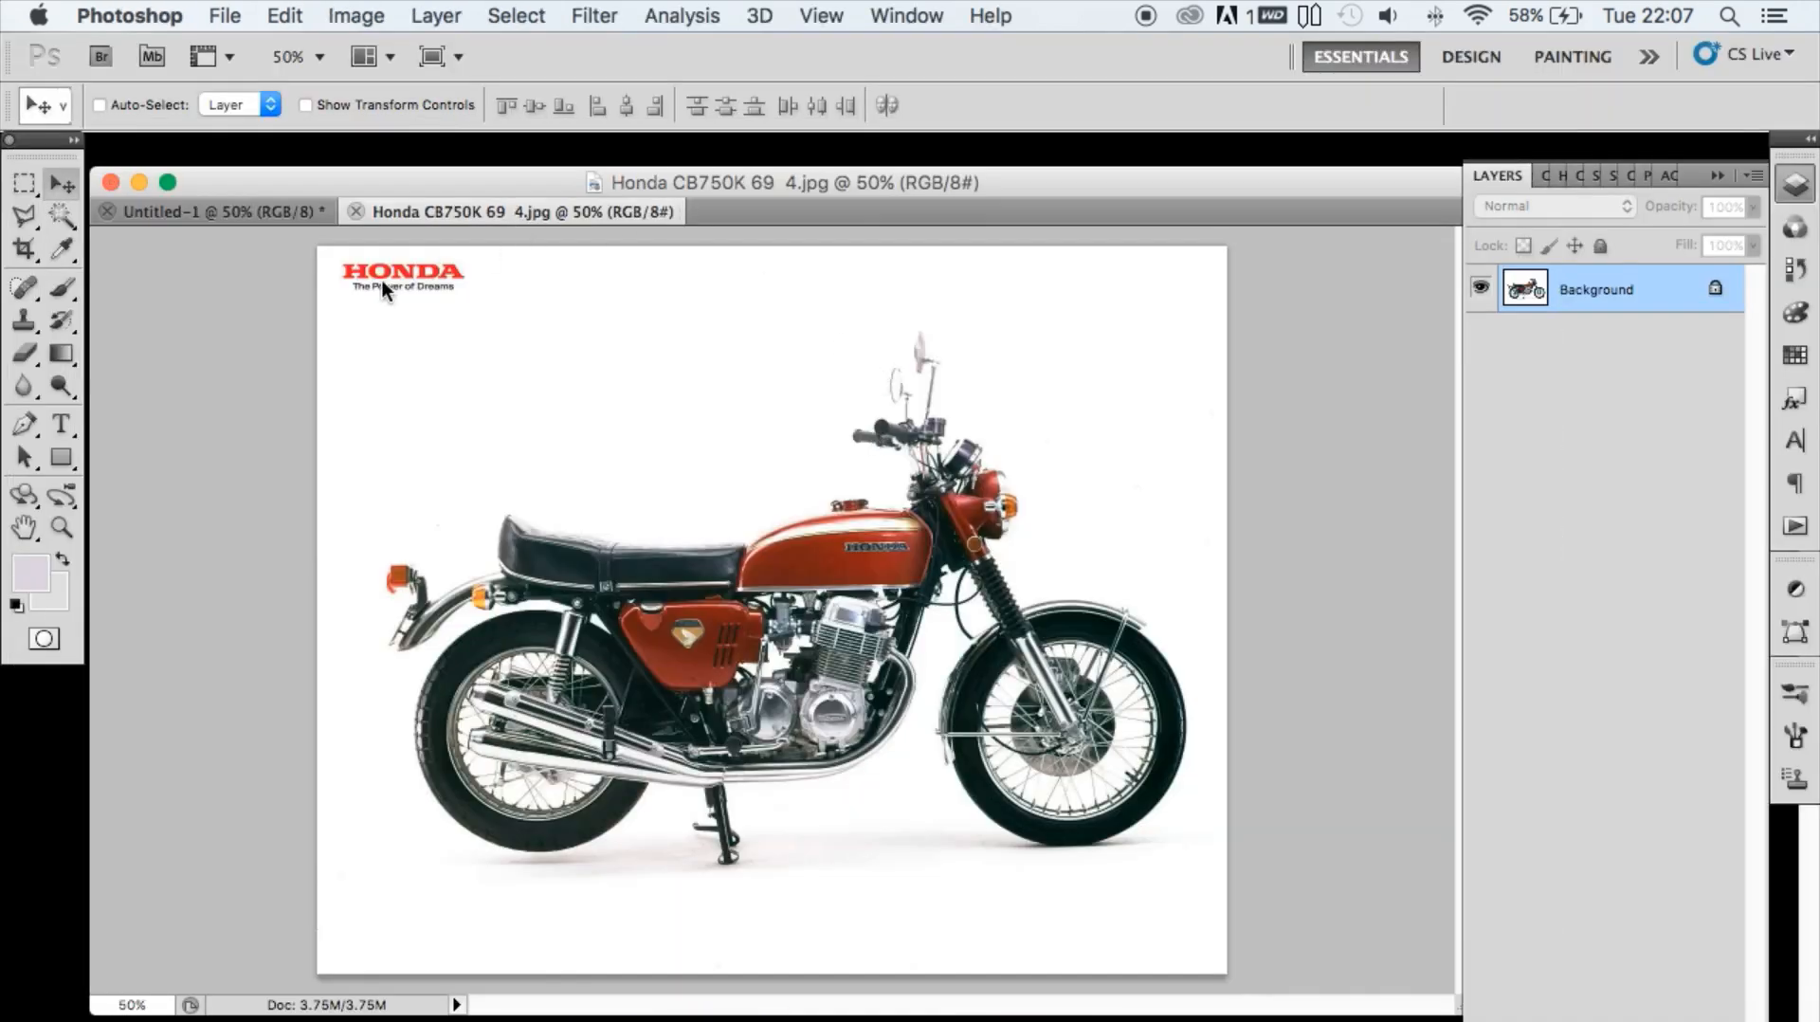
# - Start a Pen tool path where the seat meets the tank and curve it along the tank's upper edge to the fuel cap
pyautogui.click(28, 248)
pyautogui.click(25, 423)
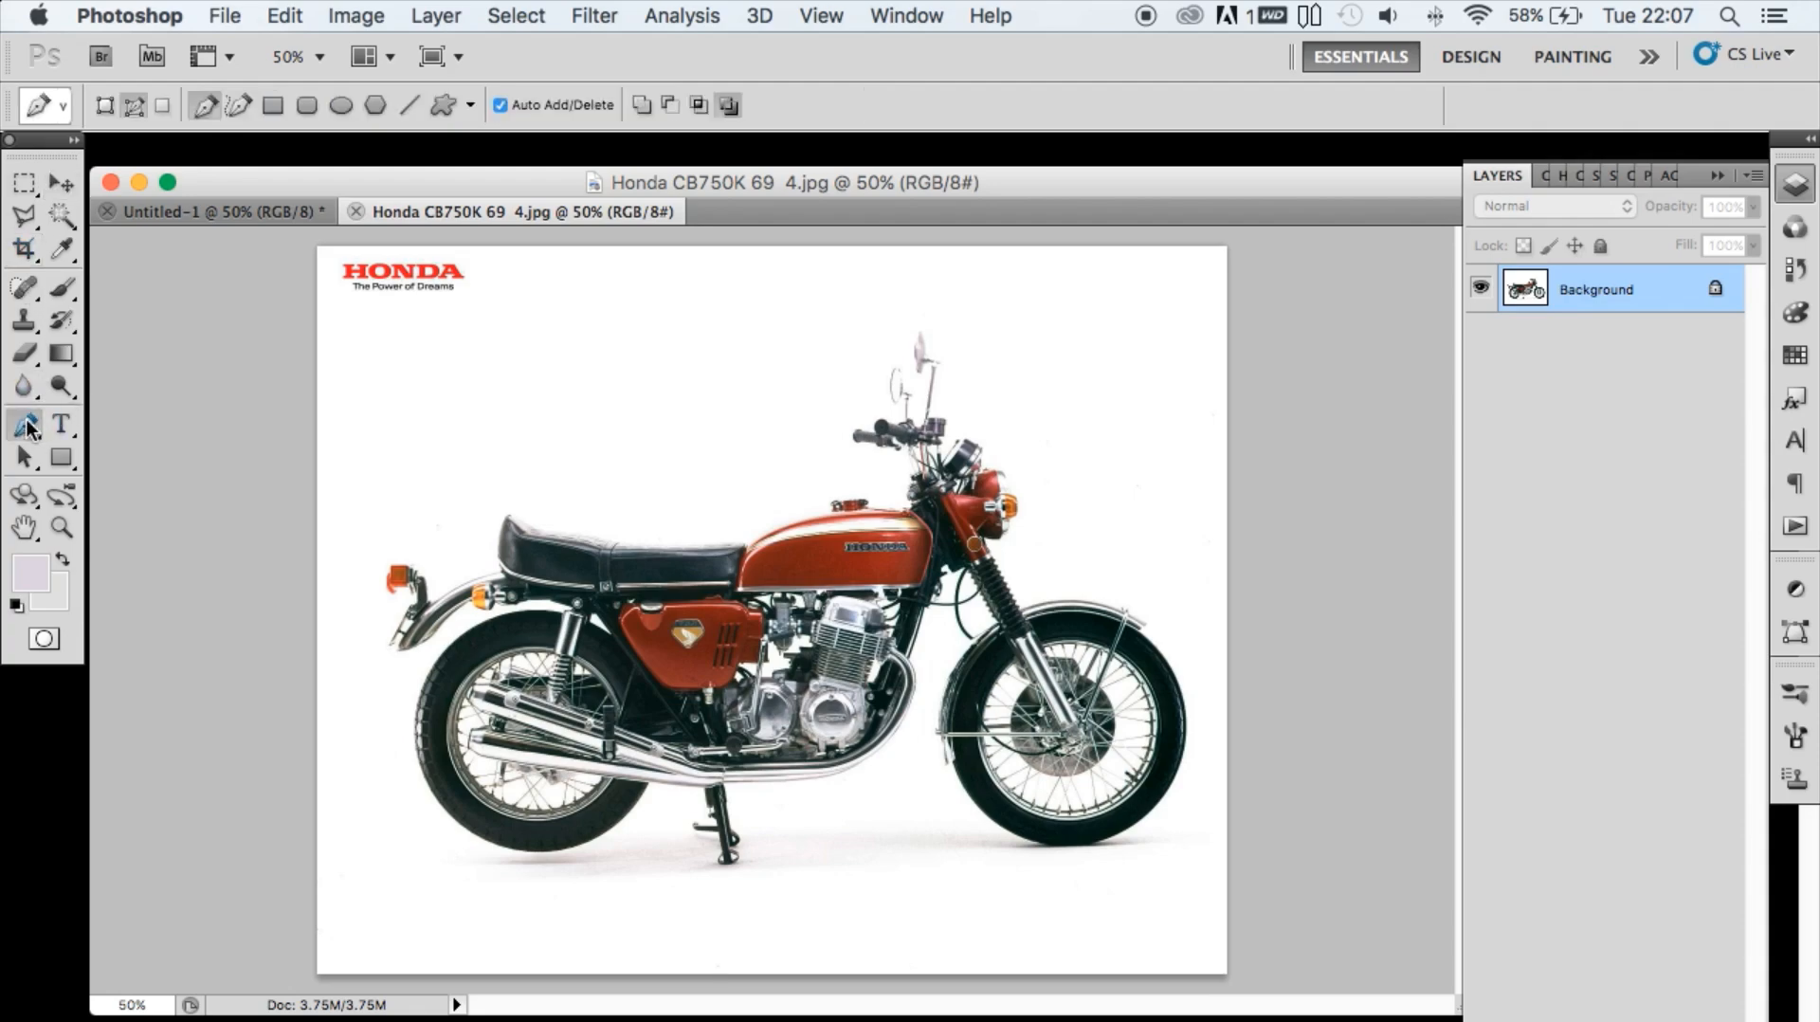
pyautogui.press('super+plus')
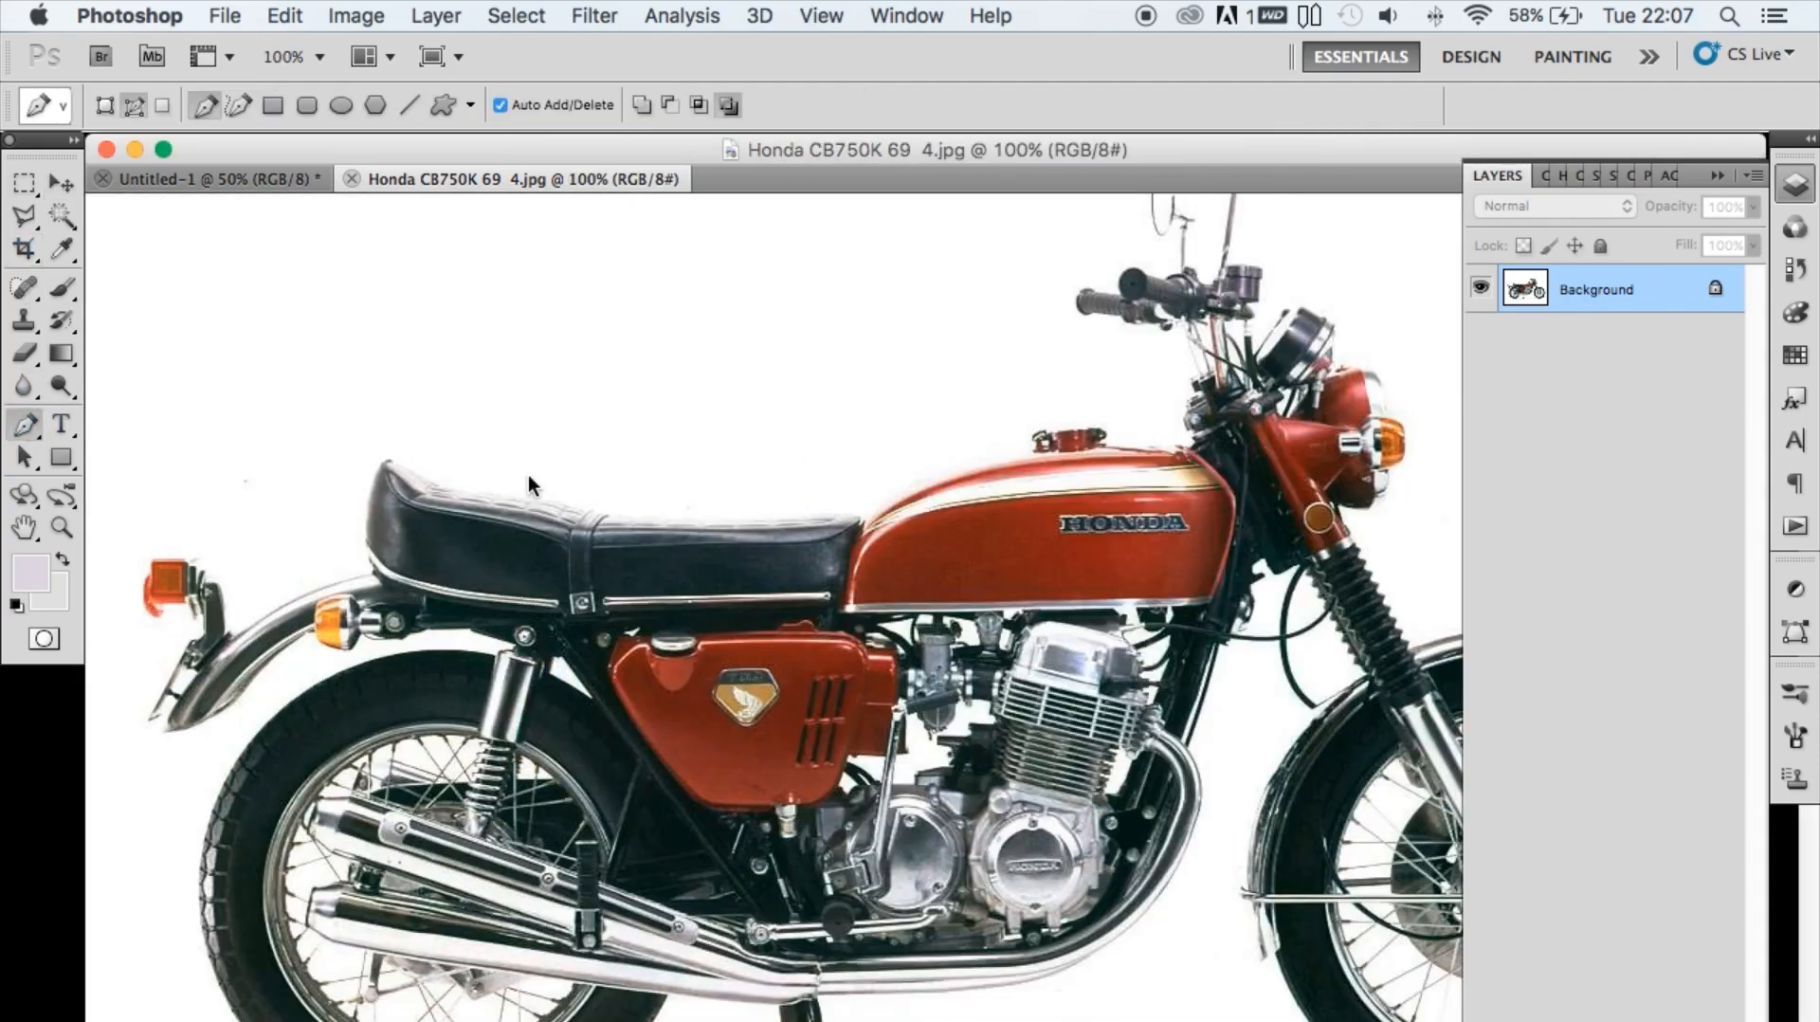
pyautogui.press('super+plus')
pyautogui.hscroll(-5, 957, 526)
pyautogui.scroll(2, 958, 525)
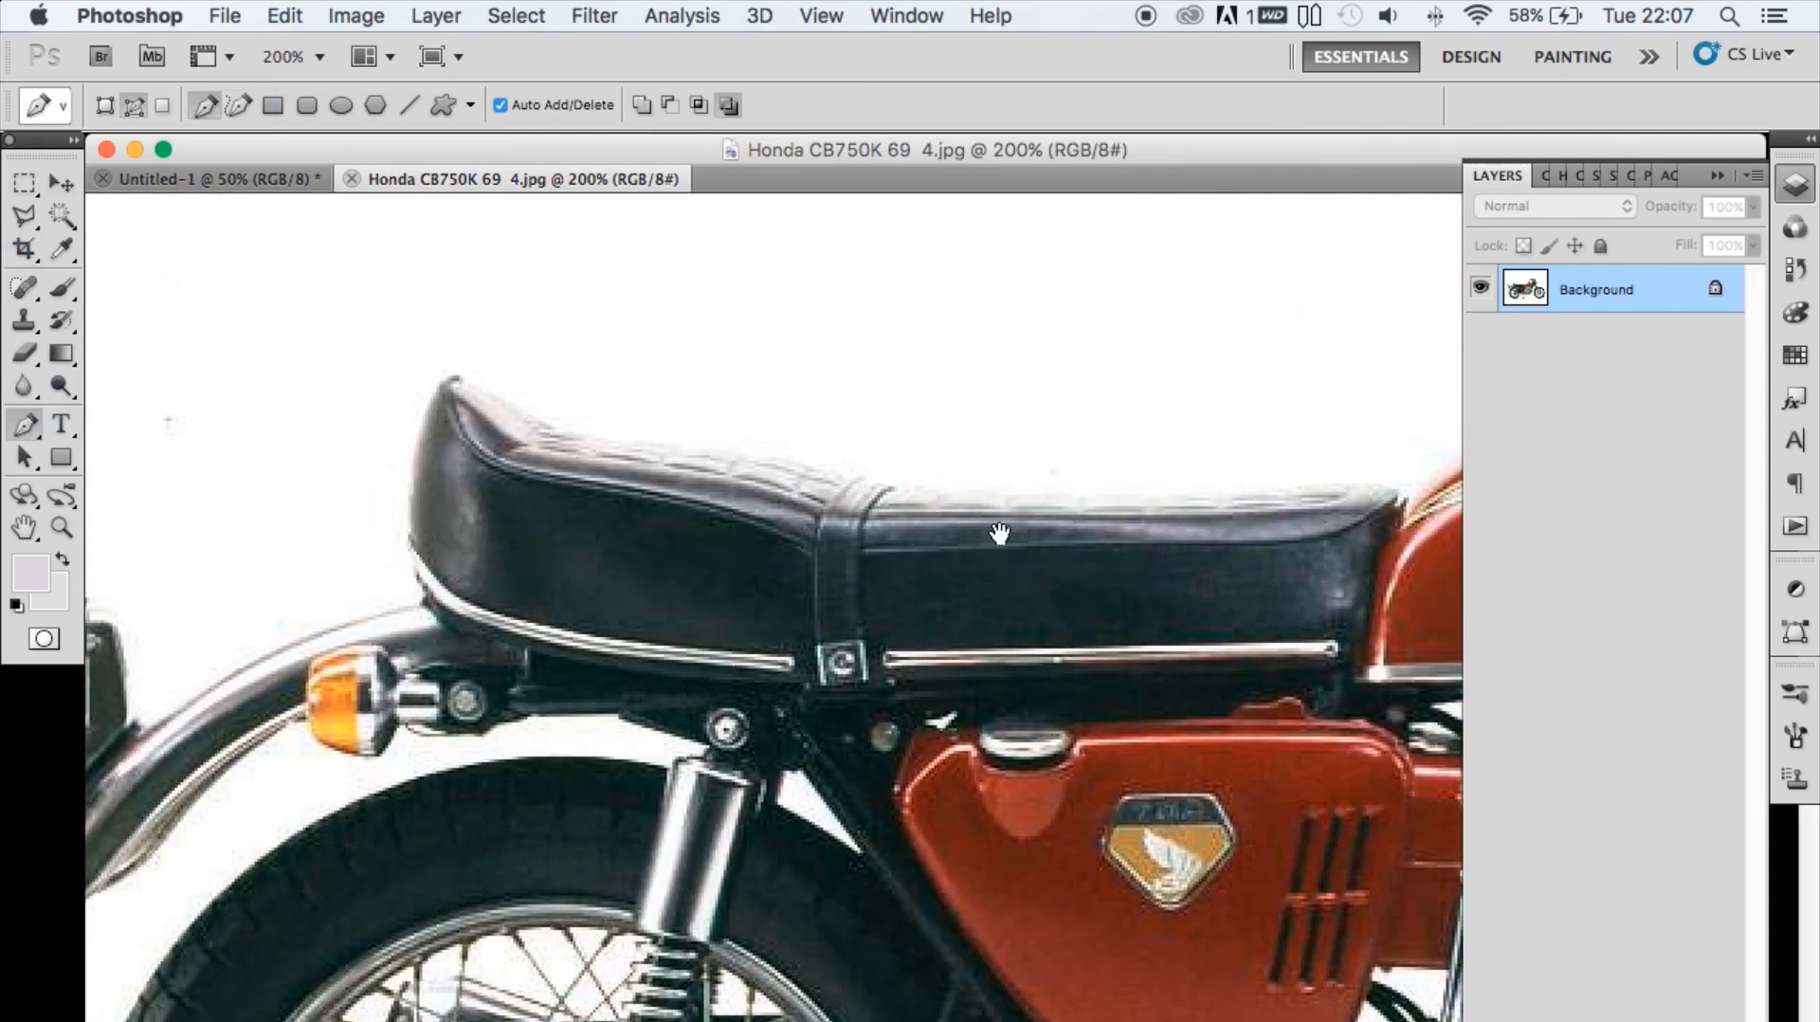
pyautogui.hscroll(20, 1003, 536)
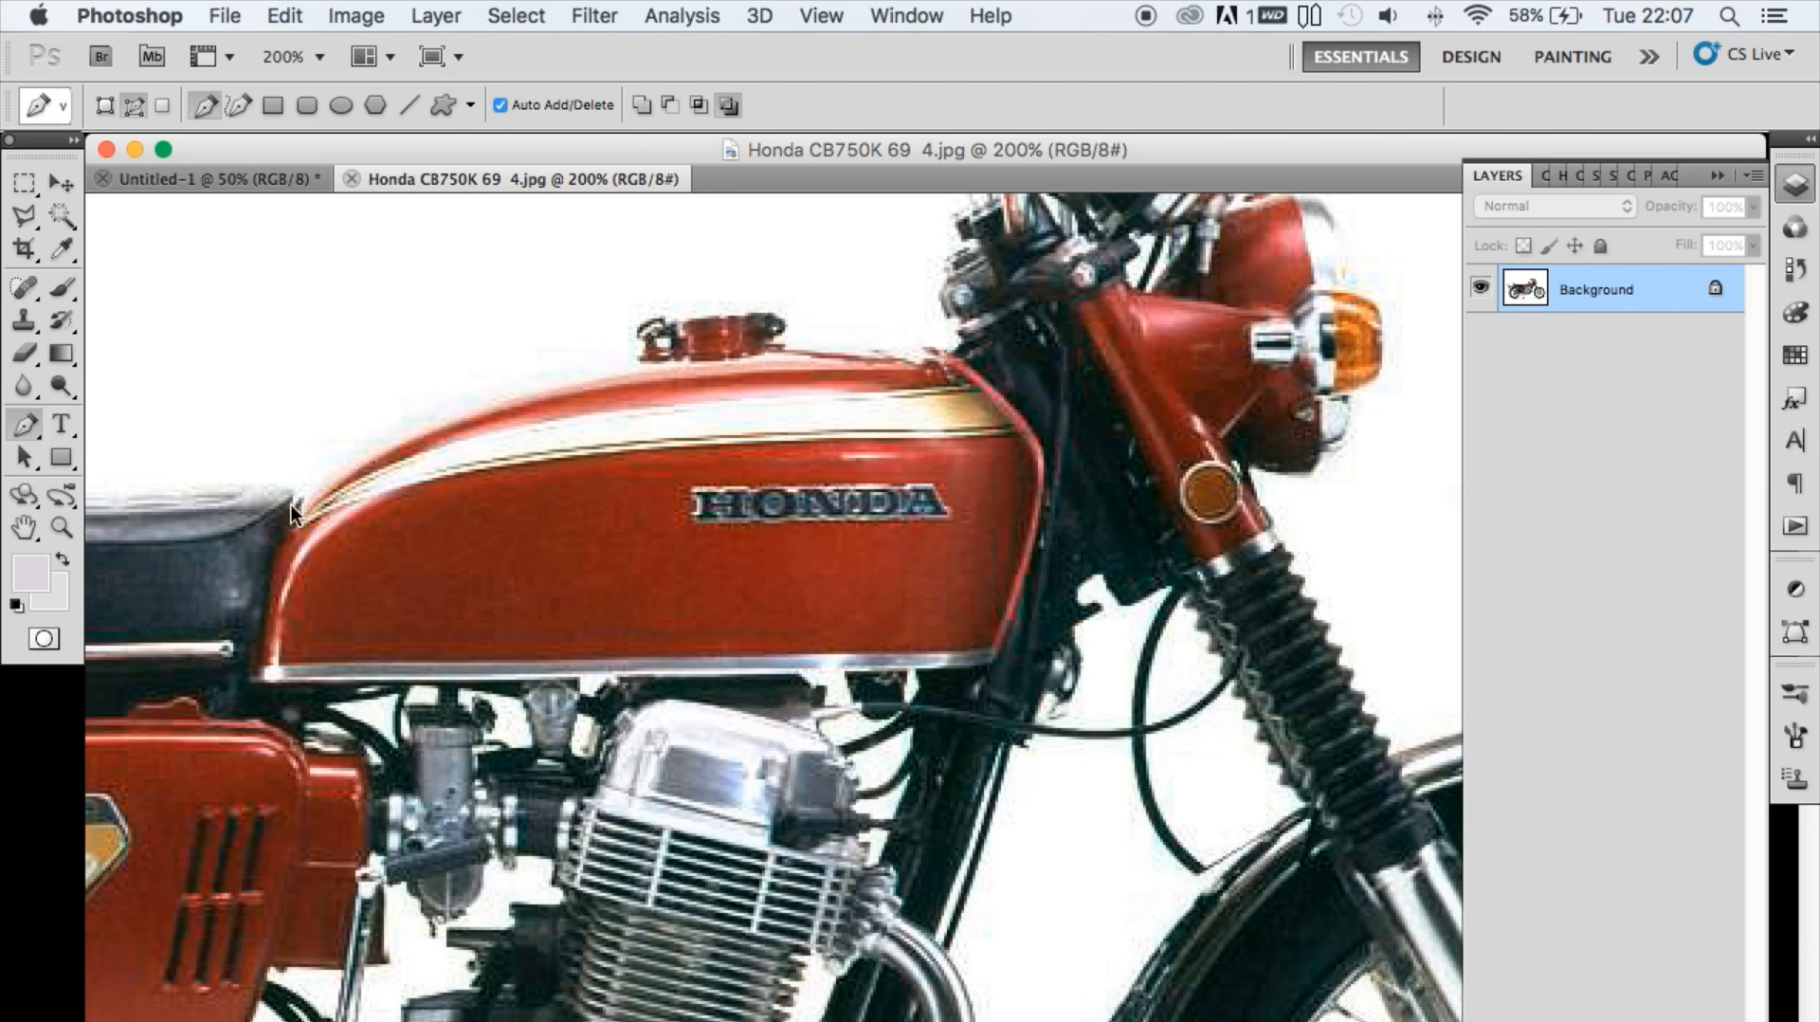
pyautogui.click(294, 508)
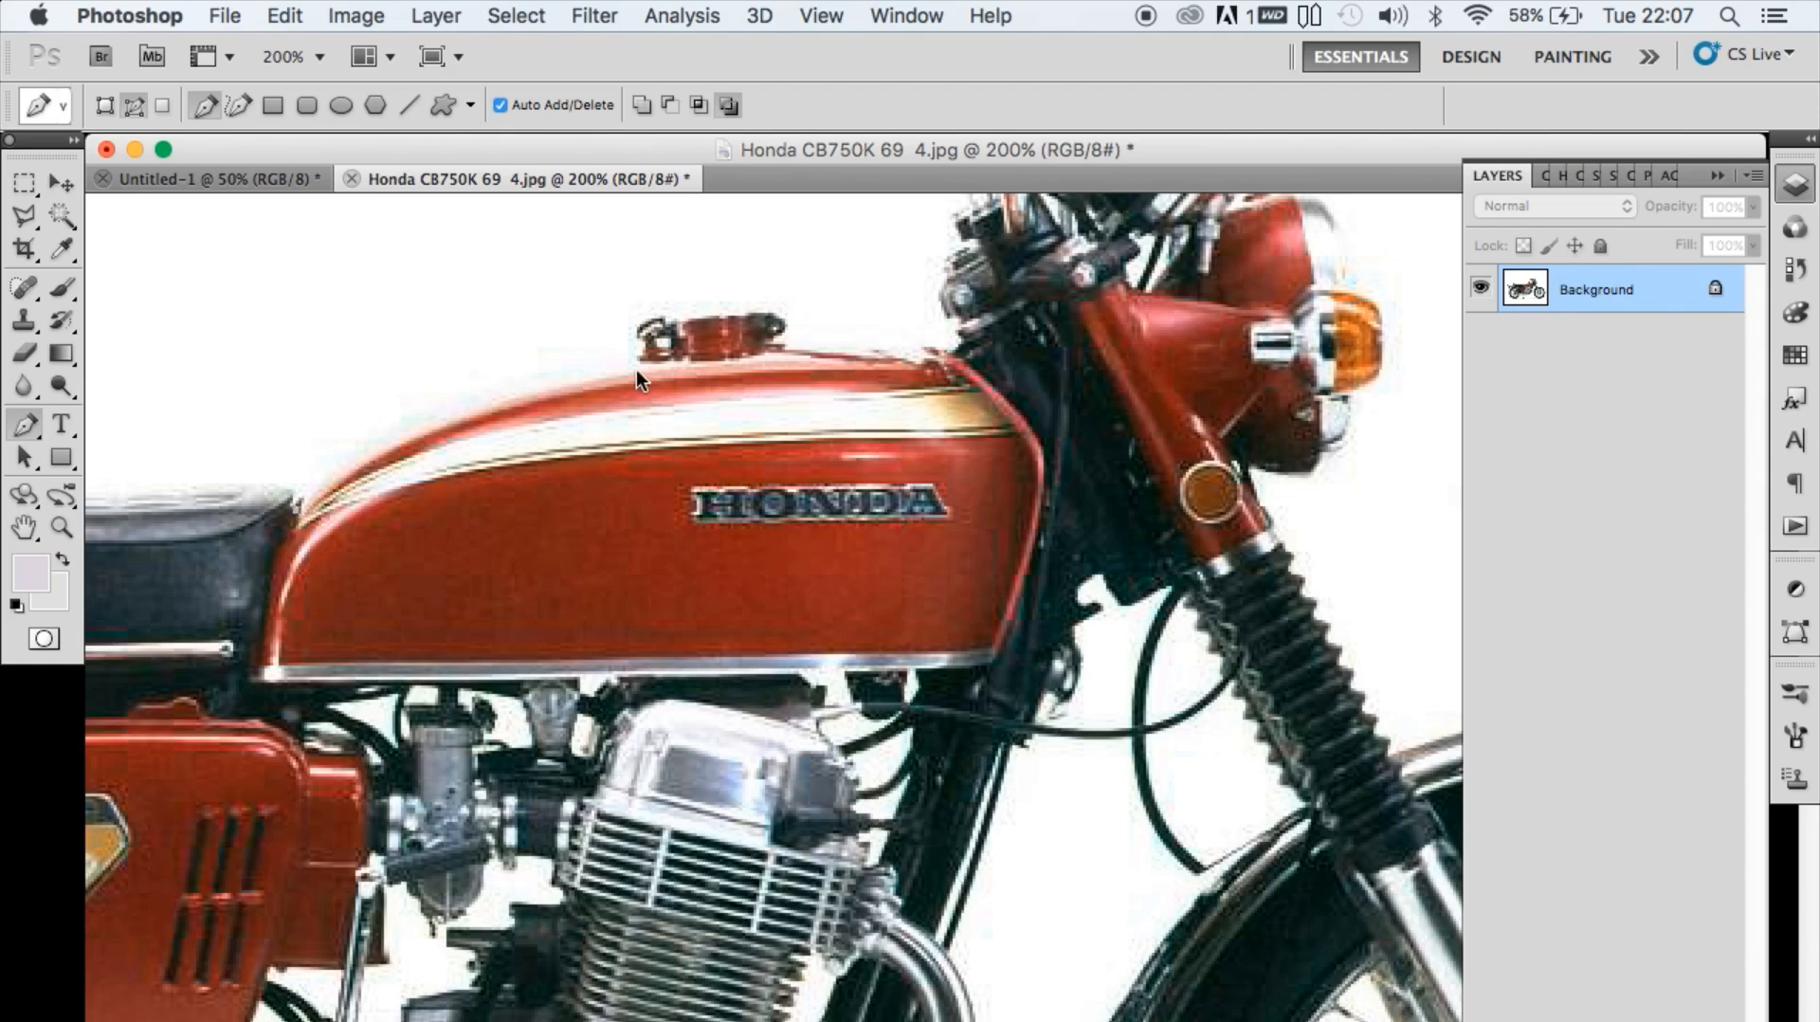
pyautogui.moveTo(638, 370); pyautogui.dragTo(862, 331)
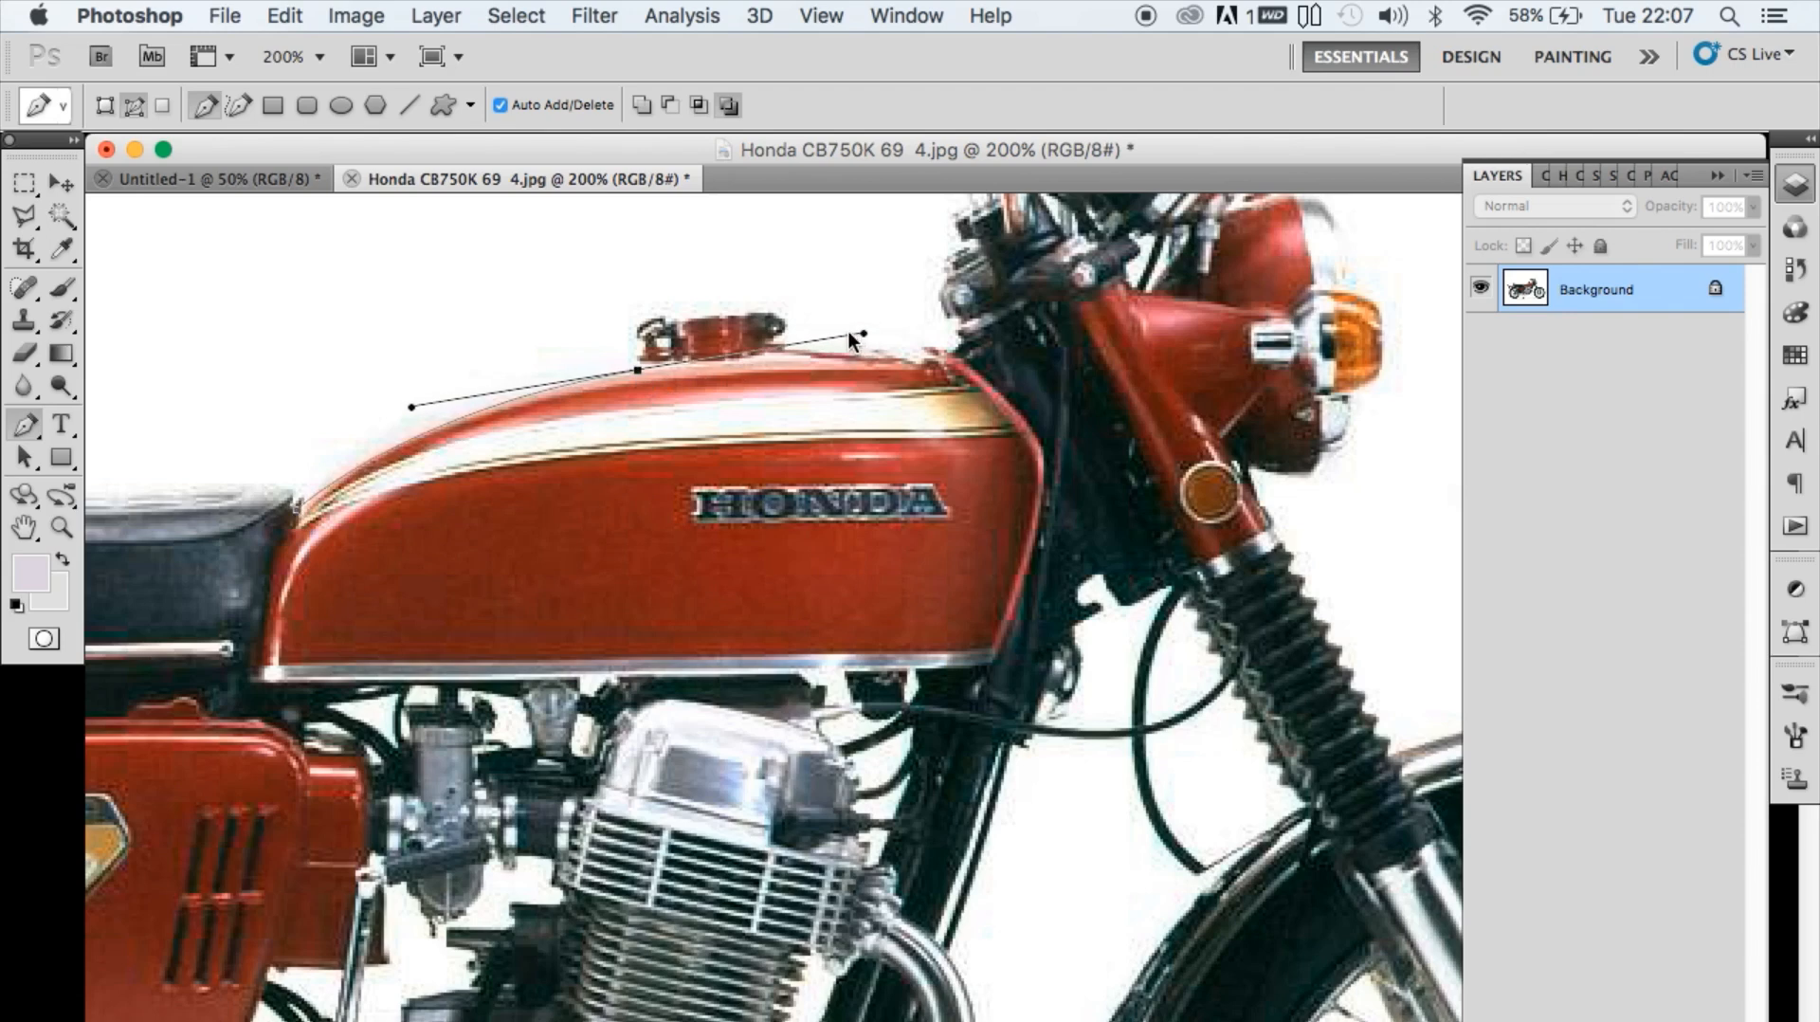
pyautogui.keyDown('alt'); pyautogui.click(638, 371); pyautogui.keyUp('alt')
# - Continue the path with anchor points around the outline of the fuel cap
pyautogui.click(640, 356)
pyautogui.click(637, 339)
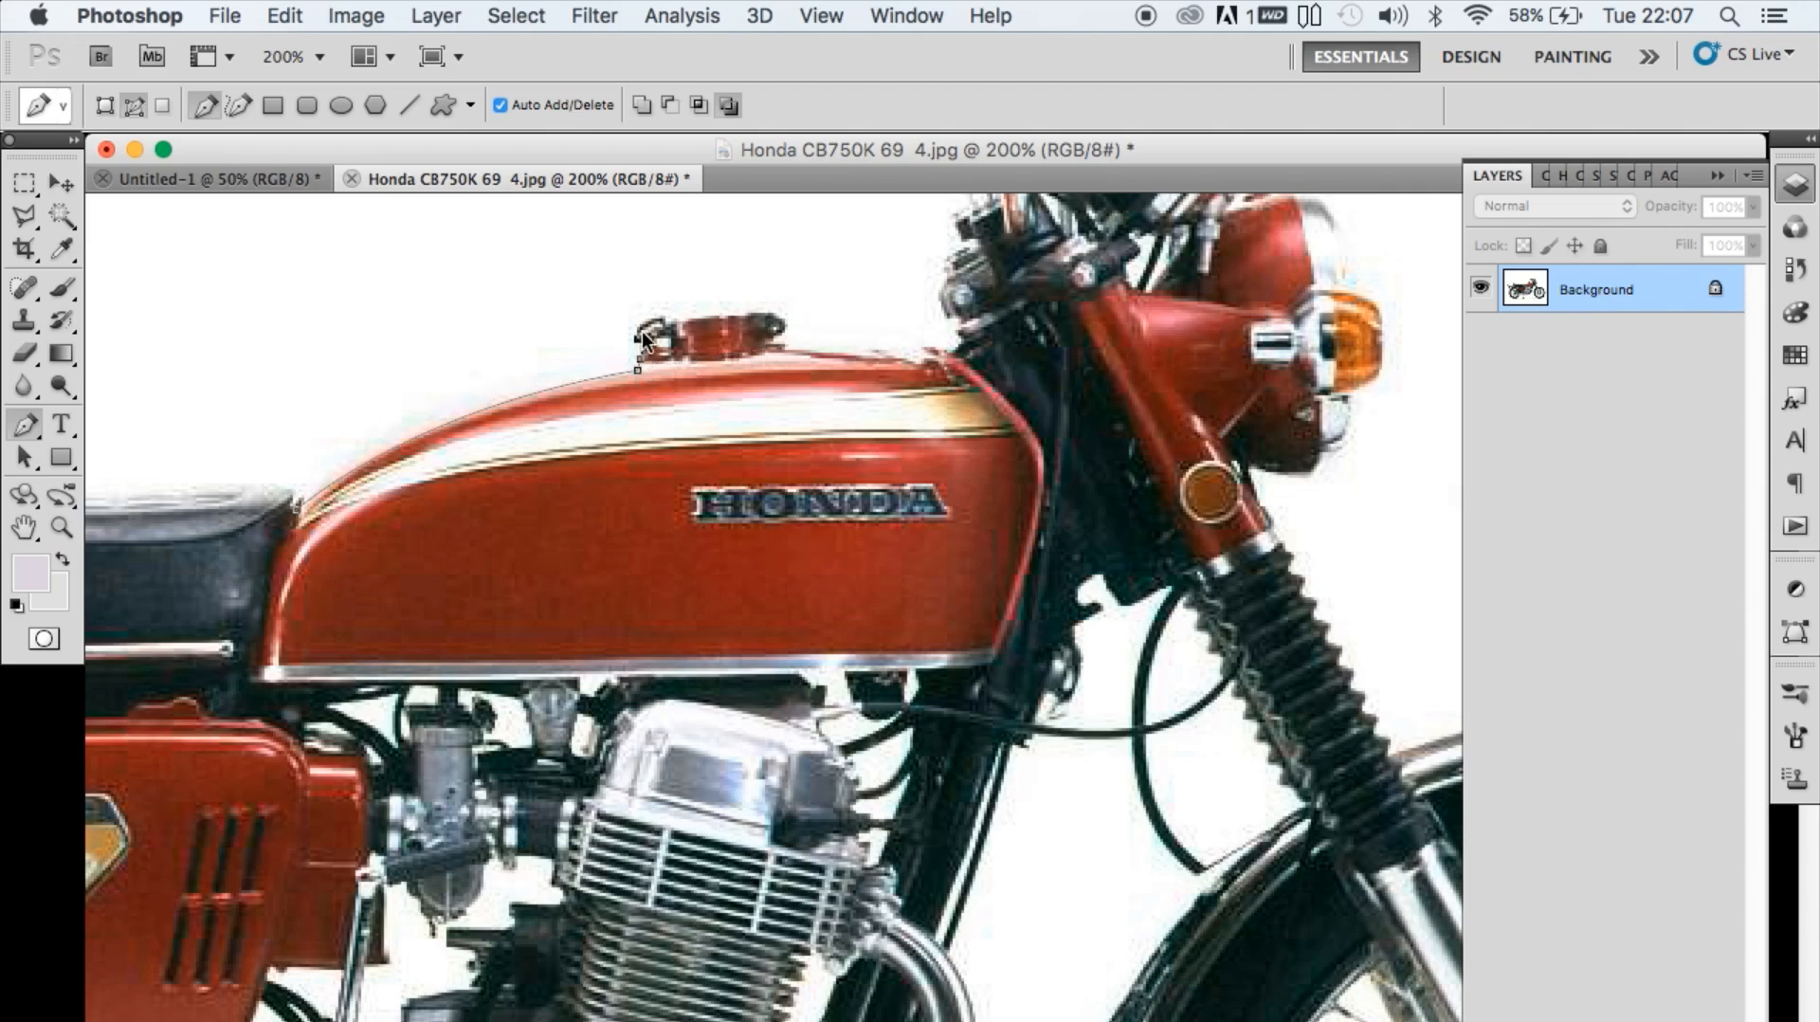
pyautogui.click(764, 309)
pyautogui.click(787, 327)
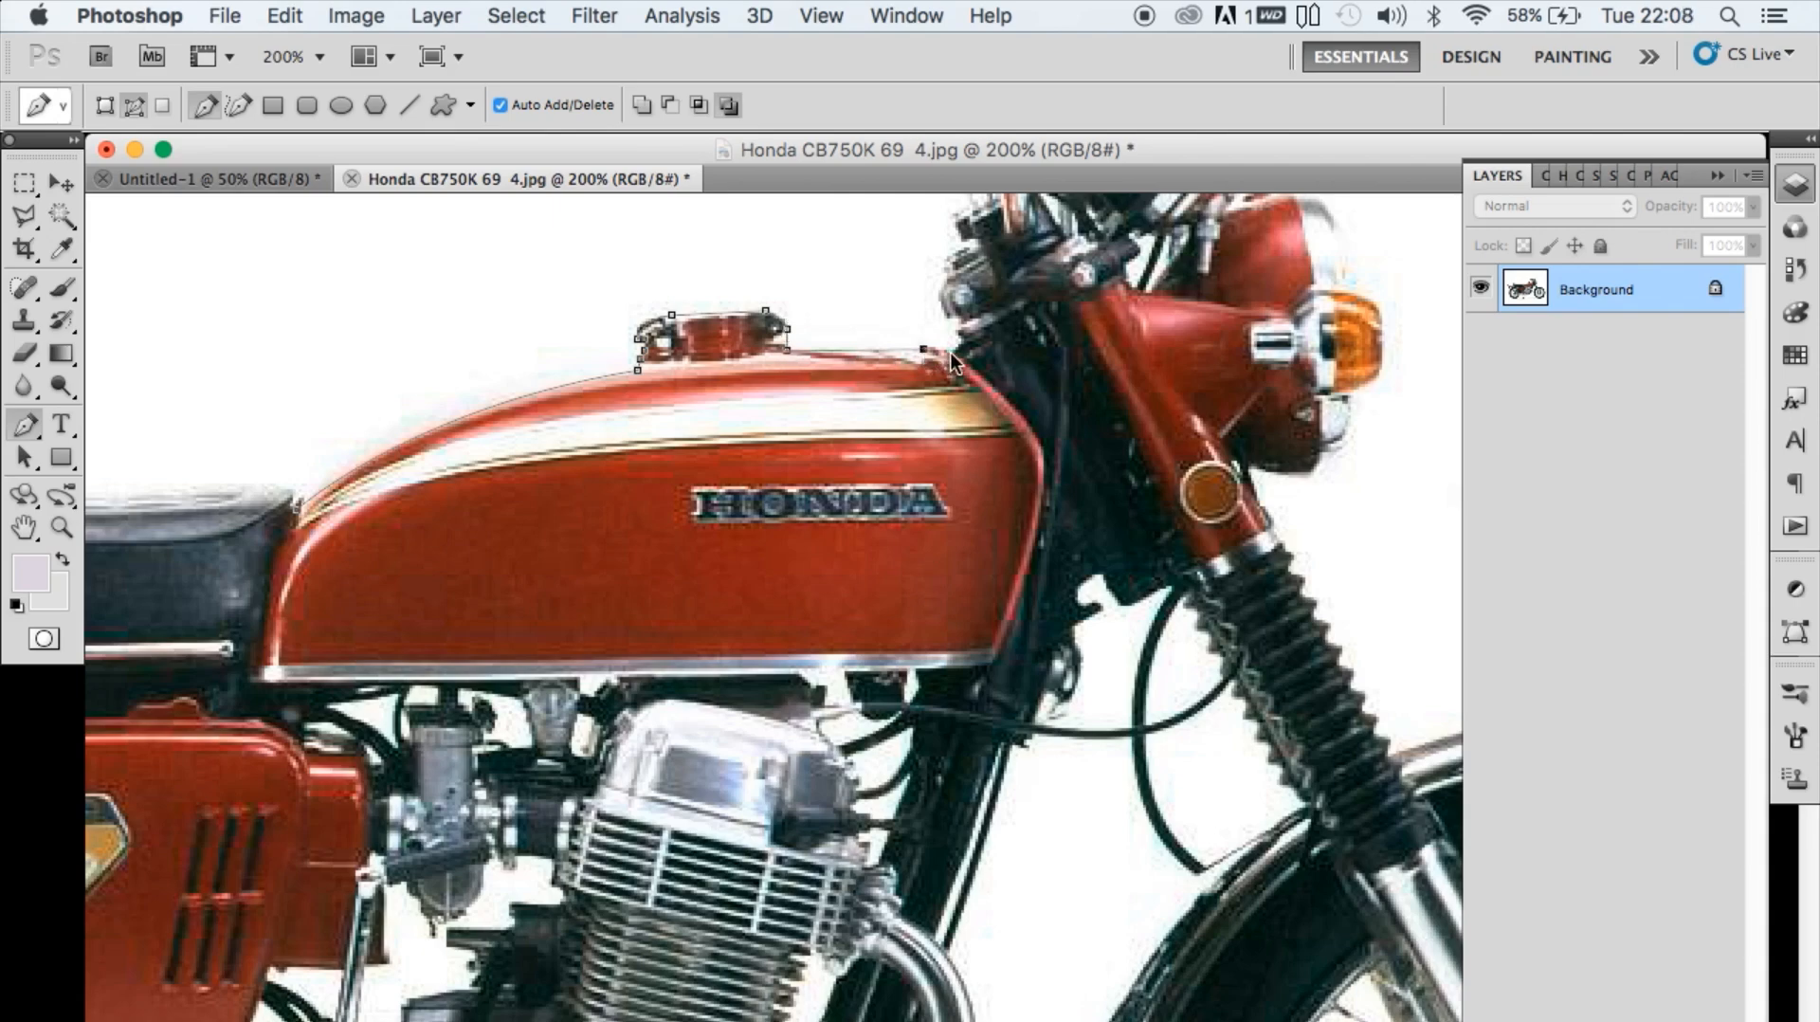
# - Extend the path from the tank's front end up around the steering head to the underside of the handlebar grips
pyautogui.click(956, 329)
pyautogui.click(961, 313)
pyautogui.moveTo(938, 308); pyautogui.dragTo(795, 580)
pyautogui.click(804, 538)
pyautogui.click(832, 510)
pyautogui.click(812, 487)
pyautogui.click(795, 380)
pyautogui.click(759, 391)
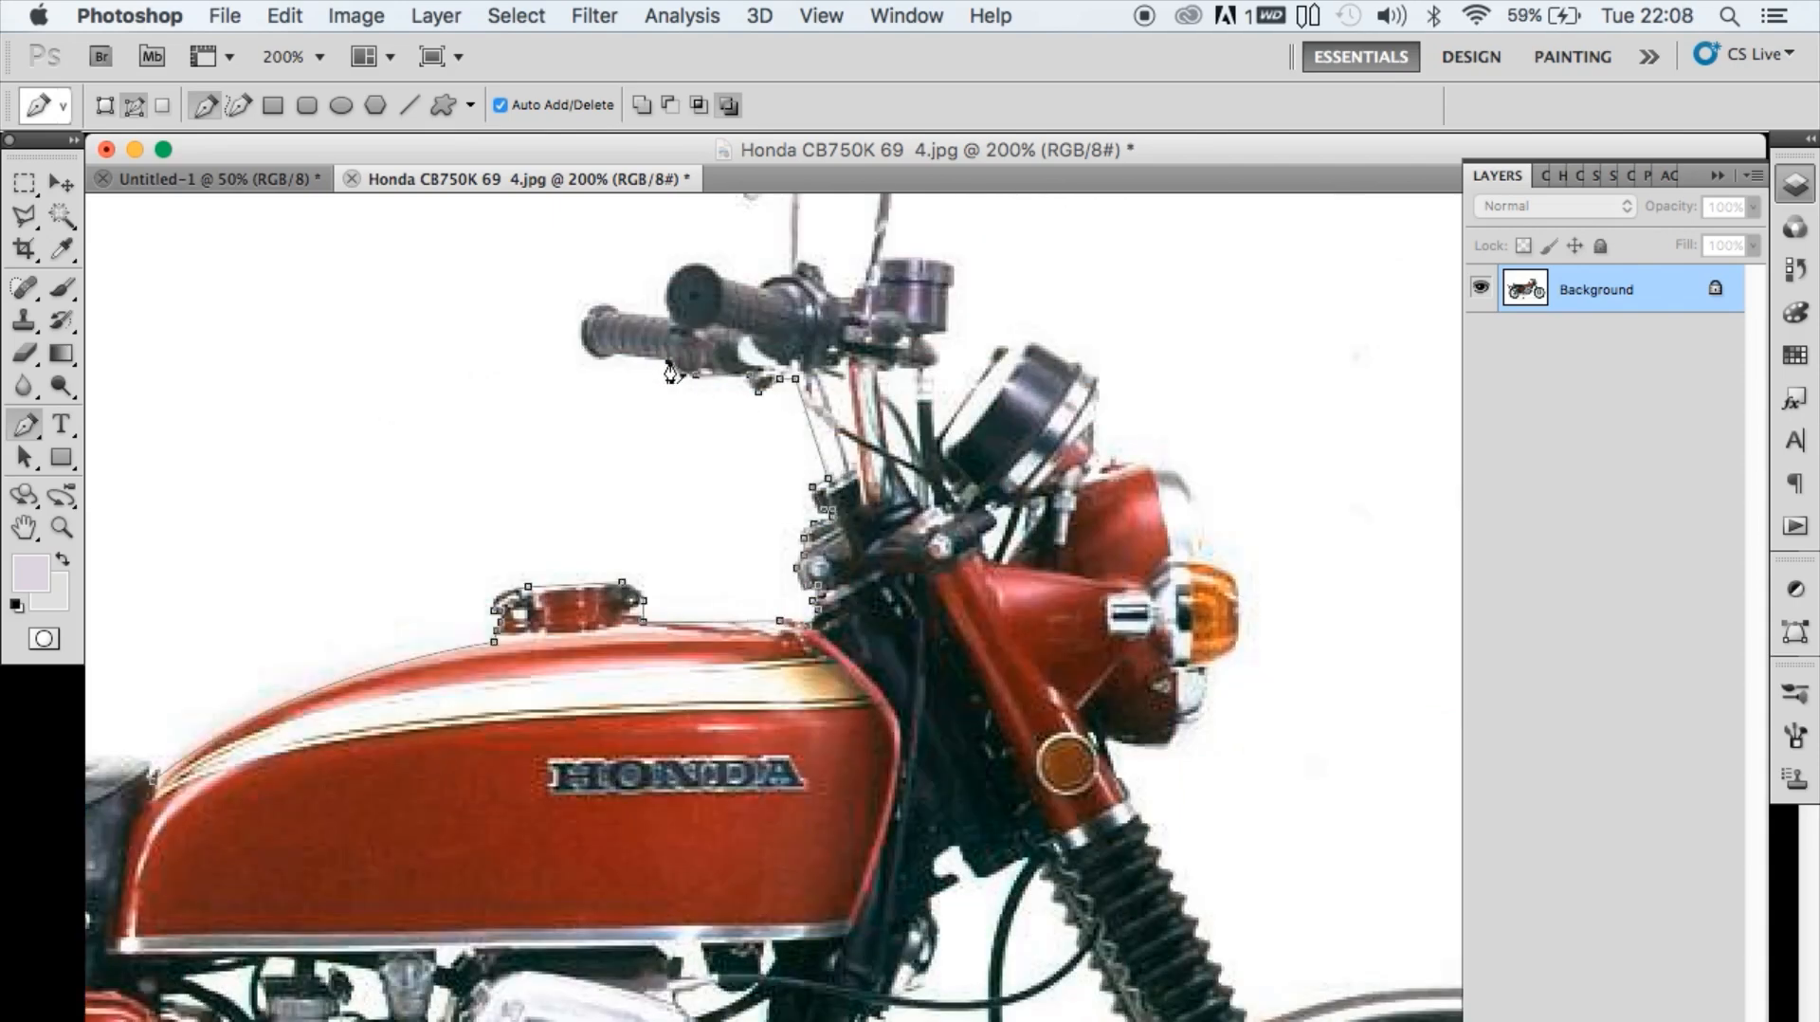
# - Trace the path around the handlebar grips, the brake reservoir and the instrument gauges, leaving out the mirrors
pyautogui.click(584, 331)
pyautogui.click(621, 315)
pyautogui.click(723, 278)
pyautogui.moveTo(762, 290); pyautogui.dragTo(760, 404)
pyautogui.click(819, 386)
pyautogui.click(947, 379)
pyautogui.click(944, 443)
pyautogui.click(903, 479)
pyautogui.click(997, 464)
pyautogui.click(1093, 492)
# - Continue the path around the headlight and indicator, down the front fork and onto the front mudguard
pyautogui.moveTo(1175, 588); pyautogui.dragTo(1012, 428)
pyautogui.click(1044, 517)
pyautogui.click(992, 698)
pyautogui.moveTo(985, 799); pyautogui.dragTo(824, 592)
pyautogui.moveTo(1232, 150); pyautogui.dragTo(1058, 149)
pyautogui.moveTo(972, 685); pyautogui.dragTo(1080, 697)
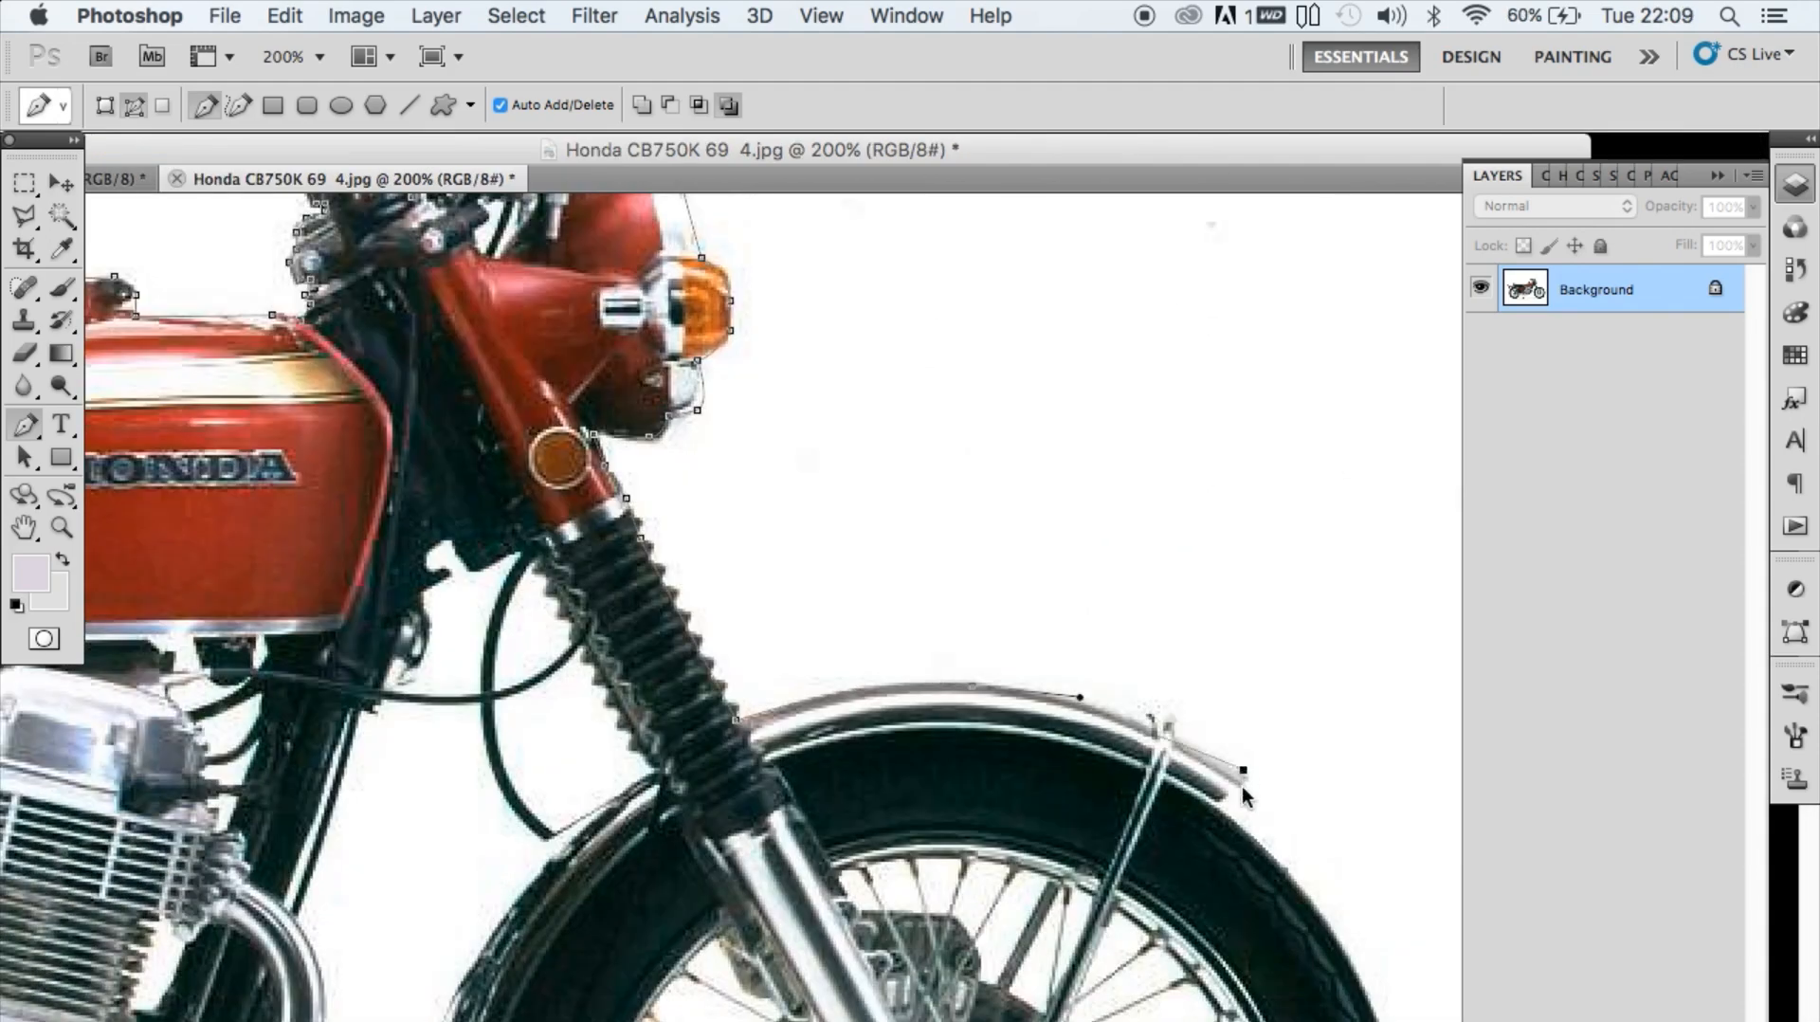
# - Trace the path around the mudguard's front end and along the front tyre to its underside
pyautogui.click(1243, 778)
pyautogui.click(1214, 806)
pyautogui.scroll(-10, 1214, 807)
pyautogui.moveTo(1406, 804); pyautogui.dragTo(1410, 1003)
pyautogui.scroll(-9, 1402, 948)
pyautogui.moveTo(934, 970); pyautogui.dragTo(616, 989)
# - Continue the path up the rear side of the front wheel and mudguard and over to the engine's front exhaust pipe
pyautogui.click(421, 452)
pyautogui.click(698, 357)
pyautogui.click(618, 348)
pyautogui.click(595, 455)
pyautogui.click(457, 720)
pyautogui.moveTo(635, 738)
pyautogui.mouseDown()
pyautogui.moveTo(607, 801)
pyautogui.moveTo(1083, 508)
pyautogui.mouseUp()
# - Trace the path beneath the engine and exhaust pipes and on to the rear wheel
pyautogui.moveTo(897, 731)
pyautogui.mouseDown()
pyautogui.moveTo(726, 850)
pyautogui.moveTo(483, 890)
pyautogui.mouseUp()
pyautogui.click(938, 764)
pyautogui.click(599, 777)
pyautogui.moveTo(304, 720); pyautogui.dragTo(298, 488)
pyautogui.moveTo(750, 549); pyautogui.dragTo(1045, 562)
pyautogui.click(853, 558)
# - Continue the path around the rear tyre toward the rear mudguard
pyautogui.click(810, 504)
pyautogui.click(712, 504)
pyautogui.click(613, 523)
pyautogui.moveTo(561, 545); pyautogui.dragTo(545, 544)
pyautogui.click(494, 502)
pyautogui.click(294, 676)
# - Trace the rear mudguard and the top of the seat, closing the path at its starting point by the tank
pyautogui.moveTo(531, 417); pyautogui.dragTo(618, 391)
pyautogui.moveTo(607, 313); pyautogui.dragTo(561, 611)
pyautogui.click(601, 447)
pyautogui.moveTo(638, 479); pyautogui.dragTo(652, 489)
pyautogui.click(812, 582)
pyautogui.click(1129, 587)
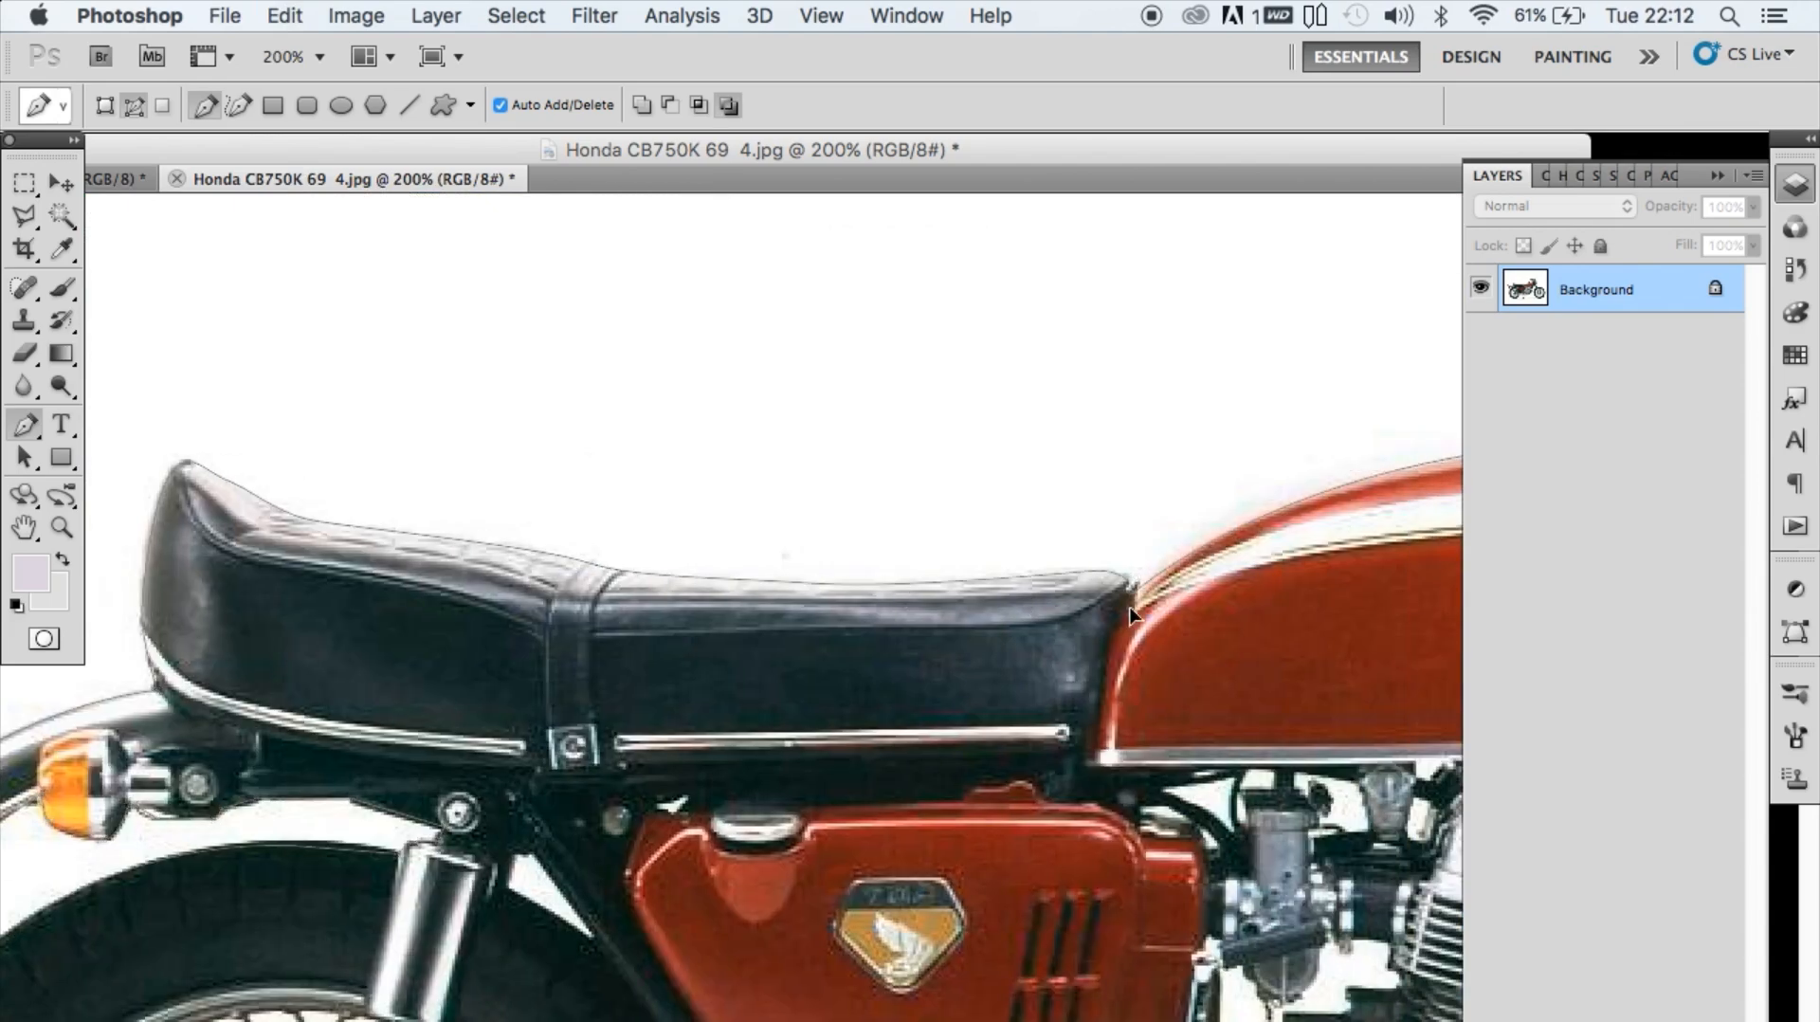
# - Load the motorcycle's Work Path as a selection
pyautogui.click(1795, 631)
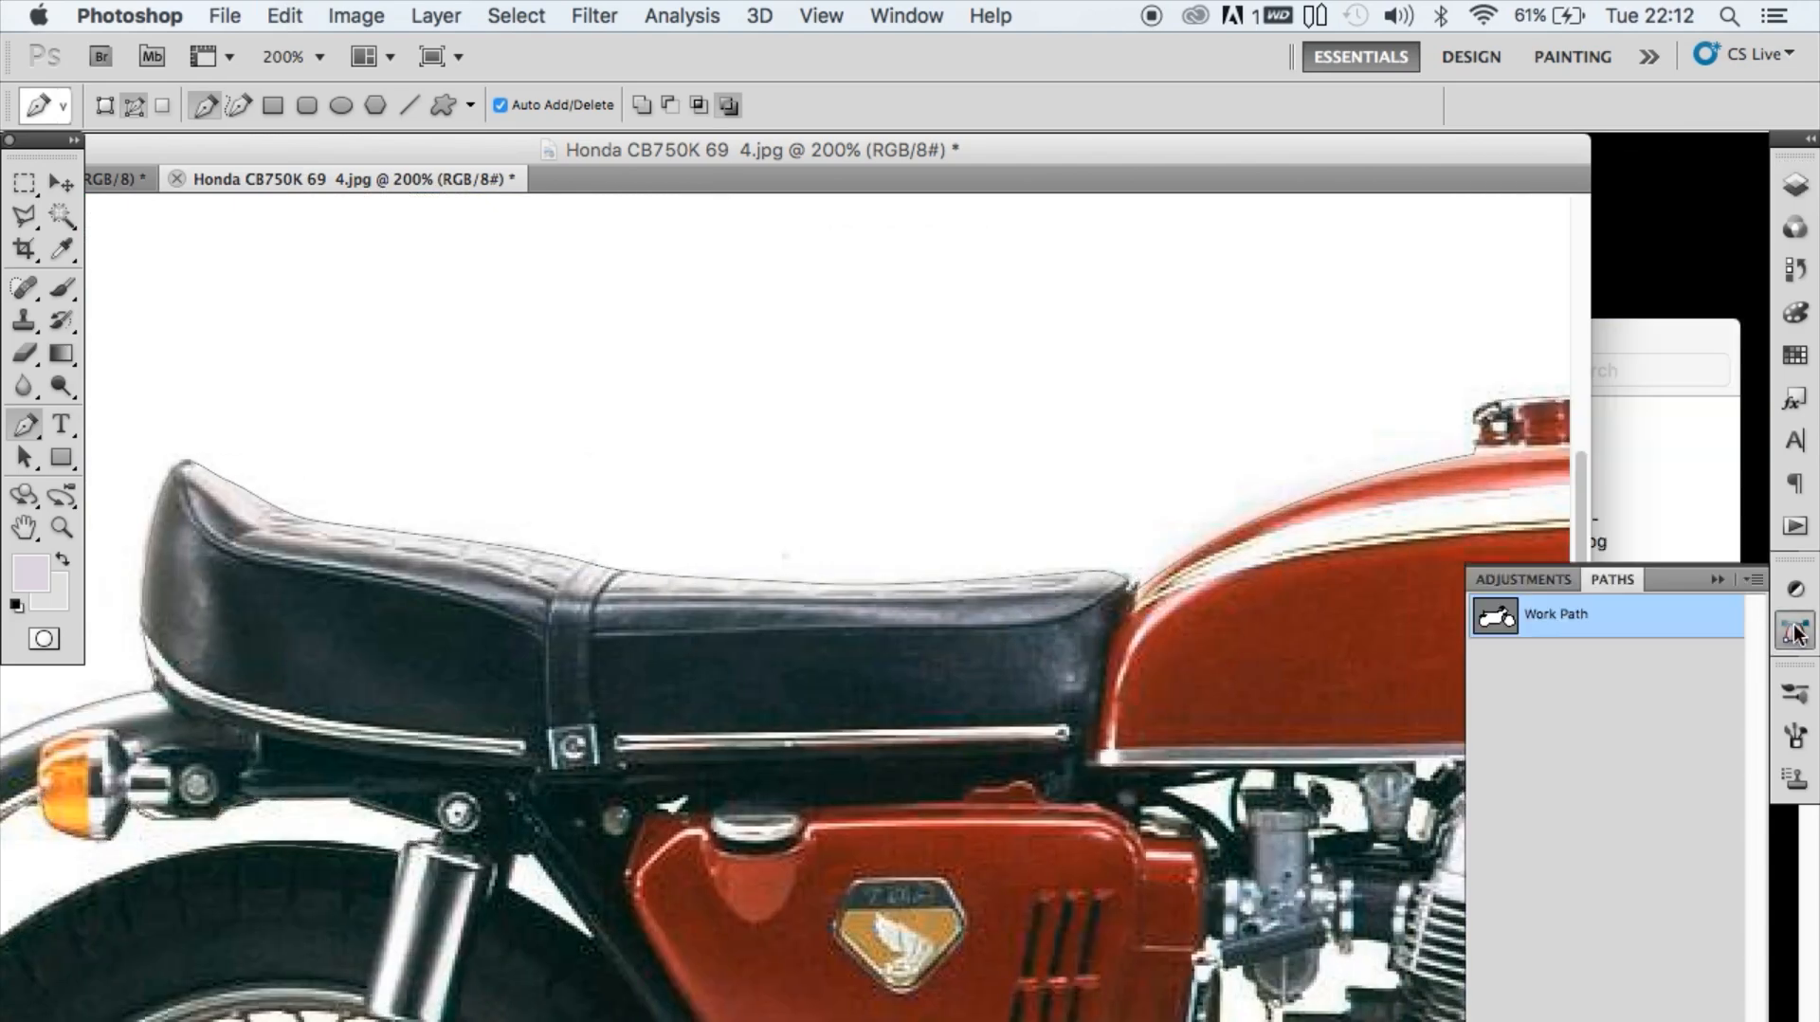
pyautogui.keyDown('super'); pyautogui.click(1505, 624); pyautogui.keyUp('super')
pyautogui.press('super+minus')
pyautogui.press('super+minus')
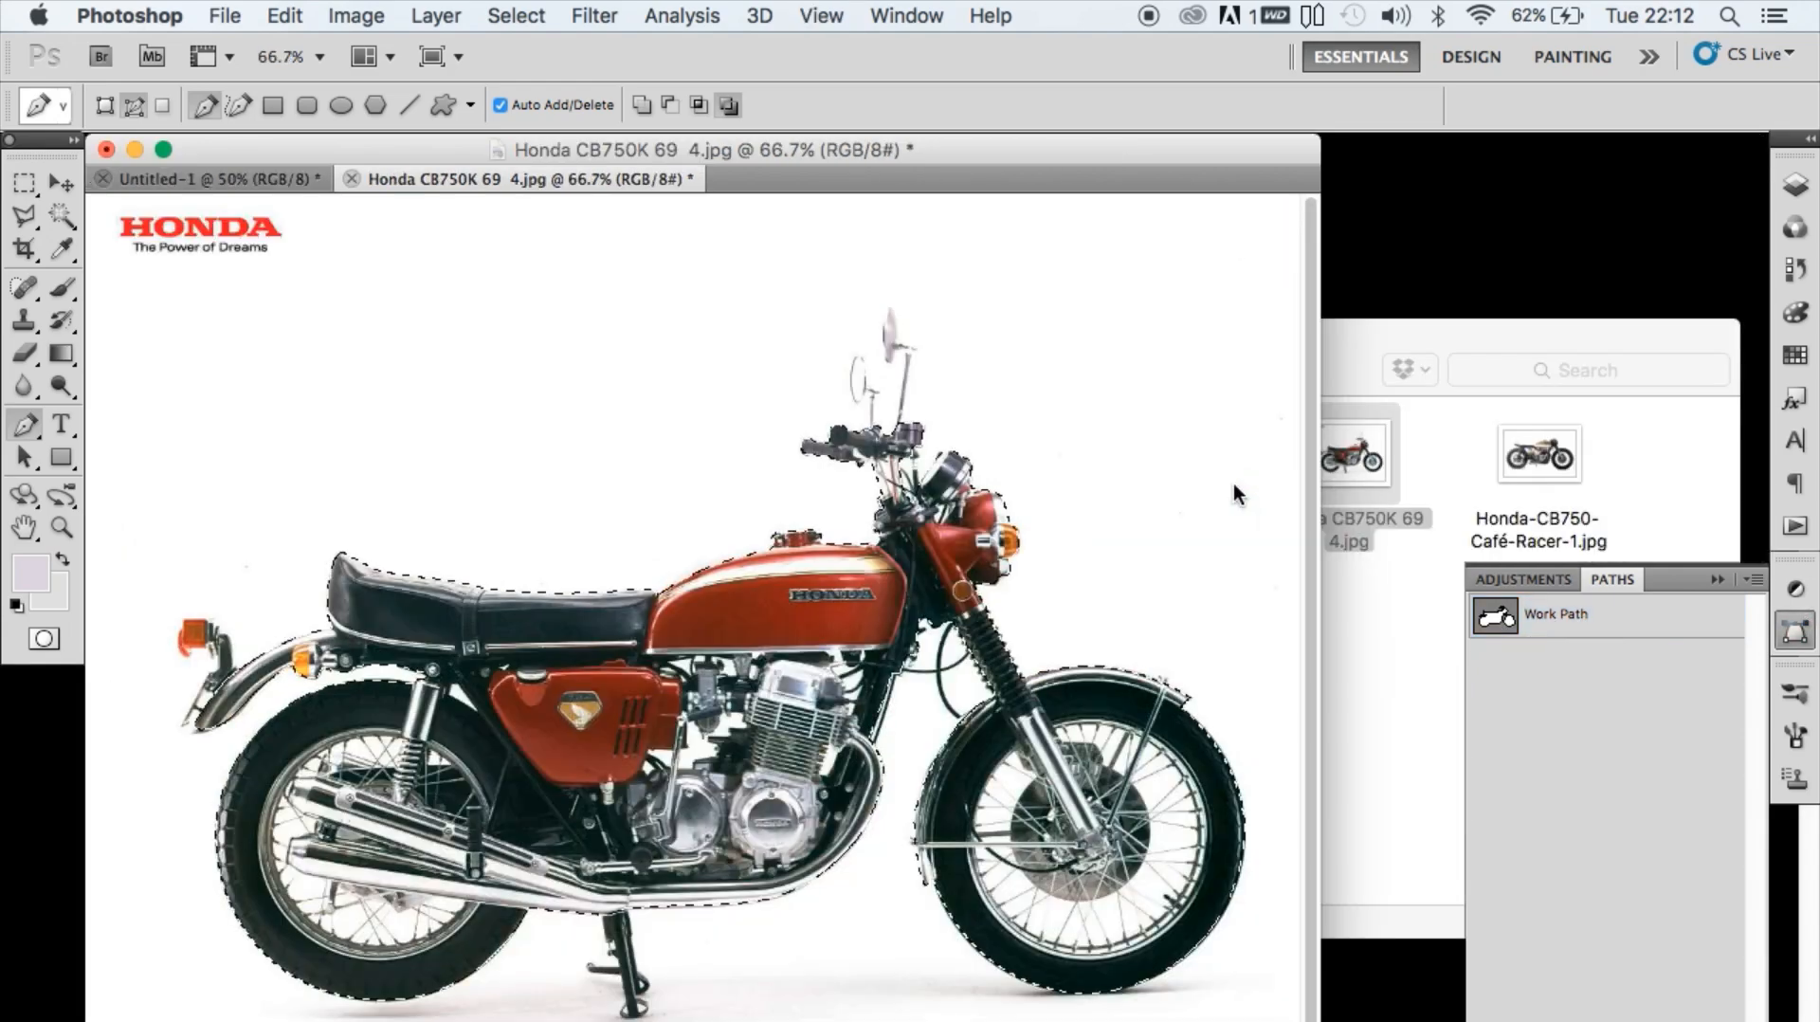
# - Copy the selected motorcycle into Untitled-1 as a new layer and reposition it on the grey canvas
pyautogui.click(1795, 184)
pyautogui.press('super+j')
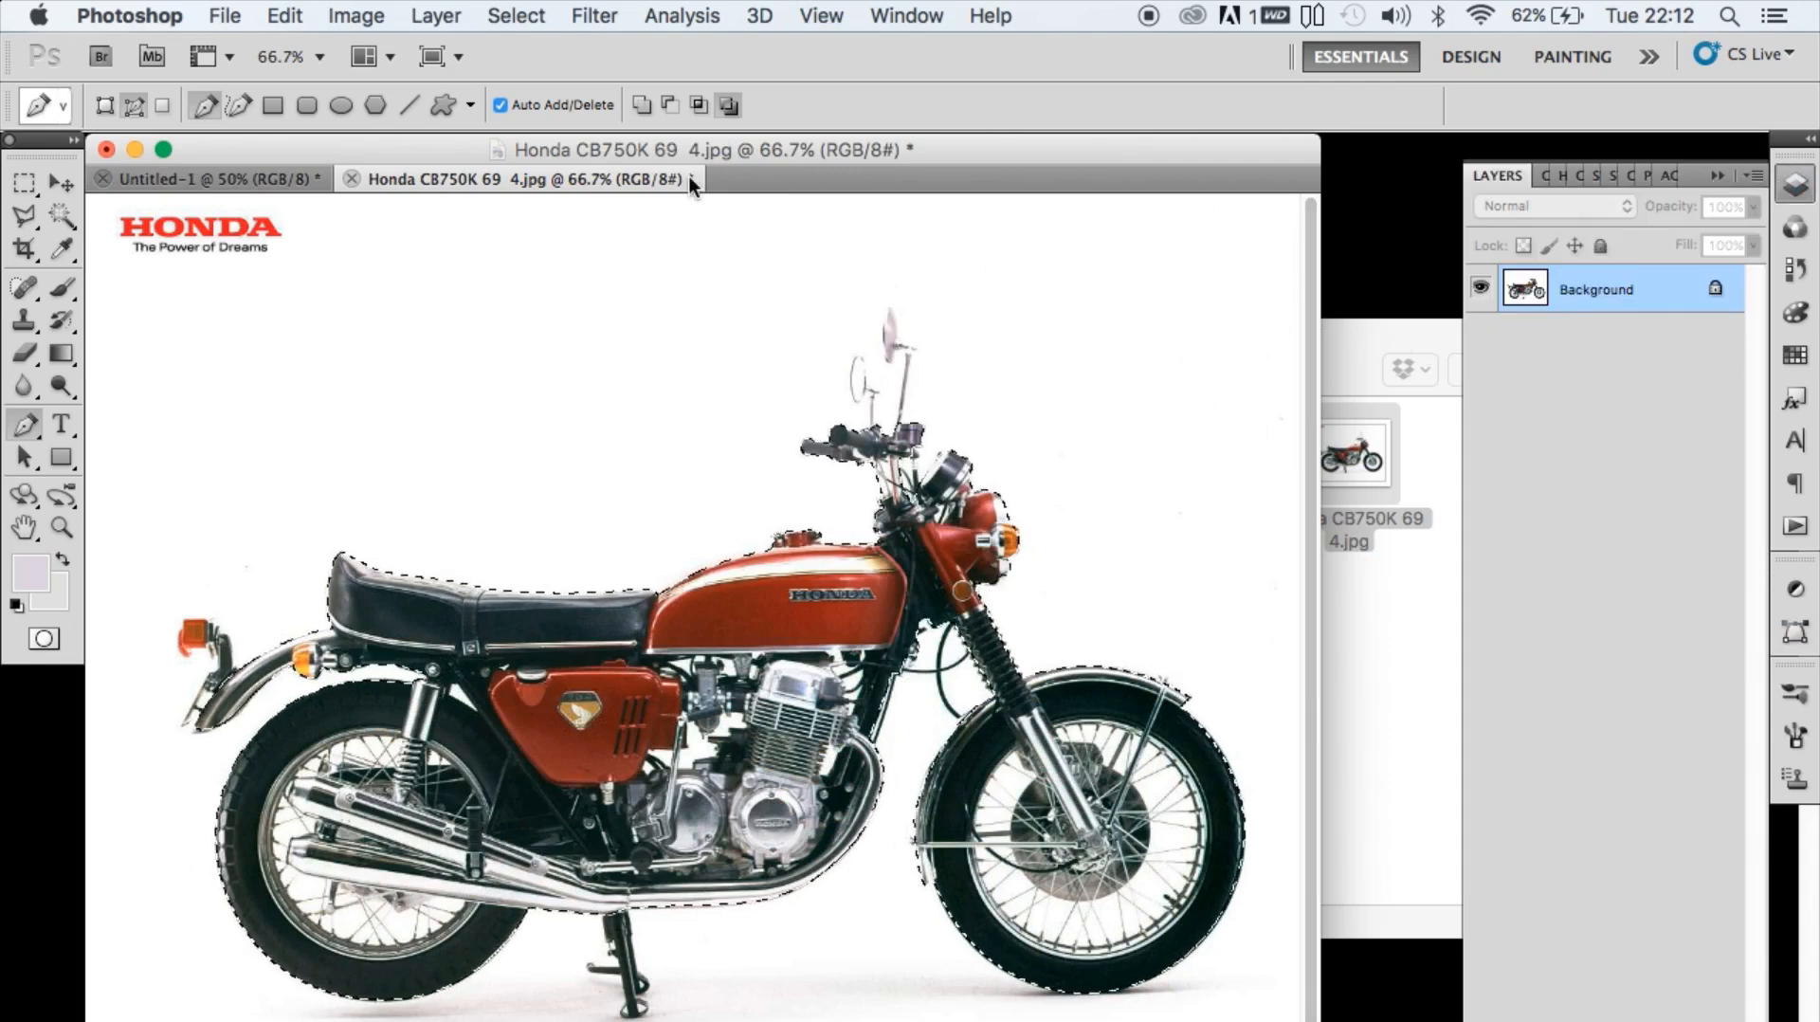
pyautogui.click(273, 178)
pyautogui.press('super+v')
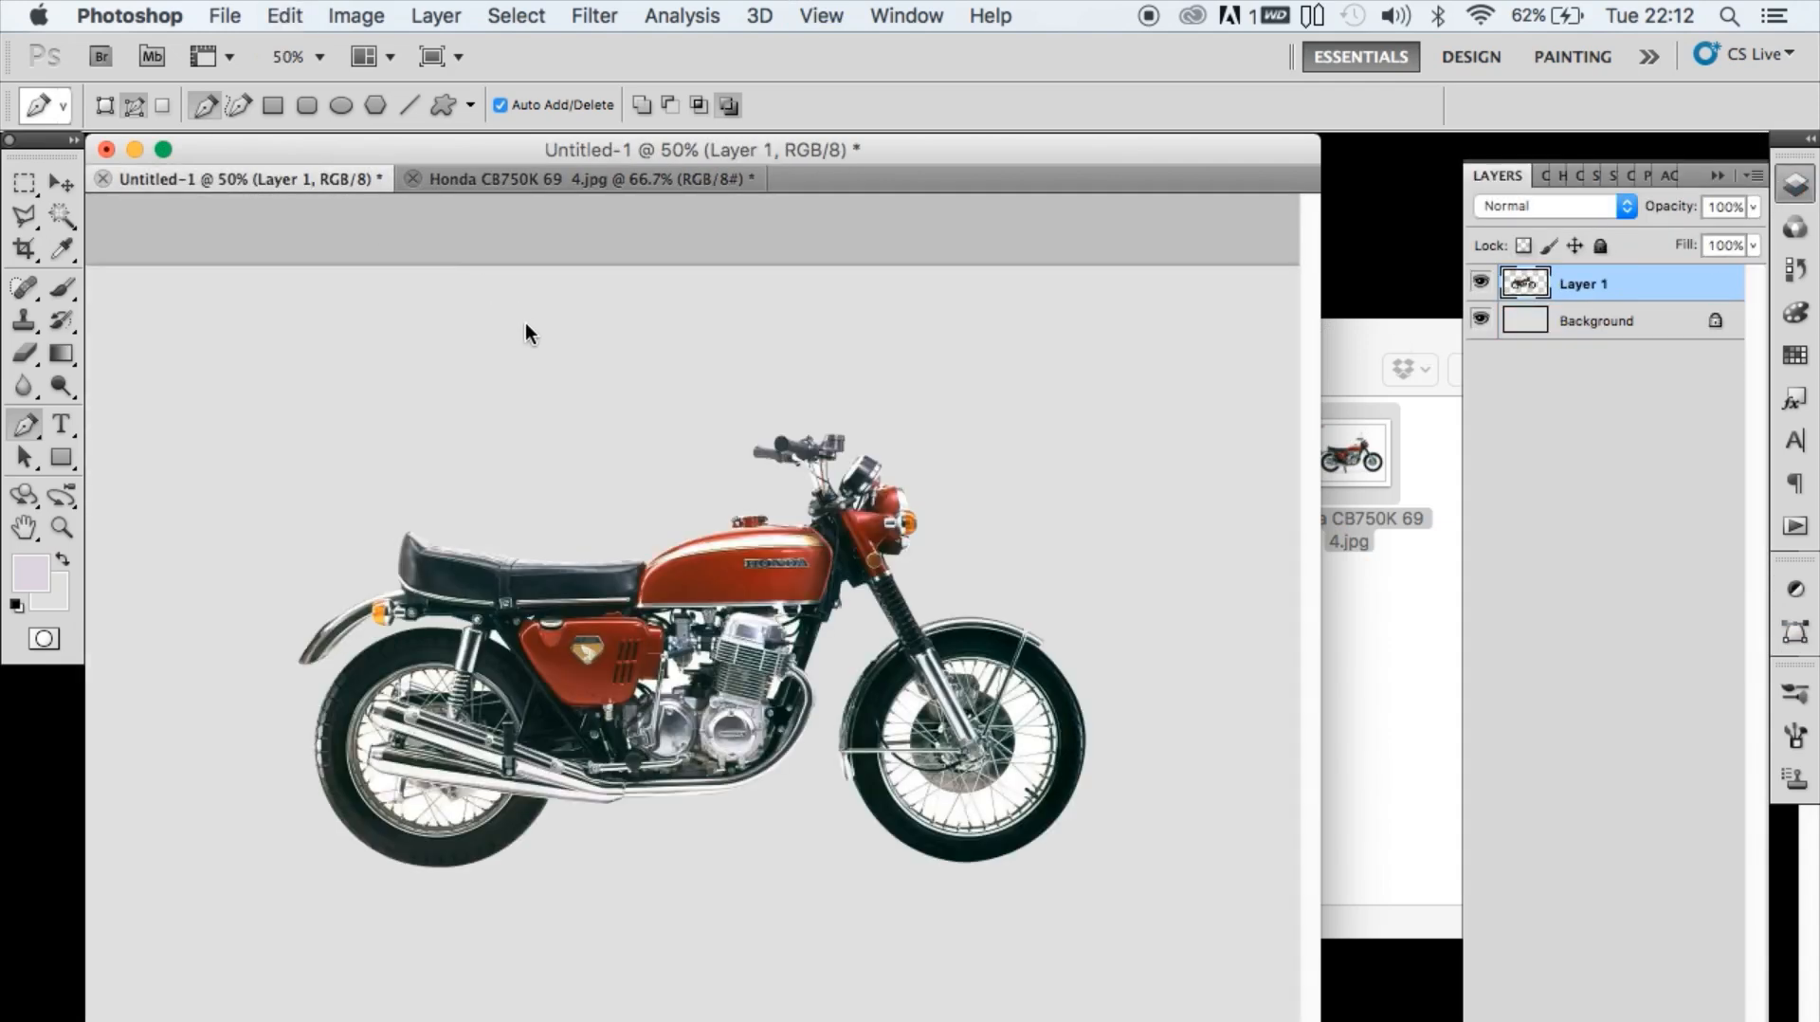
pyautogui.click(61, 177)
pyautogui.moveTo(601, 568); pyautogui.dragTo(599, 617)
# - Using a contiguous Magic Wand with tolerance 30, select the white gaps under the tank around the carburettor
pyautogui.press('w')
pyautogui.press('super+1')
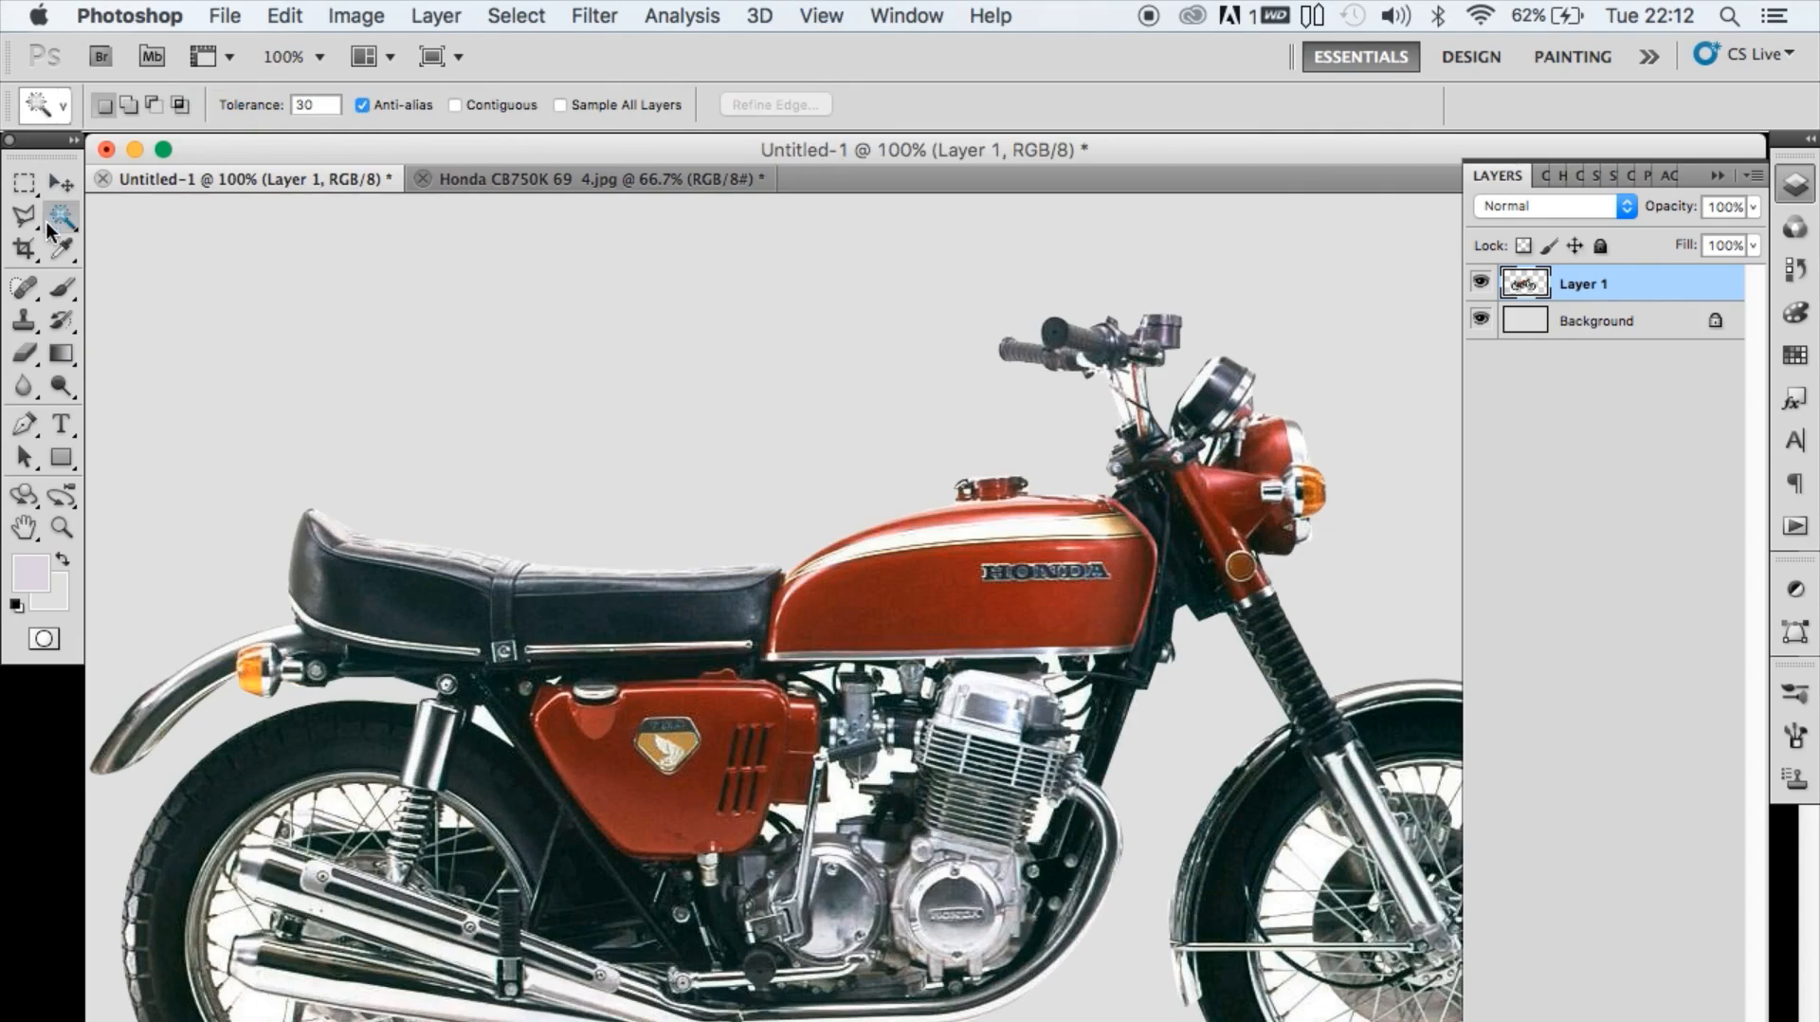
pyautogui.click(823, 671)
pyautogui.press('super+d')
pyautogui.press('super+equal')
pyautogui.press('super+equal')
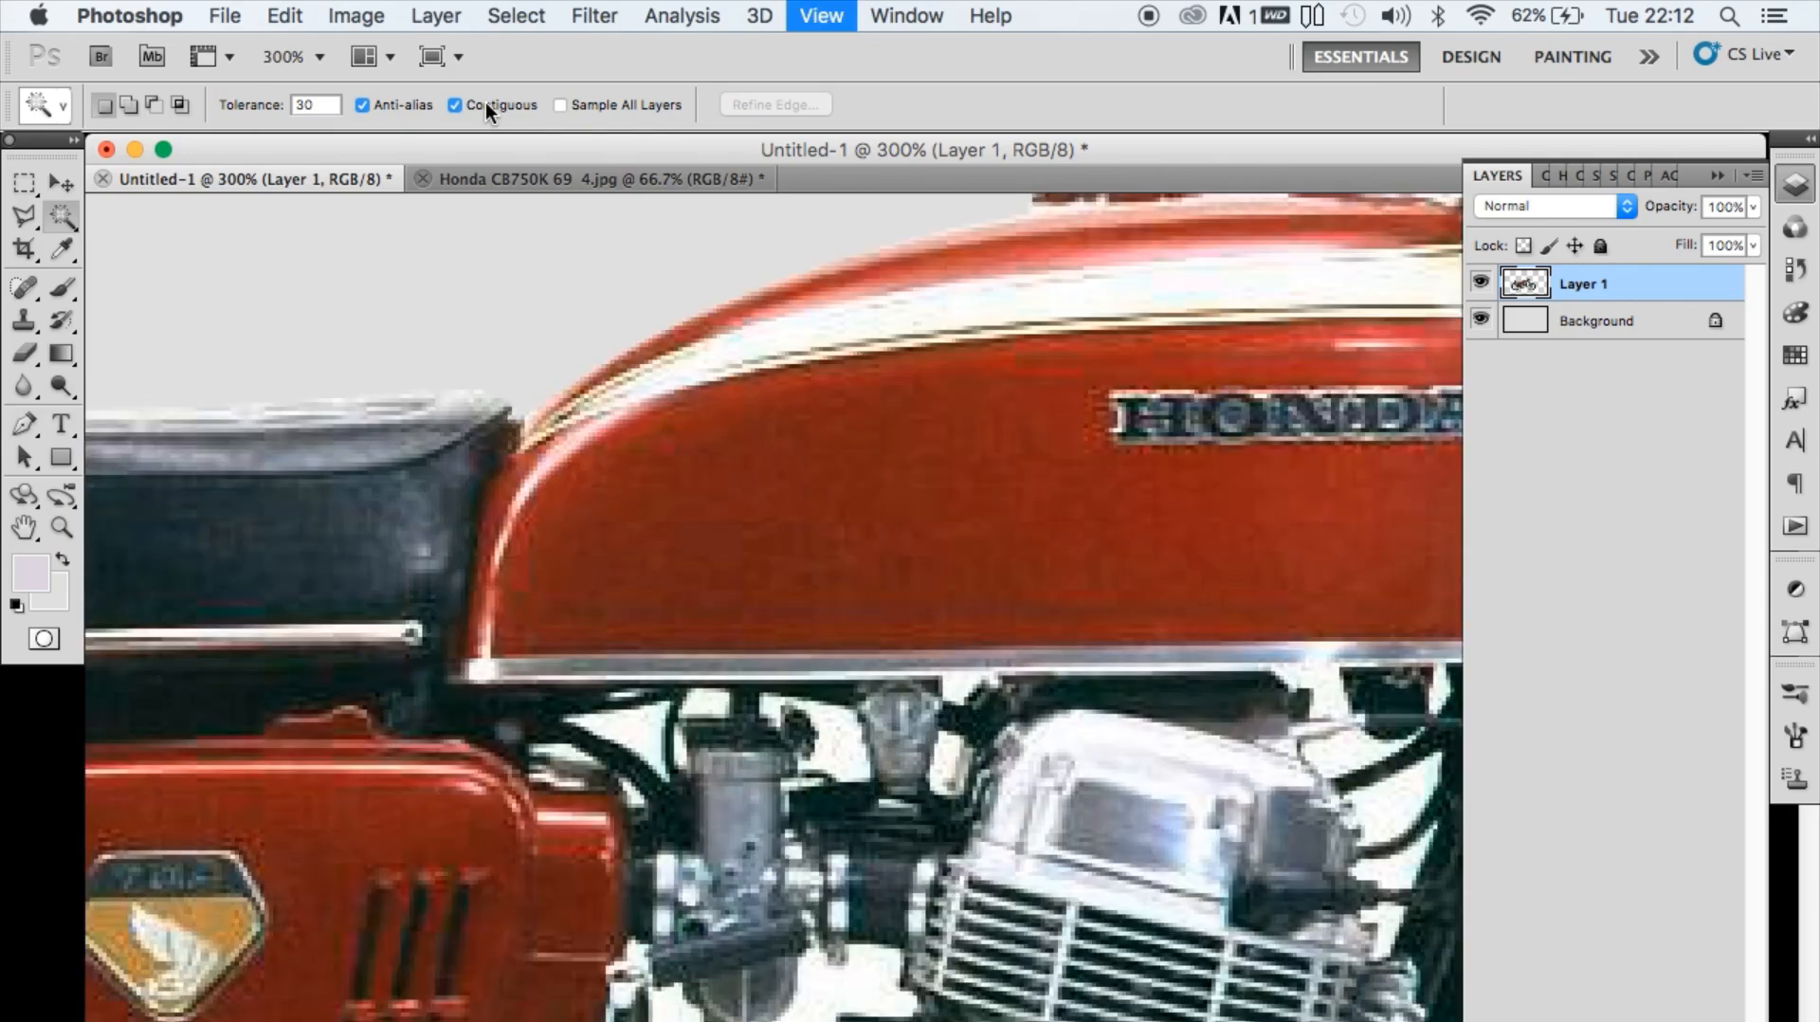
pyautogui.click(623, 715)
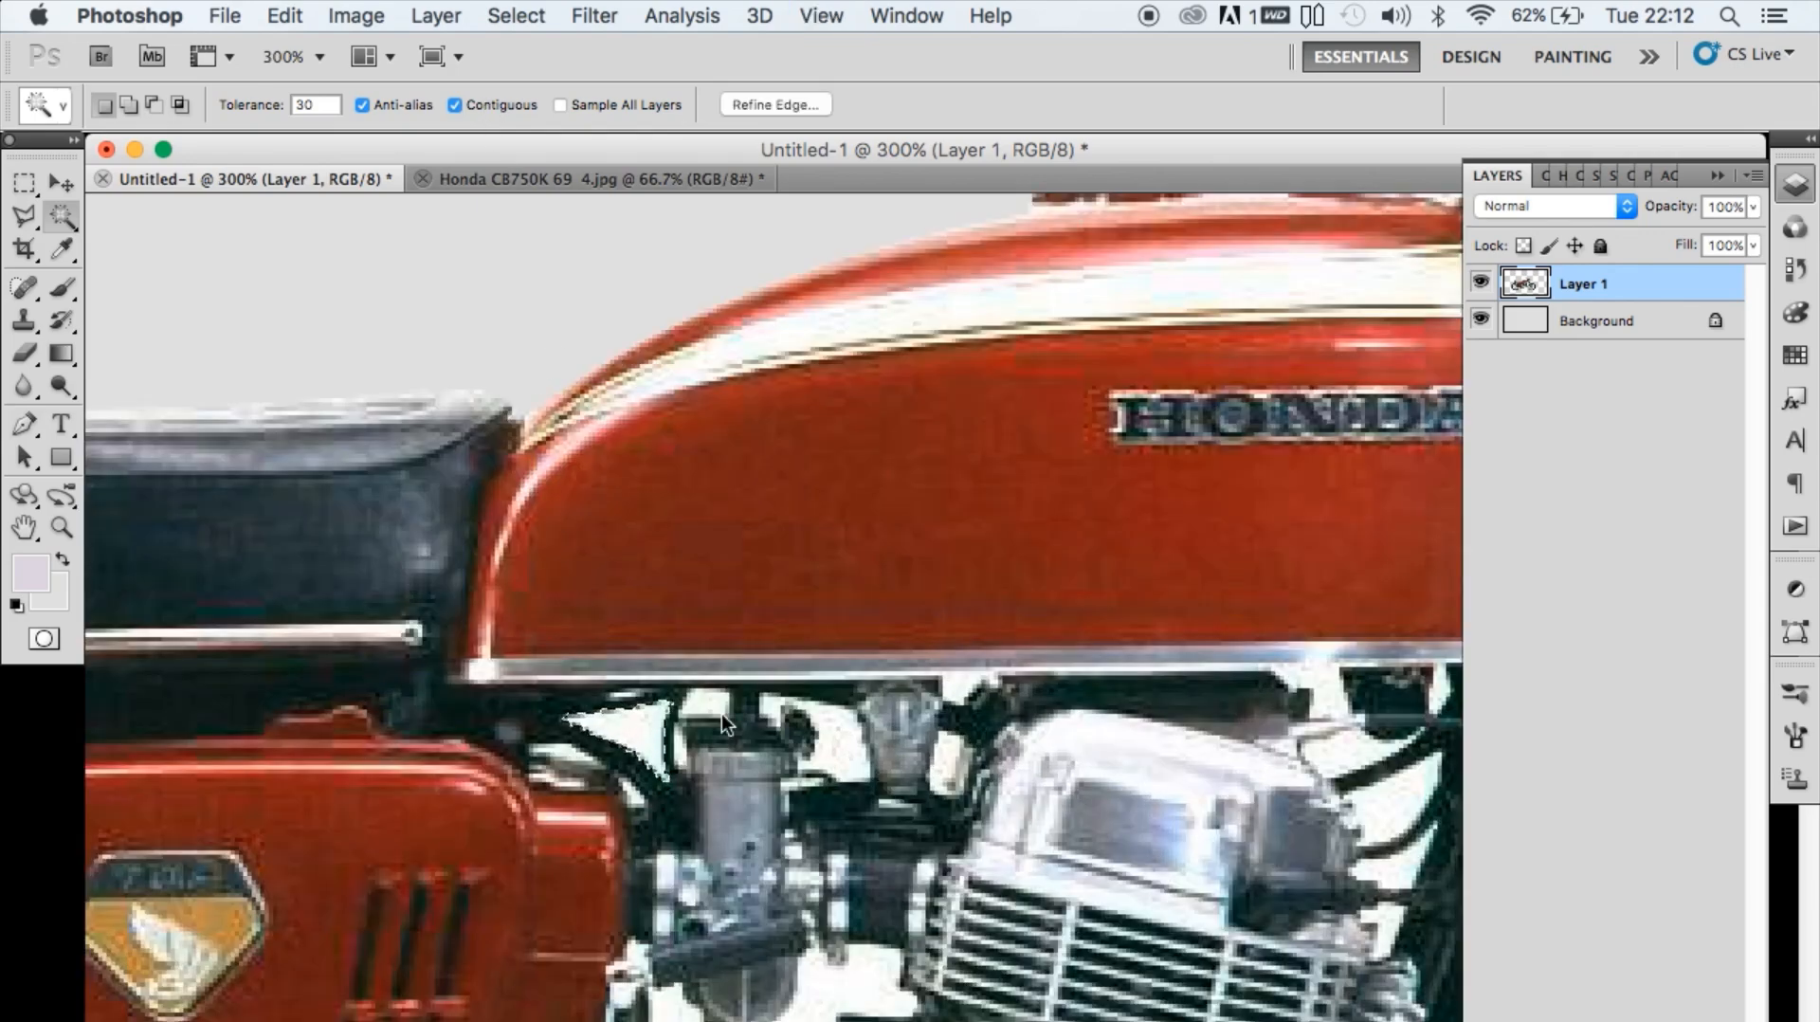
pyautogui.click(678, 747)
pyautogui.click(837, 713)
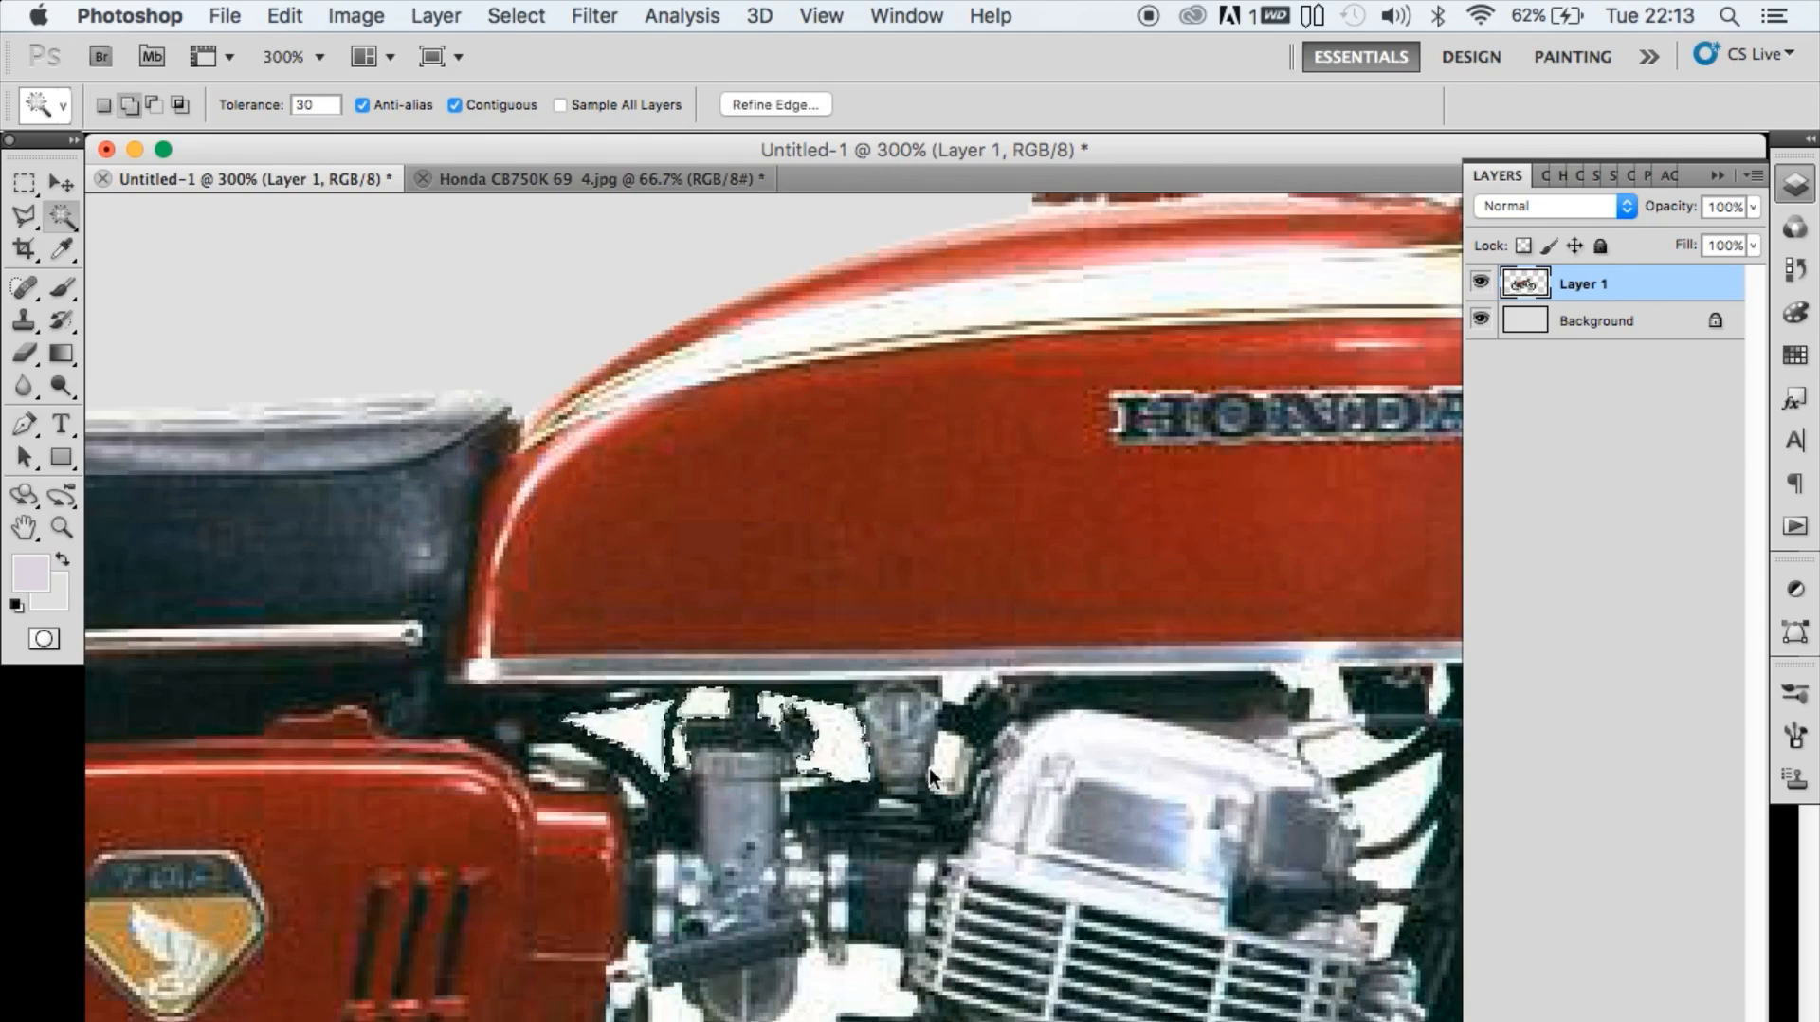
# - Add the white gaps around the cylinder head and below the carburettor to the selection
pyautogui.click(951, 777)
pyautogui.click(967, 684)
pyautogui.click(1326, 706)
pyautogui.keyDown('shift'); pyautogui.click(1385, 934); pyautogui.keyUp('shift')
pyautogui.press('l')
pyautogui.press('w')
pyautogui.scroll(-10, 773, 607)
pyautogui.keyDown('shift'); pyautogui.click(439, 418); pyautogui.keyUp('shift')
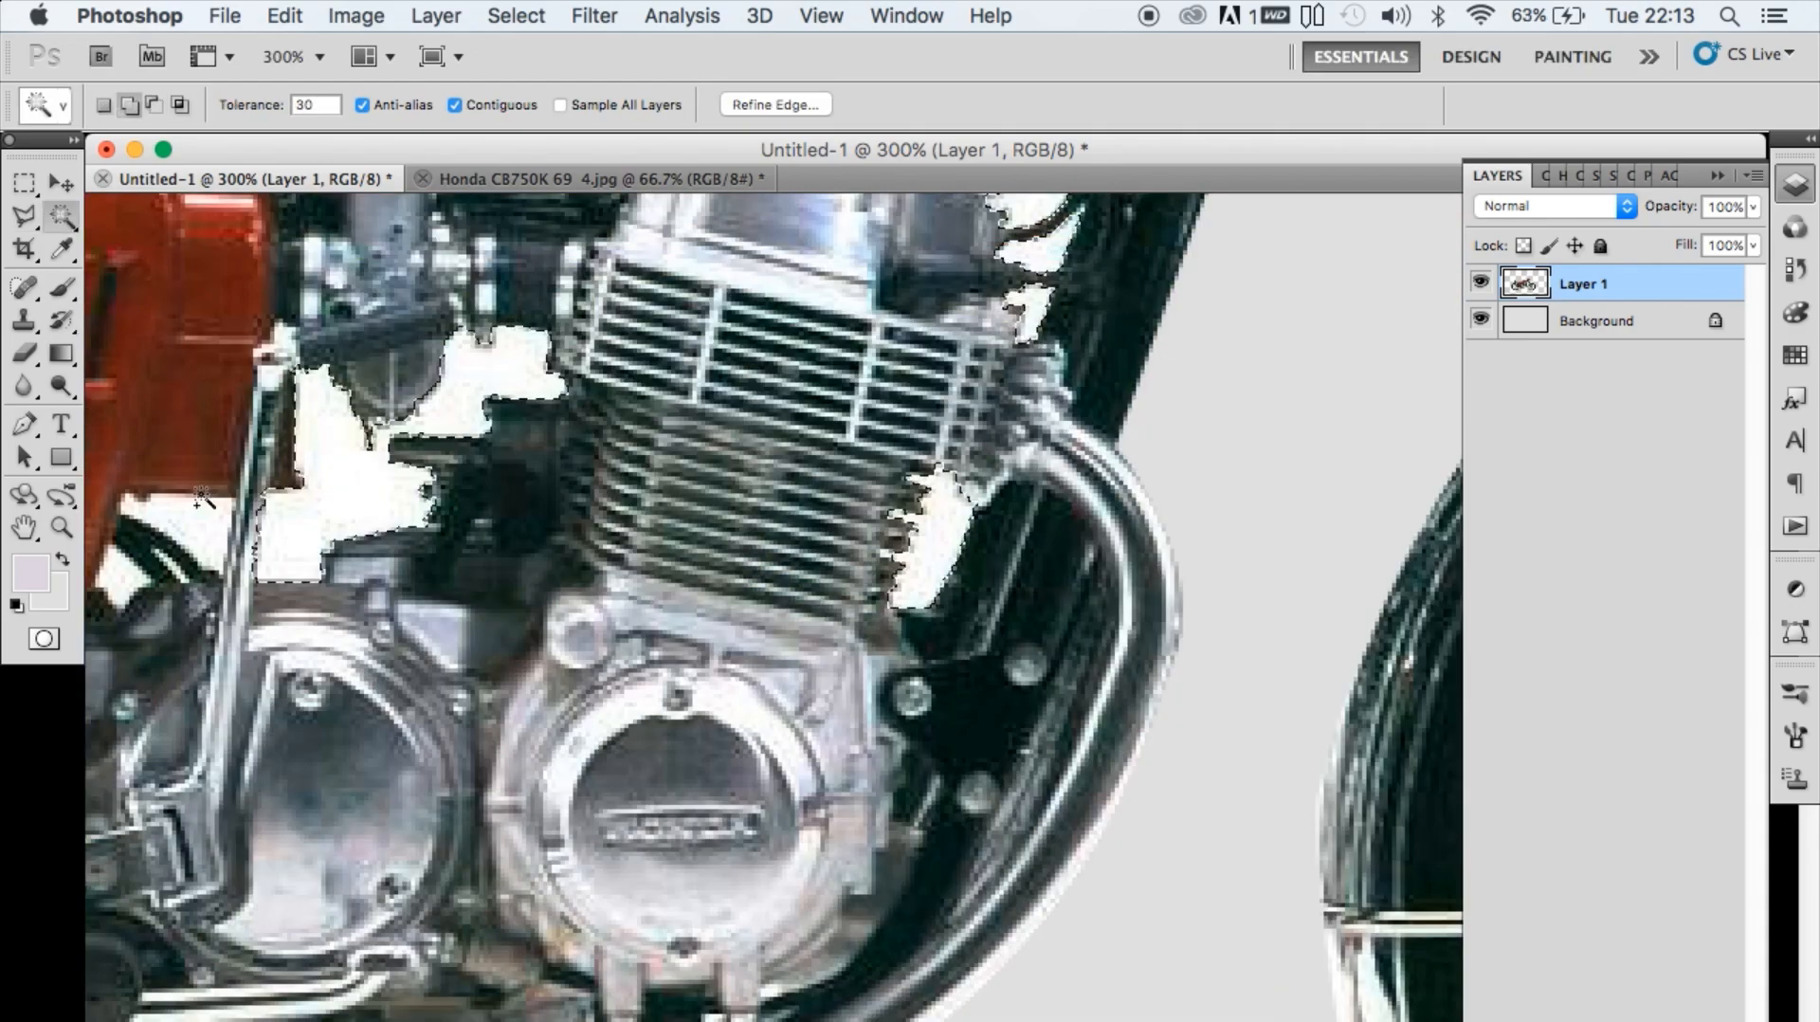
# - Add the remaining white gaps toward the rear of the motorcycle to the selection
pyautogui.hscroll(-15, 774, 606)
pyautogui.keyDown('shift'); pyautogui.click(813, 620); pyautogui.keyUp('shift')
pyautogui.scroll(8, 426, 417)
pyautogui.keyDown('shift'); pyautogui.click(668, 299); pyautogui.keyUp('shift')
pyautogui.keyDown('shift'); pyautogui.click(753, 304); pyautogui.keyUp('shift')
# - Select the white areas between the front wheel's spokes with the Magic Wand
pyautogui.press('super+minus')
pyautogui.click(1121, 427)
pyautogui.scroll(-10, 774, 606)
pyautogui.keyDown('shift'); pyautogui.click(1150, 584); pyautogui.keyUp('shift')
pyautogui.keyDown('shift'); pyautogui.click(1213, 717); pyautogui.keyUp('shift')
pyautogui.scroll(-5, 960, 844)
pyautogui.keyDown('shift'); pyautogui.click(877, 811); pyautogui.keyUp('shift')
pyautogui.keyDown('shift'); pyautogui.click(768, 633); pyautogui.keyUp('shift')
pyautogui.keyDown('shift'); pyautogui.click(753, 531); pyautogui.keyUp('shift')
pyautogui.keyDown('shift'); pyautogui.click(806, 379); pyautogui.keyUp('shift')
# - Delete the selected white areas from the motorcycle layer and deselect
pyautogui.press('BackSpace')
pyautogui.press('super+d')
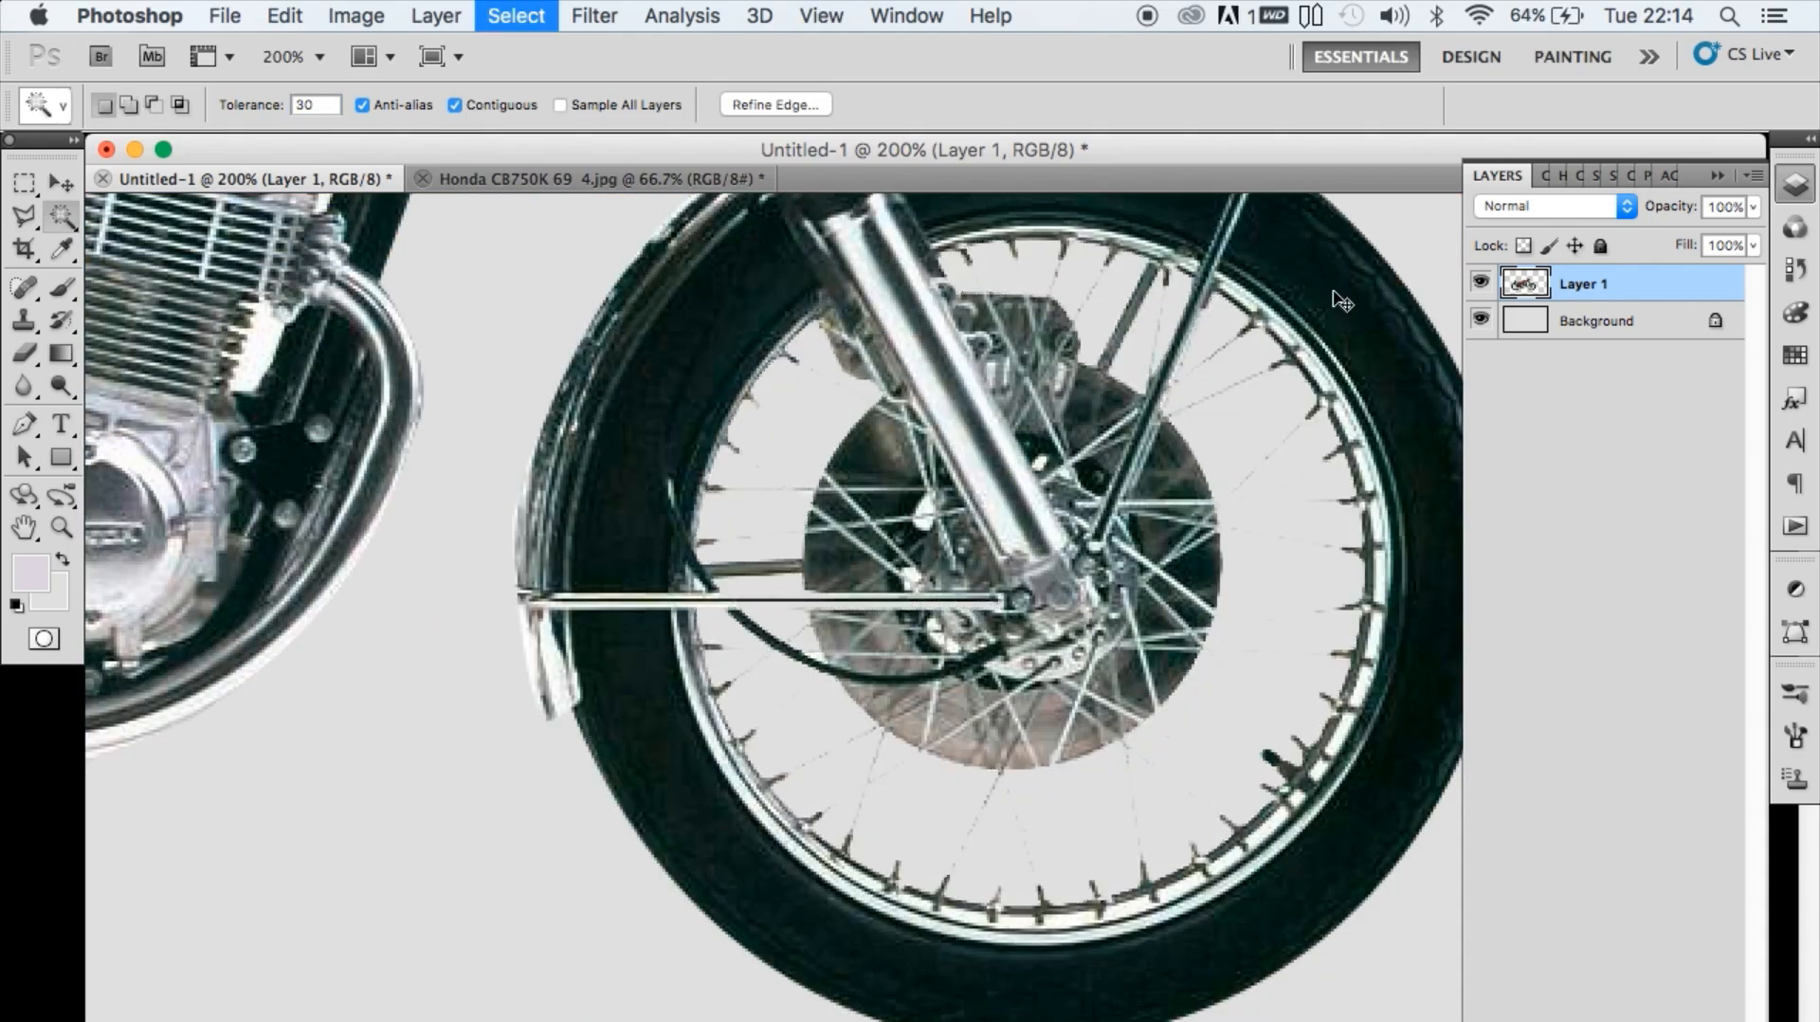
pyautogui.press('super+minus')
pyautogui.press('super+minus')
pyautogui.press('super+minus')
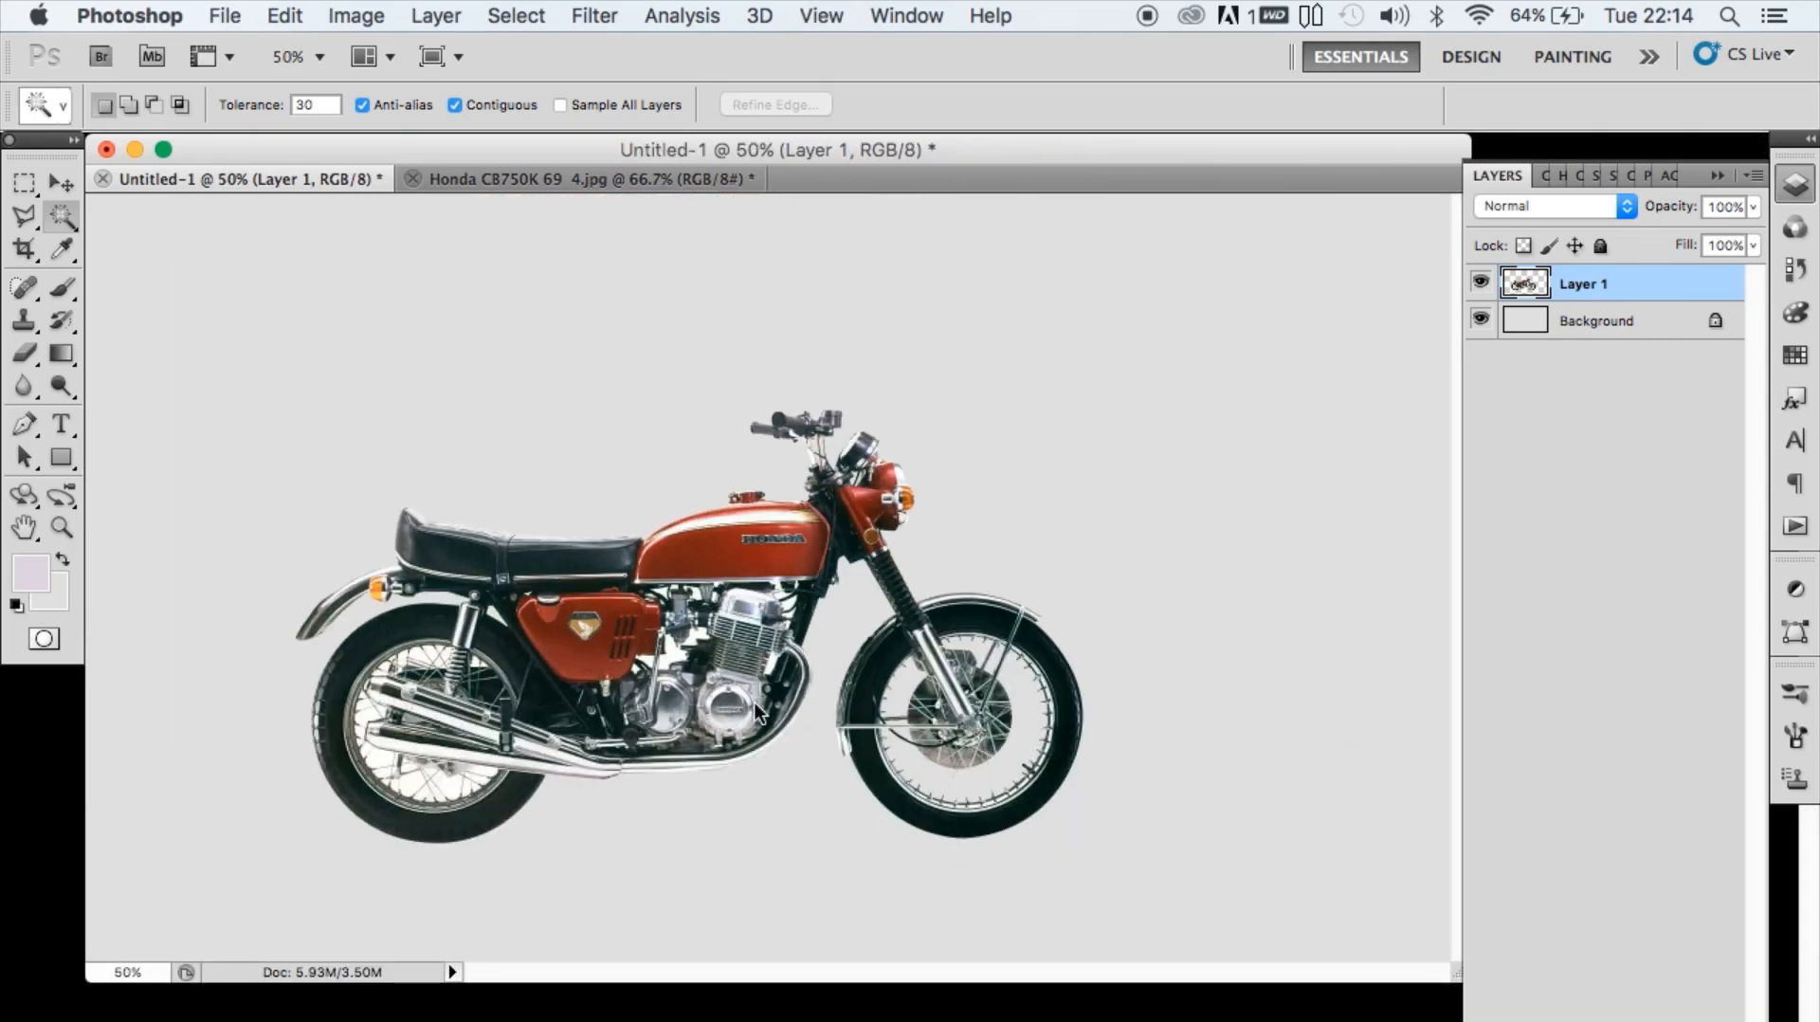
# - Switch to Finder and preview Honda-CB-750-kz-CRD-11-by-Cafe-Racer-Dreams1.jpg in the bikes folder
pyautogui.press('super+Tab')
pyautogui.press('super+Tab')
pyautogui.press('super+Tab')
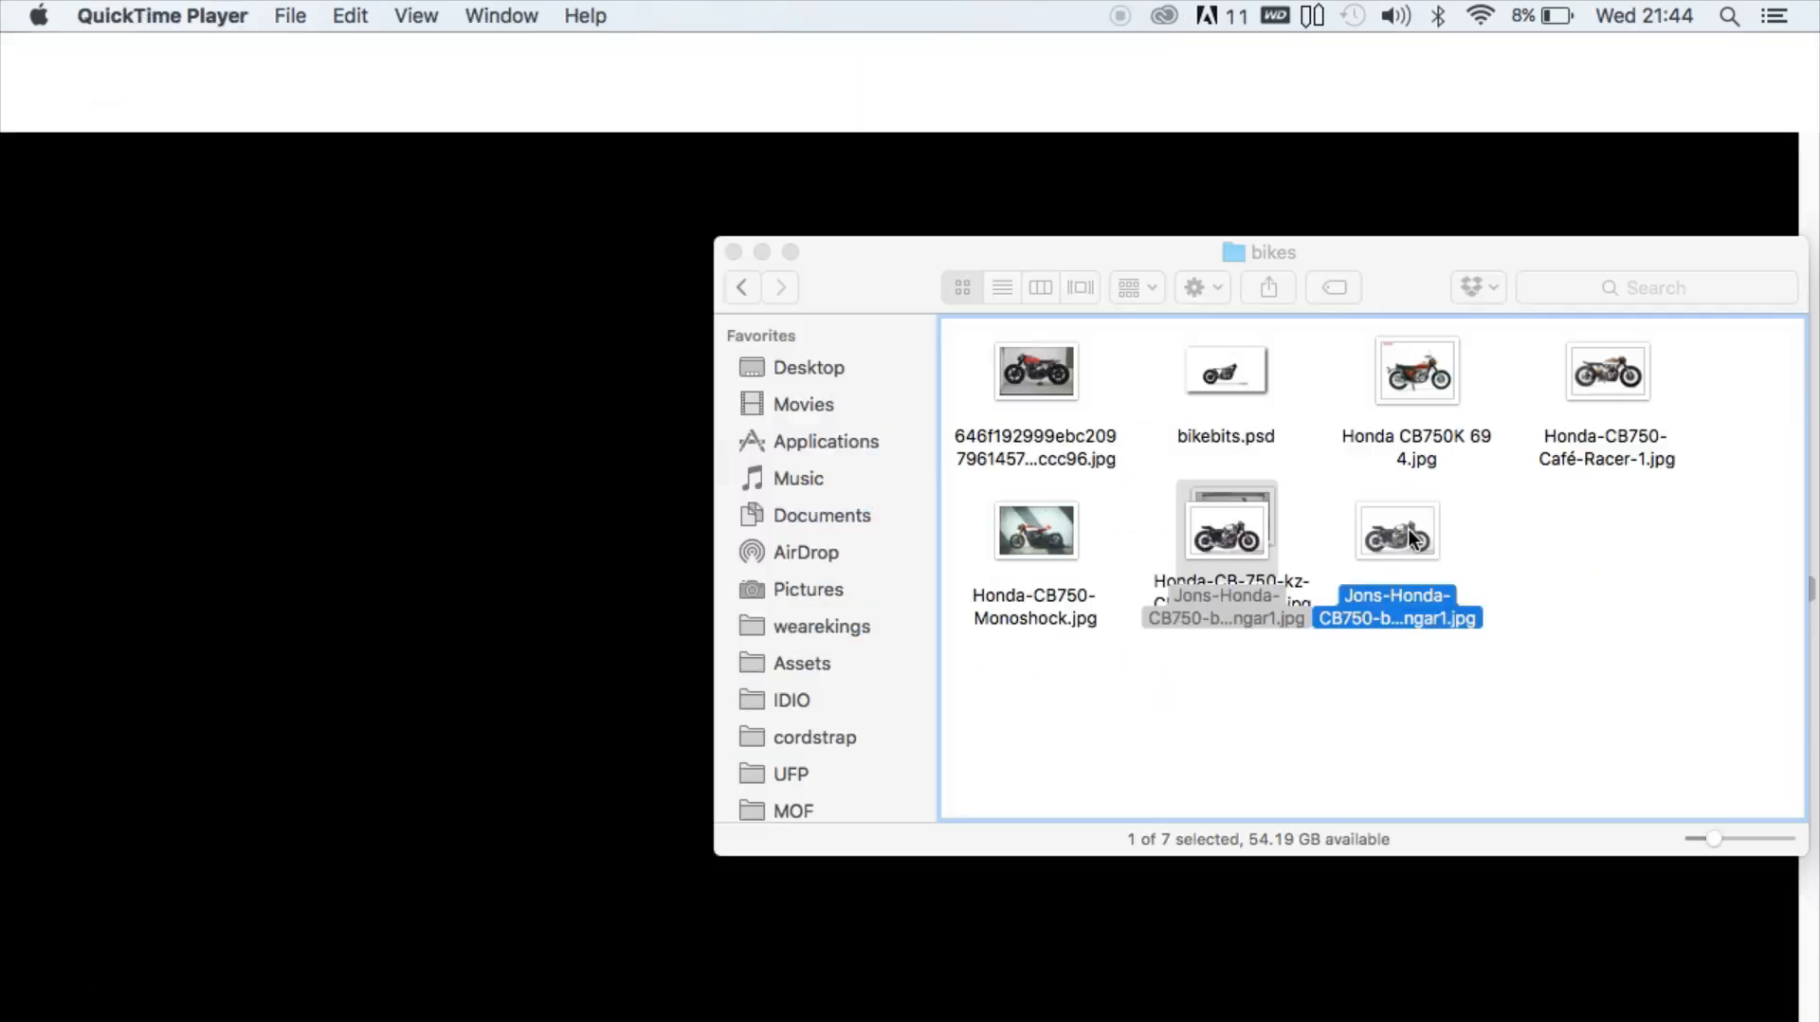
pyautogui.click(1232, 512)
pyautogui.press('space')
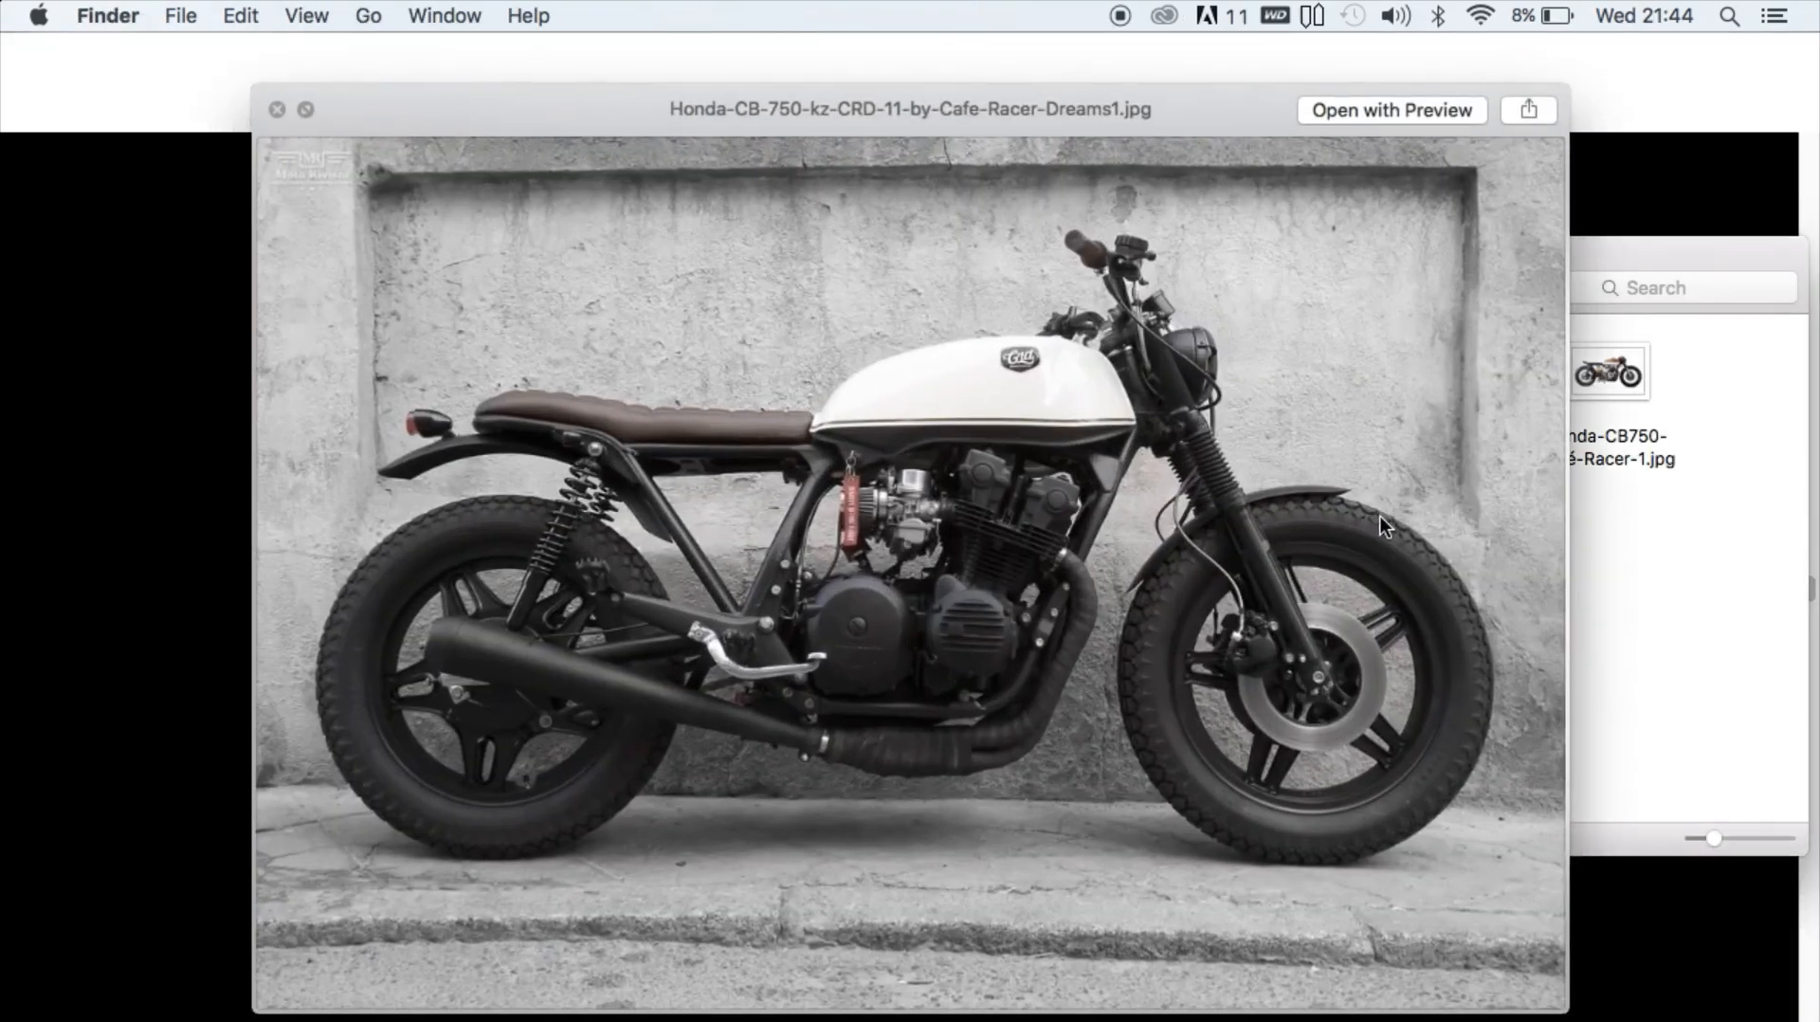
pyautogui.press('space')
# - Preview the Honda CB750 photo by MotoHangar1 and open it in Photoshop
pyautogui.click(1437, 514)
pyautogui.press('space')
pyautogui.press('space')
pyautogui.moveTo(1384, 535); pyautogui.dragTo(847, 990)
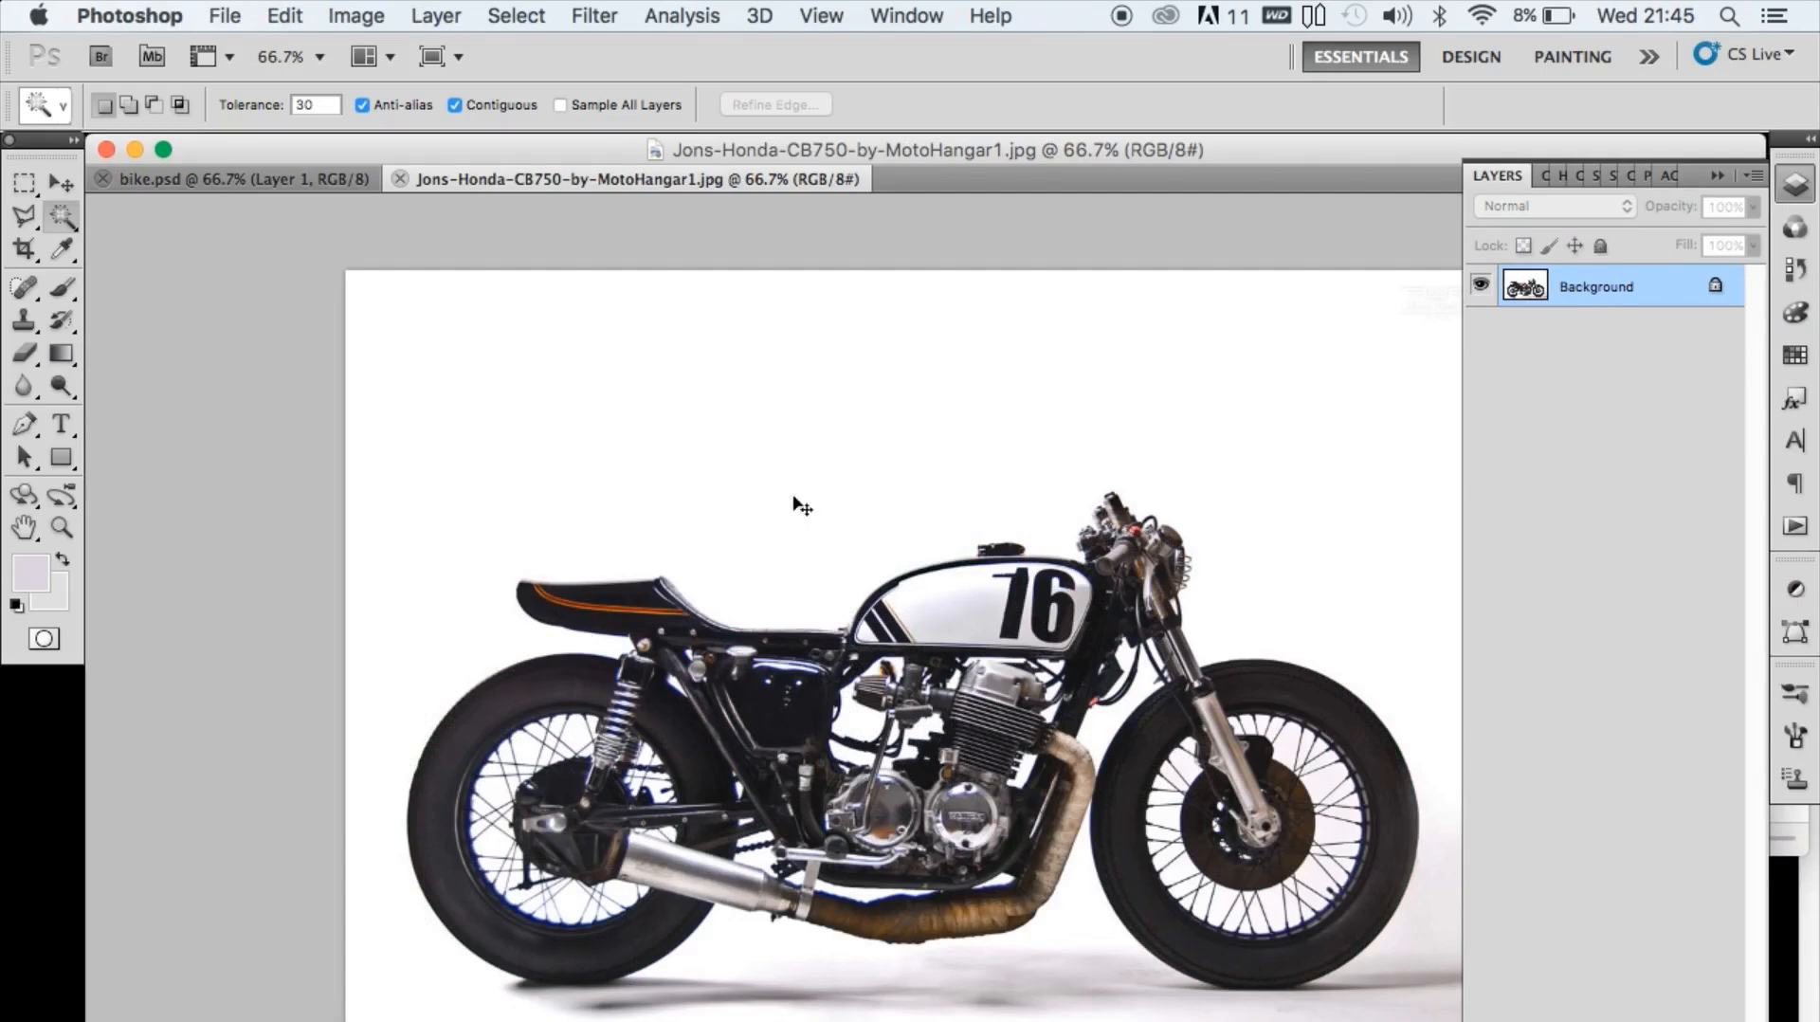
# - Trace the white tank marked 16 with the Pen tool and convert the closed path to a selection
pyautogui.press('super+equal')
pyautogui.press('super+equal')
pyautogui.press('a')
pyautogui.press('p')
pyautogui.click(715, 601)
pyautogui.hscroll(5, 758, 569)
pyautogui.hscroll(2, 901, 427)
pyautogui.click(1137, 474)
pyautogui.click(1076, 668)
pyautogui.click(372, 607)
pyautogui.press('super+Return')
# - Place the selected 16 tank over the red tank in bike.psd and hide Layer 2
pyautogui.press('v')
pyautogui.moveTo(906, 468); pyautogui.dragTo(914, 633)
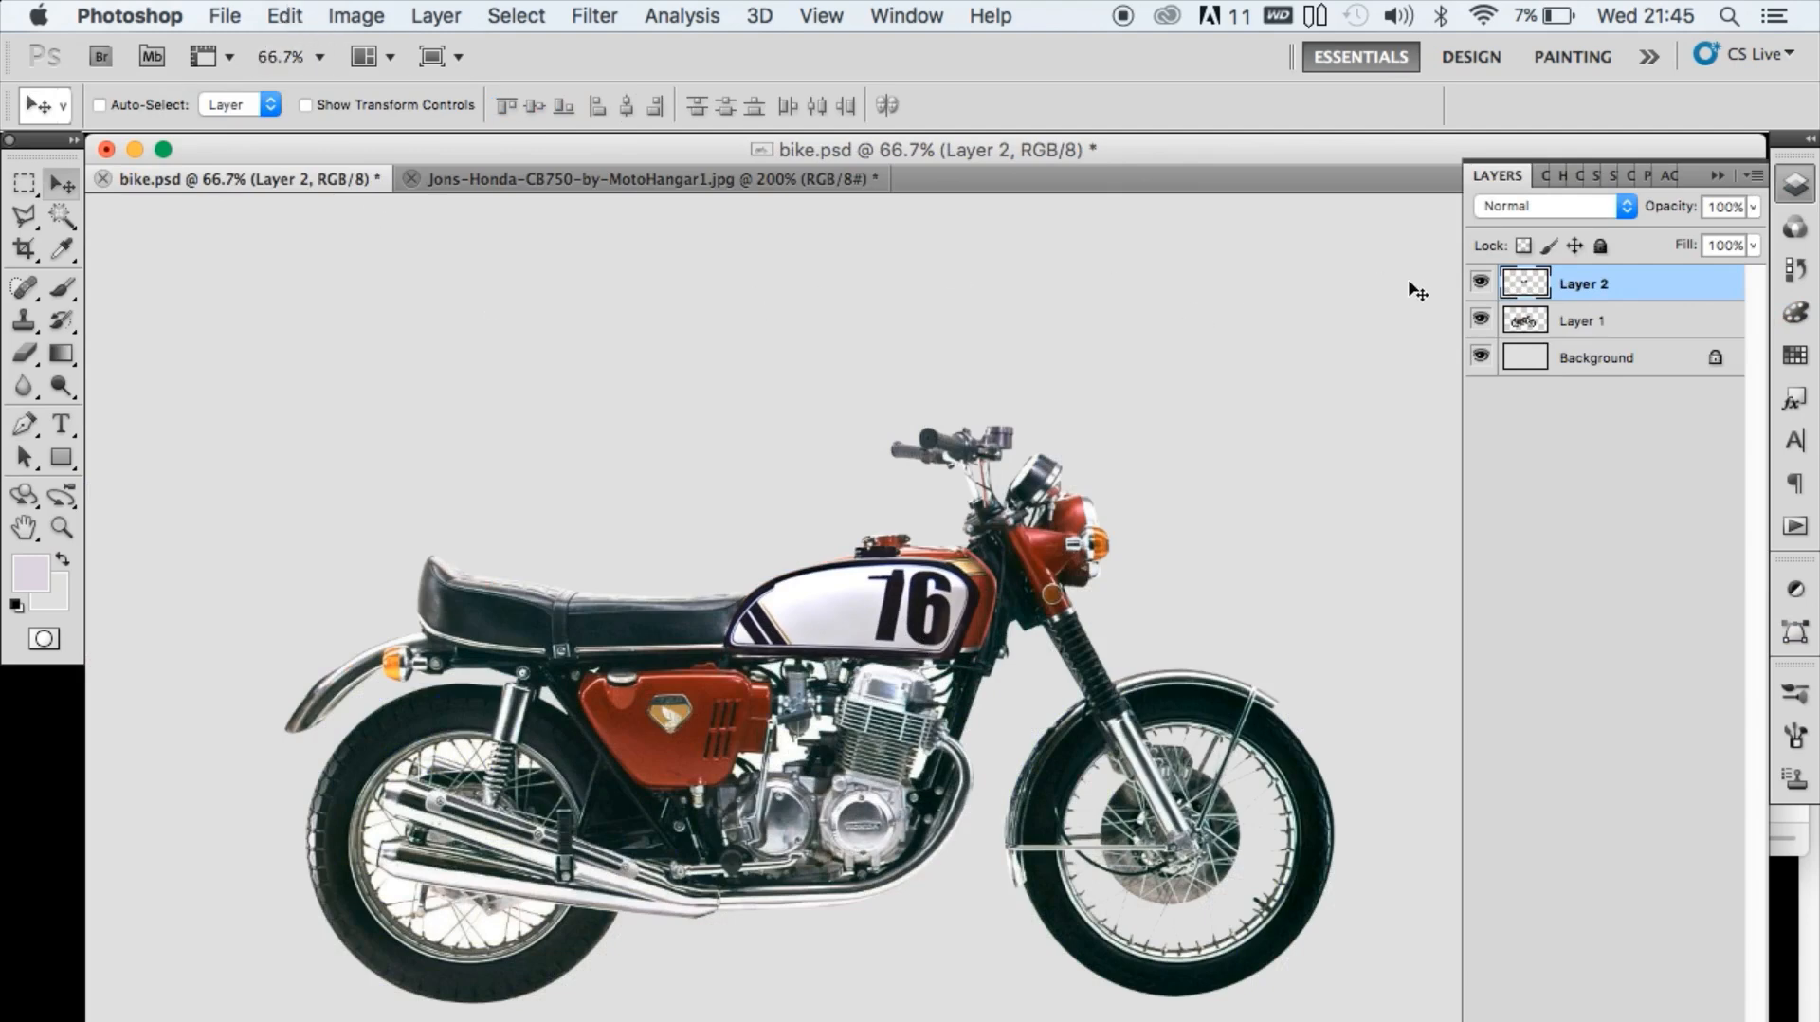
pyautogui.click(1480, 282)
pyautogui.press('super+plus')
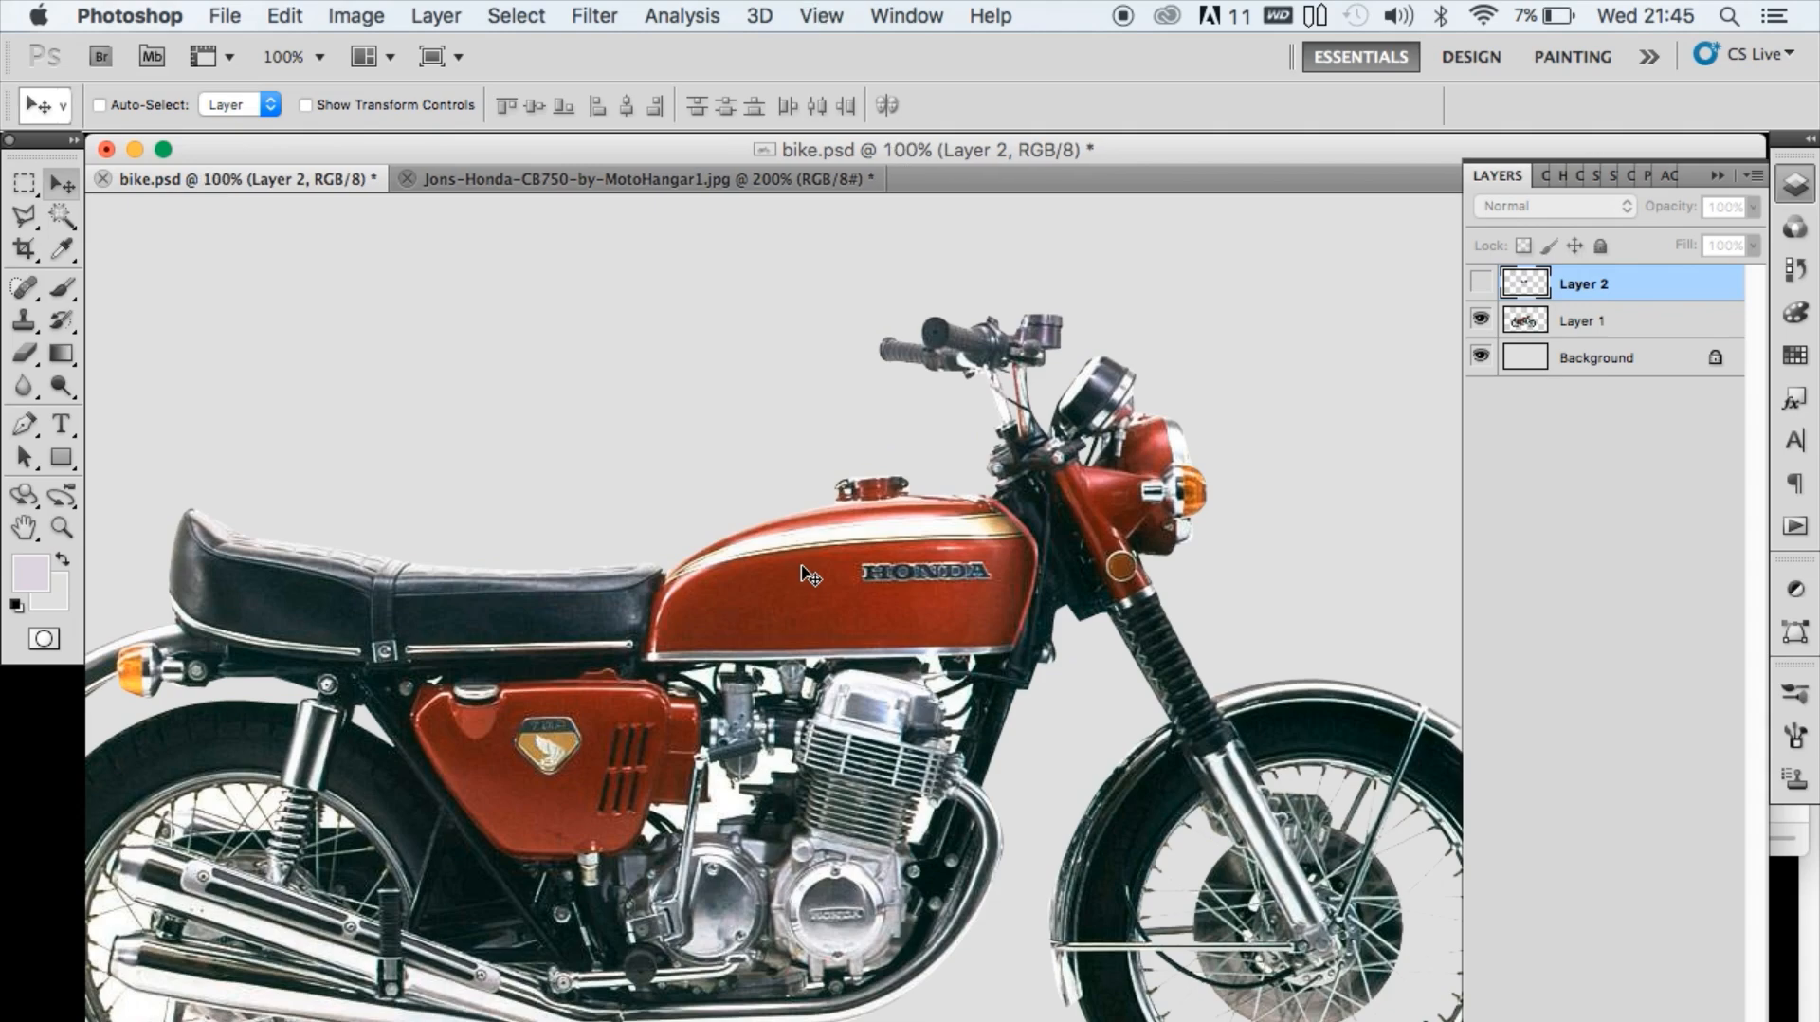
# - Select the original seat and red tank with the Polygonal Lasso, following the frame's upper edge and the tank's front contour
pyautogui.press('super+plus')
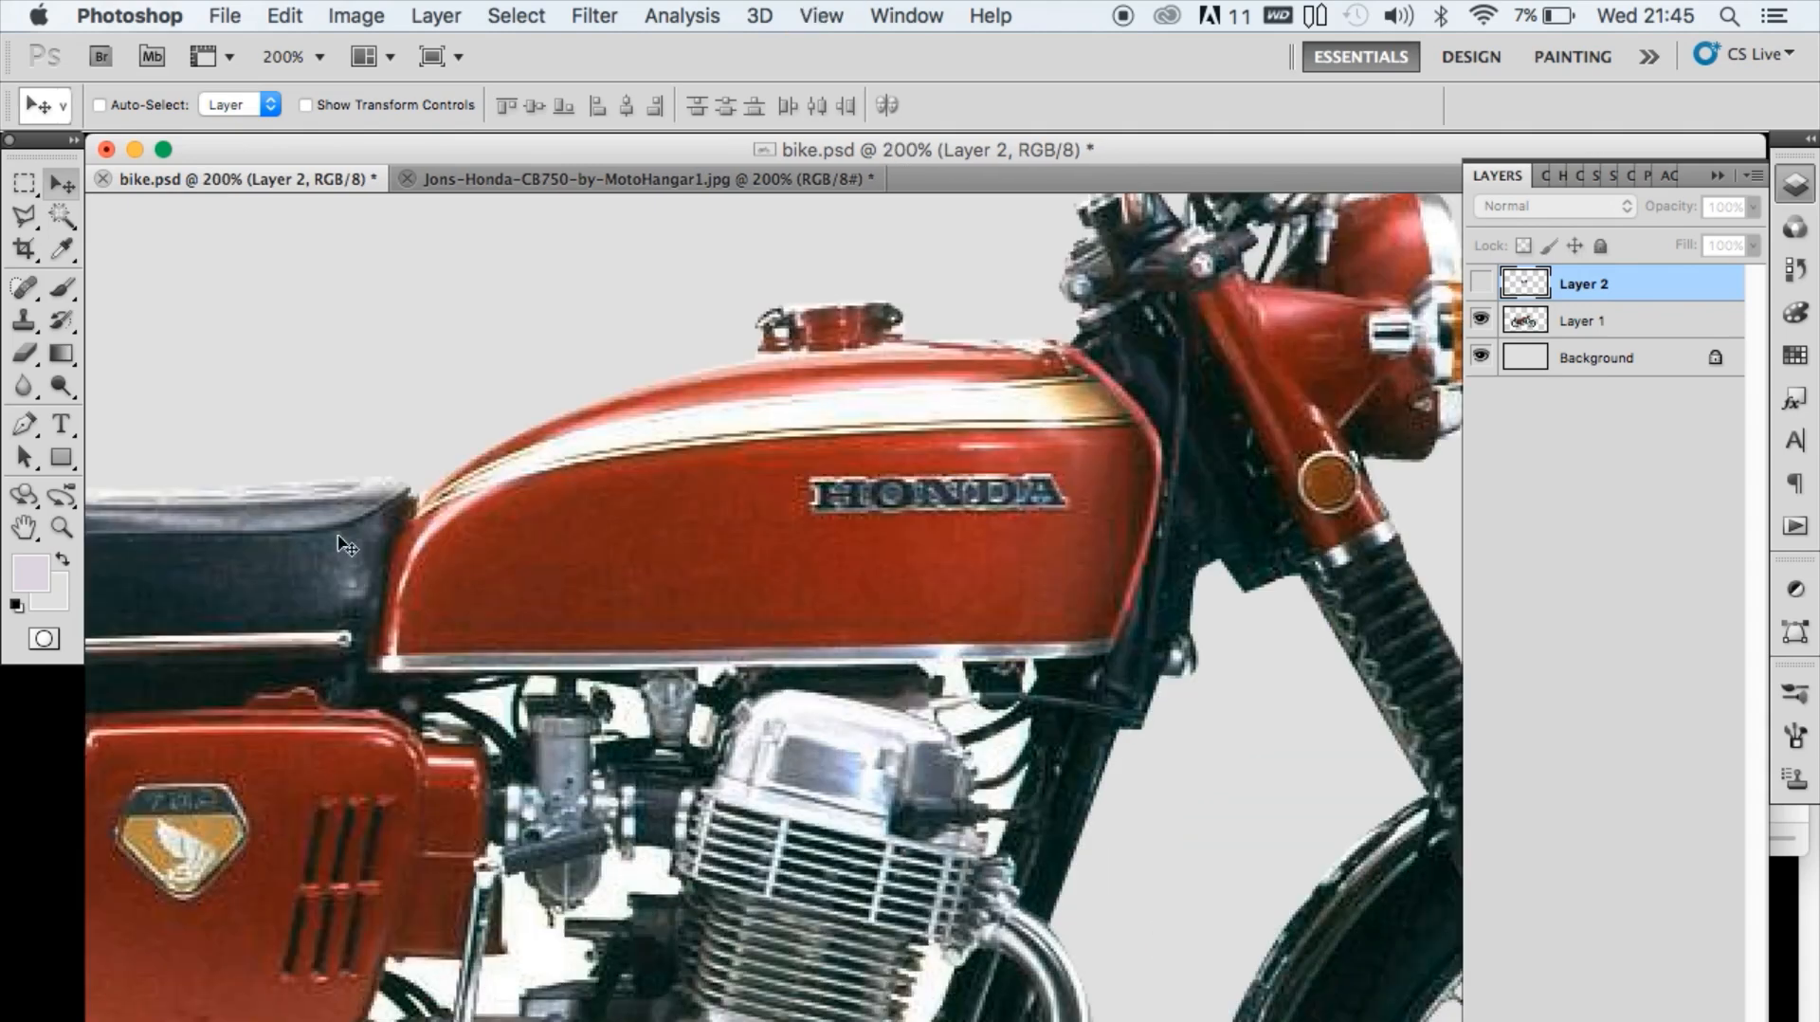
pyautogui.click(25, 219)
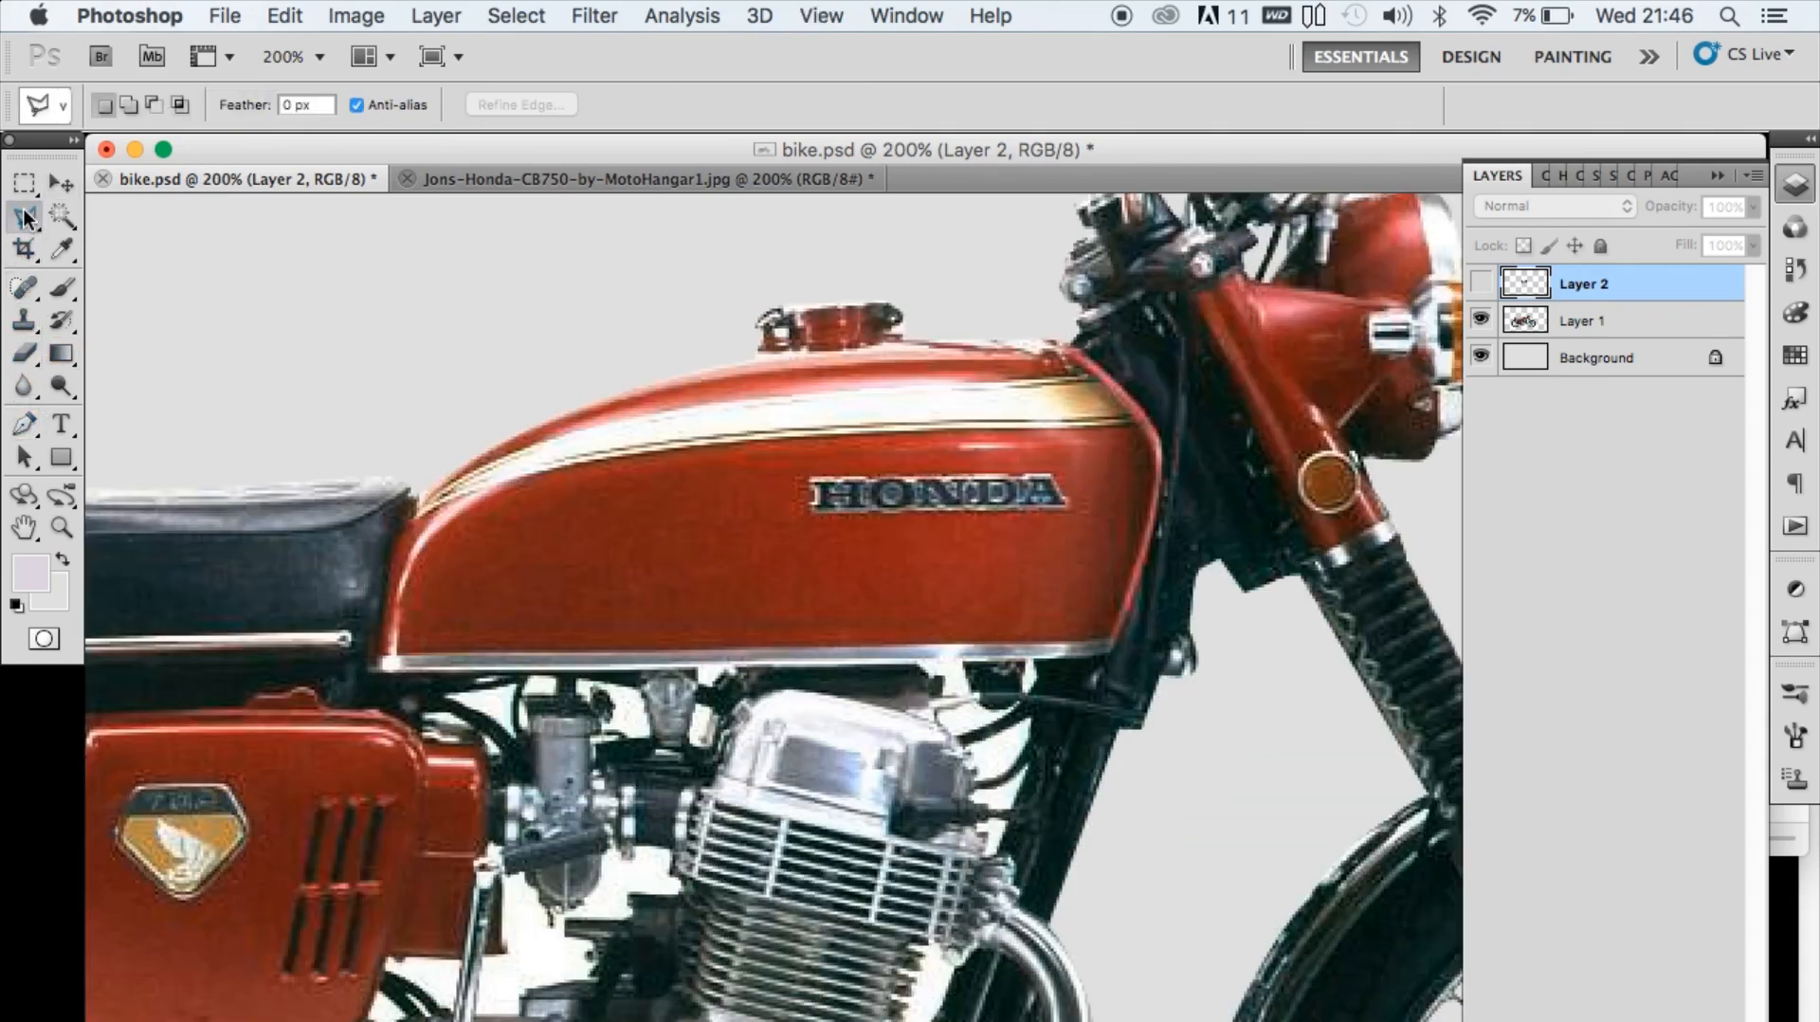
pyautogui.hscroll(-10, 579, 573)
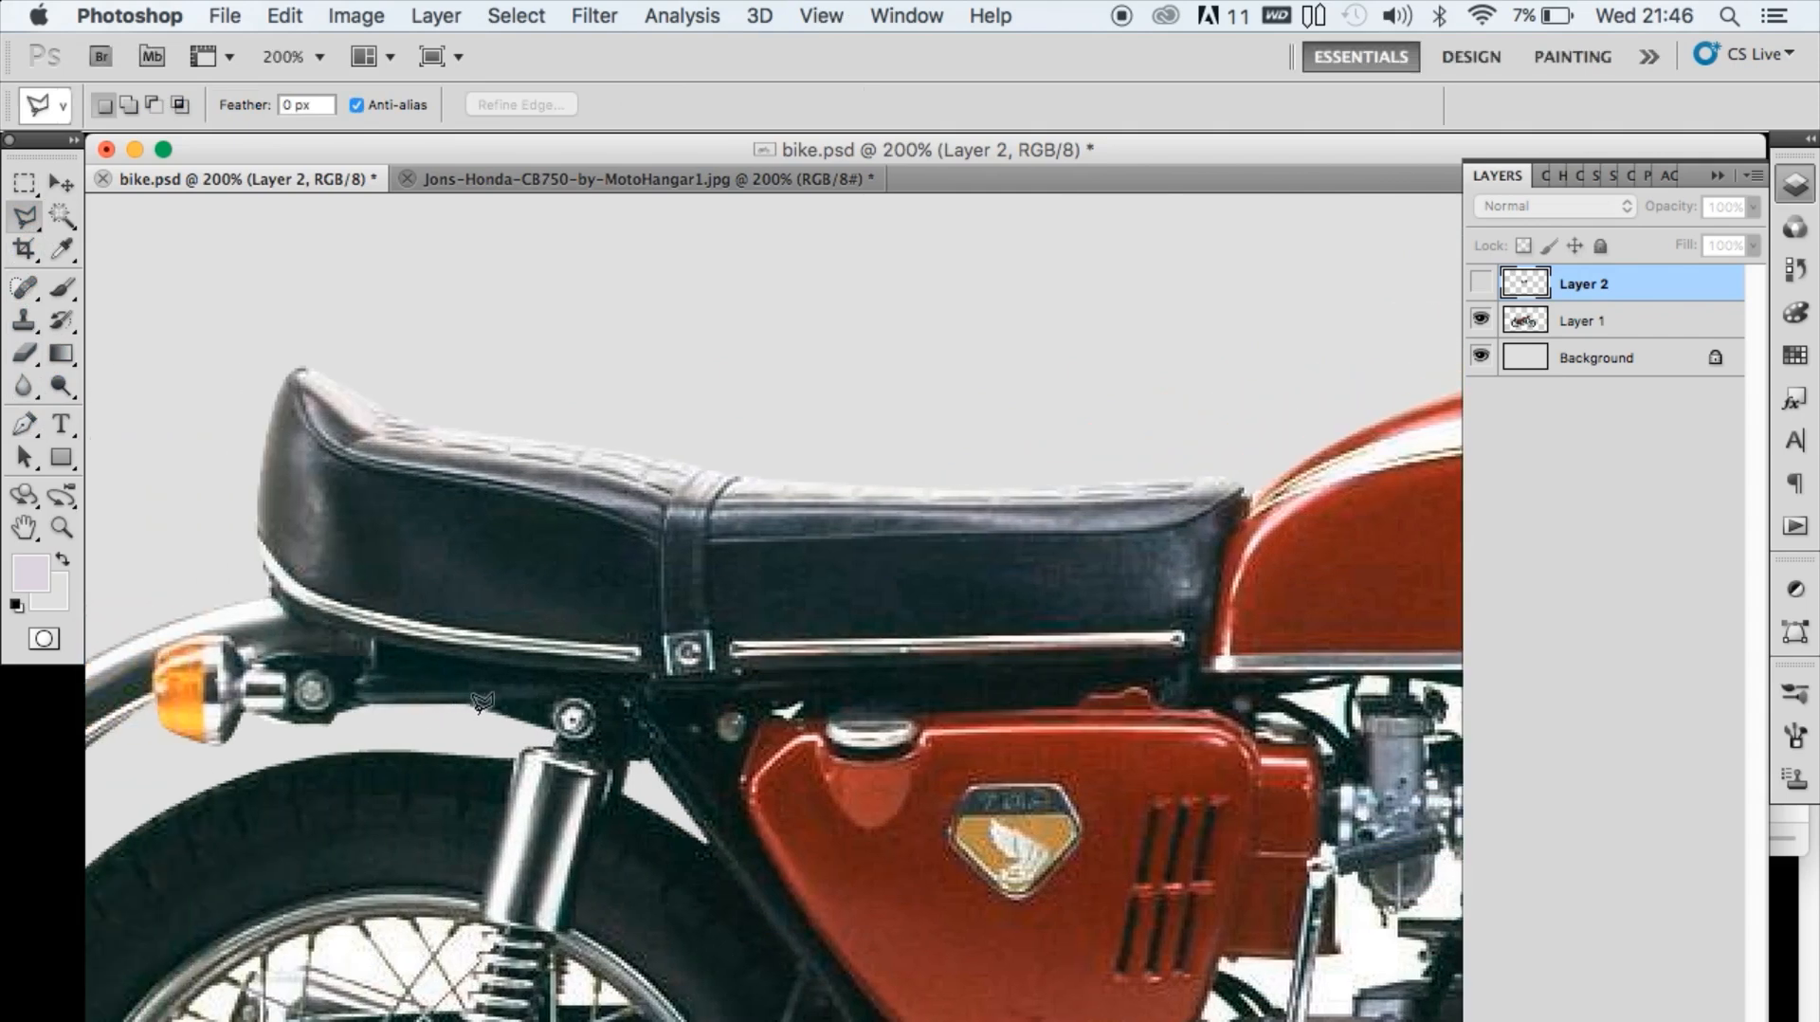
pyautogui.click(482, 701)
pyautogui.click(476, 683)
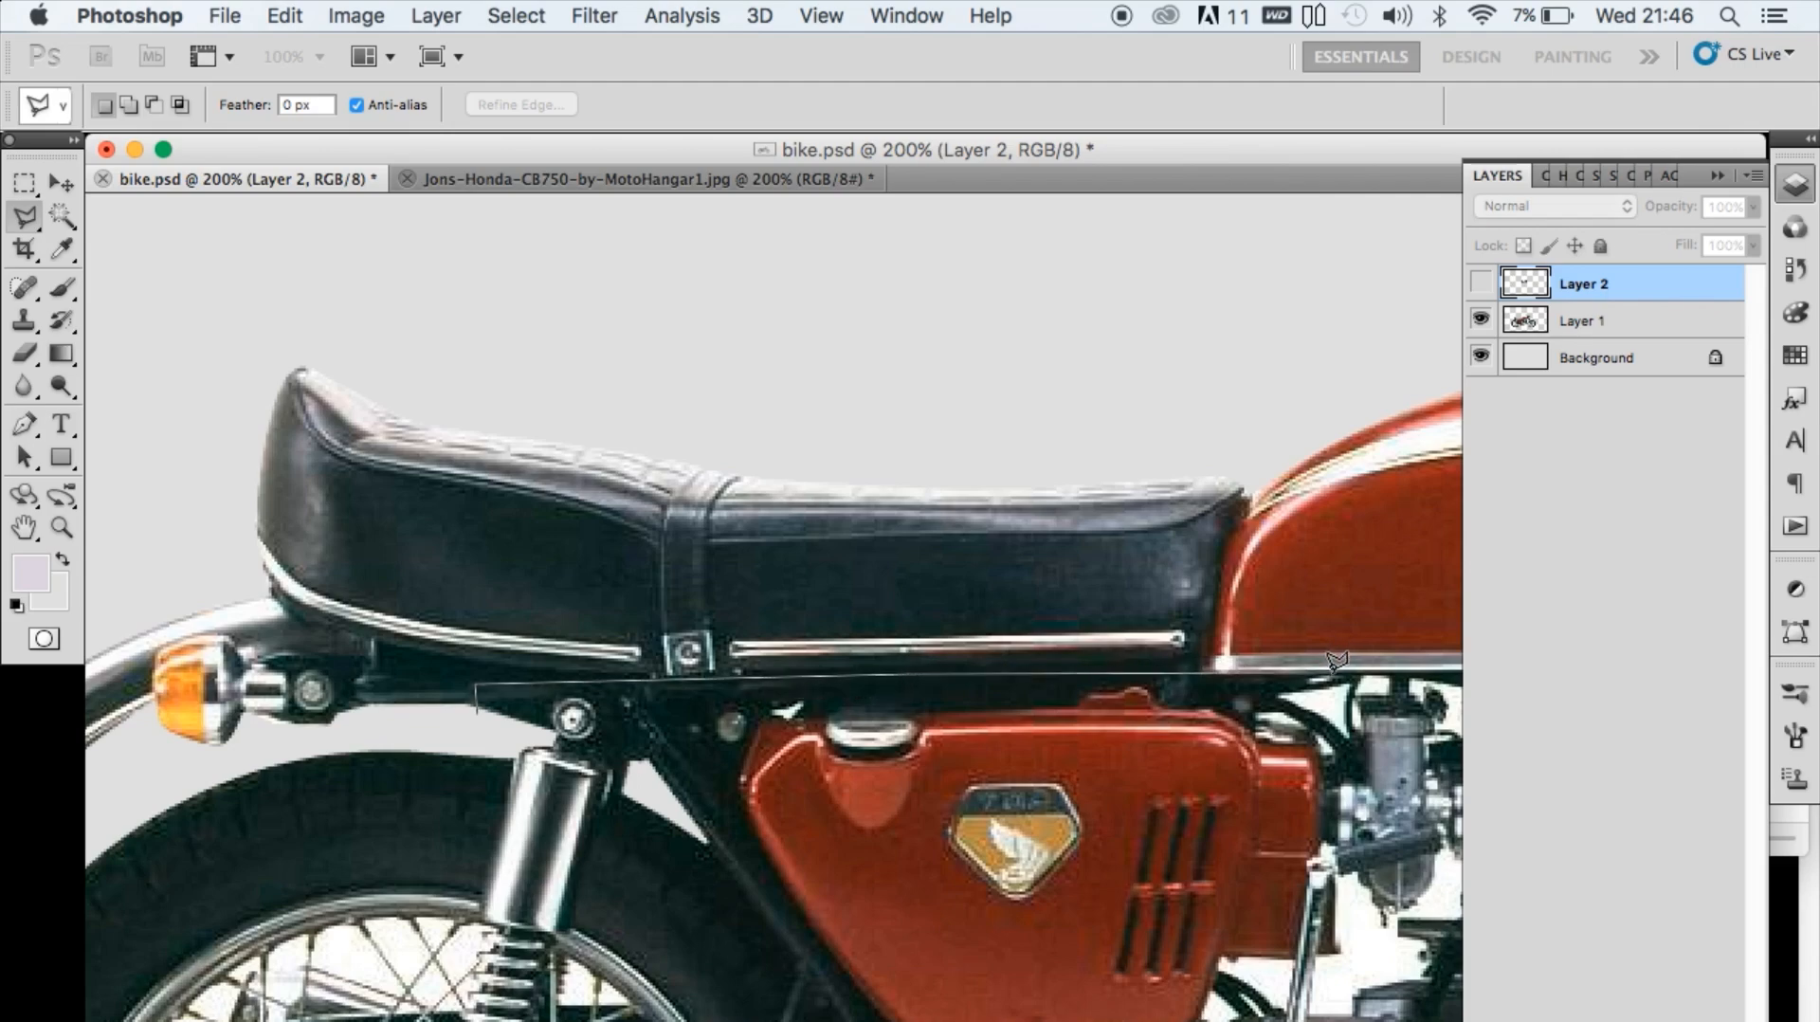
pyautogui.moveTo(1356, 673); pyautogui.dragTo(588, 674)
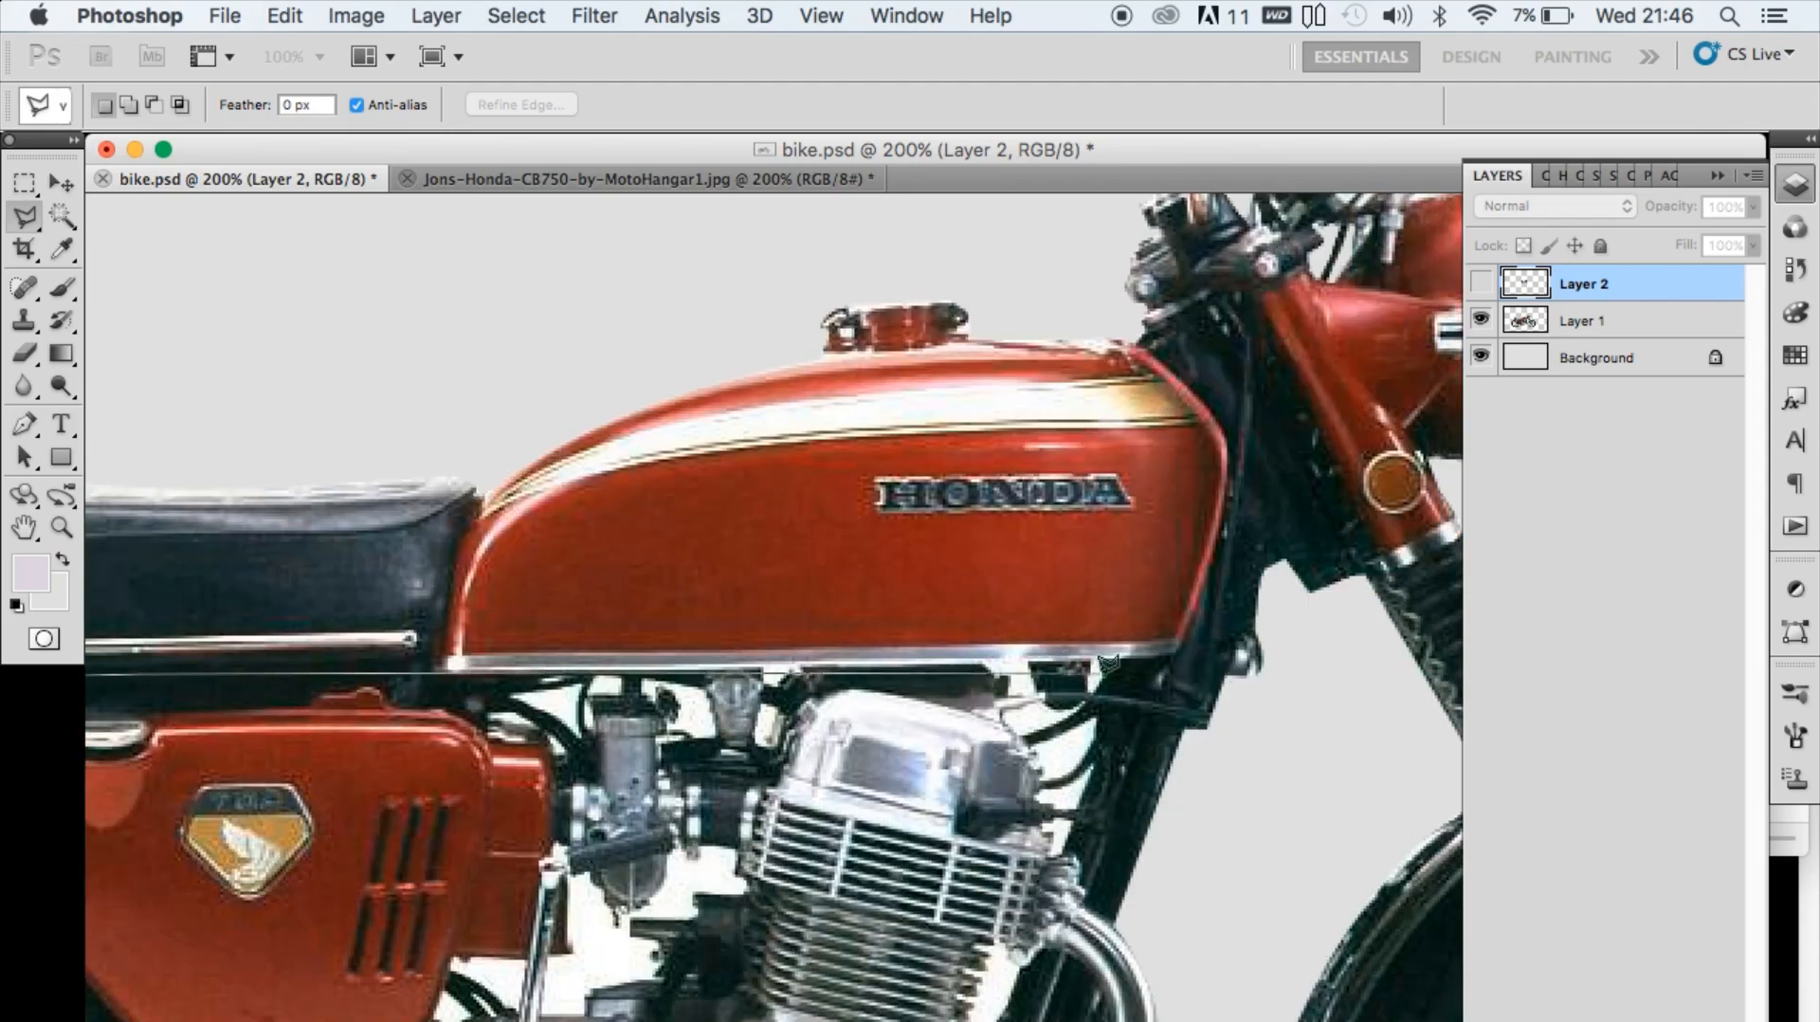
pyautogui.click(1175, 658)
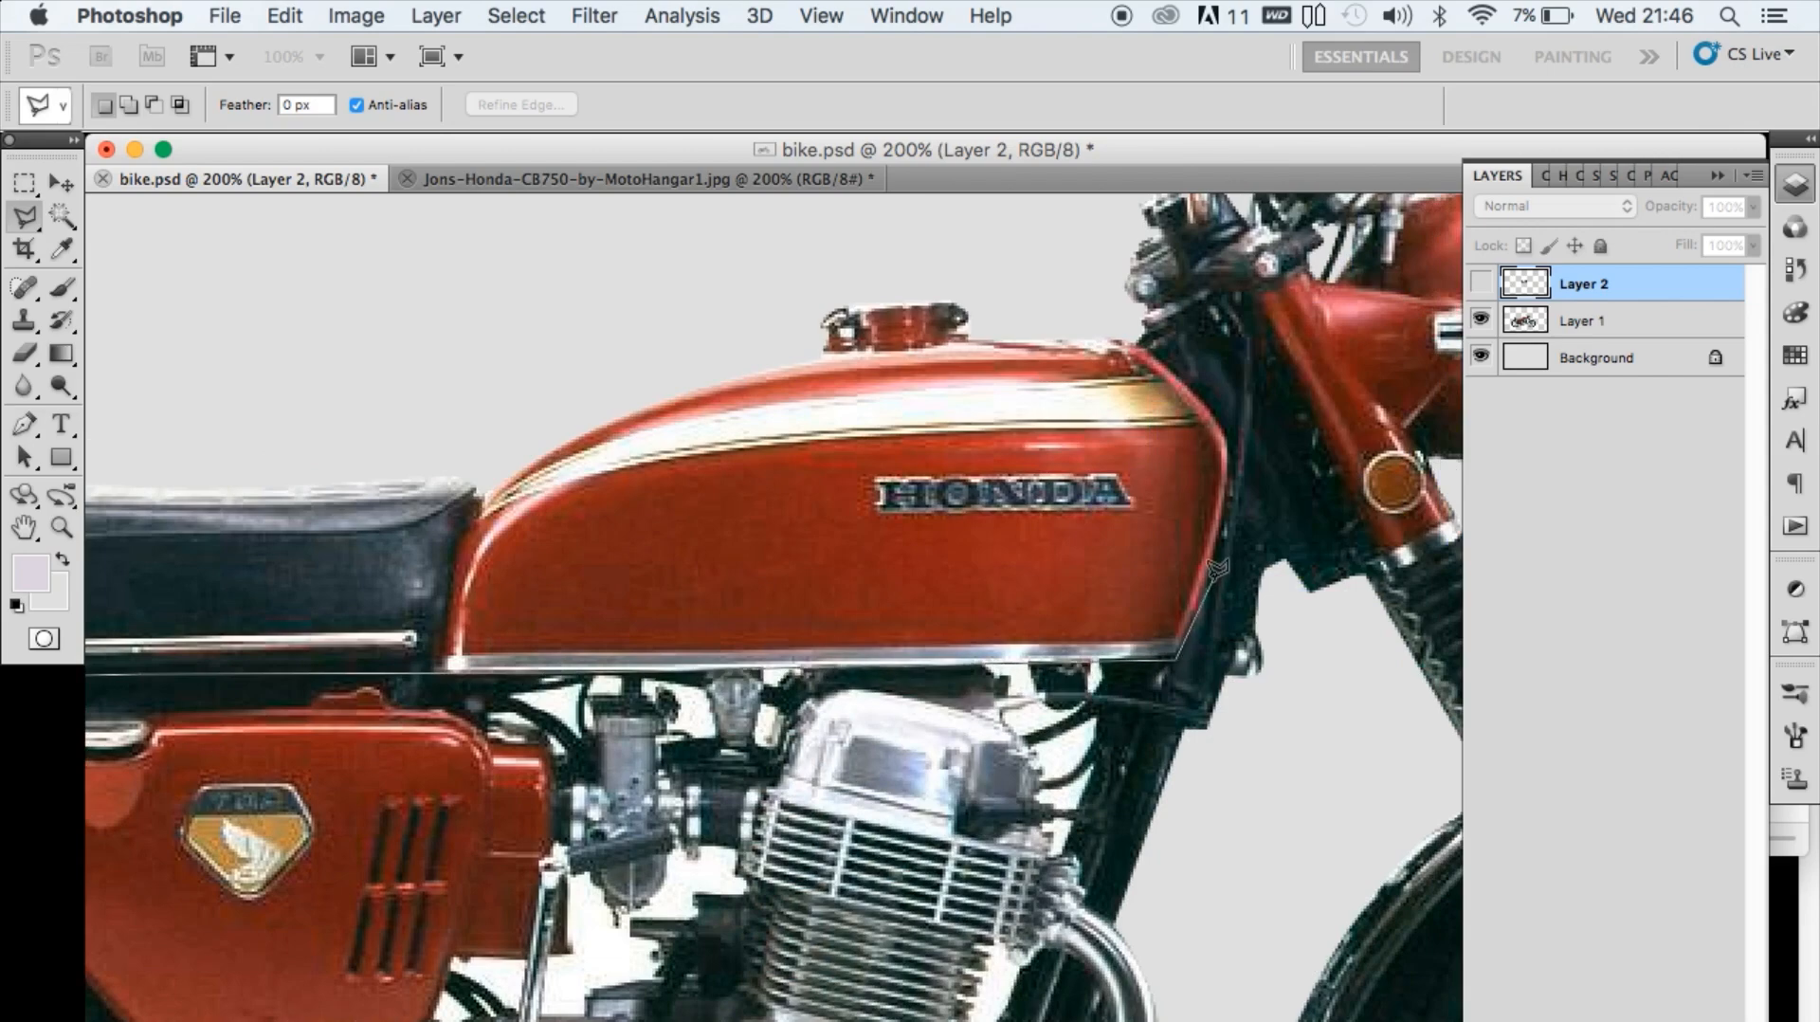
pyautogui.click(1202, 589)
pyautogui.click(1224, 513)
pyautogui.click(1229, 447)
pyautogui.click(1219, 419)
pyautogui.click(1136, 343)
pyautogui.click(1099, 321)
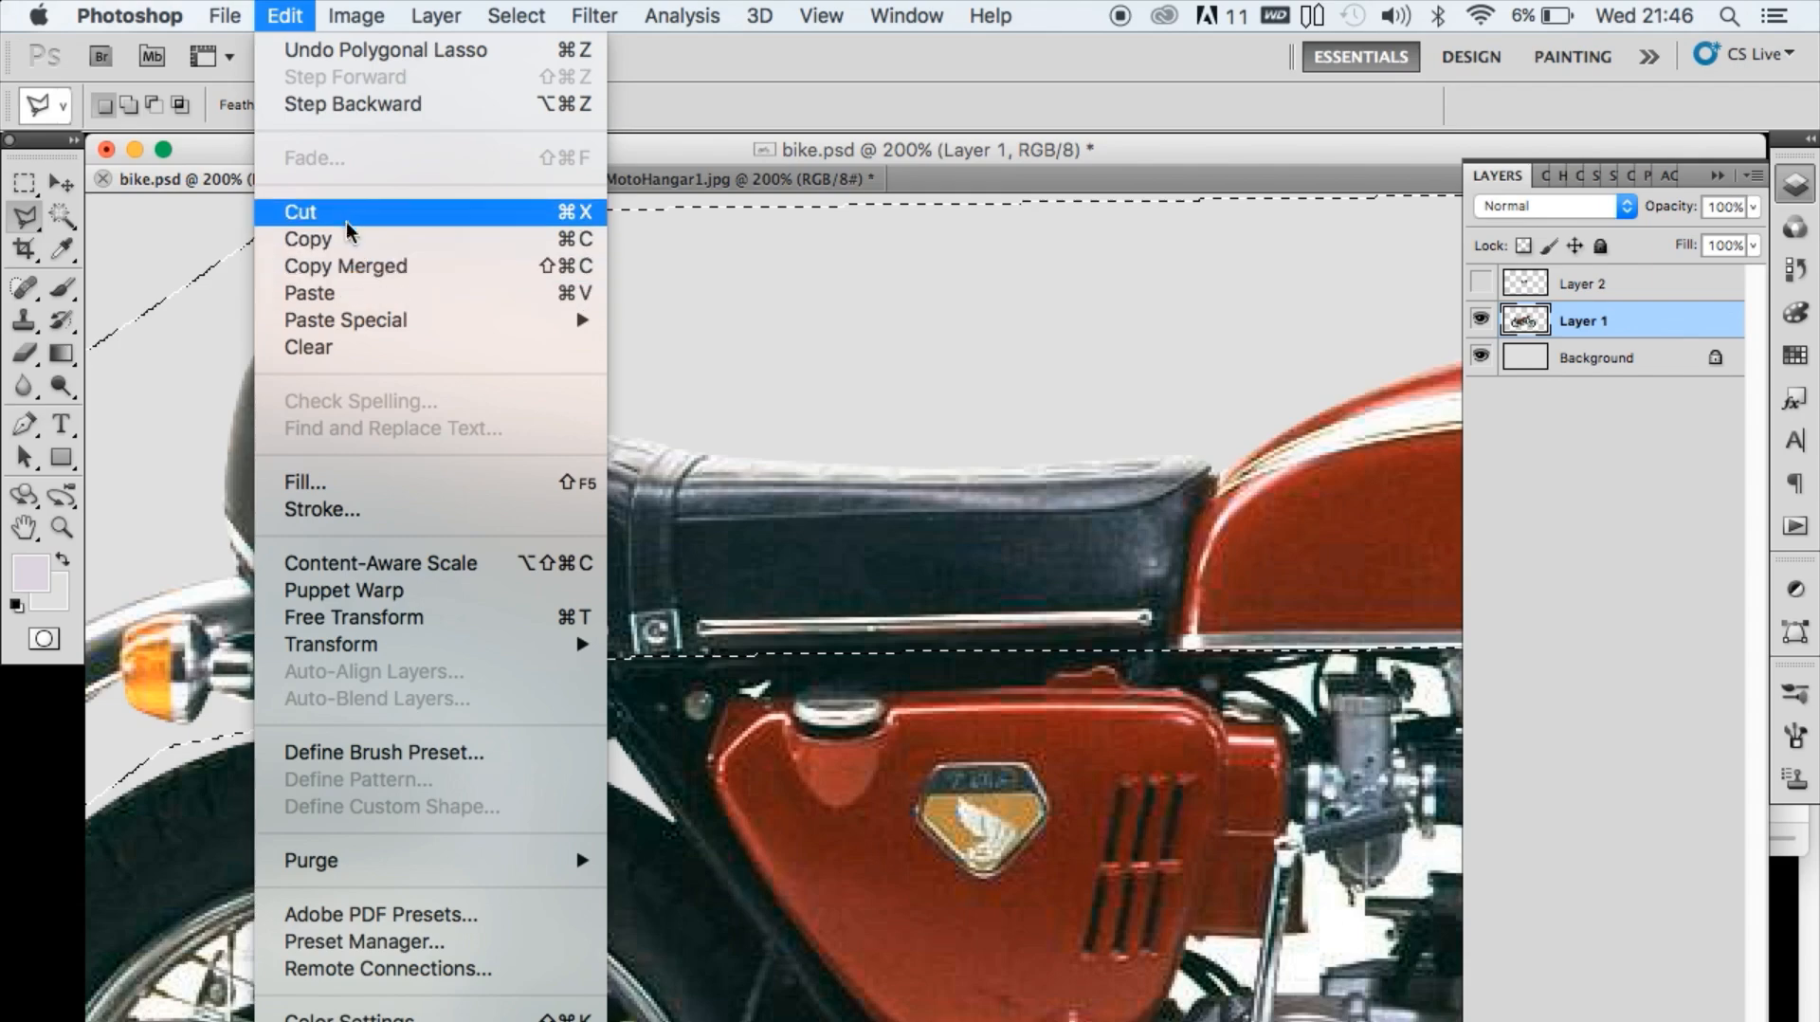
# - Cut the selected seat and tank from Layer 1 and paste them in place on their own layer
pyautogui.click(347, 212)
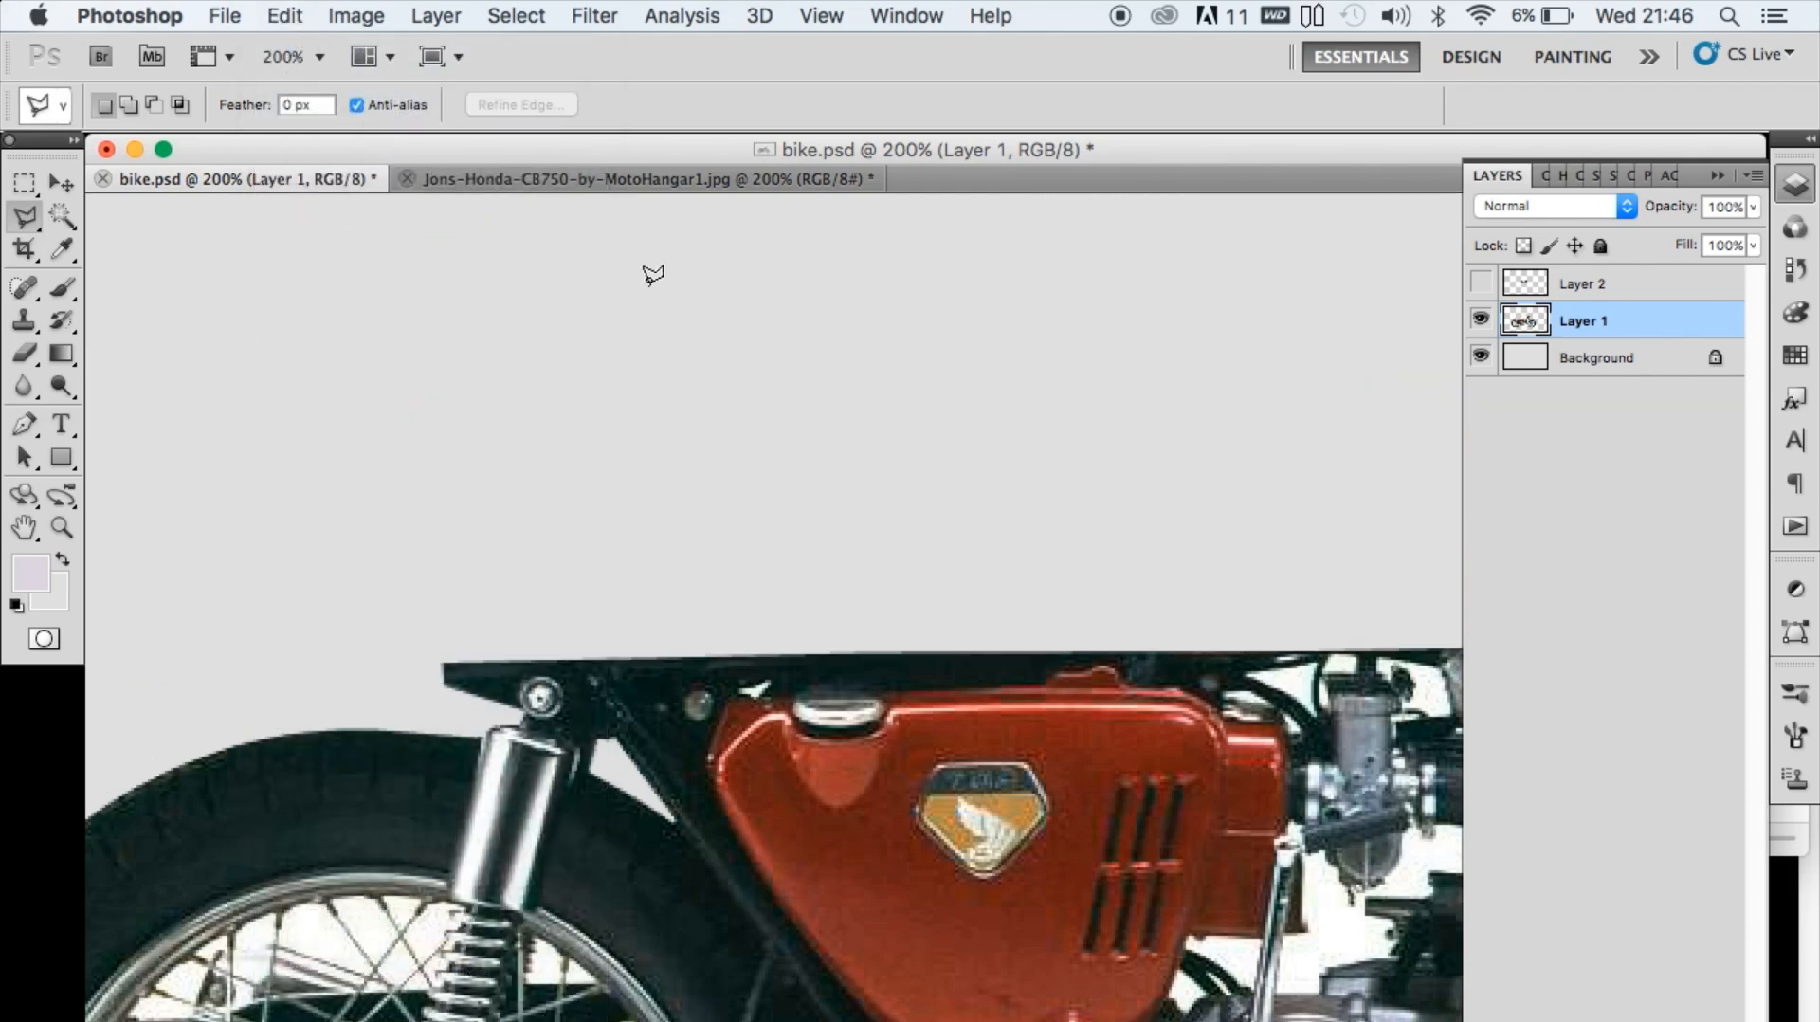
pyautogui.click(284, 15)
pyautogui.moveTo(578, 321)
pyautogui.click(756, 319)
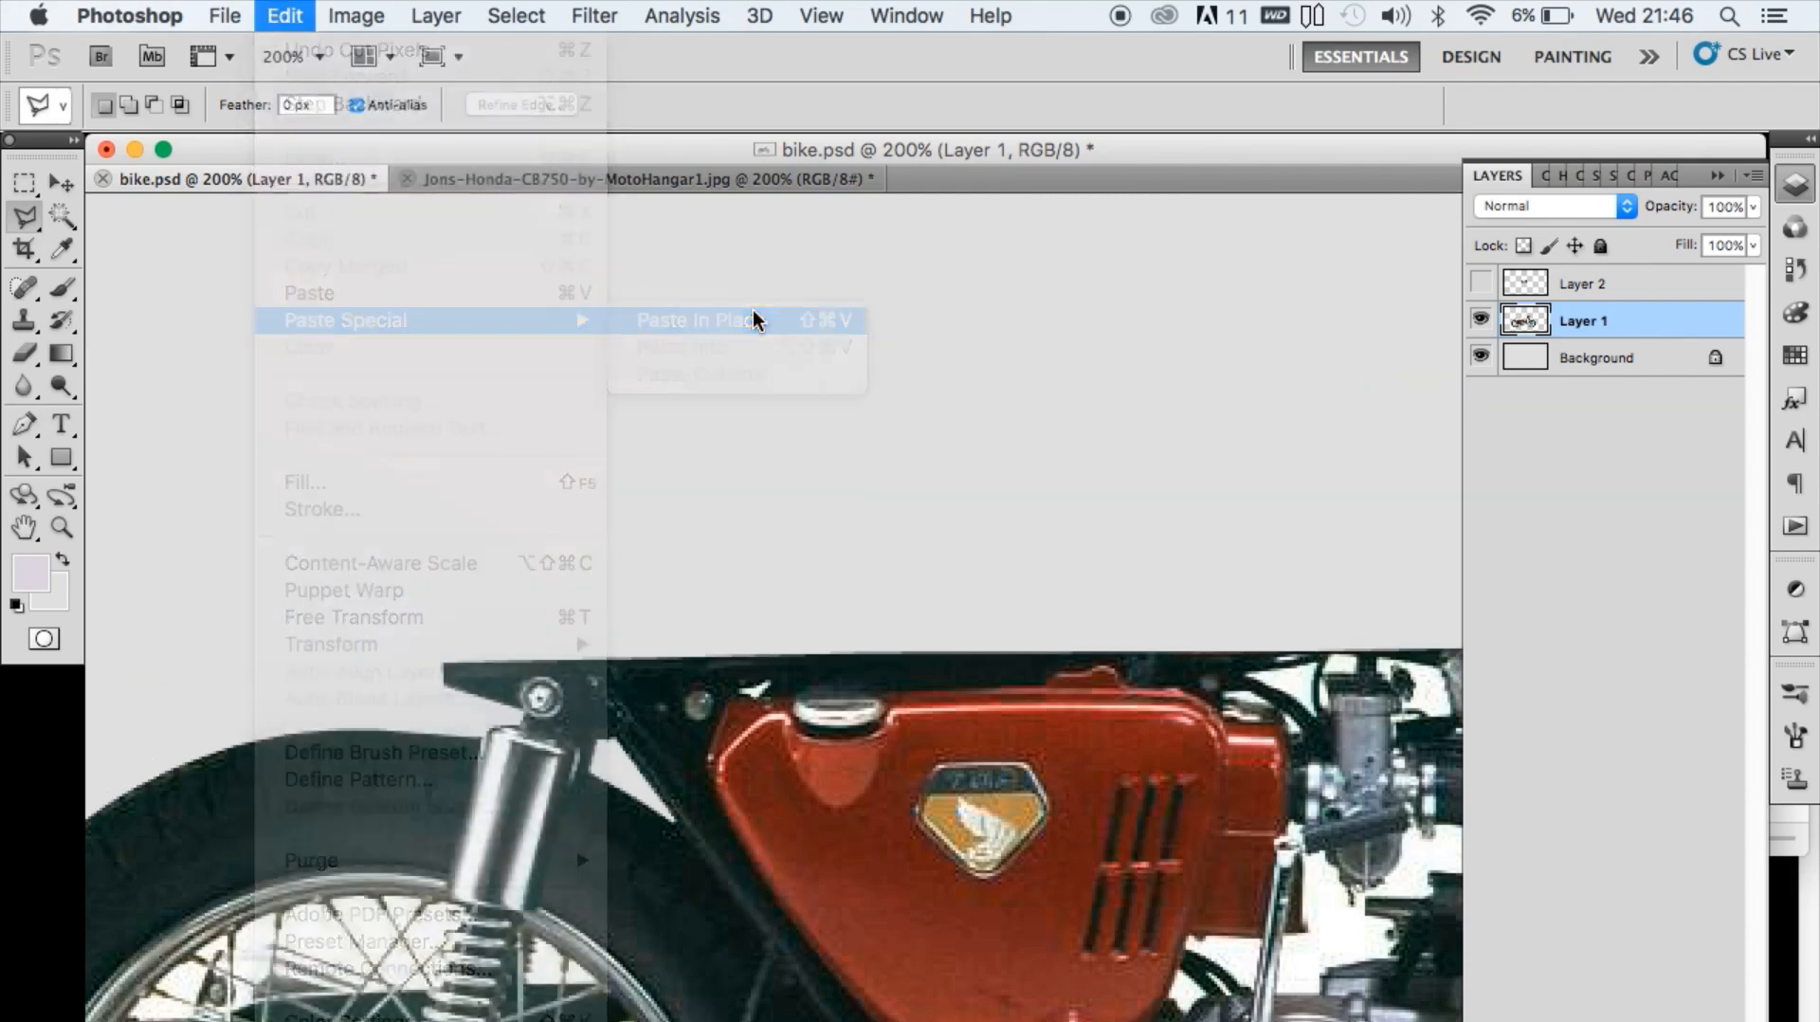
pyautogui.hscroll(10, 1208, 512)
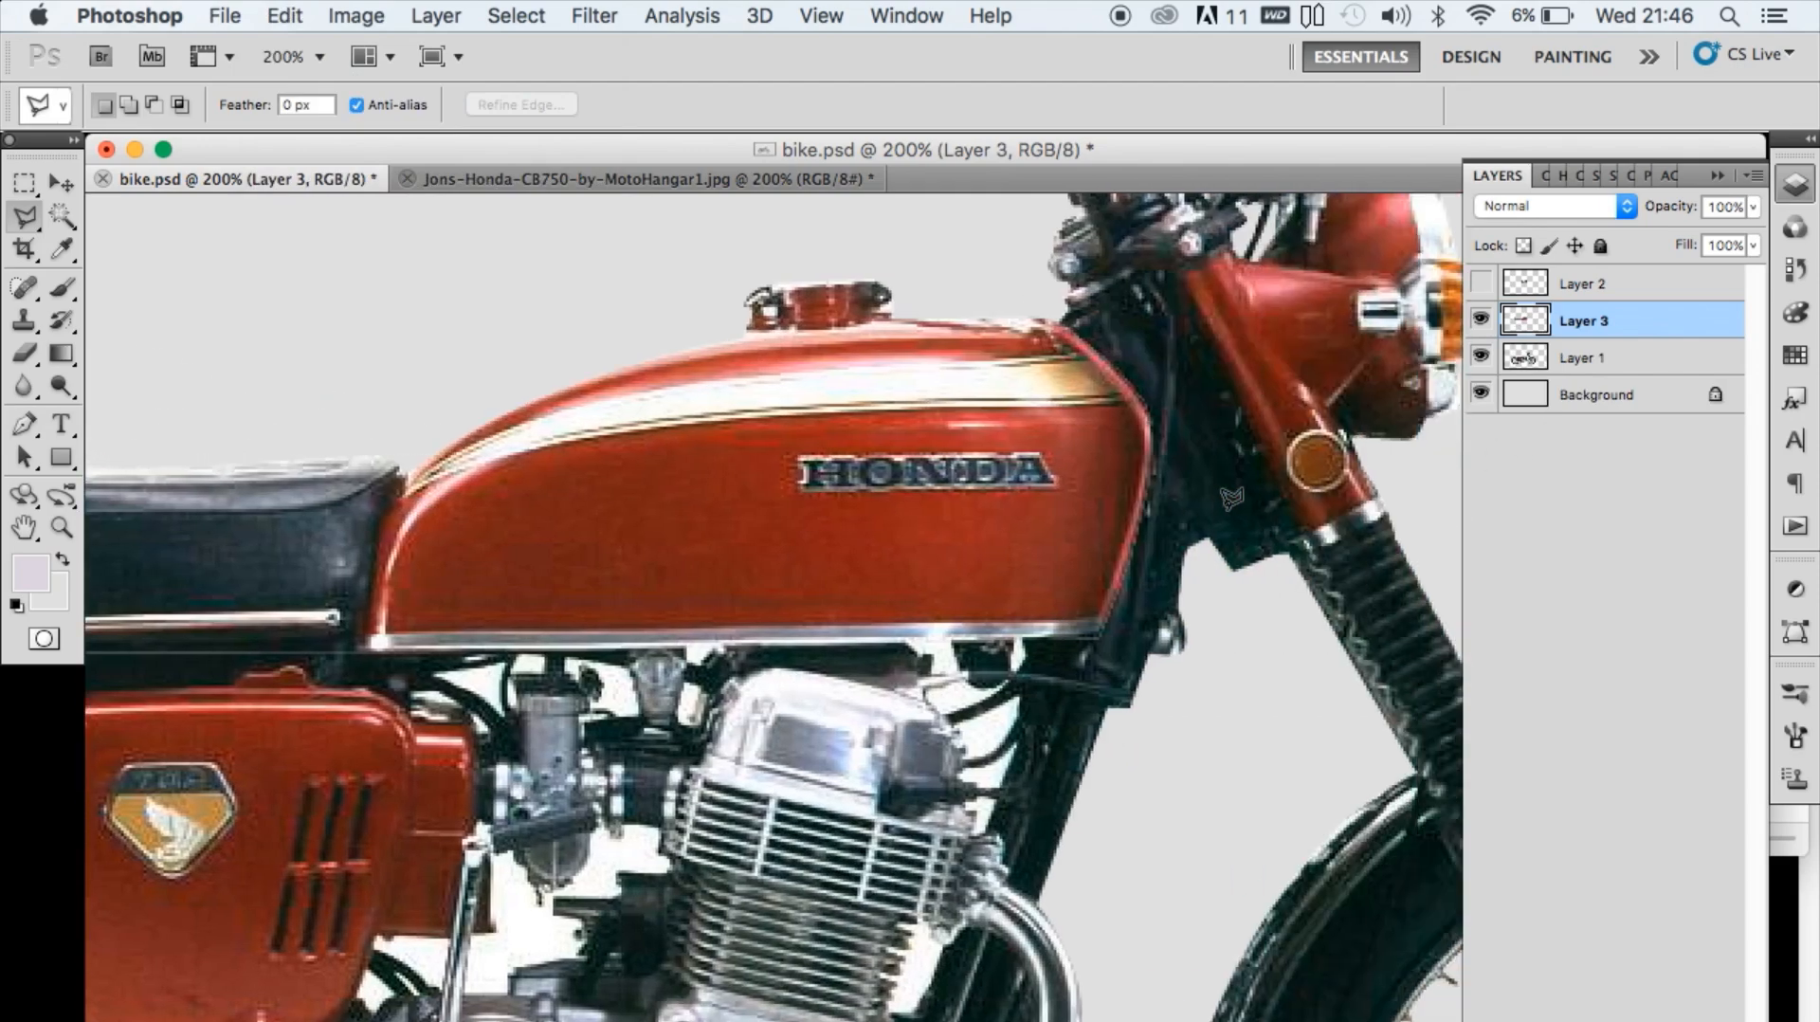
# - Show Layer 2 and shift the white 16 tank slightly down and forward over the red tank
pyautogui.click(1480, 316)
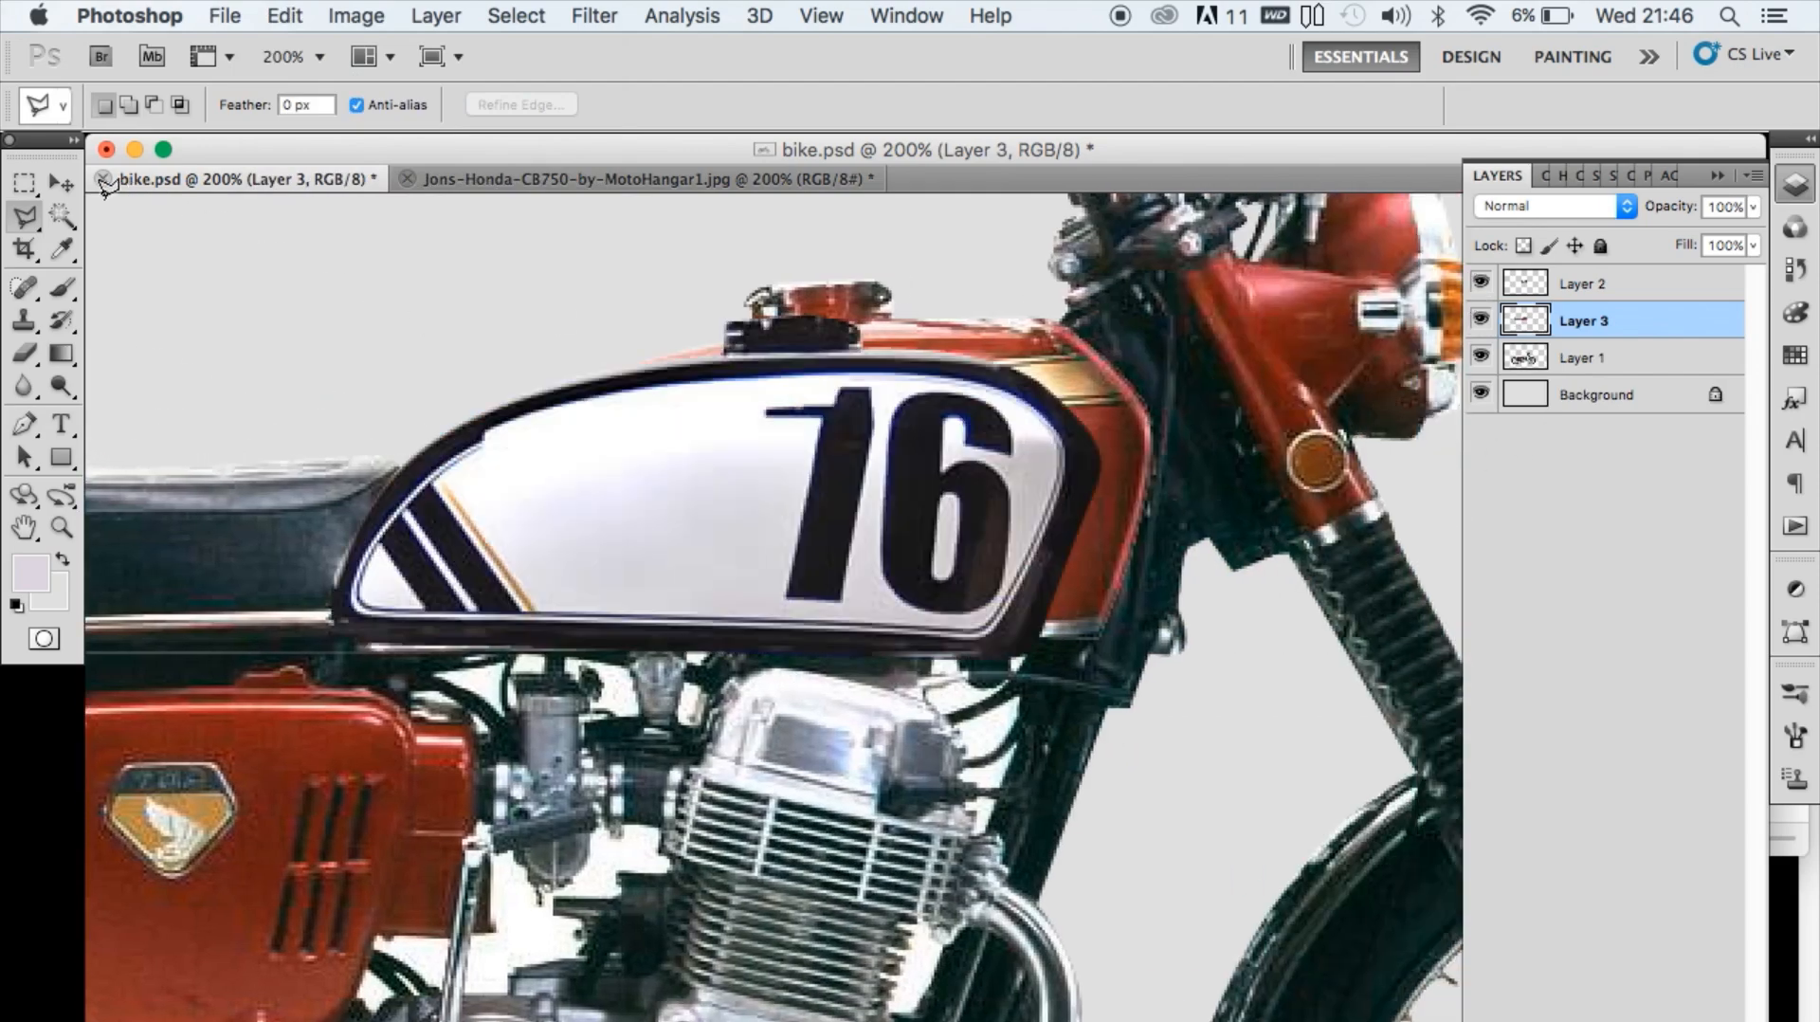
pyautogui.click(62, 183)
pyautogui.click(1585, 285)
pyautogui.moveTo(905, 488); pyautogui.dragTo(912, 512)
# - Scale the white 16 tank up to about 110% so it covers the original red tank
pyautogui.click(286, 15)
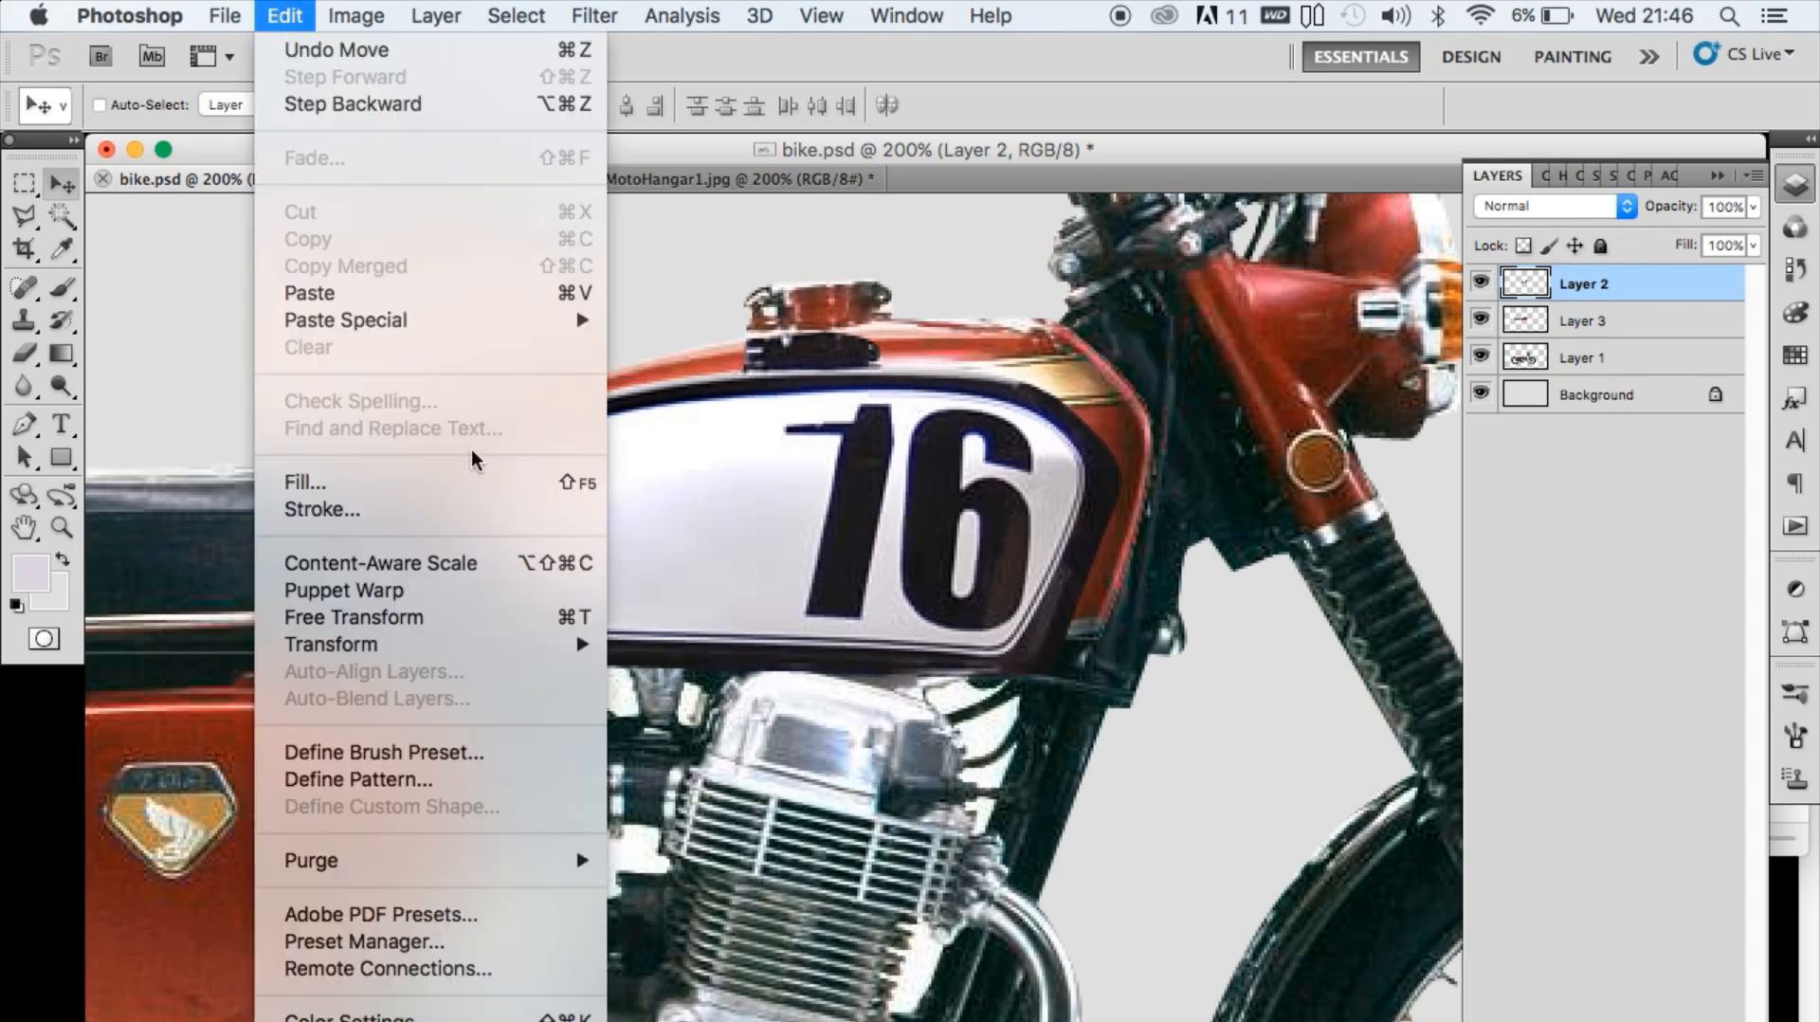
pyautogui.moveTo(488, 643)
pyautogui.click(663, 698)
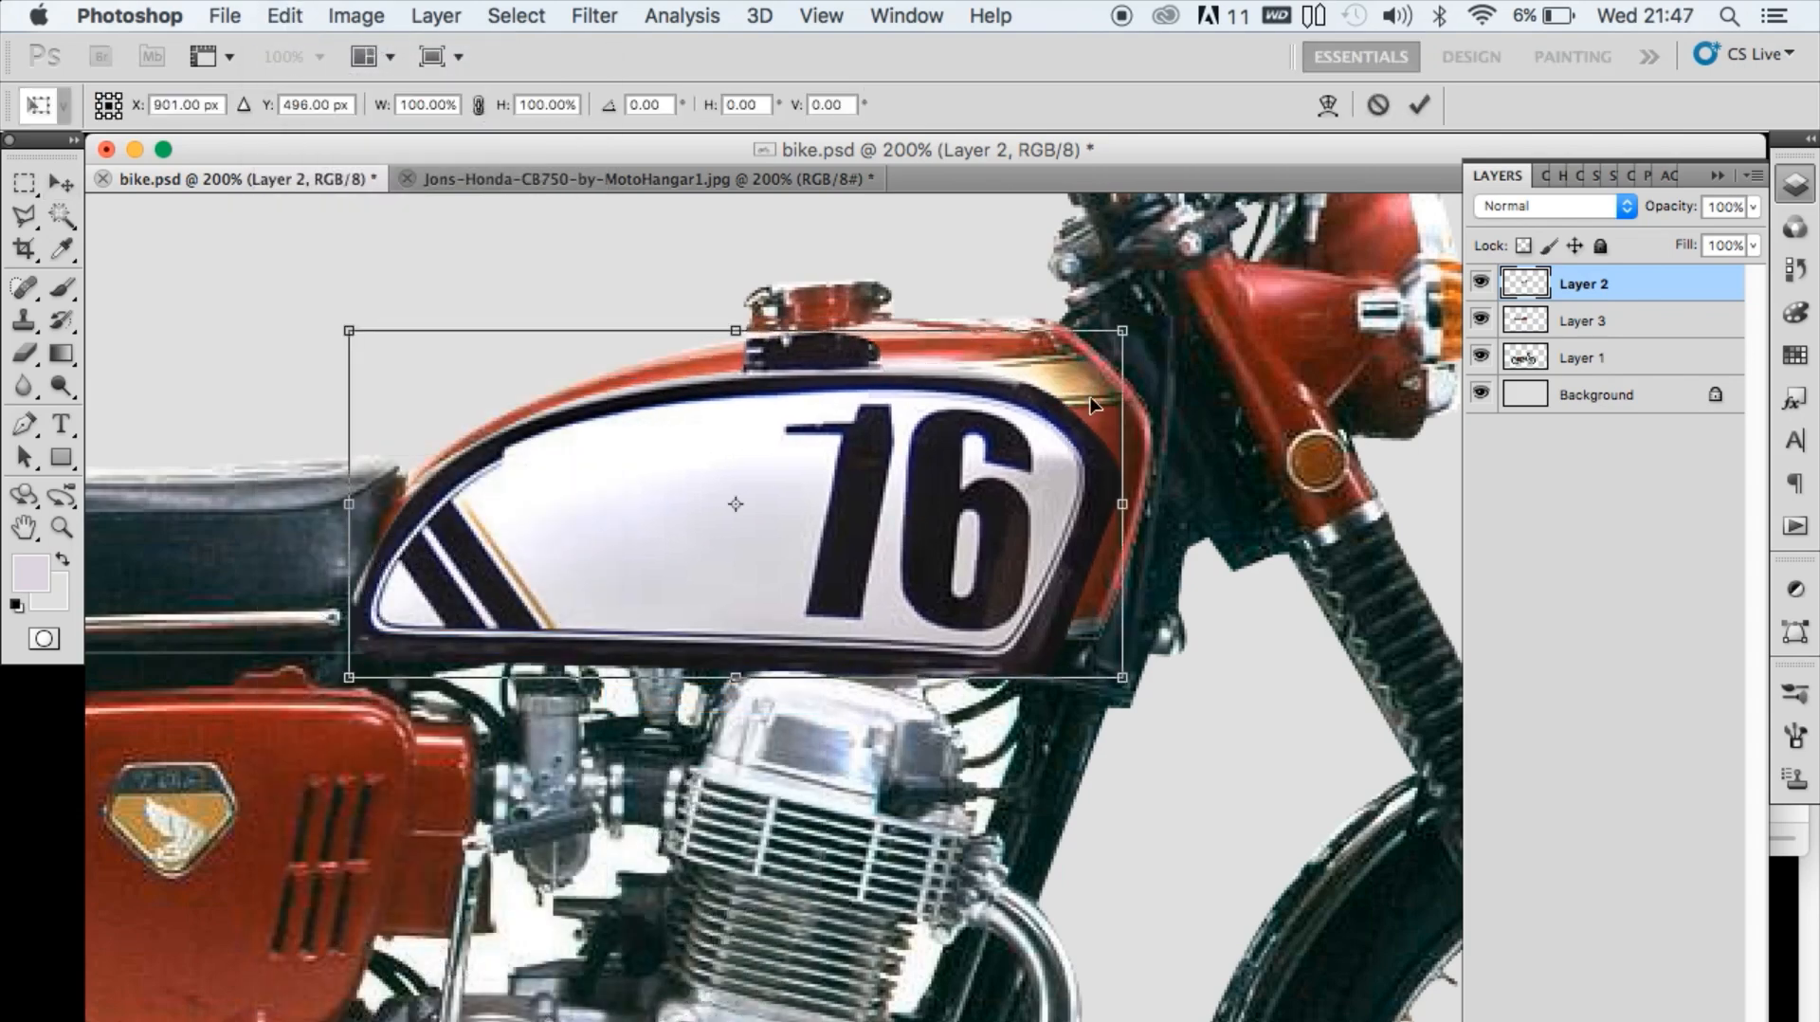
pyautogui.moveTo(1115, 339); pyautogui.dragTo(1200, 299)
# - Rotate the 16 tank by about -2.6° around a pivot at its lower rear corner and apply the transform
pyautogui.click(274, 11)
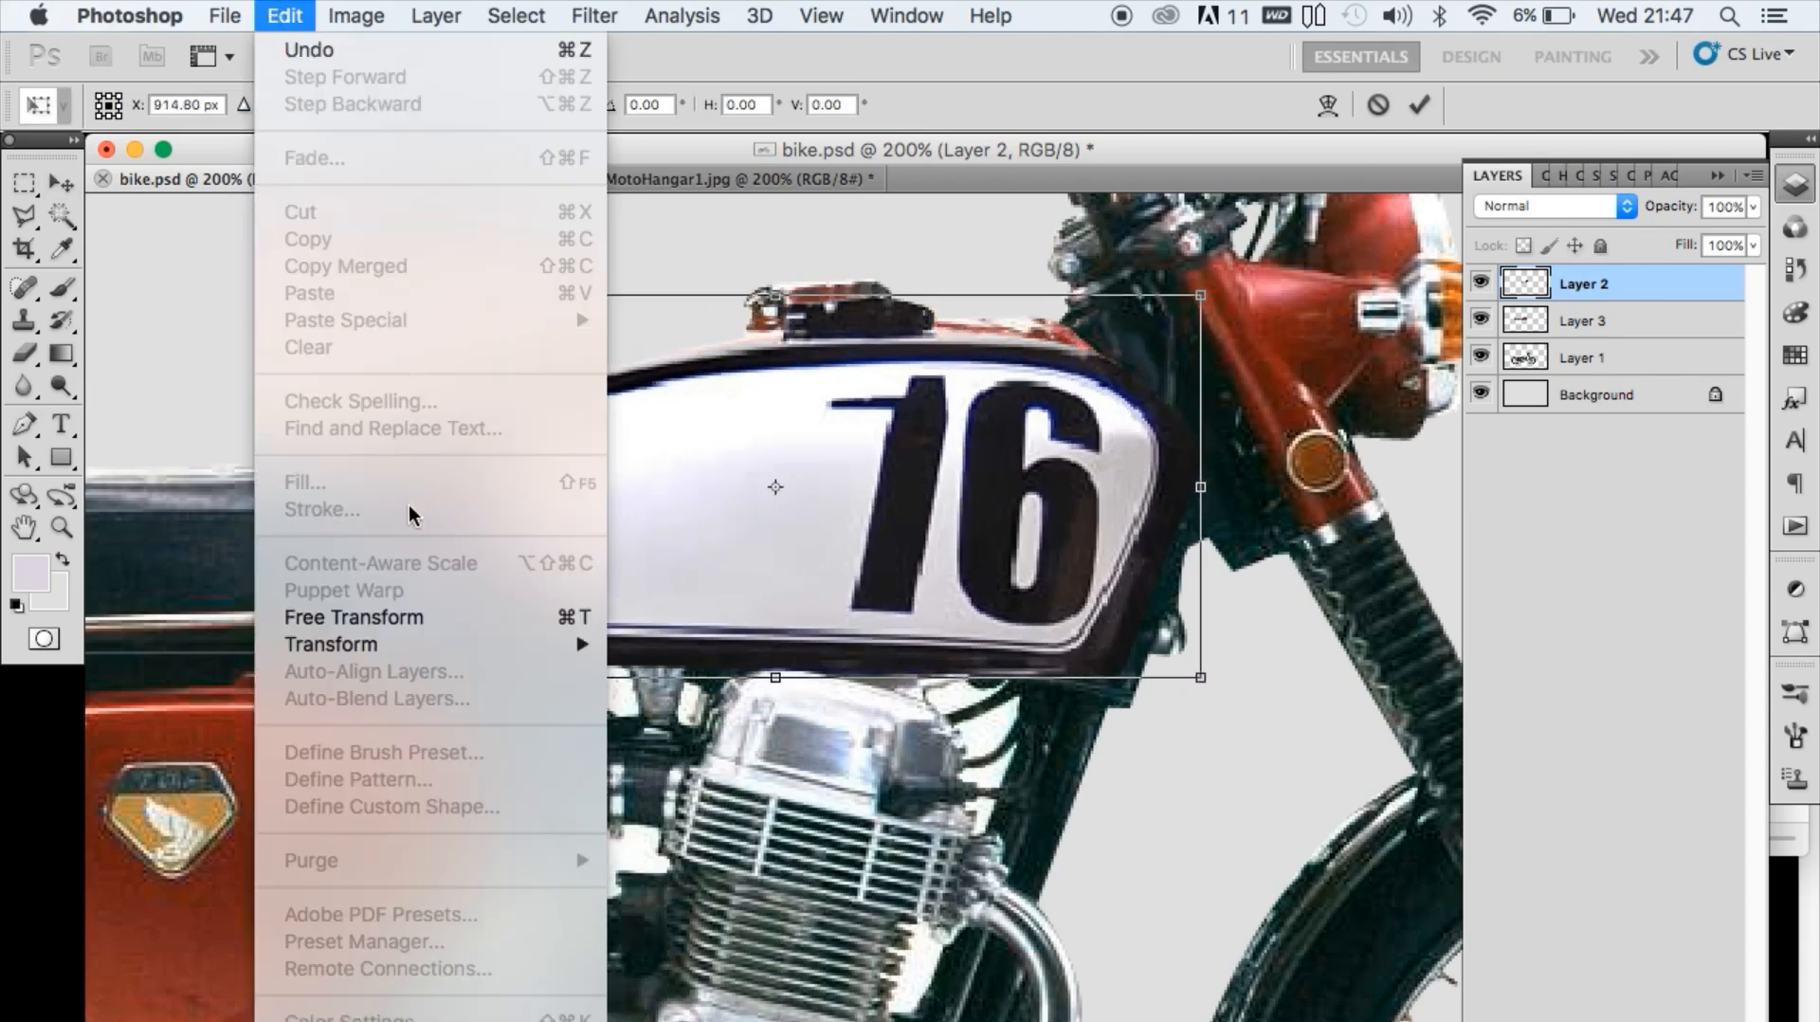
pyautogui.moveTo(455, 645)
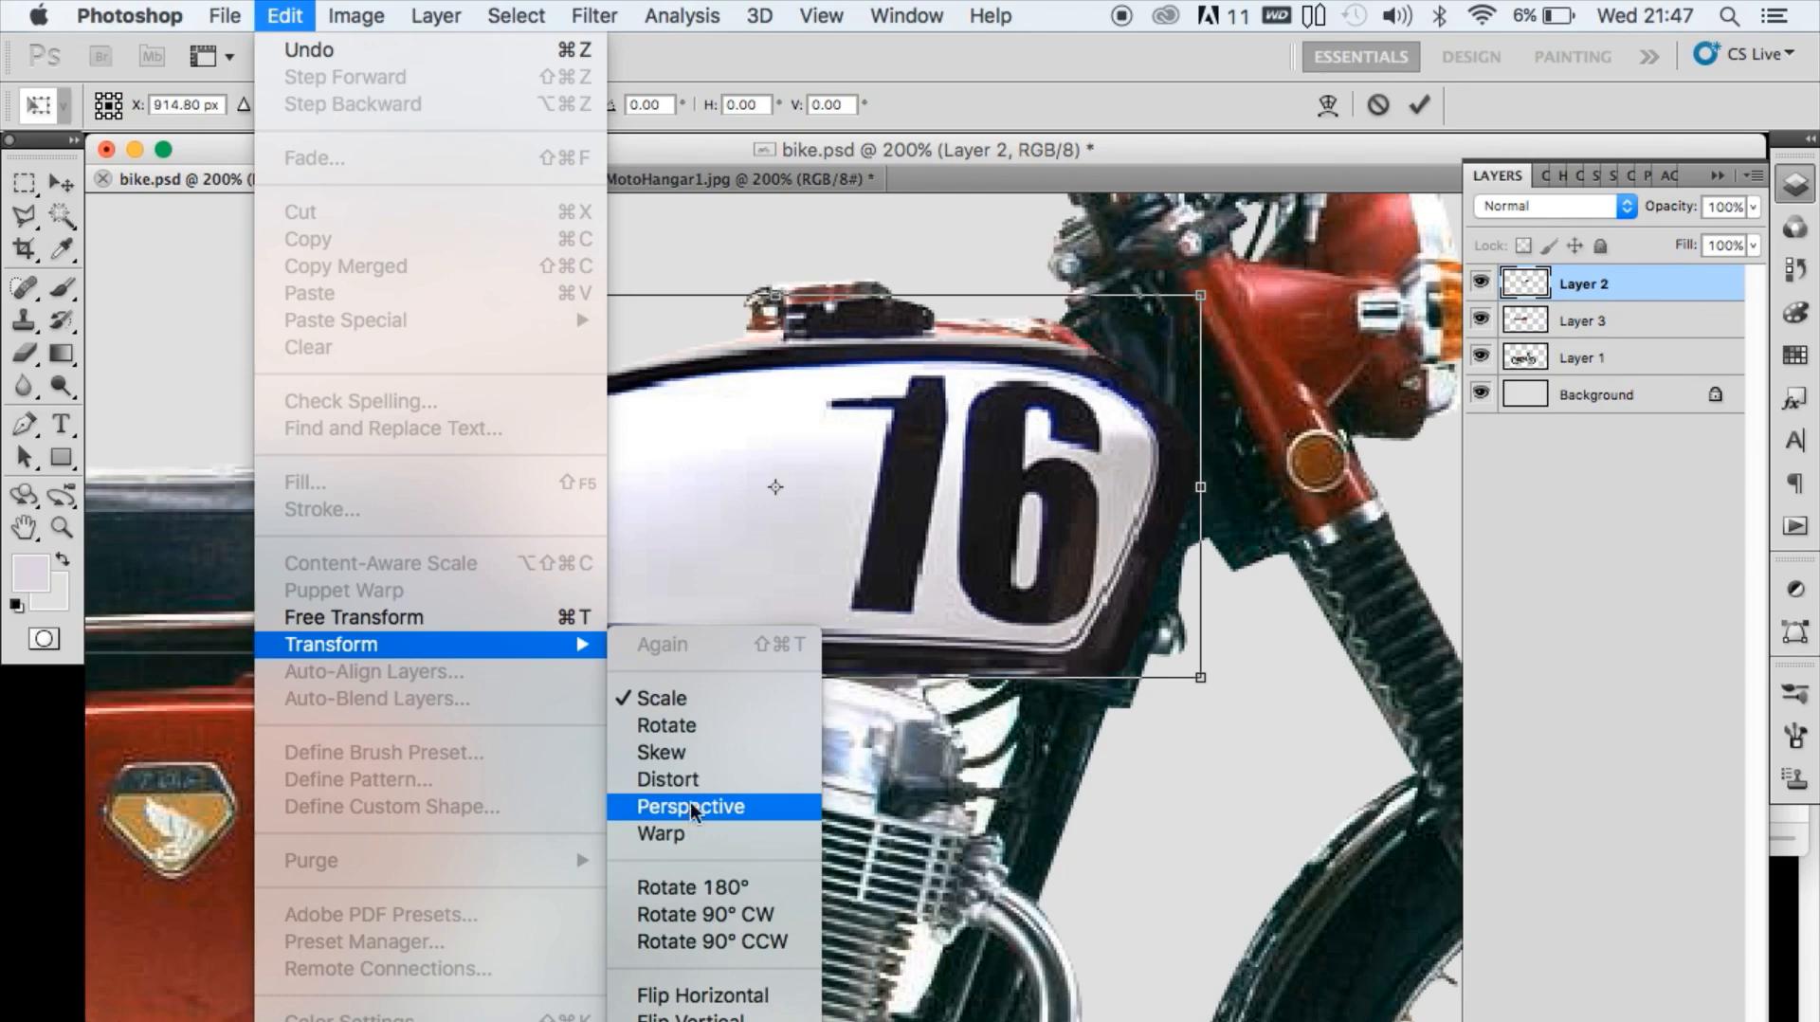
pyautogui.click(668, 725)
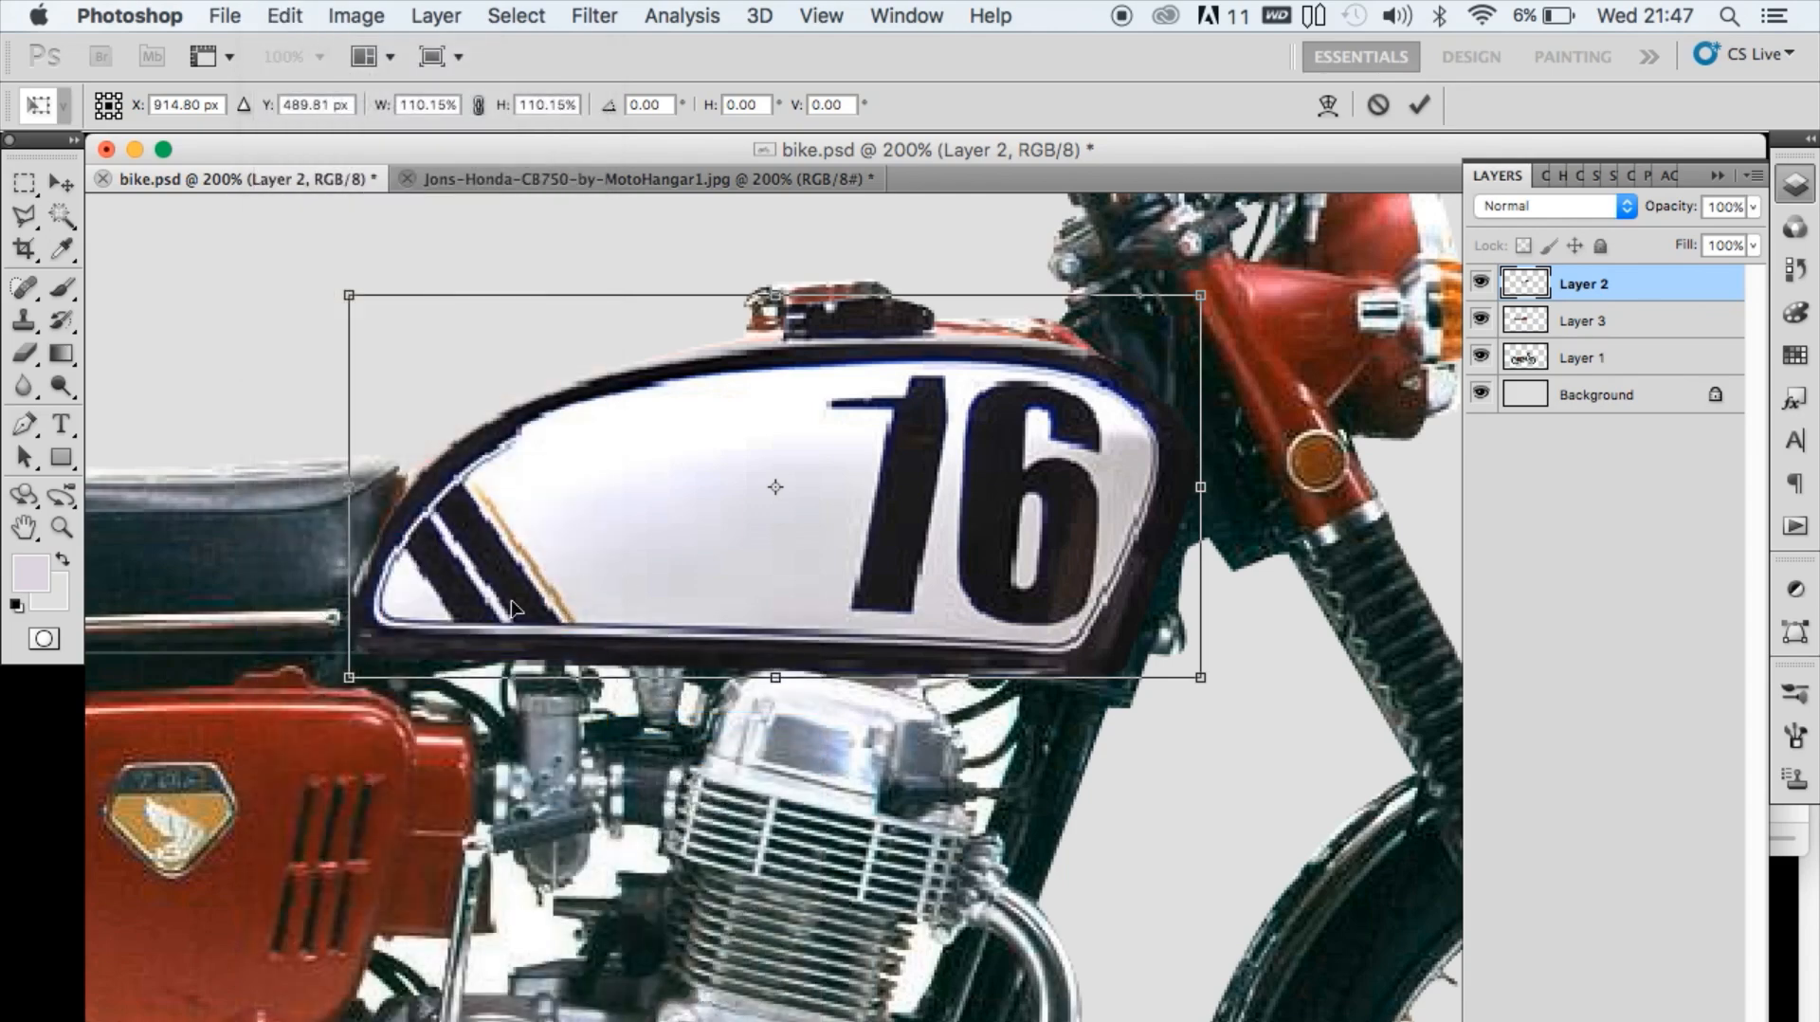
pyautogui.keyDown('alt'); pyautogui.click(372, 651); pyautogui.keyUp('alt')
pyautogui.moveTo(1272, 256); pyautogui.dragTo(1202, 254)
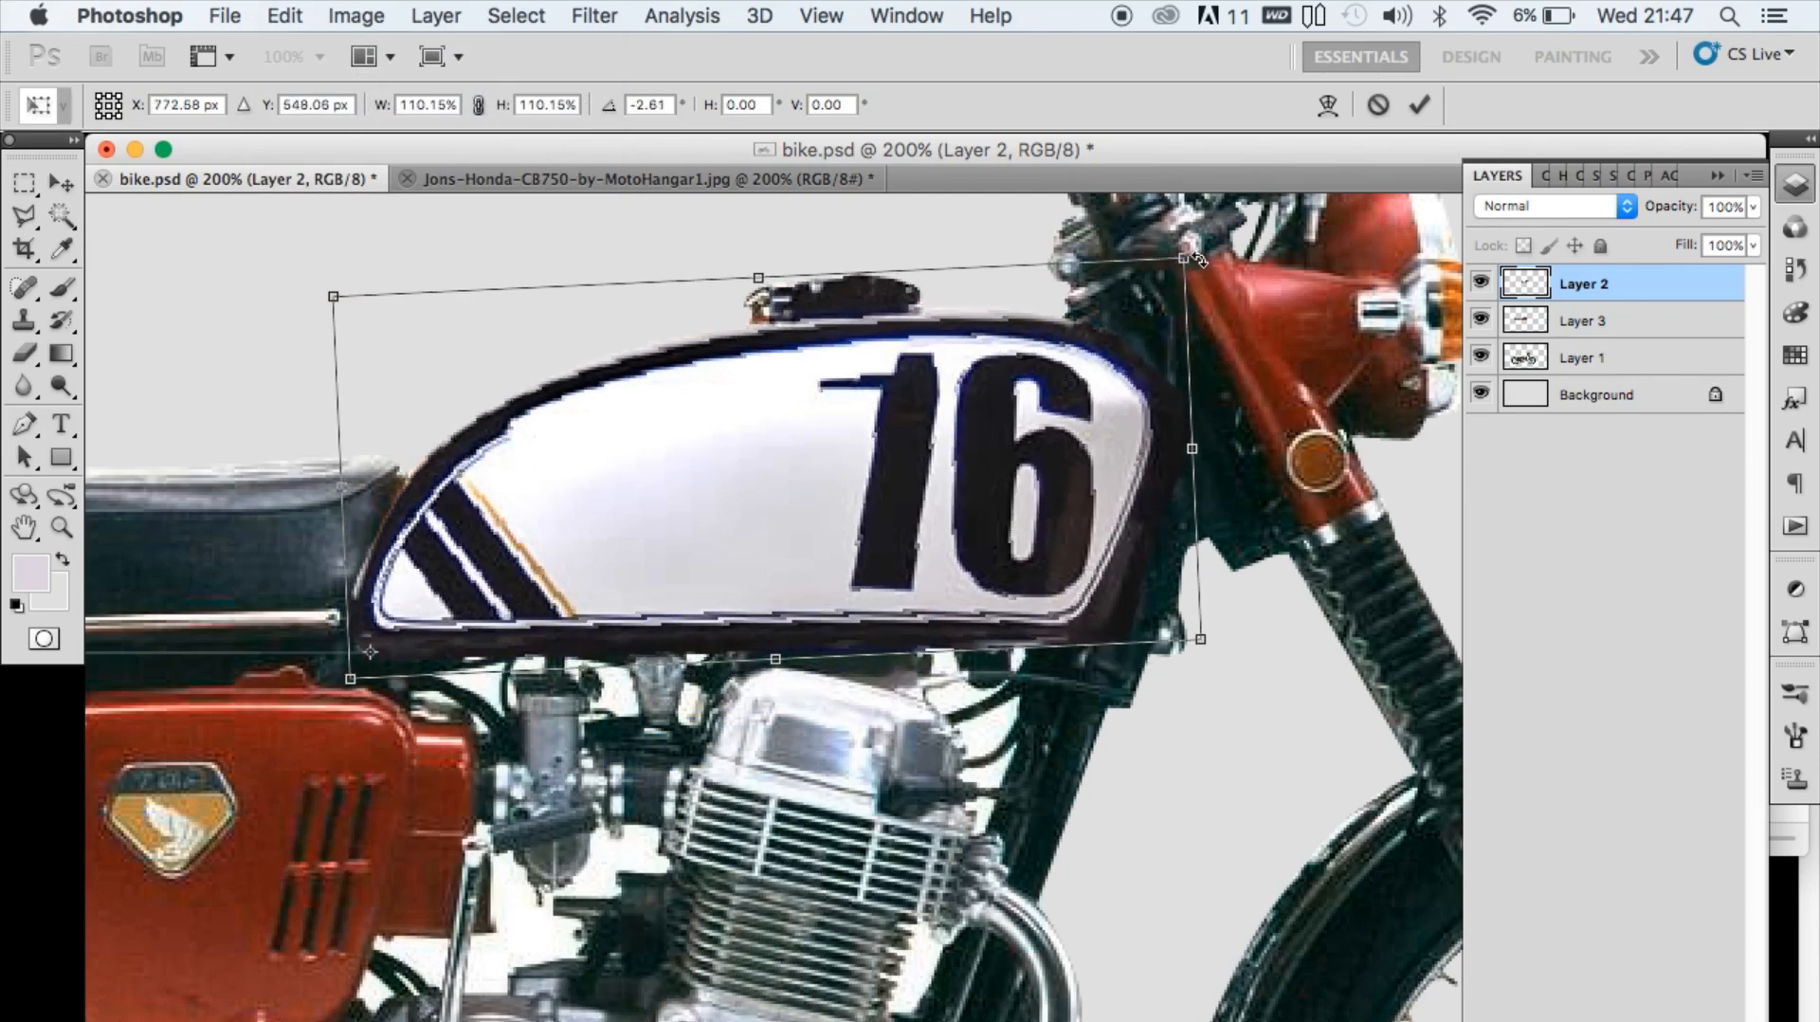
pyautogui.press('Return')
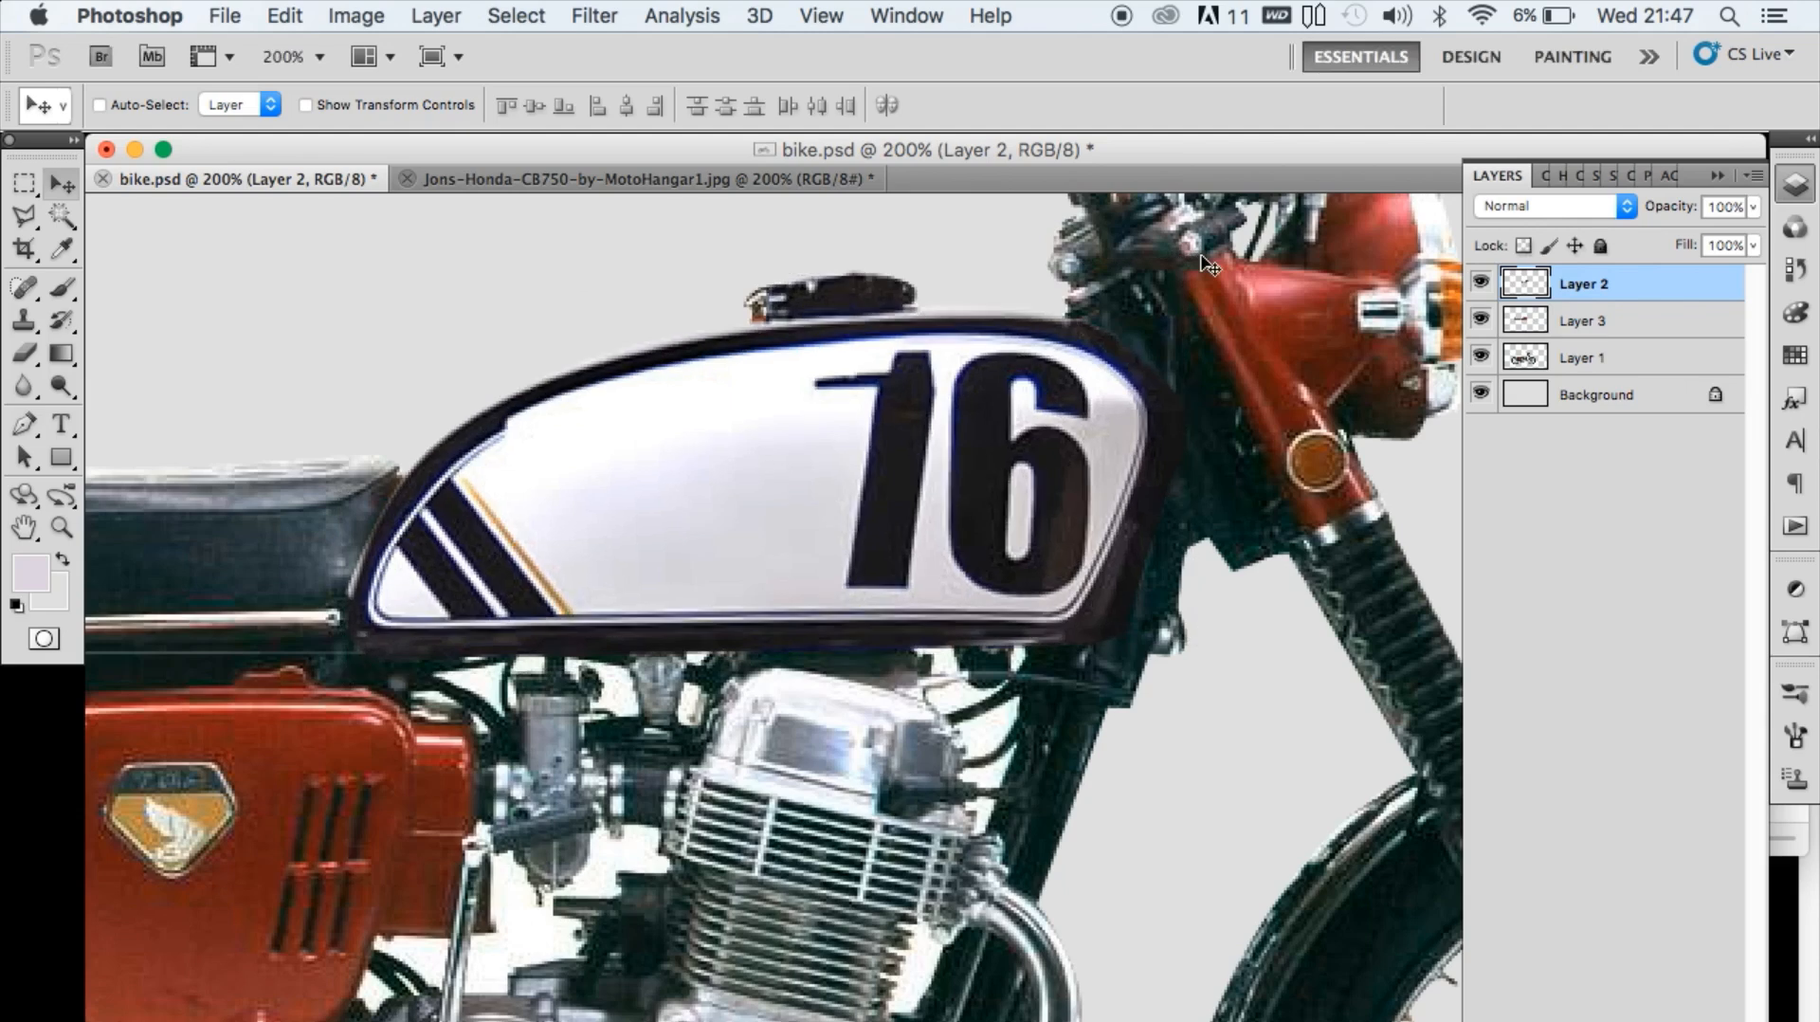
# - Hide Layer 3 with the original seat and red tank
pyautogui.click(1481, 319)
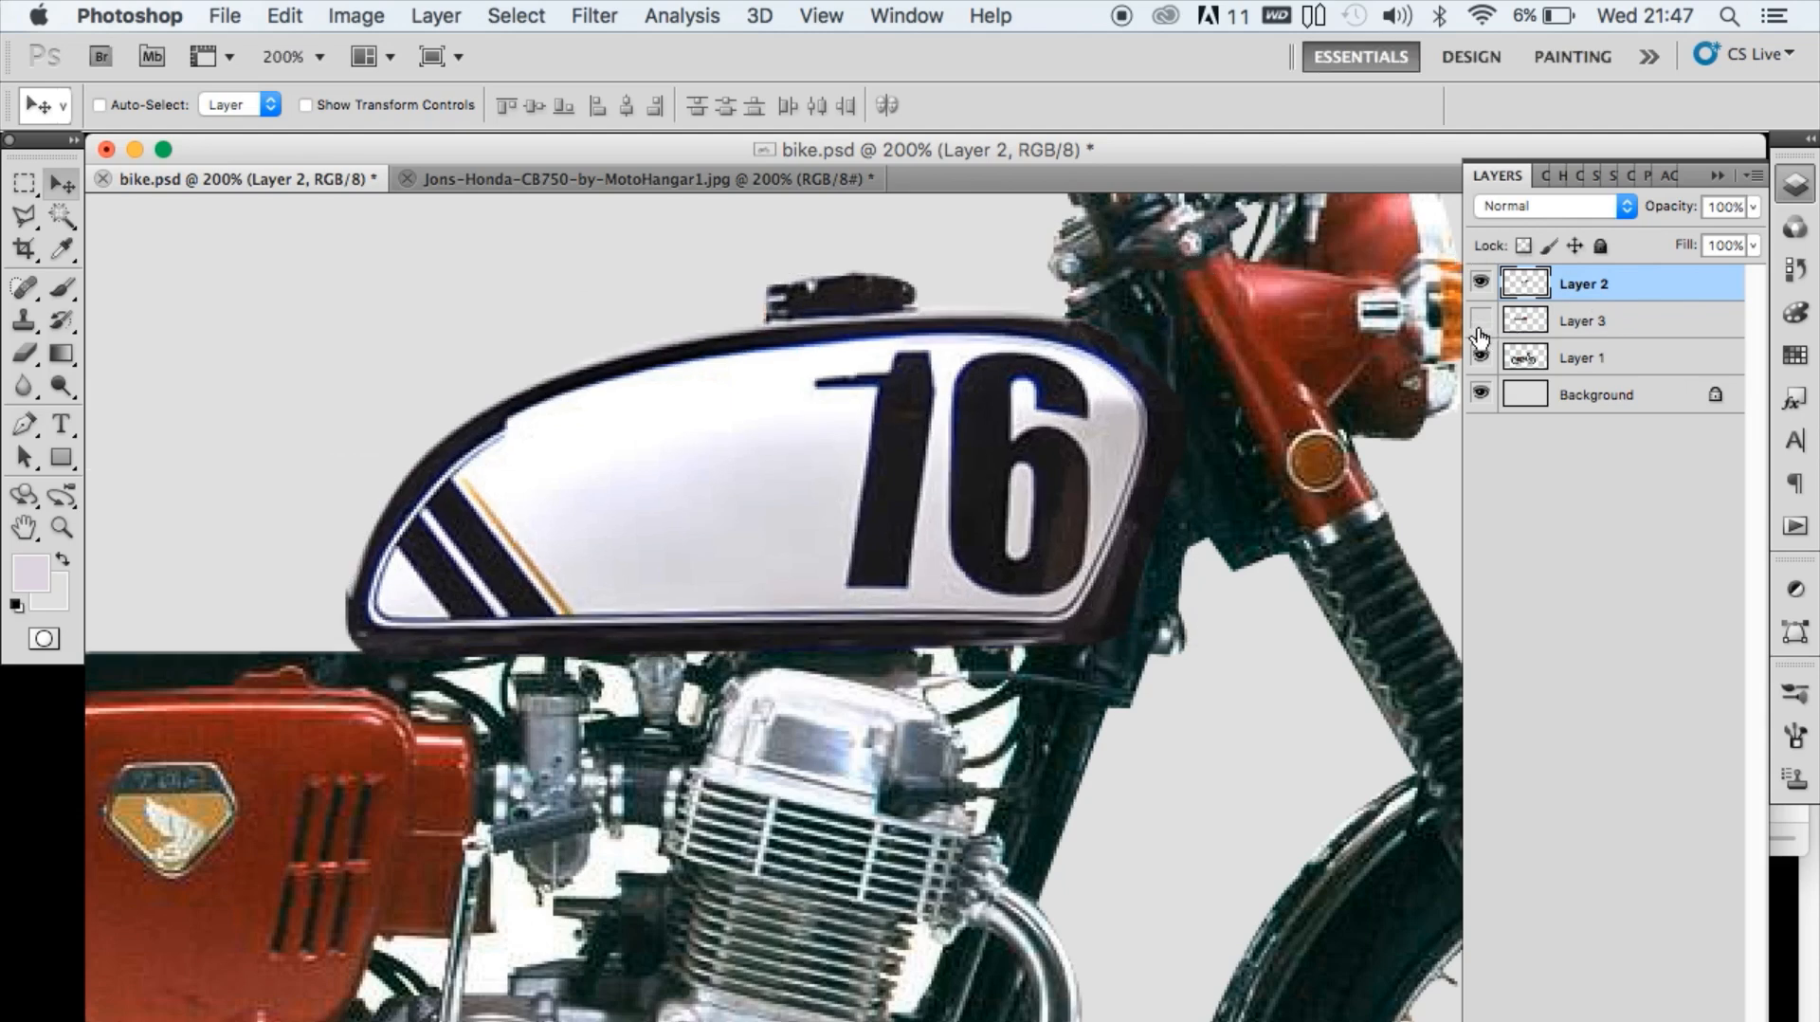
pyautogui.press('super+minus')
pyautogui.press('super+minus')
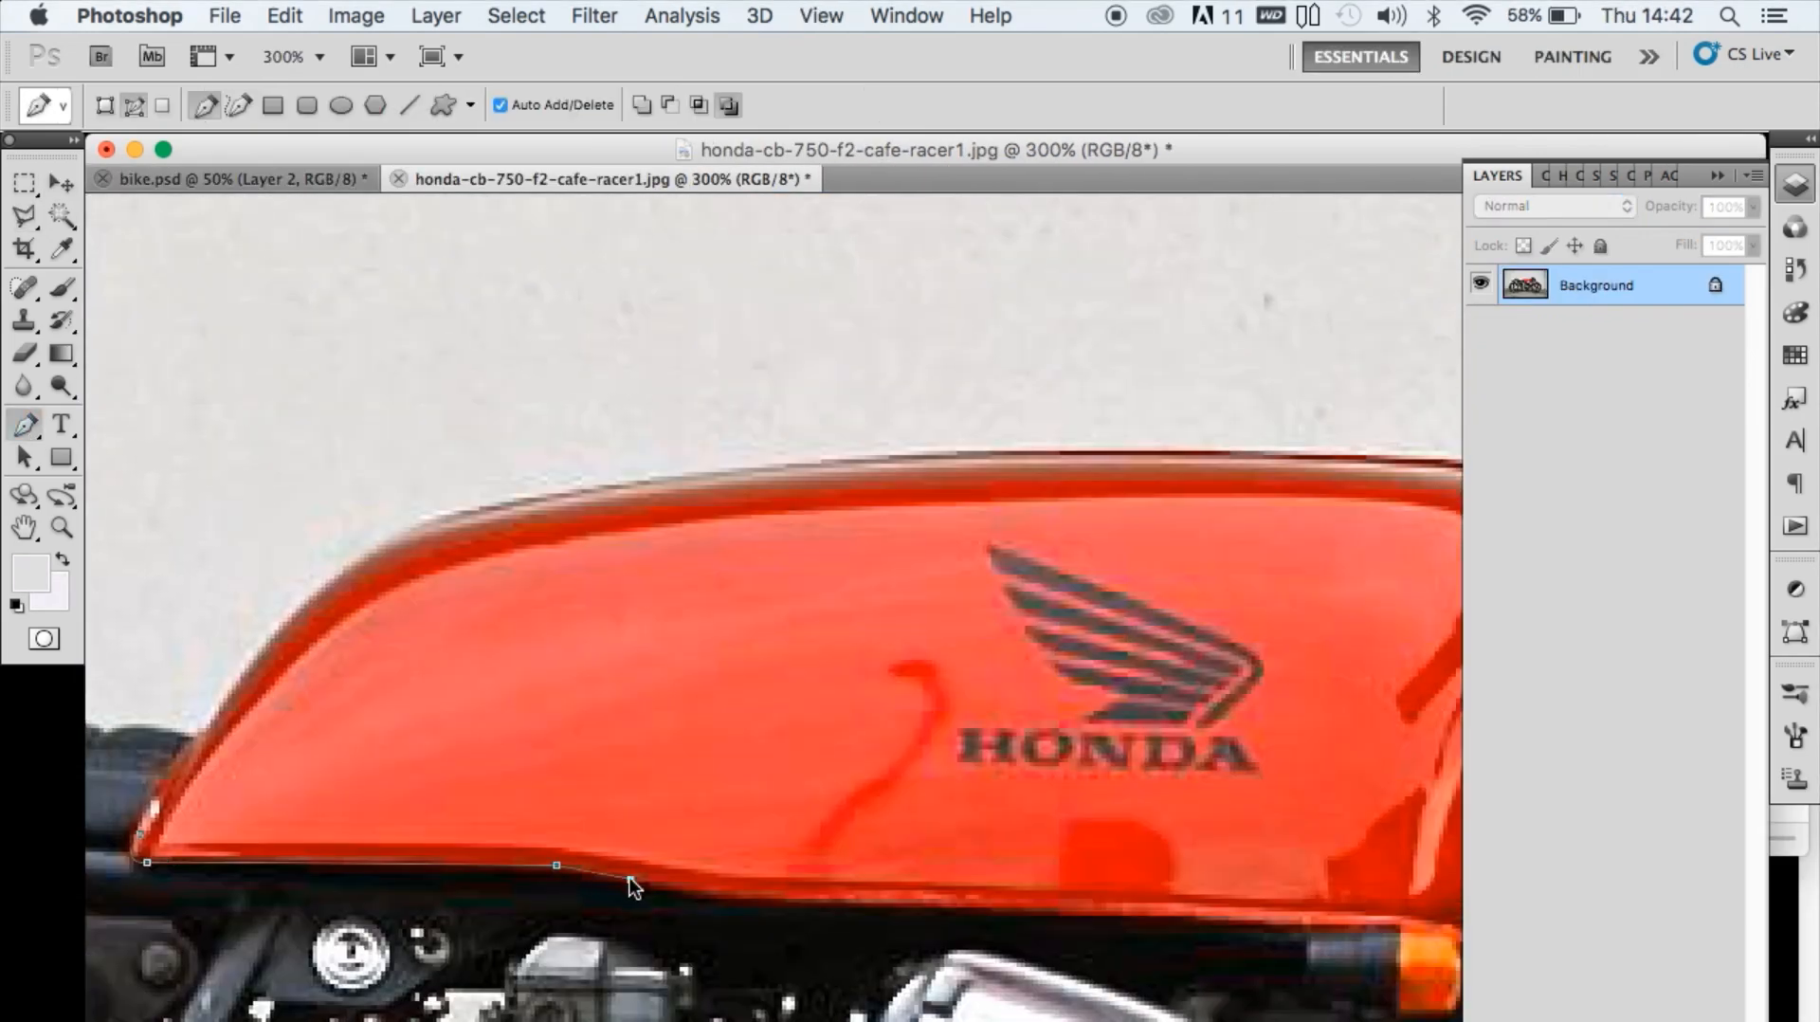
# - Finish tracing the orange-red Honda tank in honda-cb-750-f2-cafe-racer1.jpg with the Pen tool and convert the path to a selection
pyautogui.click(630, 879)
pyautogui.moveTo(823, 902); pyautogui.dragTo(921, 905)
pyautogui.hscroll(5, 920, 907)
pyautogui.click(994, 926)
pyautogui.moveTo(1304, 693); pyautogui.dragTo(1300, 606)
pyautogui.moveTo(1237, 481); pyautogui.dragTo(1166, 431)
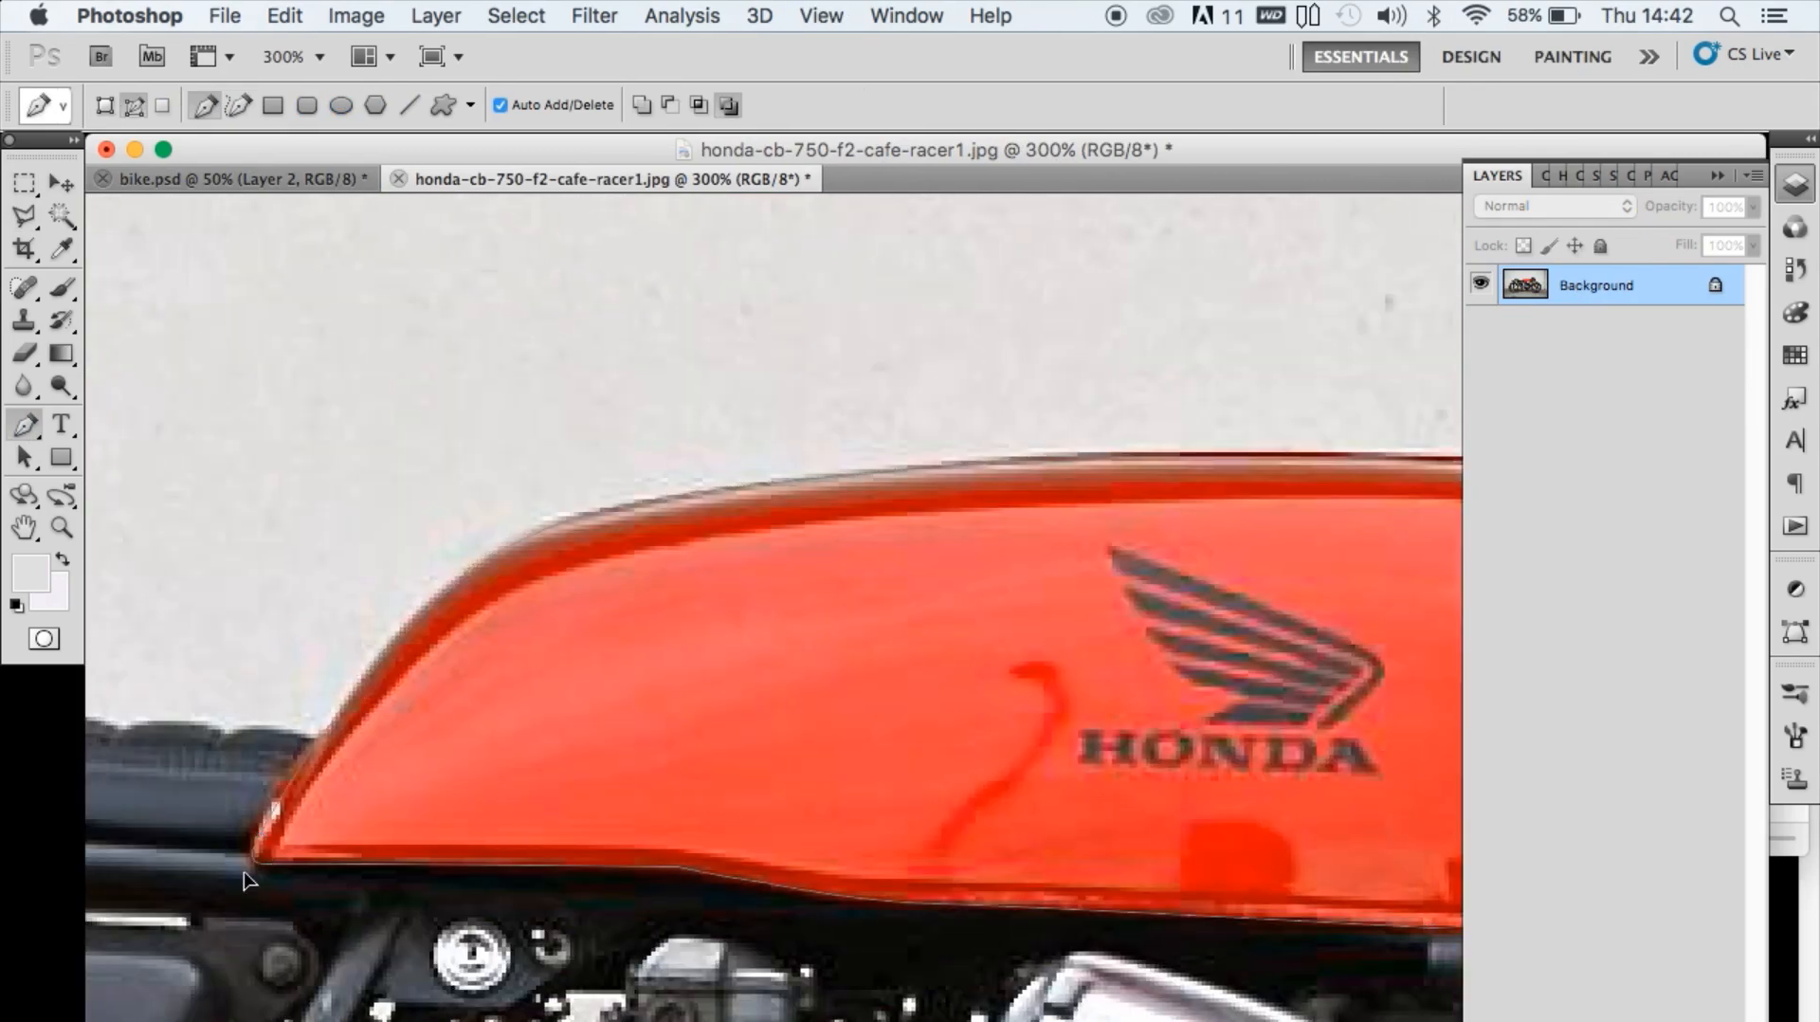
pyautogui.hotkey('ctrl', 'Return')
pyautogui.press('v')
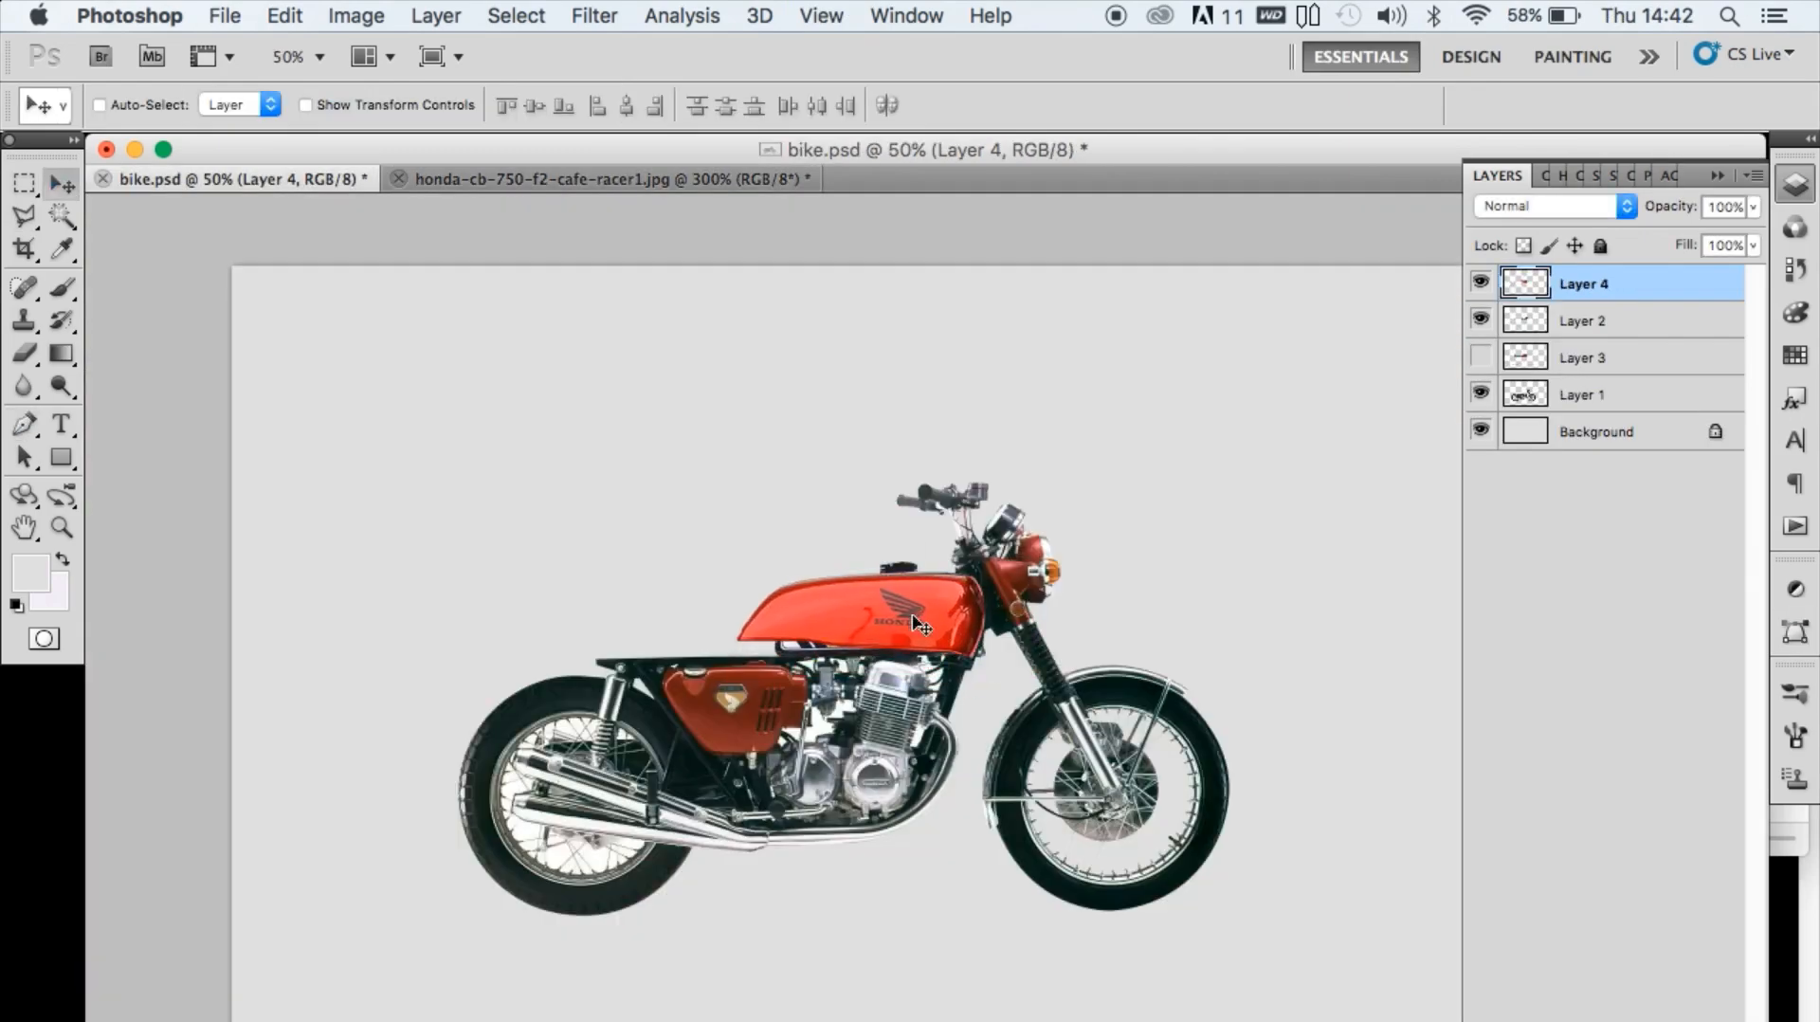
# - Transform the orange-red Honda tank on Layer 4 to fit the frame, then hide it in favour of the 16 tank
pyautogui.press('super+t')
pyautogui.moveTo(739, 575); pyautogui.dragTo(737, 595)
pyautogui.press('Return')
pyautogui.click(1480, 320)
pyautogui.click(1481, 320)
pyautogui.click(1480, 282)
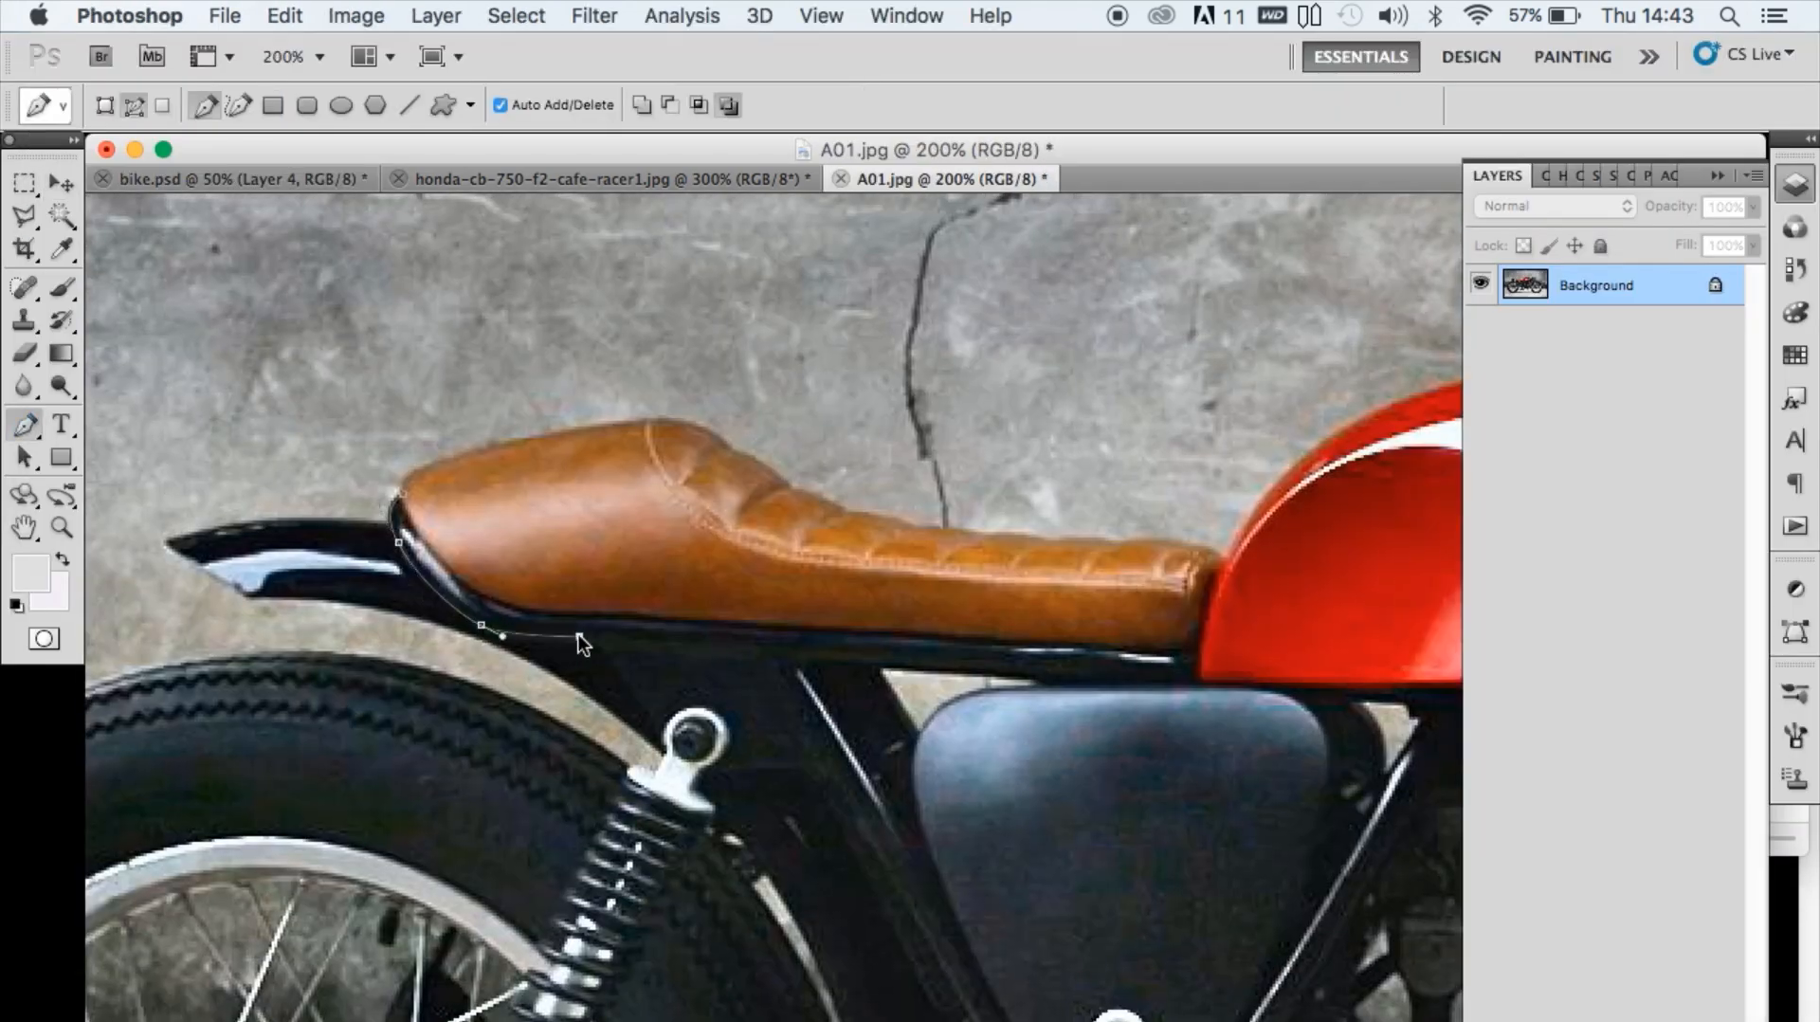
# - Finish tracing the brown leather seat in A01.jpg with the Pen tool and convert the closed path to a selection
pyautogui.click(1187, 683)
pyautogui.click(1198, 657)
pyautogui.click(1216, 579)
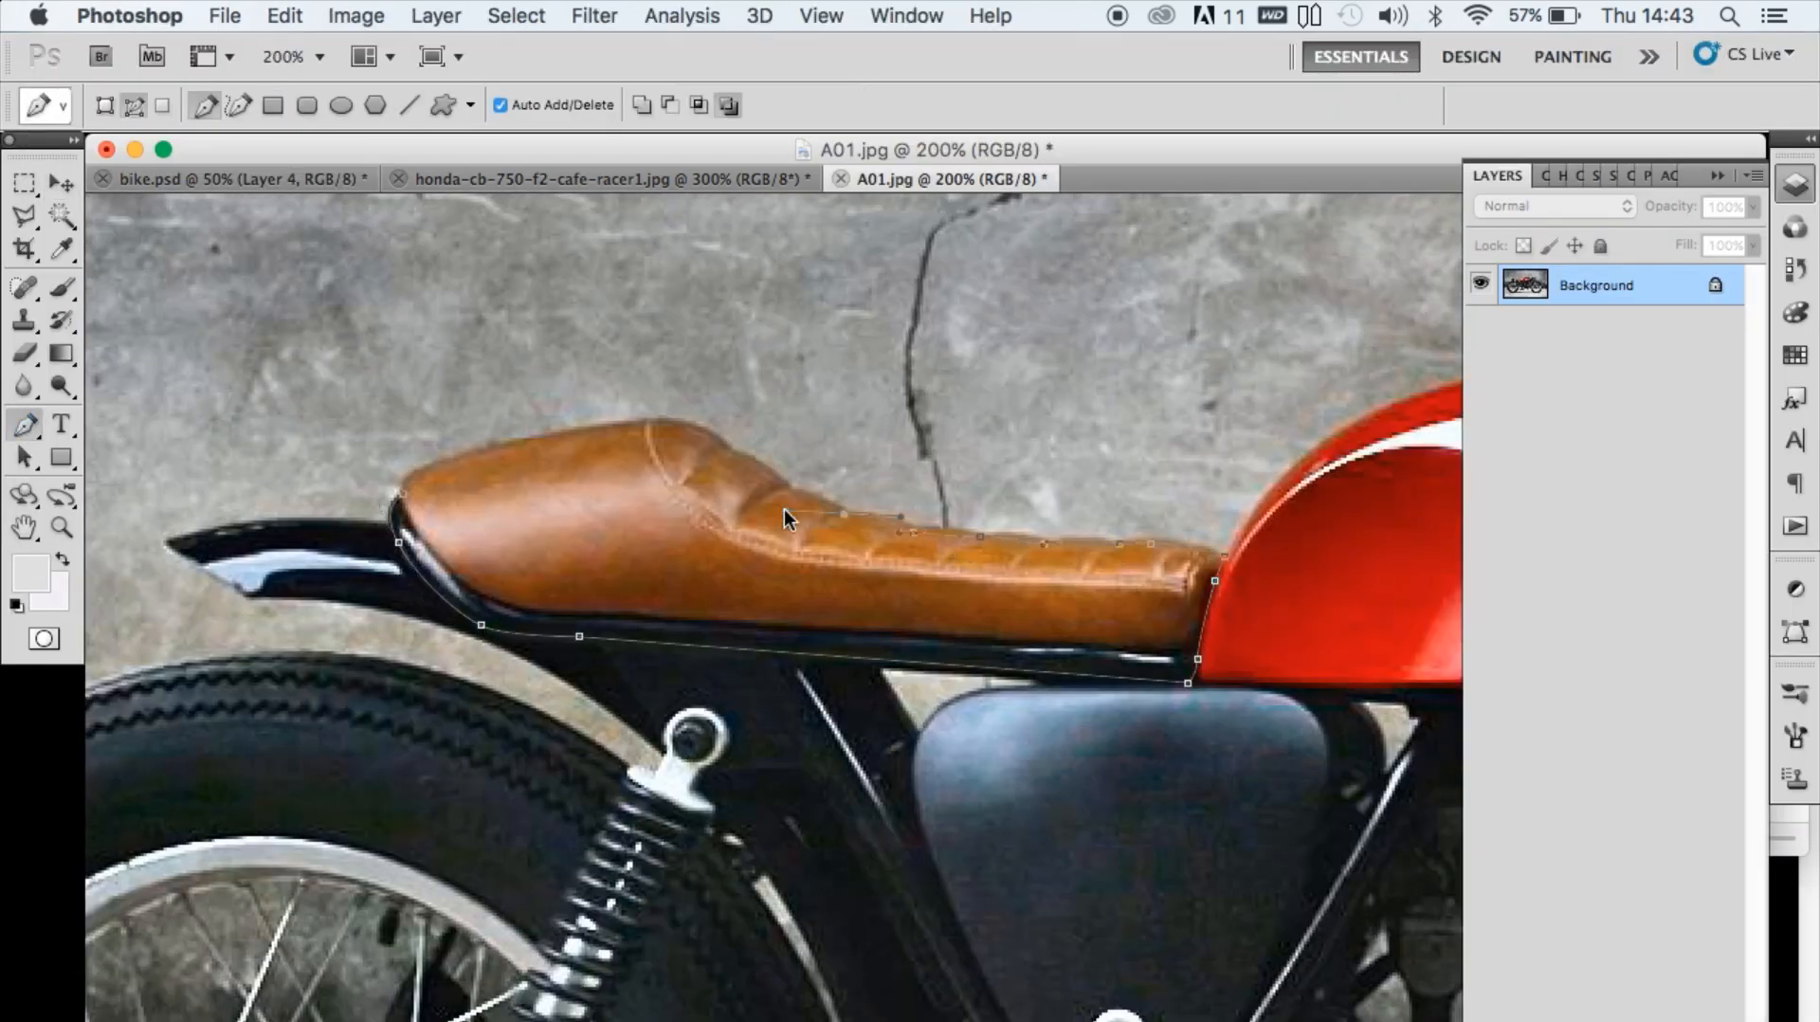
pyautogui.click(402, 507)
pyautogui.press('super+Return')
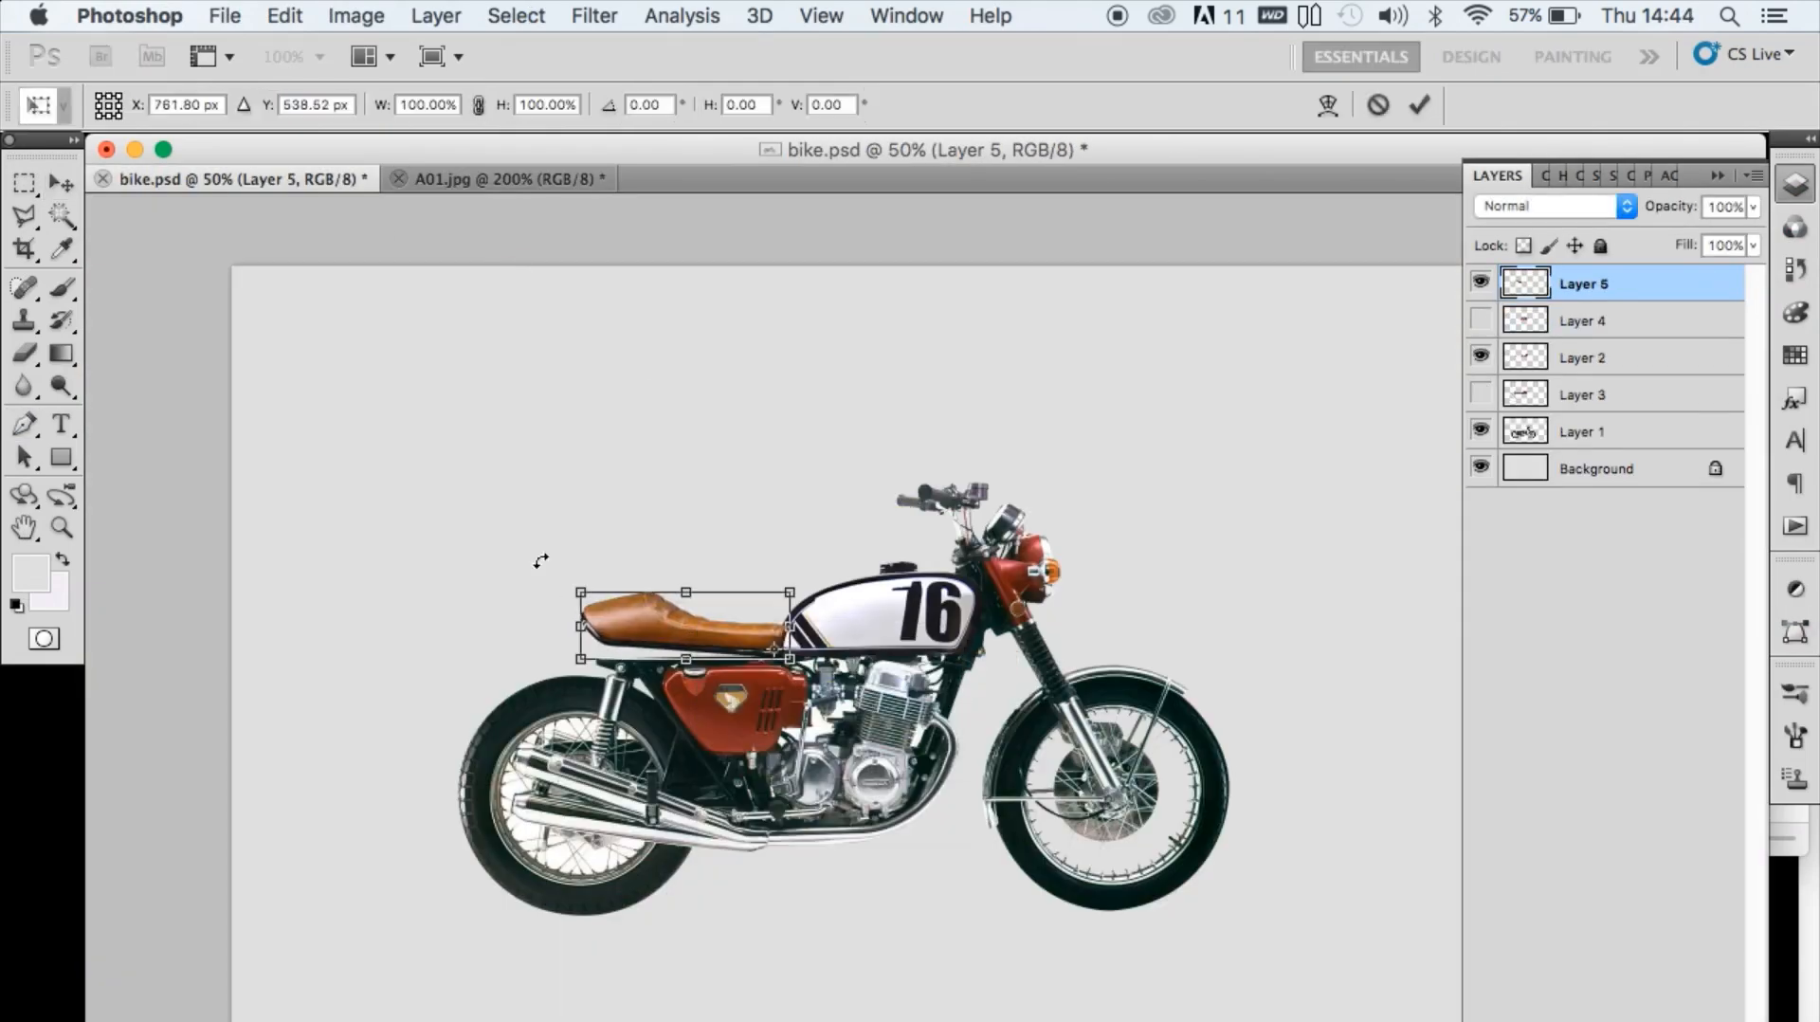
# - Rotate the brown seat on Layer 5 by about -5.3° and scale it to about 106% against the 16 tank
pyautogui.moveTo(540, 561); pyautogui.dragTo(533, 583)
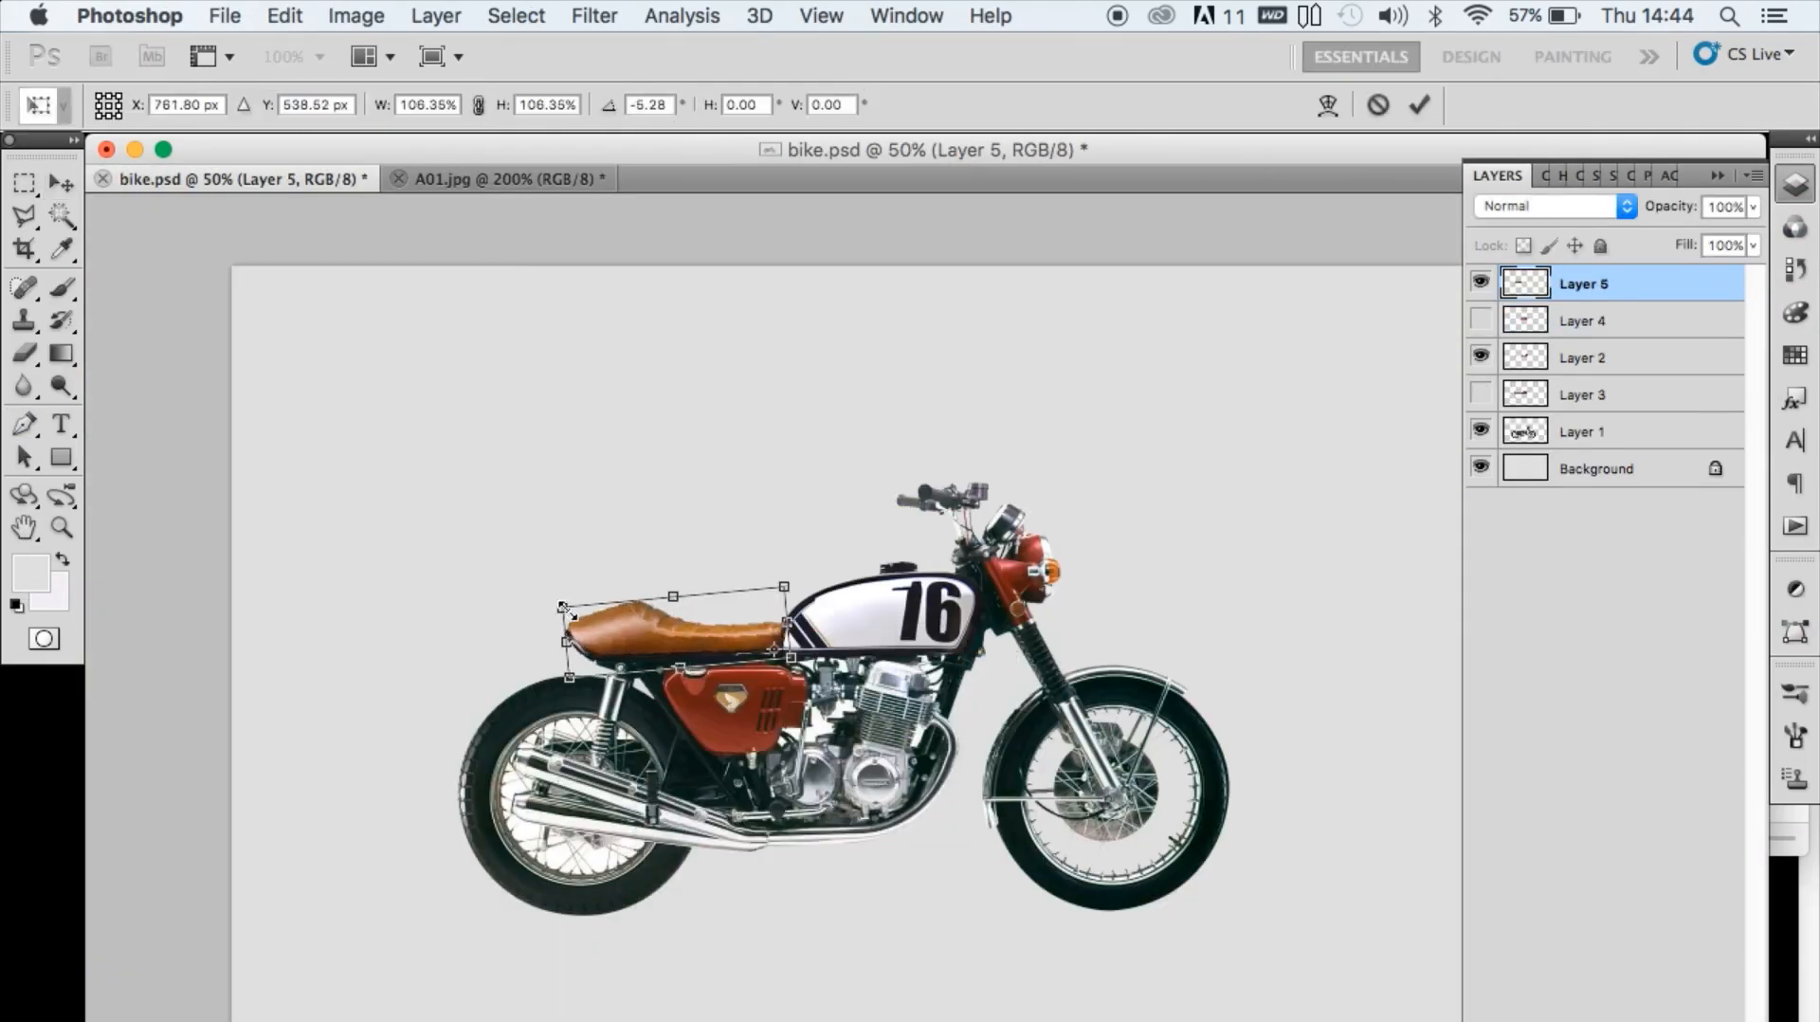
pyautogui.press('Return')
# - Select the handlebars, headlight, fork and front wheel on Layer 1 with the Polygonal Lasso and cut them out
pyautogui.press('super+plus')
pyautogui.press('l')
pyautogui.click(1608, 431)
pyautogui.click(894, 540)
pyautogui.click(915, 530)
pyautogui.click(965, 627)
pyautogui.click(1352, 647)
pyautogui.click(735, 345)
pyautogui.press('super+x')
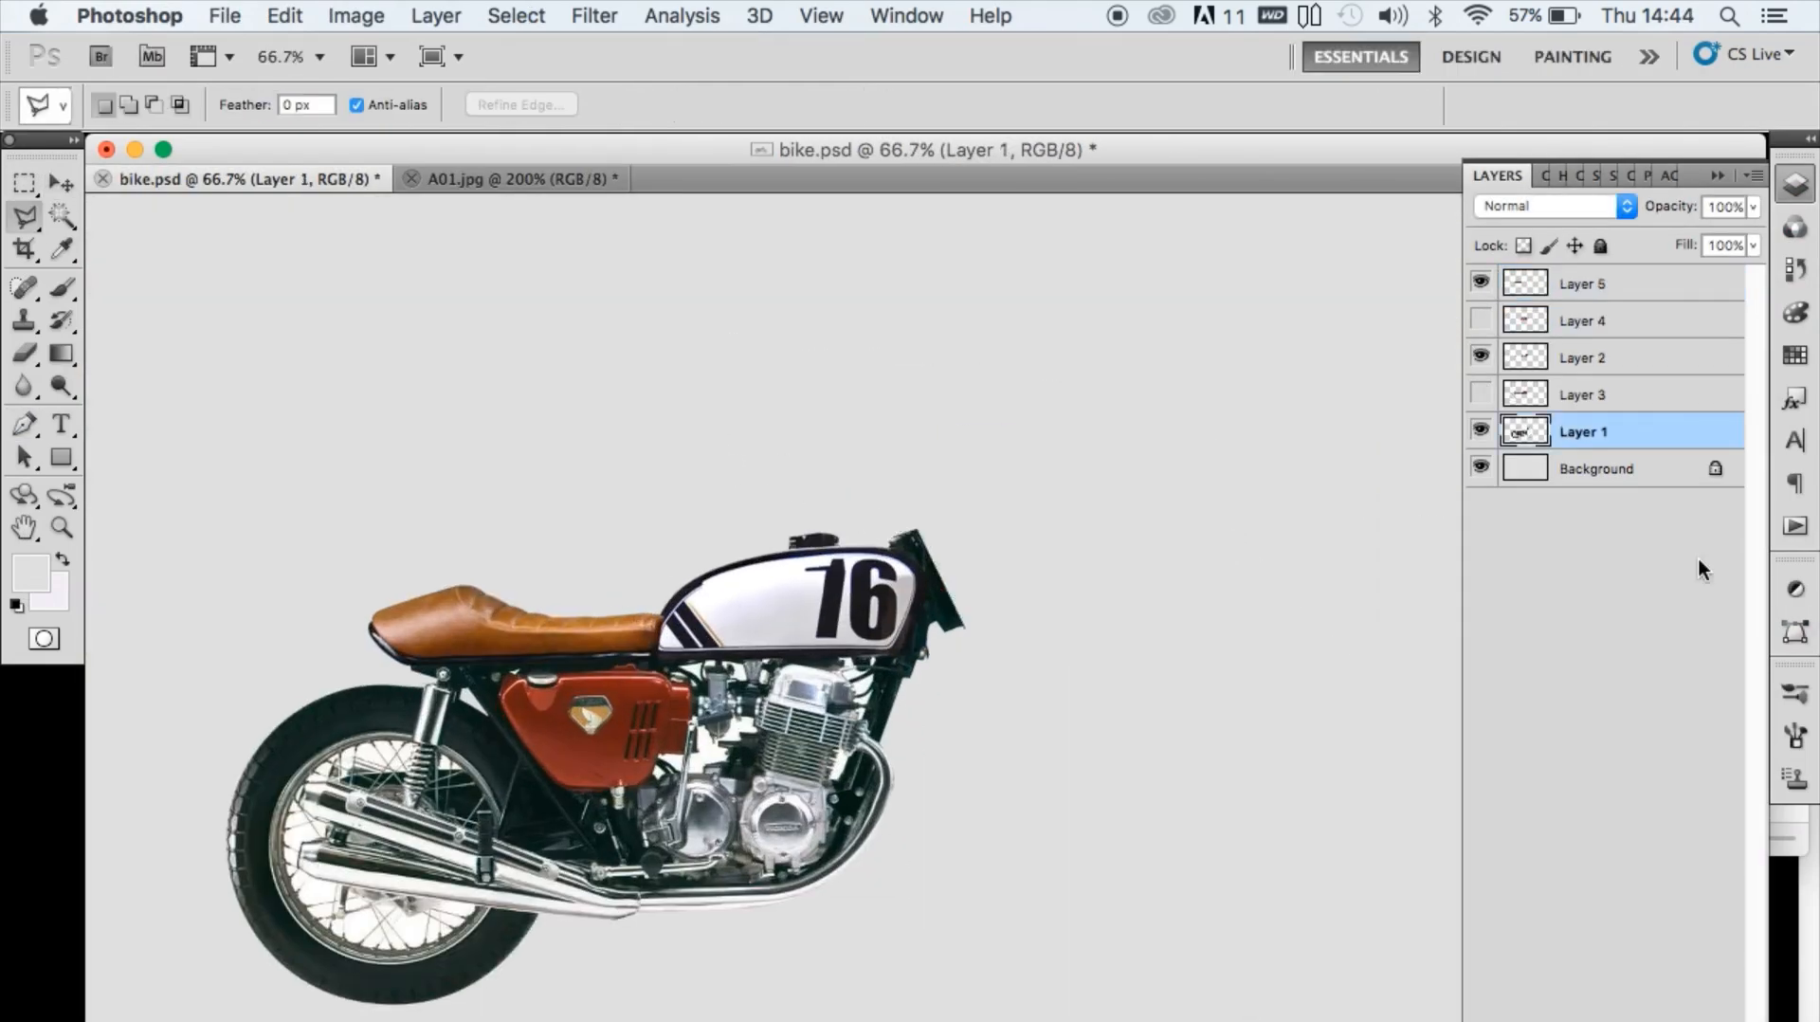
# - Paste the cut front end onto a separate layer and hide that layer
pyautogui.press('super+v')
pyautogui.click(1480, 430)
pyautogui.moveTo(270, 577); pyautogui.dragTo(430, 631)
# - Switch to Finder and preview the MotoHangar CB750 photo and Honda-CB-750-kz-CRD-11-by-Cafe-Racer-Dreams1.jpg
pyautogui.press('super+Tab')
pyautogui.click(1395, 524)
pyautogui.press('space')
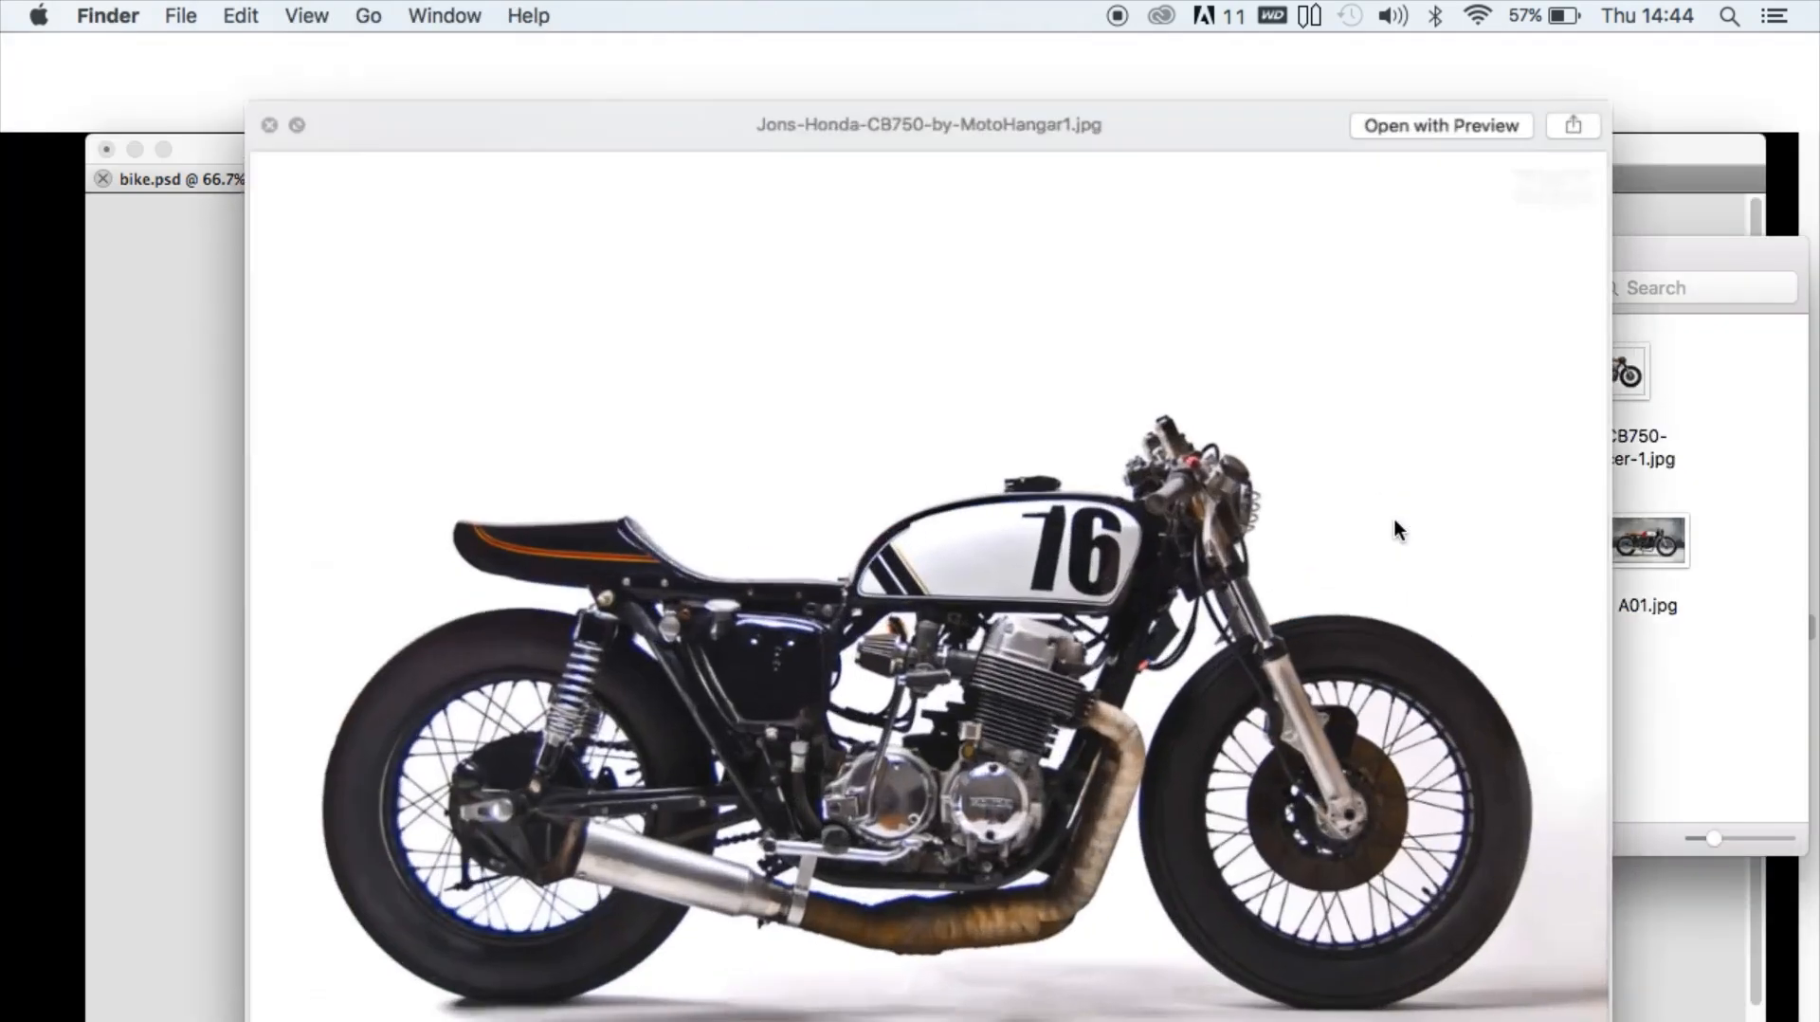
pyautogui.press('Left')
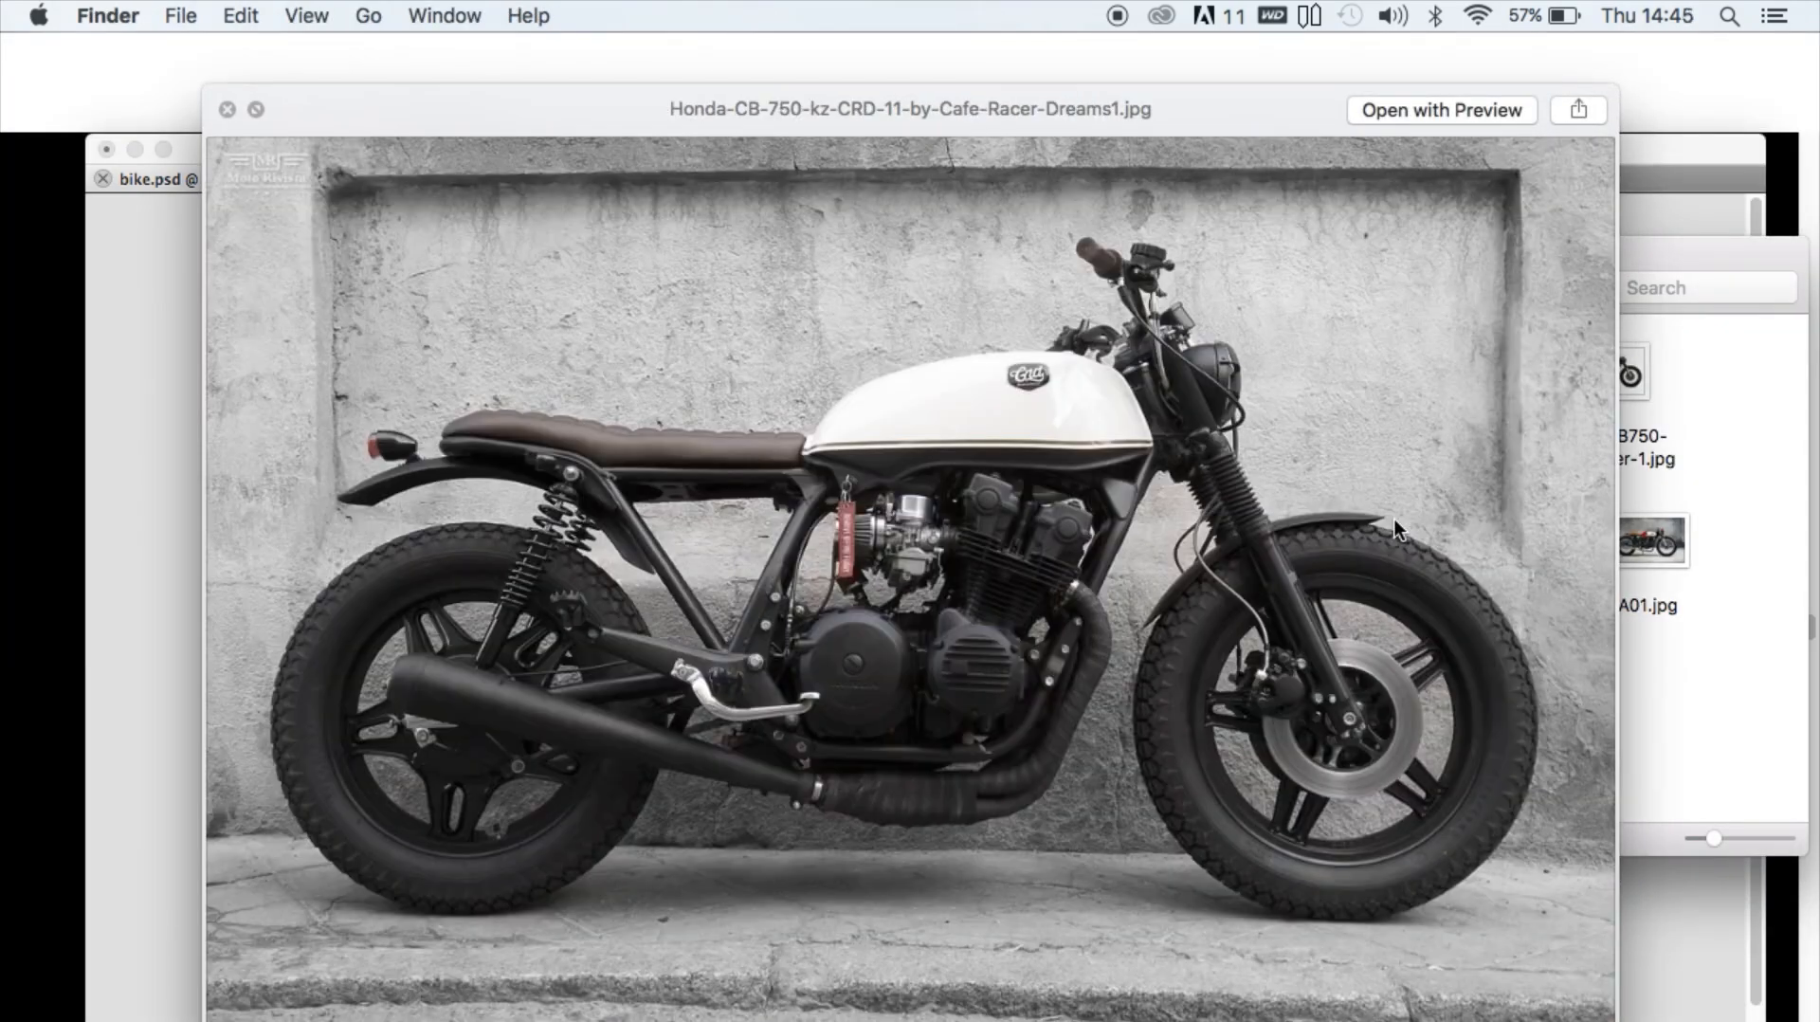
pyautogui.press('space')
# - Preview honda-cb-750-f2-cafe-racer1.jpg and open it in Photoshop
pyautogui.click(1506, 603)
pyautogui.press('space')
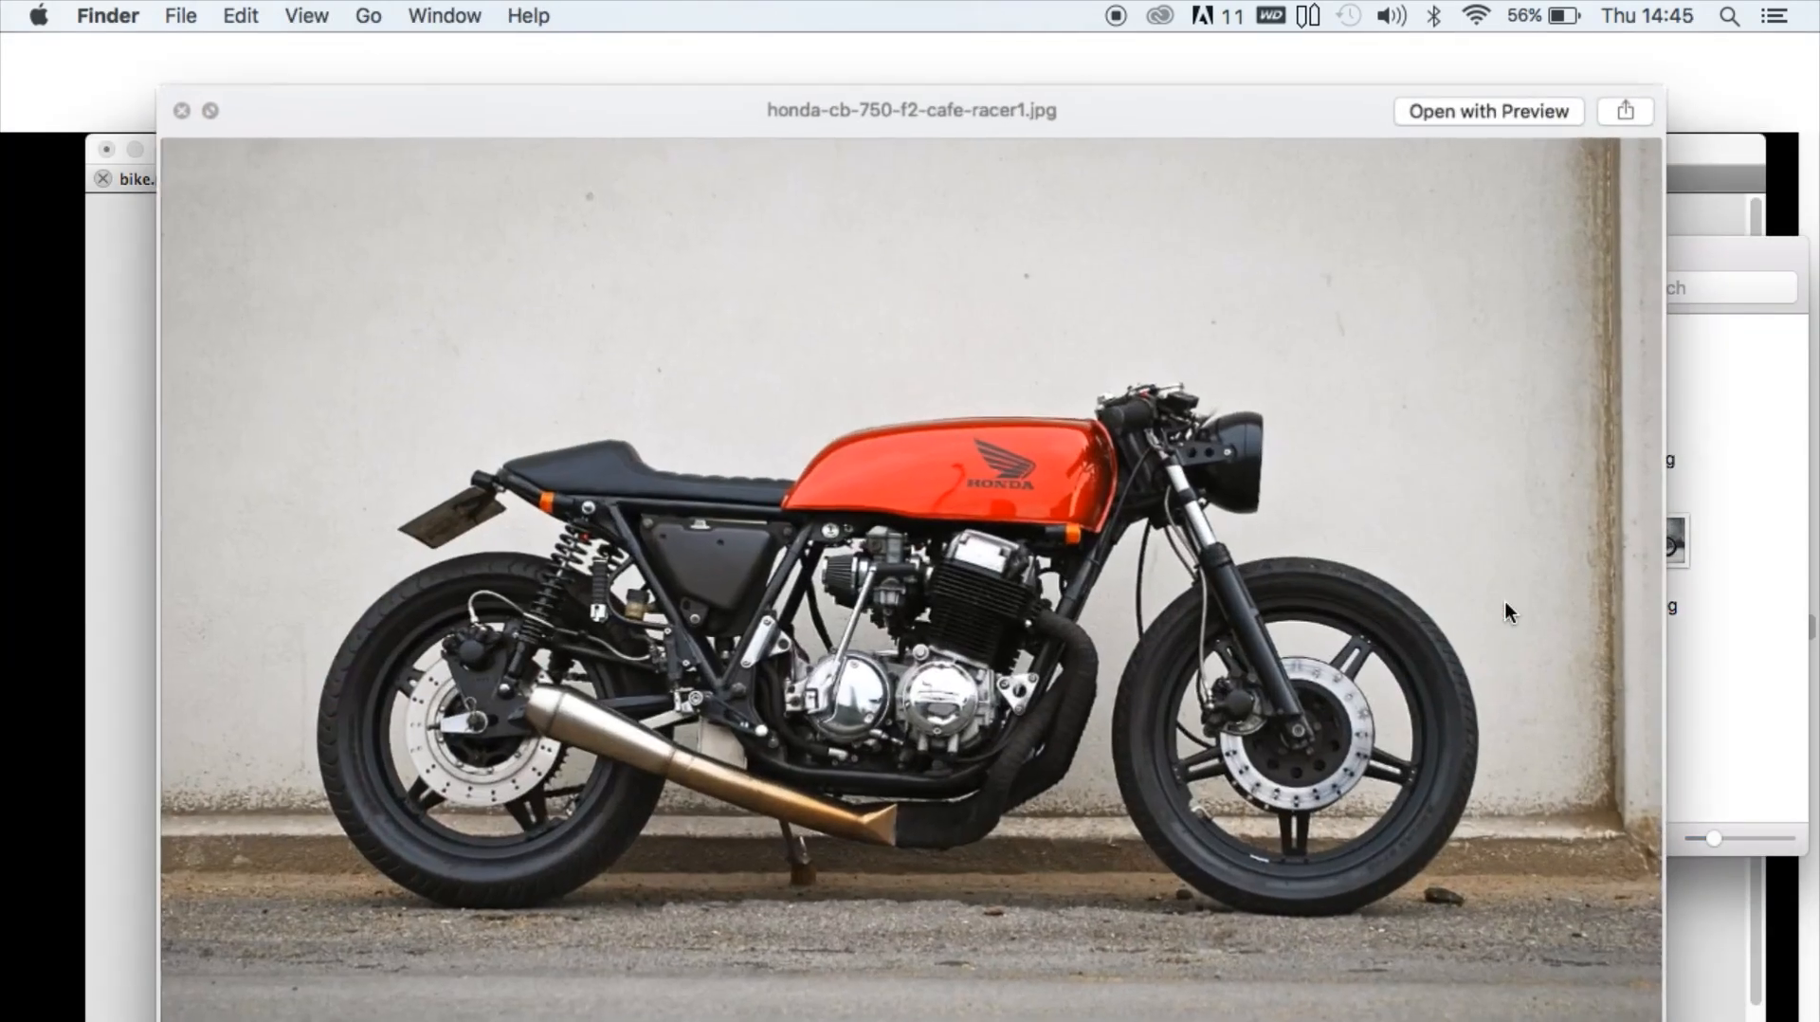
pyautogui.press('space')
pyautogui.doubleClick(1505, 601)
# - Rotate the selected bike body, tank and seat layers slightly clockwise to line them up with the new black front end
pyautogui.press('super+z')
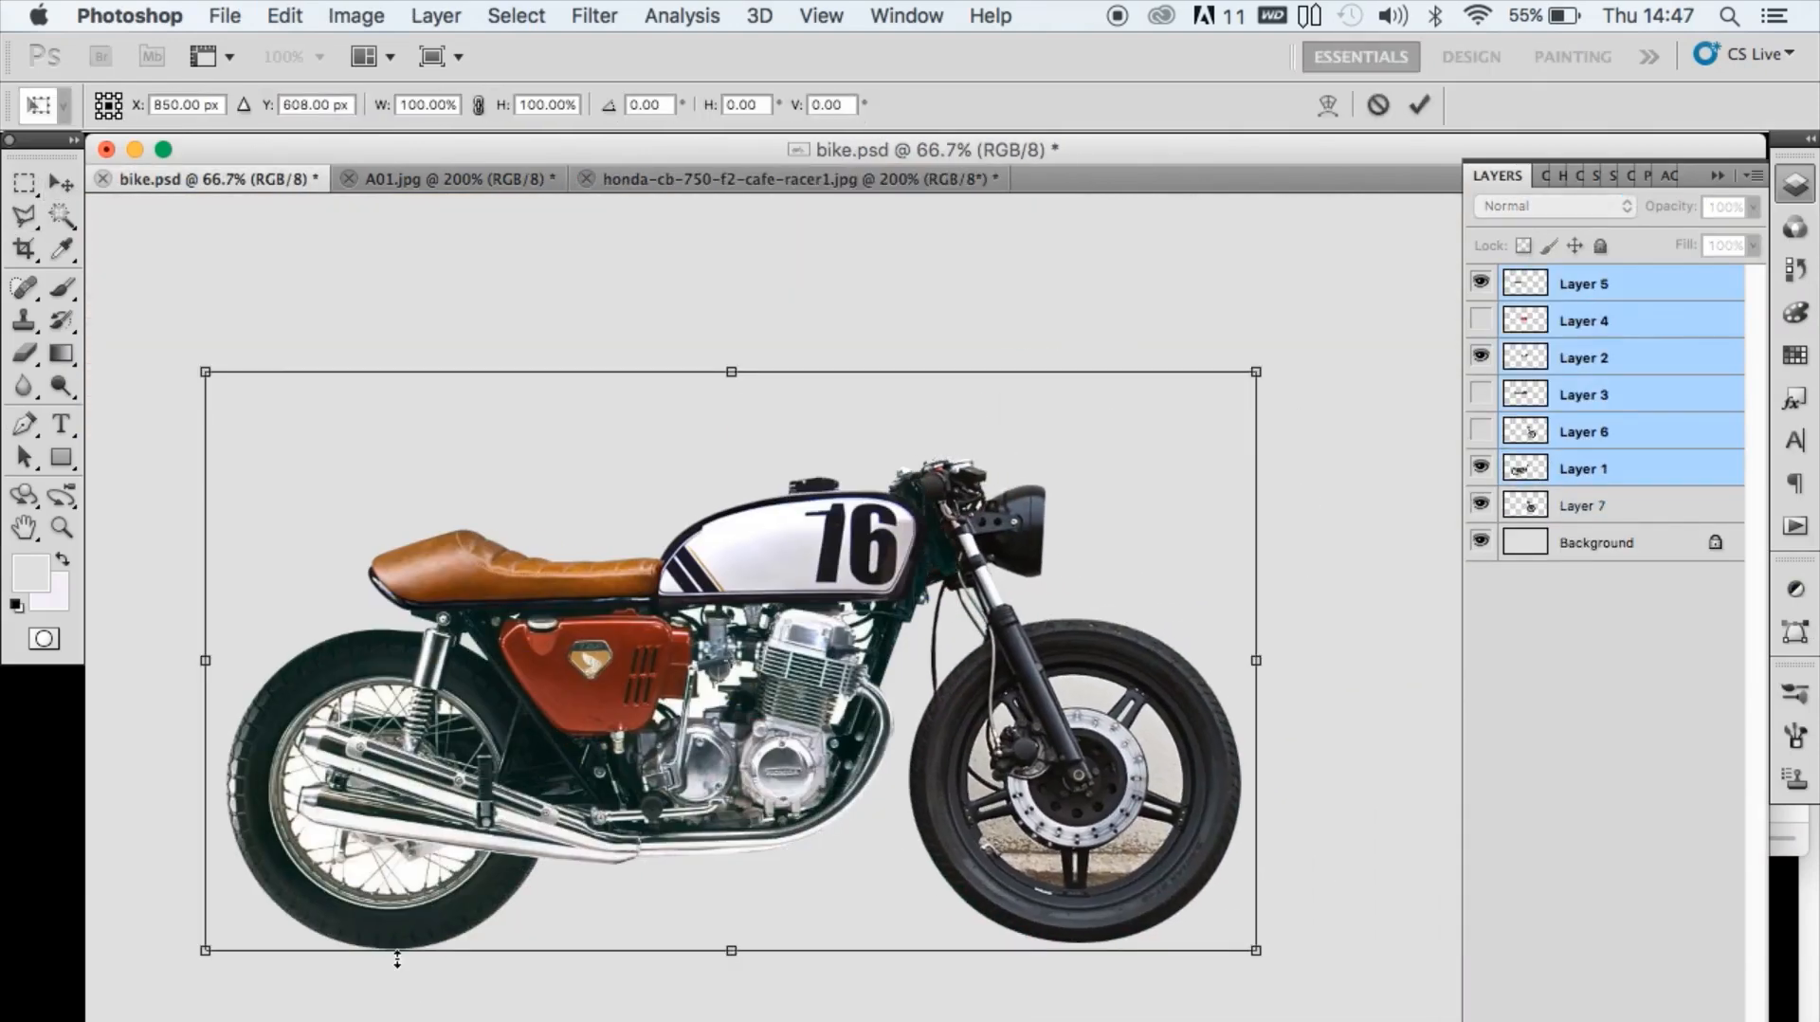
pyautogui.moveTo(1282, 664); pyautogui.dragTo(1278, 692)
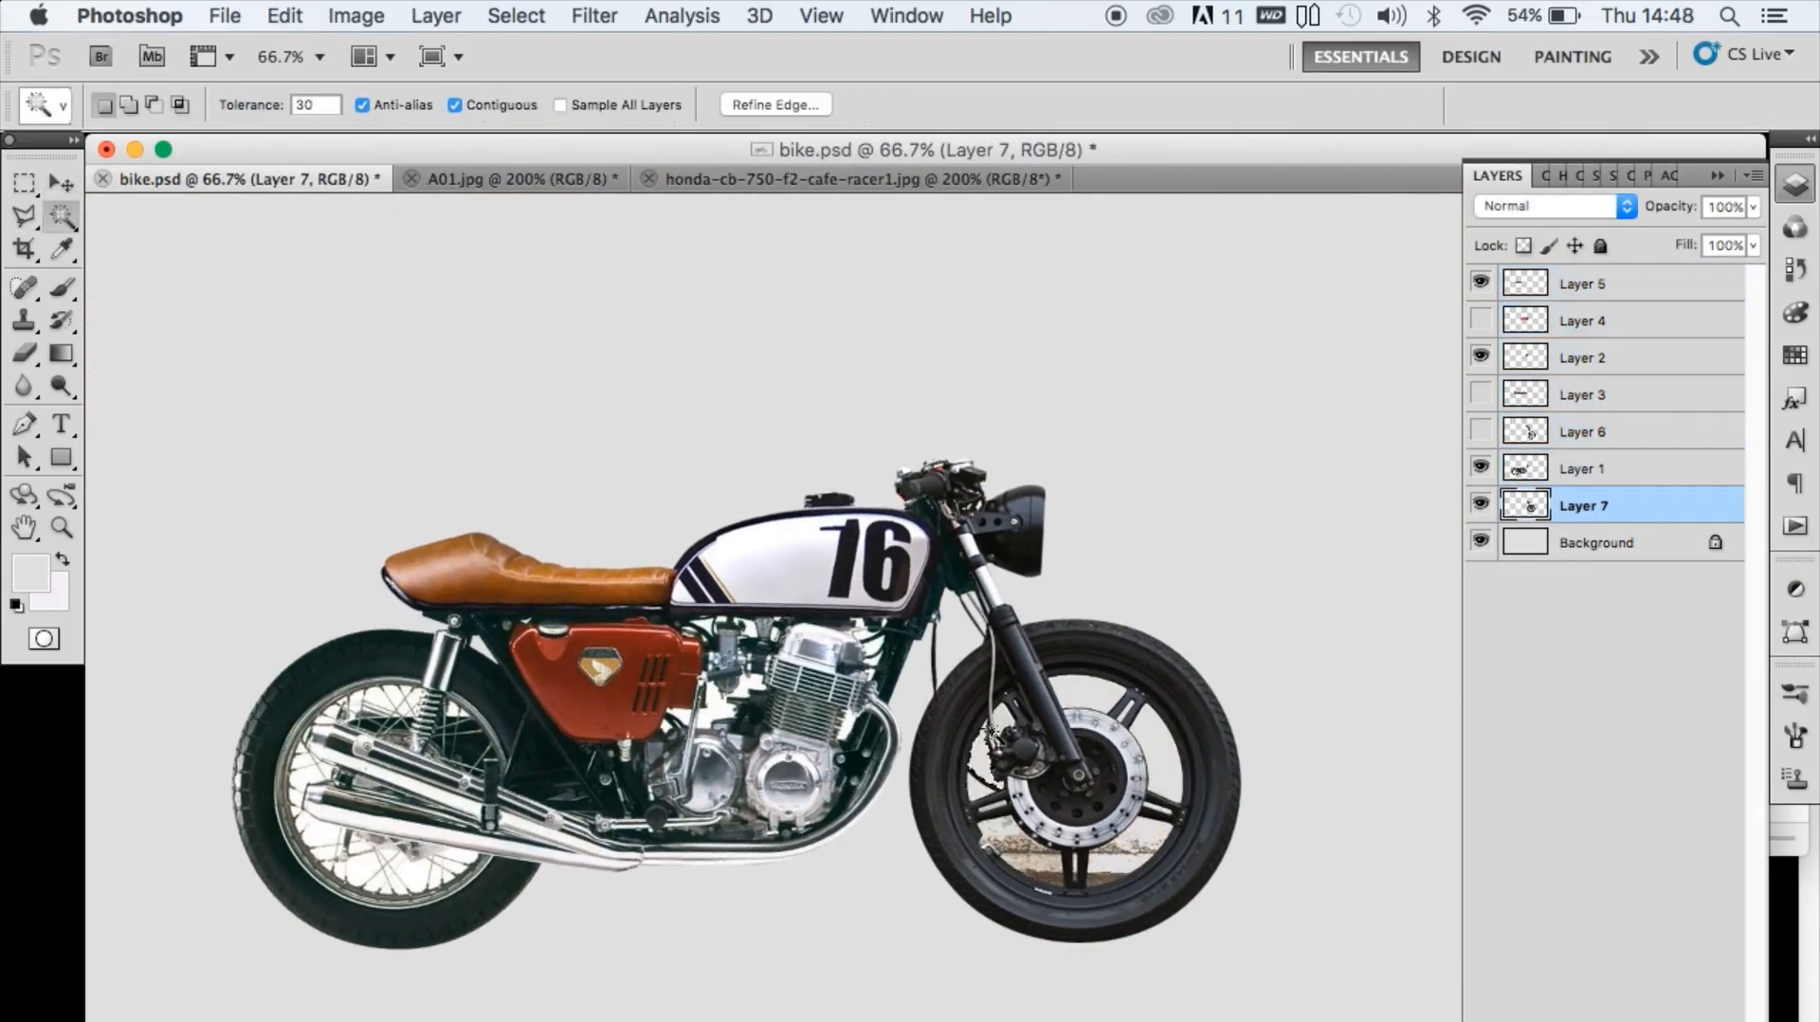
# - Select and delete the leftover background patches between the spokes of the front wheel on Layer 7
pyautogui.press('super+plus')
pyautogui.press('super+plus')
pyautogui.press('super+plus')
pyautogui.click(412, 659)
pyautogui.press('Delete')
pyautogui.click(400, 779)
pyautogui.press('Delete')
pyautogui.press('l')
pyautogui.press('Delete')
# - Roughly cut out the rear wheel and exhaust in honda-cb-750-f2-cafe-racer1.jpg and place them over the rear of bike.psd
pyautogui.click(985, 979)
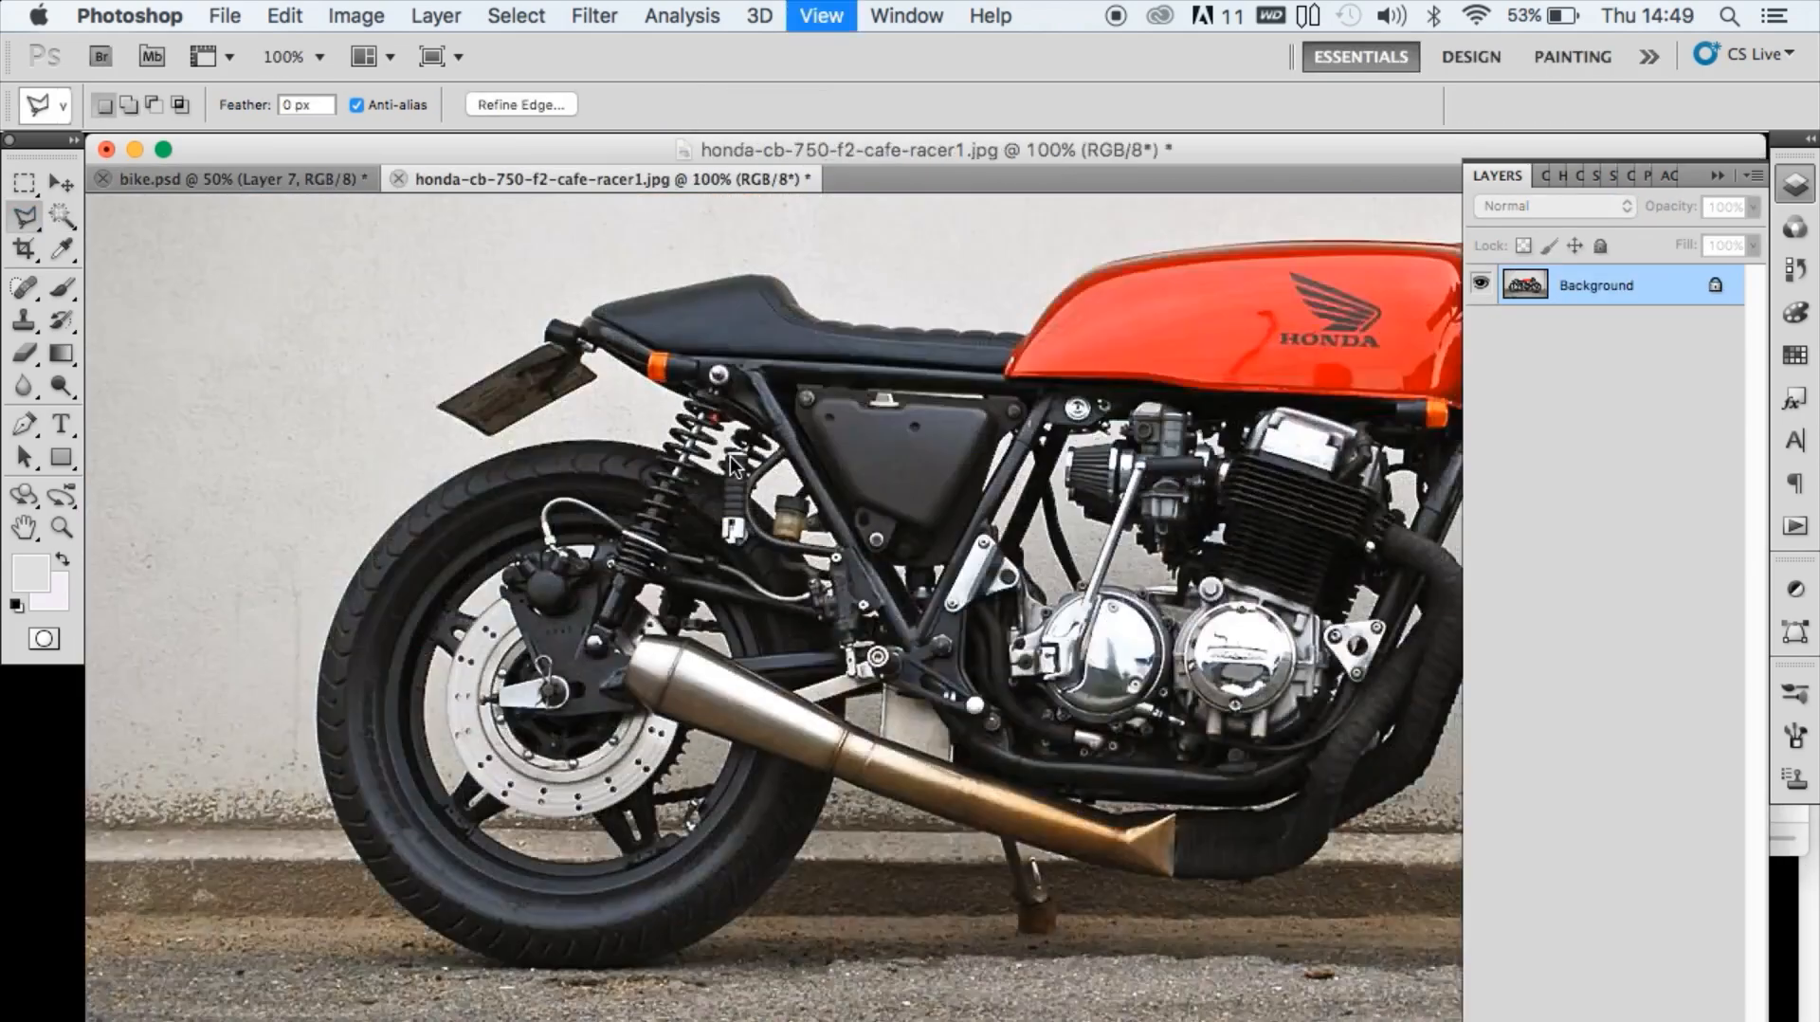
pyautogui.moveTo(889, 722); pyautogui.dragTo(685, 723)
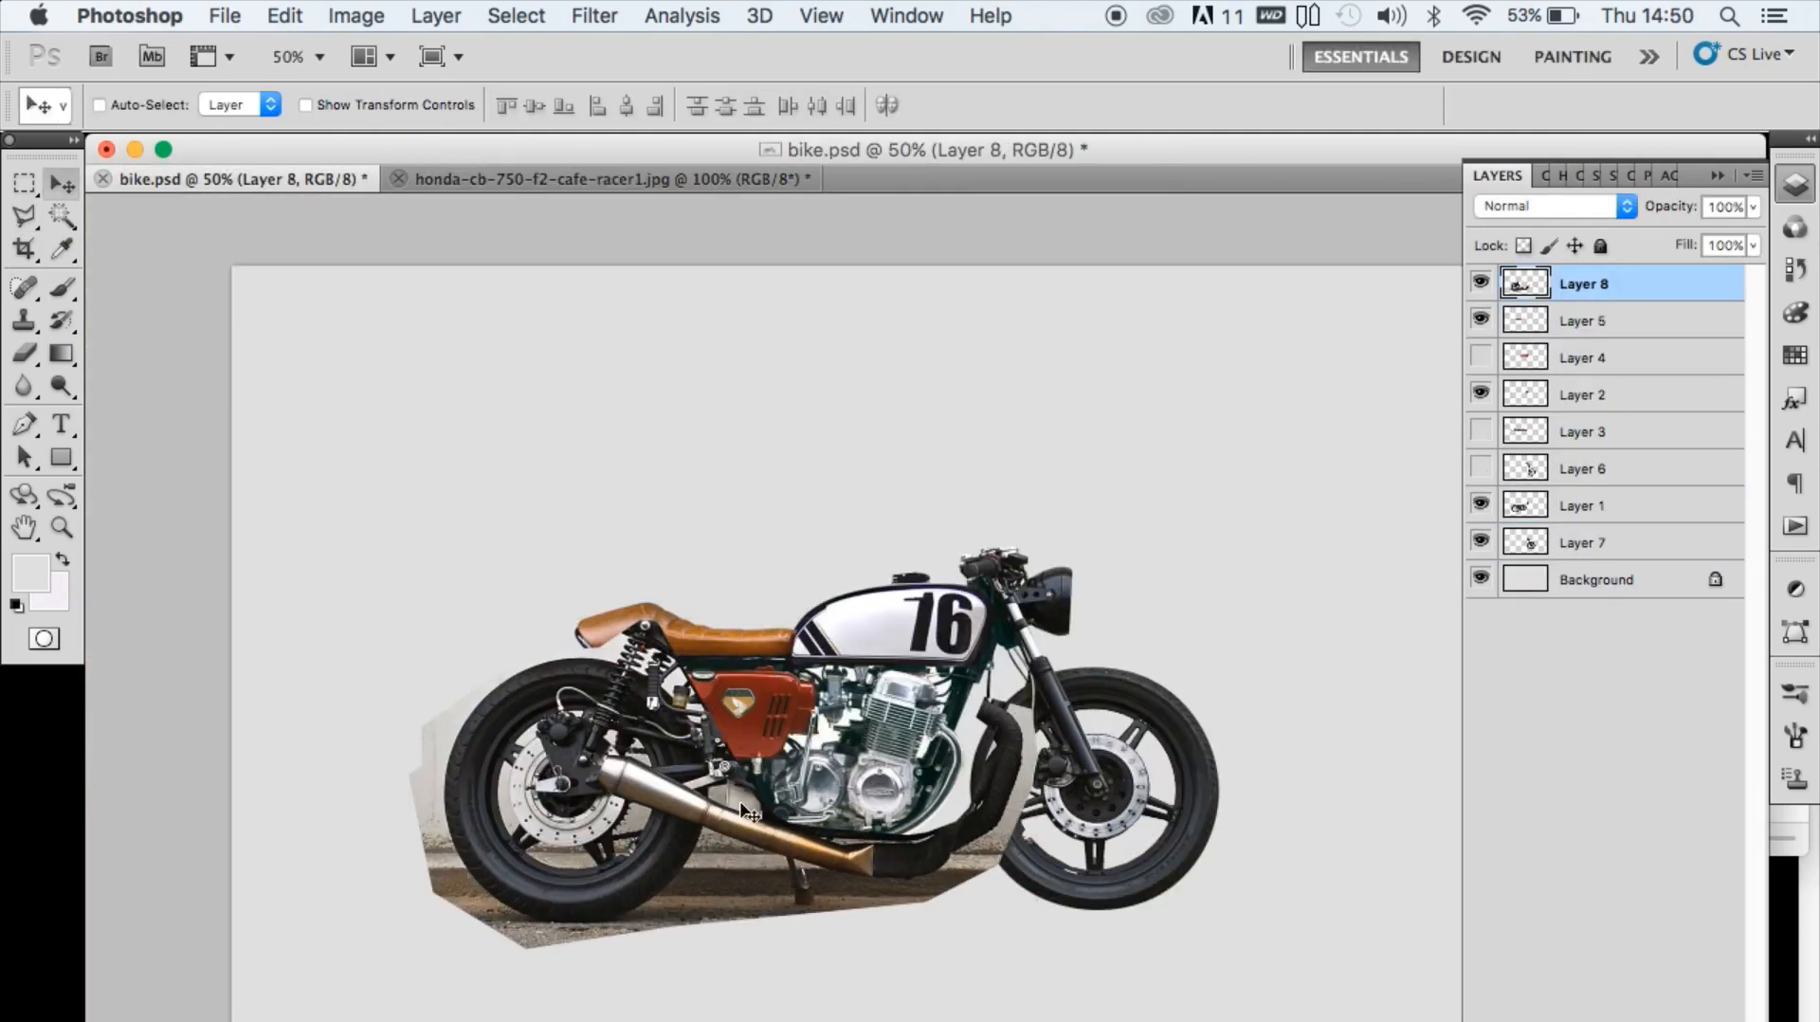
# - Lower Layer 8's opacity to 42% and scale the rear wheel and exhaust cutout to 84.42%
pyautogui.click(1752, 206)
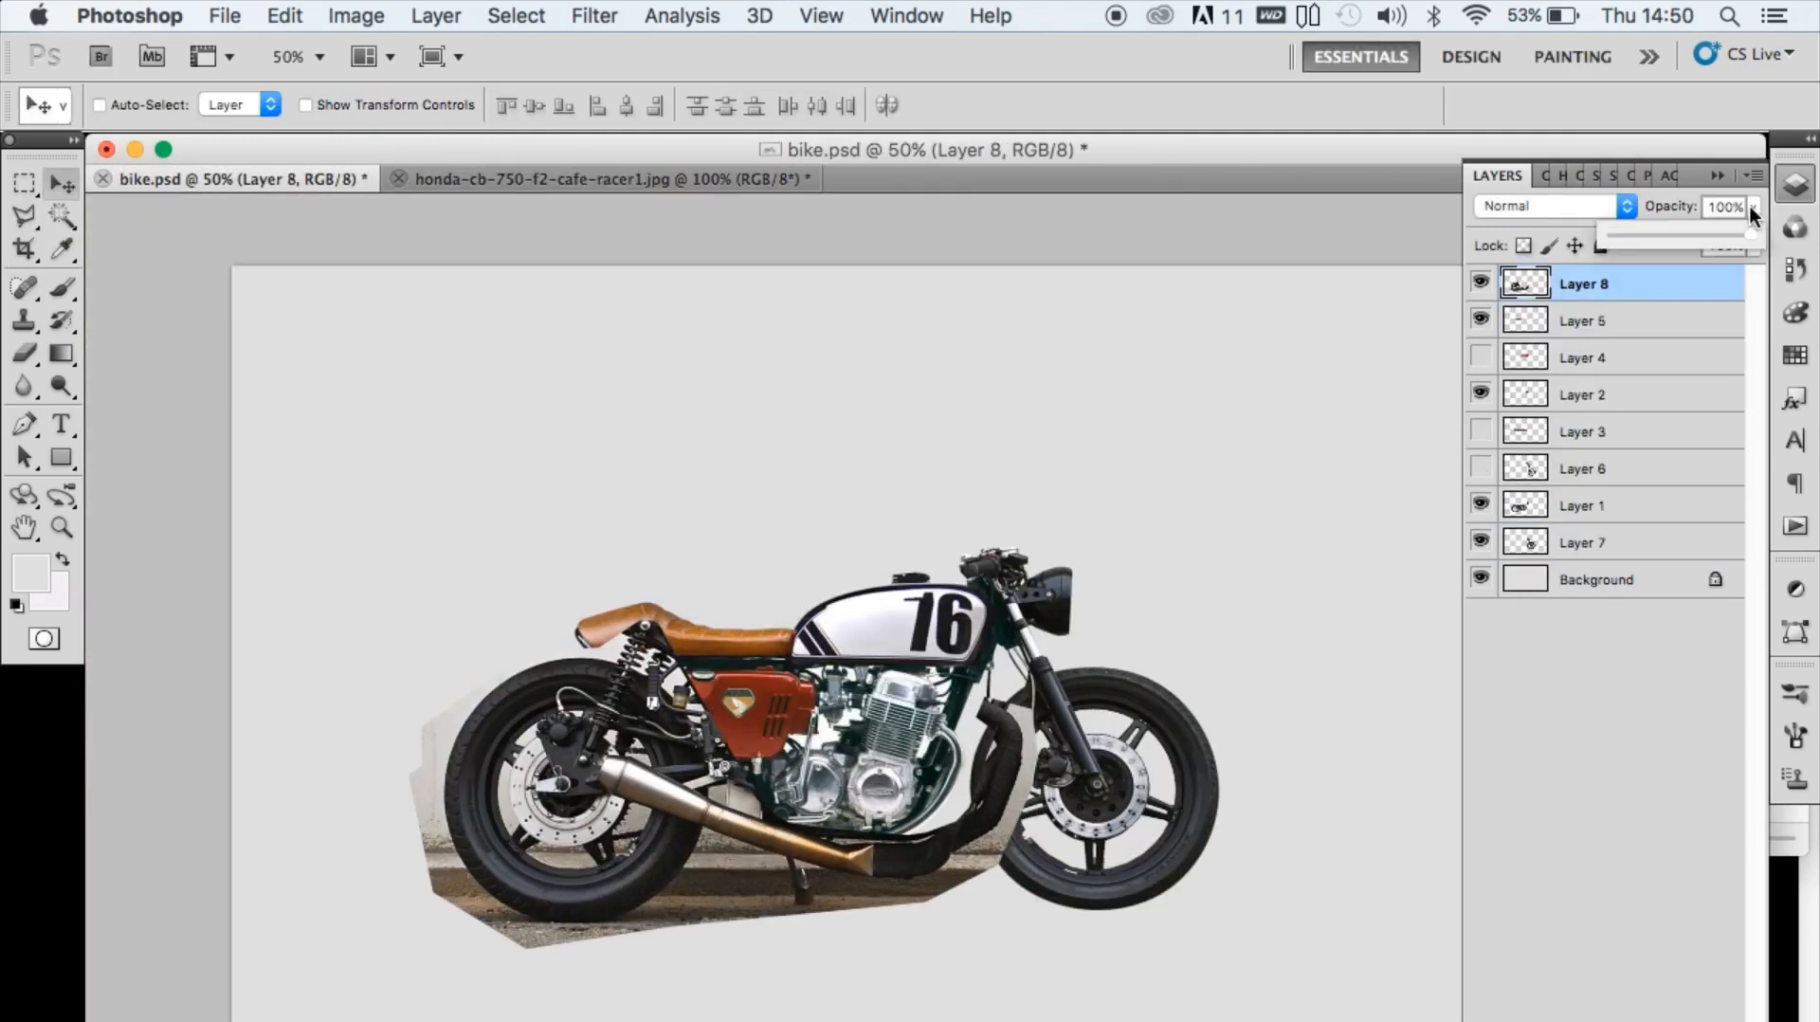
pyautogui.click(1668, 233)
pyautogui.press('super+t')
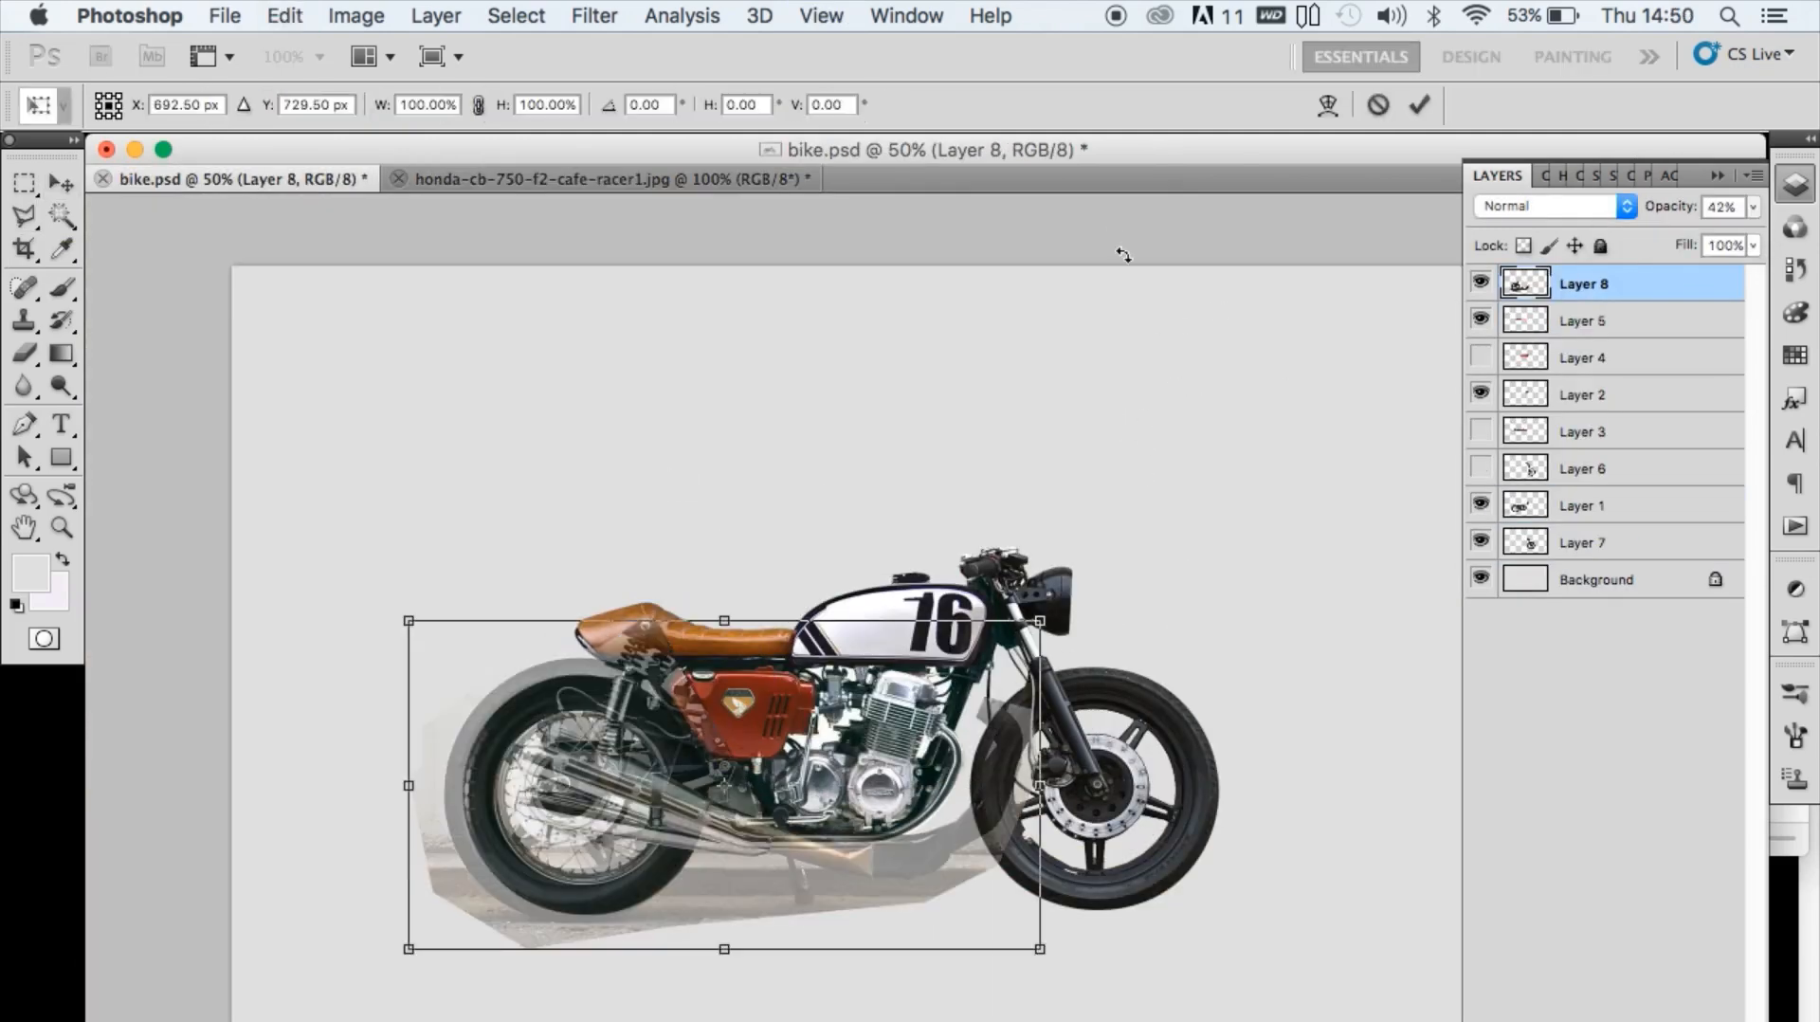
pyautogui.moveTo(1044, 621); pyautogui.dragTo(945, 672)
# - Move and nudge the semi-transparent Layer 8 cutout until its wheel and exhaust line up with the original rear end
pyautogui.moveTo(781, 834); pyautogui.dragTo(798, 829)
pyautogui.press('Up')
pyautogui.press('Up')
pyautogui.press('Up')
pyautogui.press('Up')
pyautogui.press('Up')
pyautogui.press('Up')
pyautogui.press('Up')
pyautogui.press('Up')
pyautogui.press('Up')
pyautogui.press('Up')
pyautogui.press('Up')
pyautogui.press('Up')
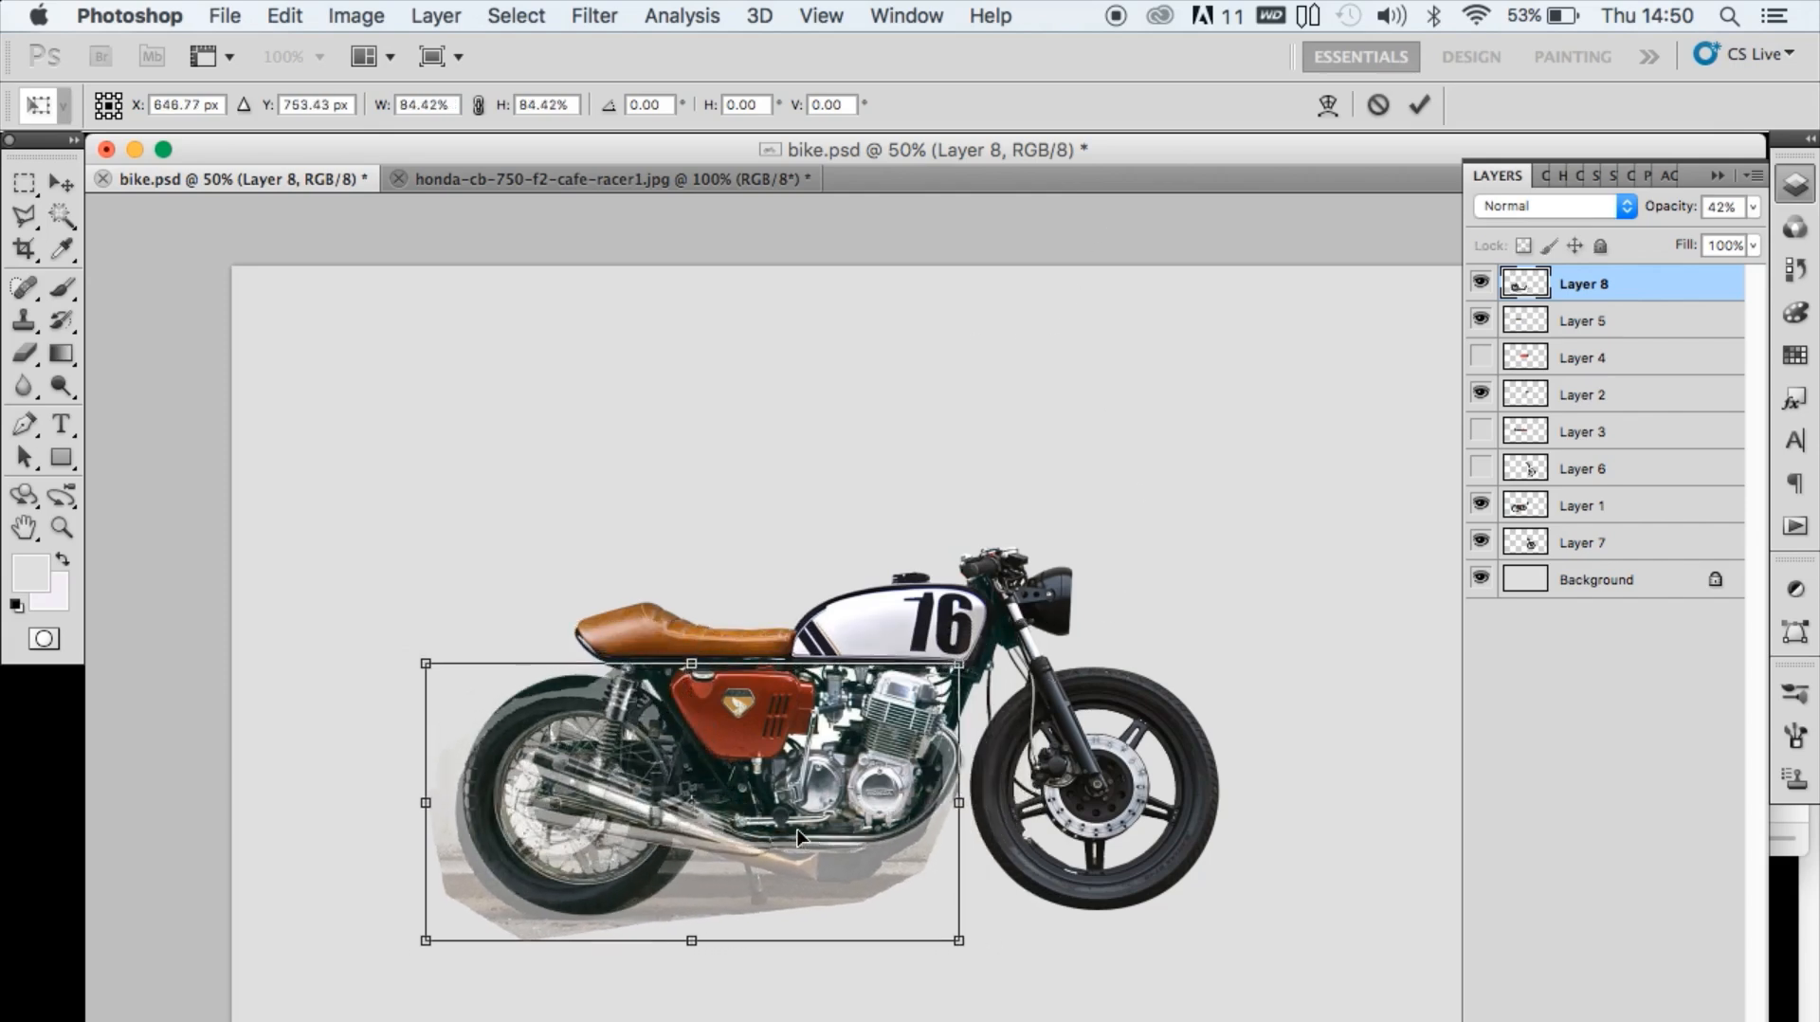
pyautogui.hotkey('shift', 'Right')
pyautogui.press('Up')
pyautogui.press('Up')
pyautogui.press('Up')
pyautogui.press('Up')
pyautogui.press('Up')
pyautogui.press('Up')
pyautogui.press('Up')
pyautogui.press('Up')
pyautogui.press('Up')
pyautogui.press('Up')
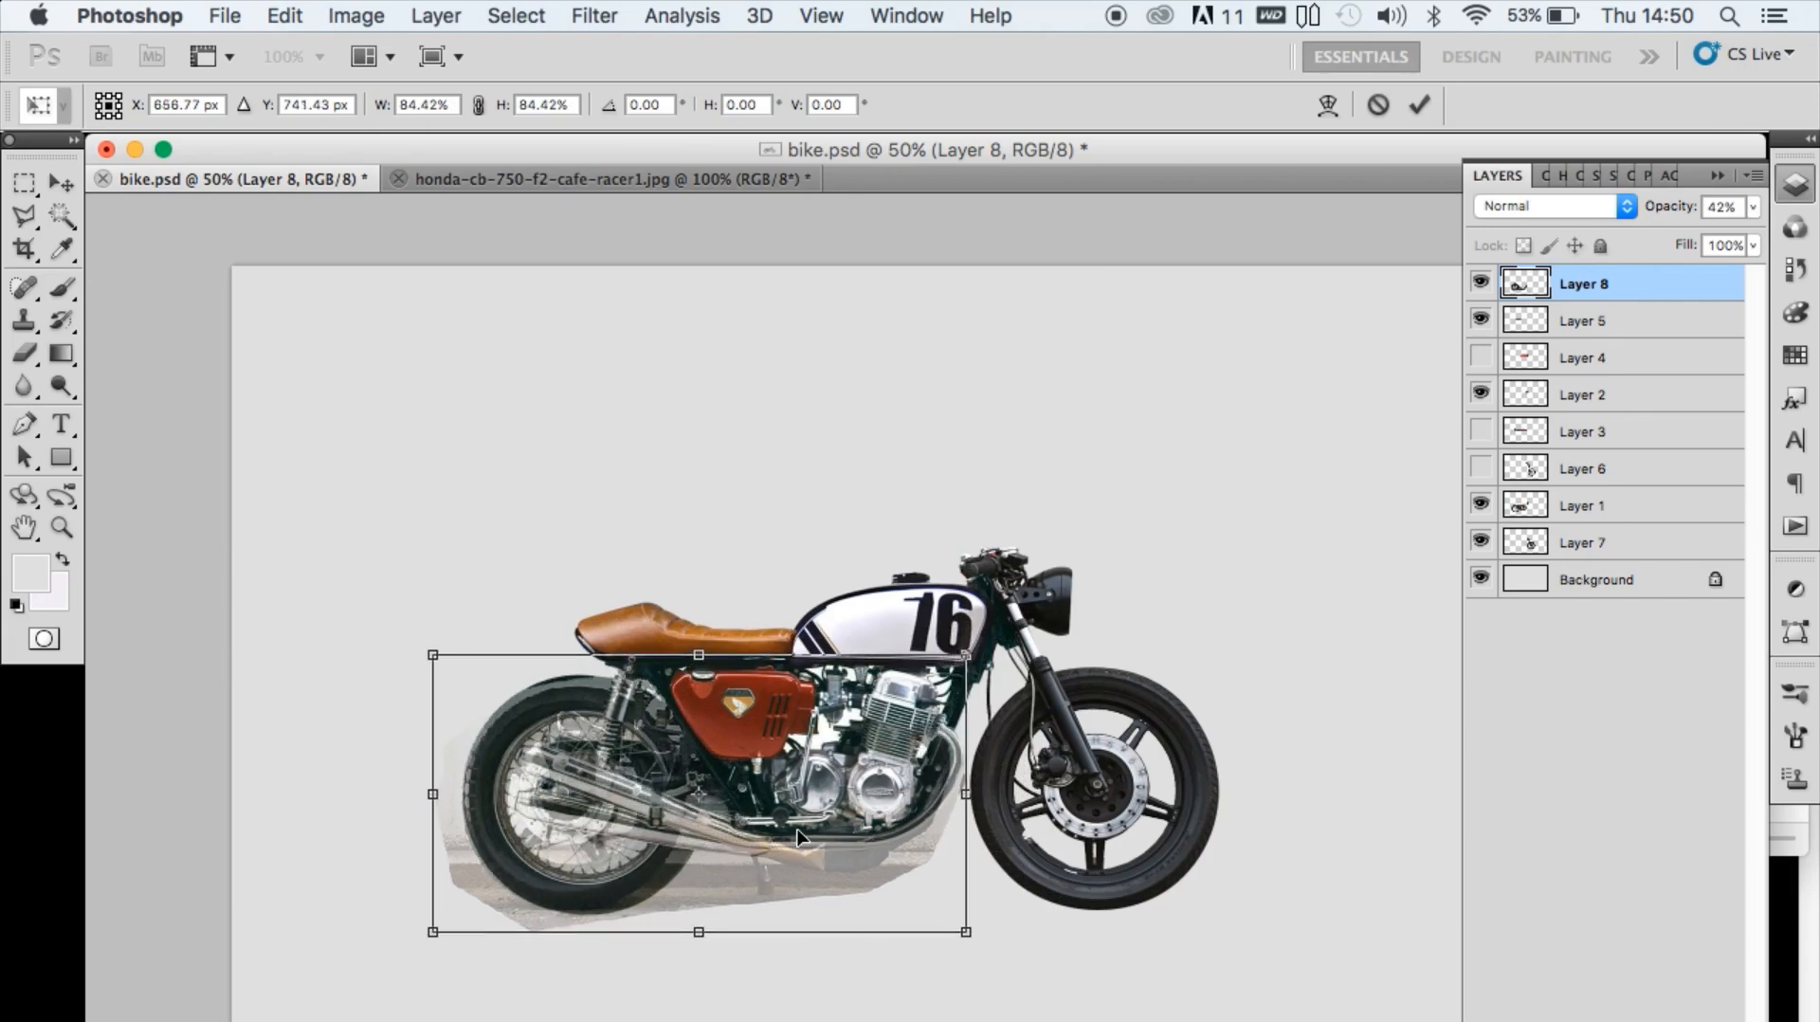
pyautogui.press('Left')
pyautogui.press('Left')
pyautogui.press('Left')
pyautogui.press('Left')
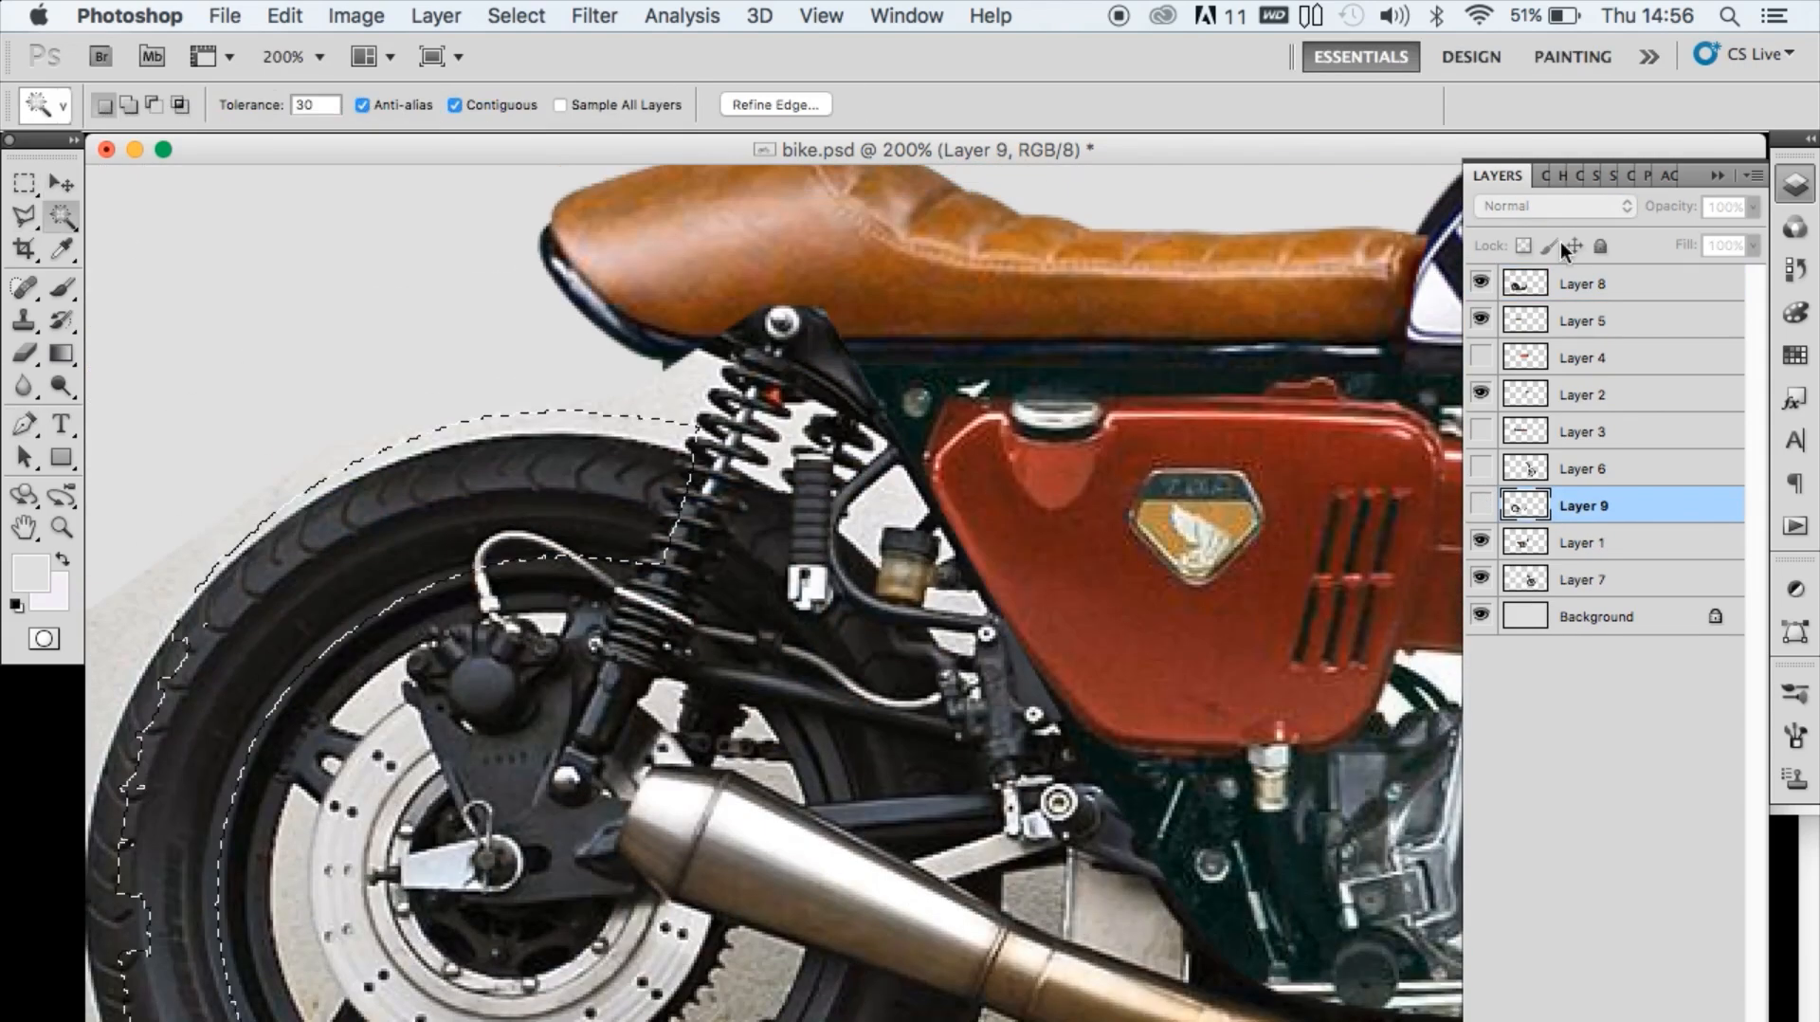
# - Select and delete the leftover background around the rear wheel, between its spokes and beside the exhaust on Layer 8
pyautogui.click(1582, 284)
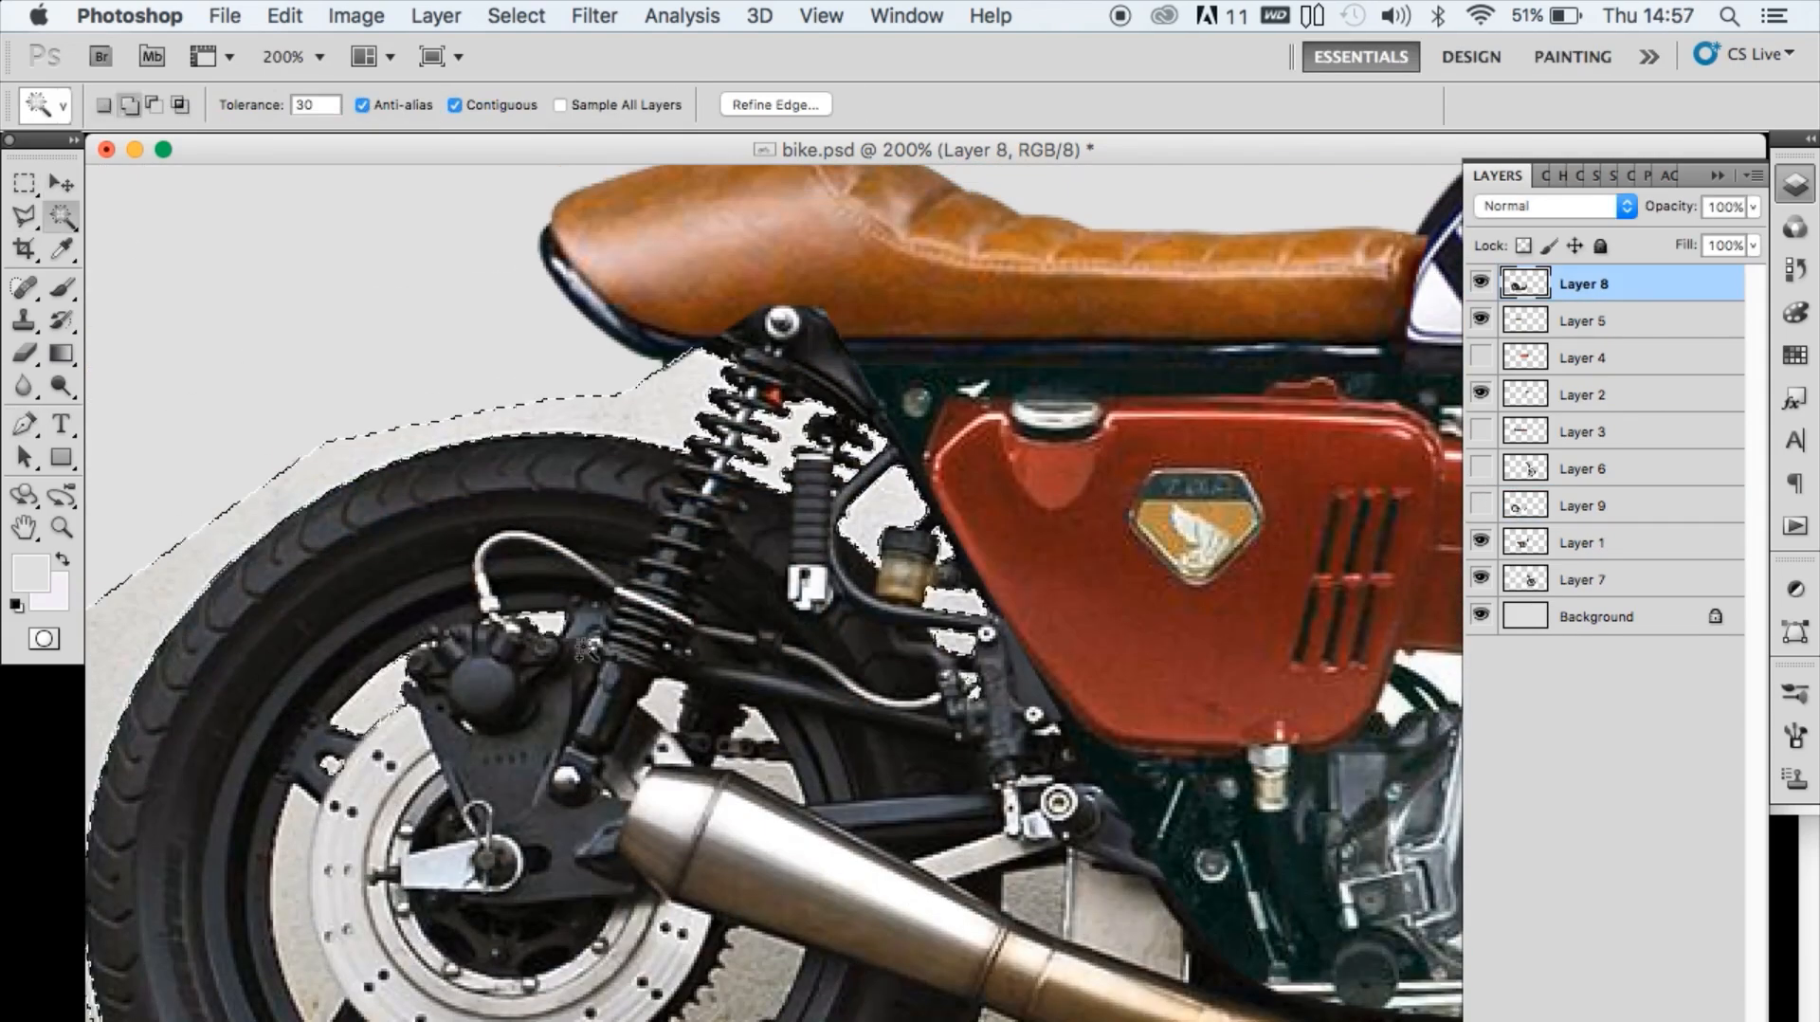
pyautogui.click(428, 830)
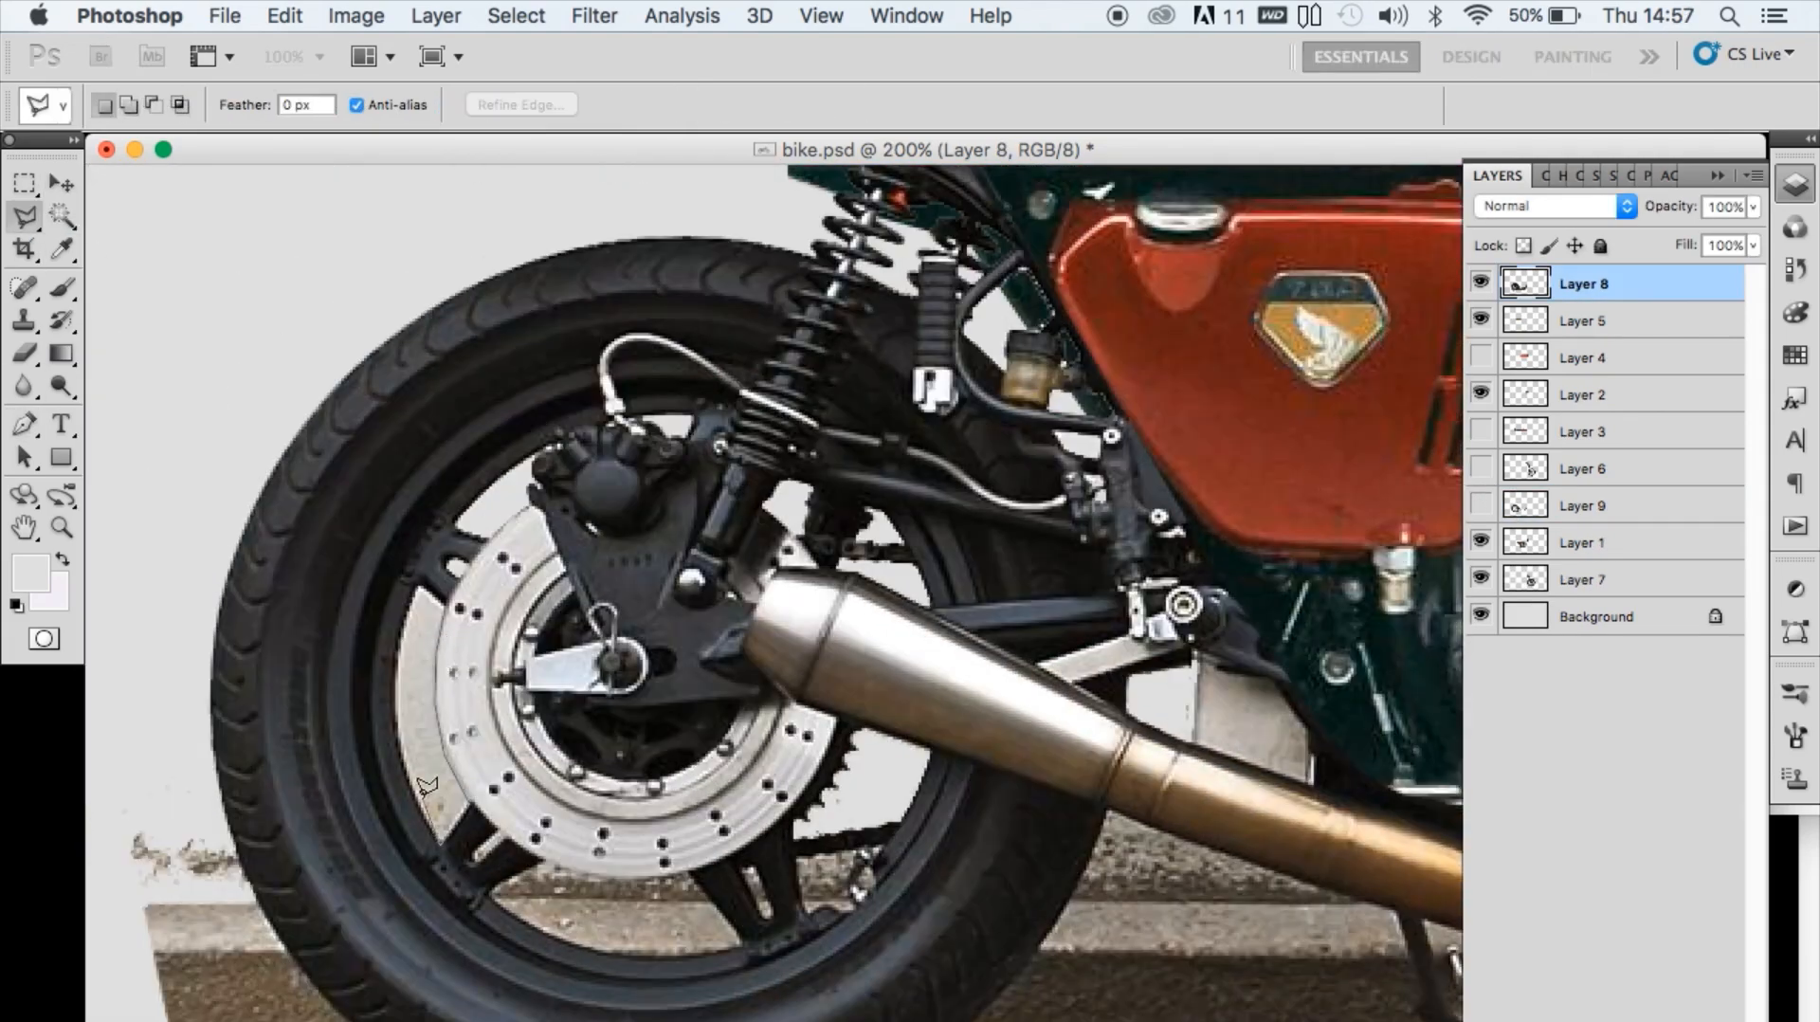
pyautogui.click(470, 813)
pyautogui.press('Delete')
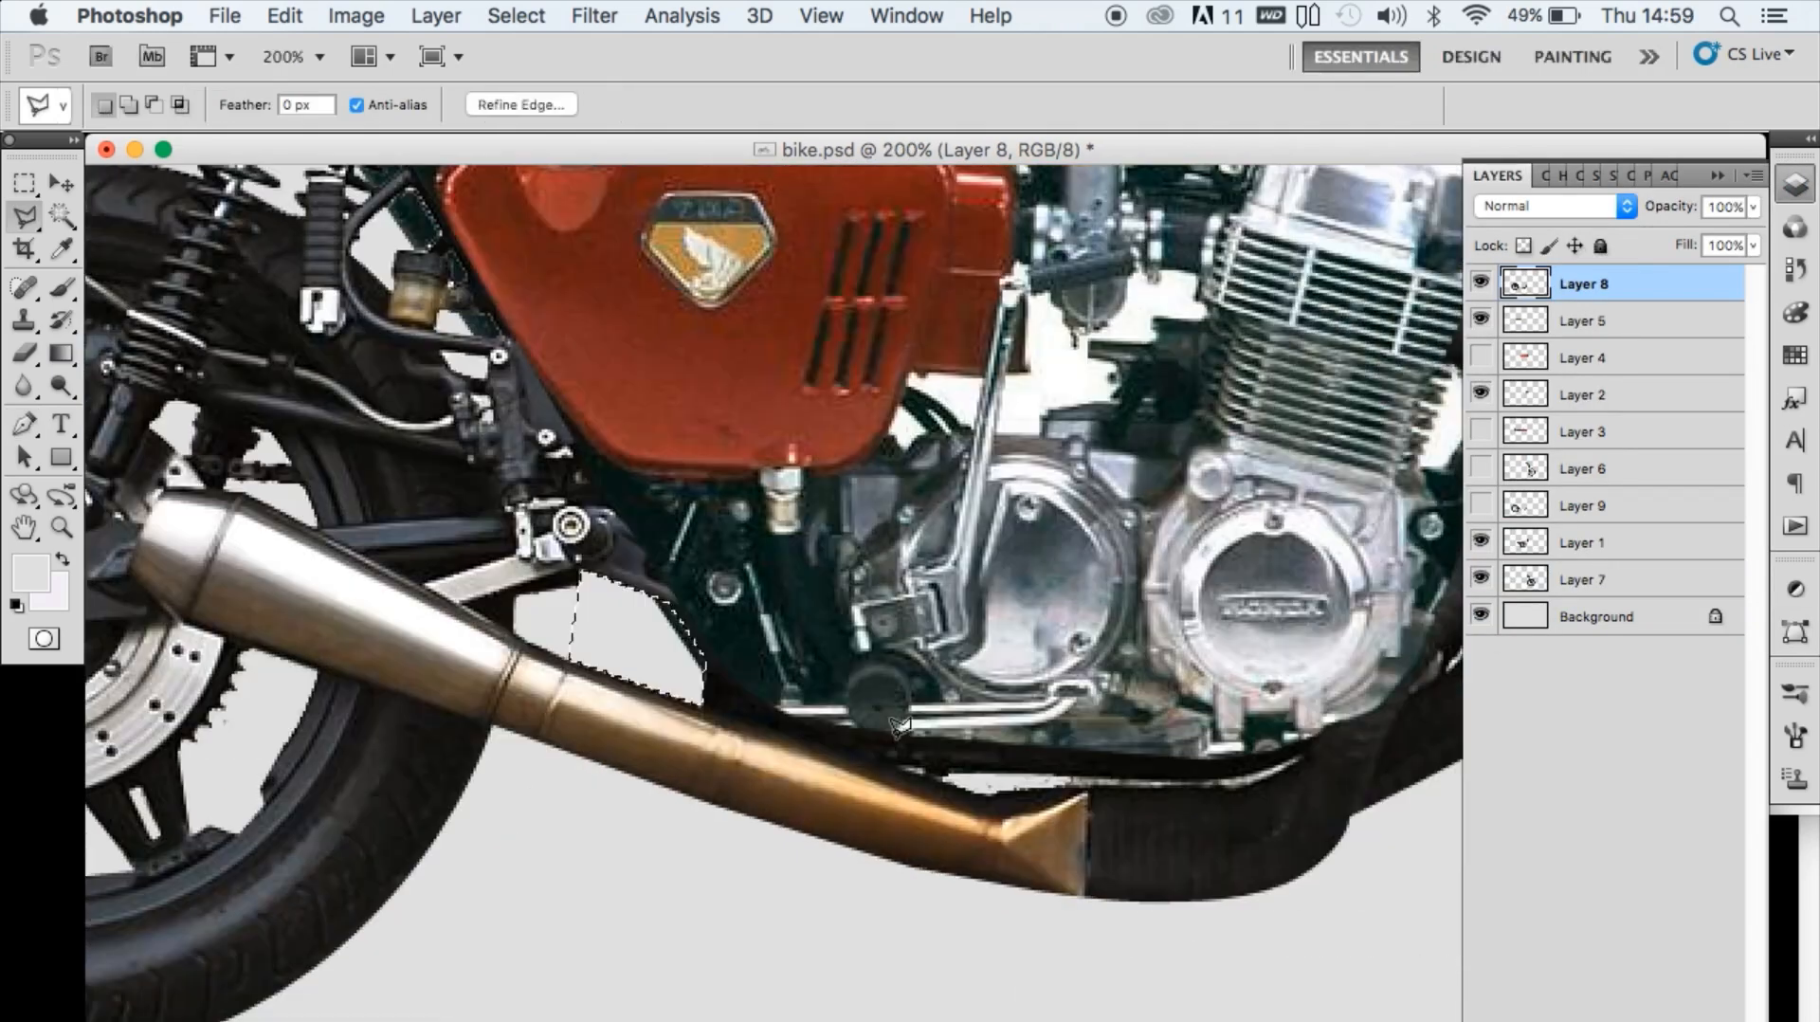
pyautogui.press('super+d')
pyautogui.press('super+minus')
pyautogui.press('super+minus')
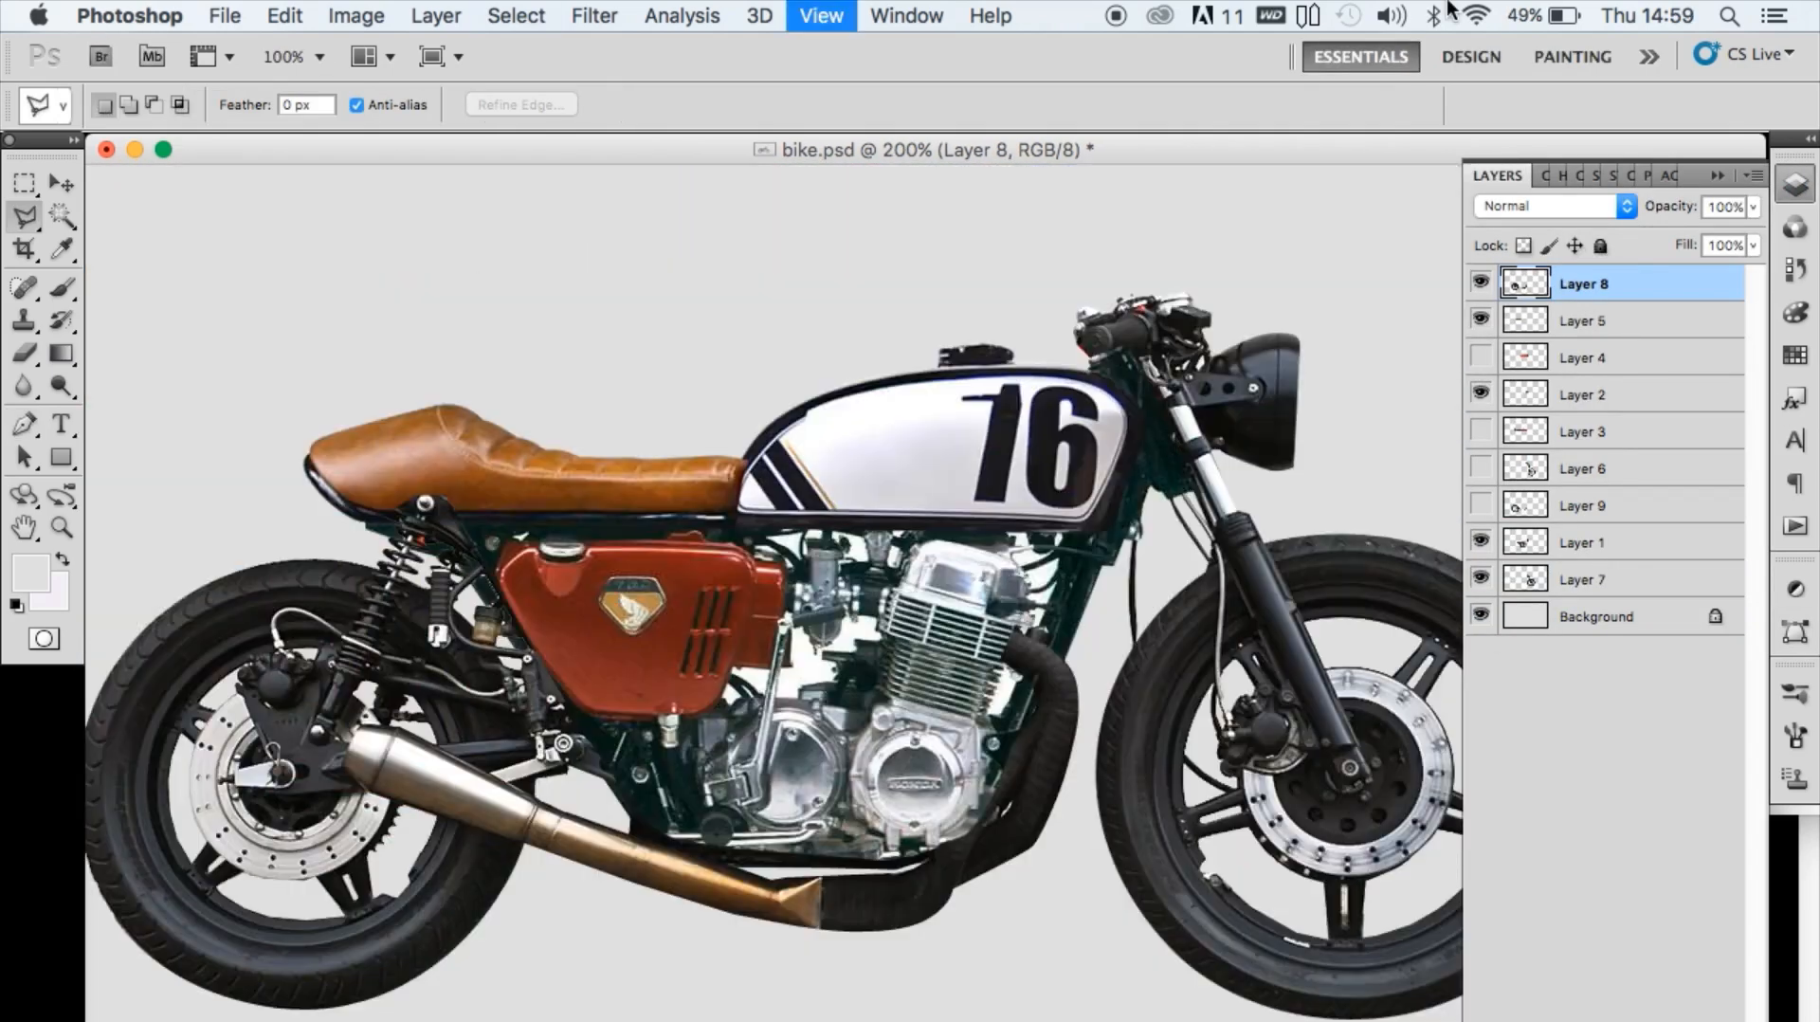
pyautogui.press('super+plus')
pyautogui.press('super+plus')
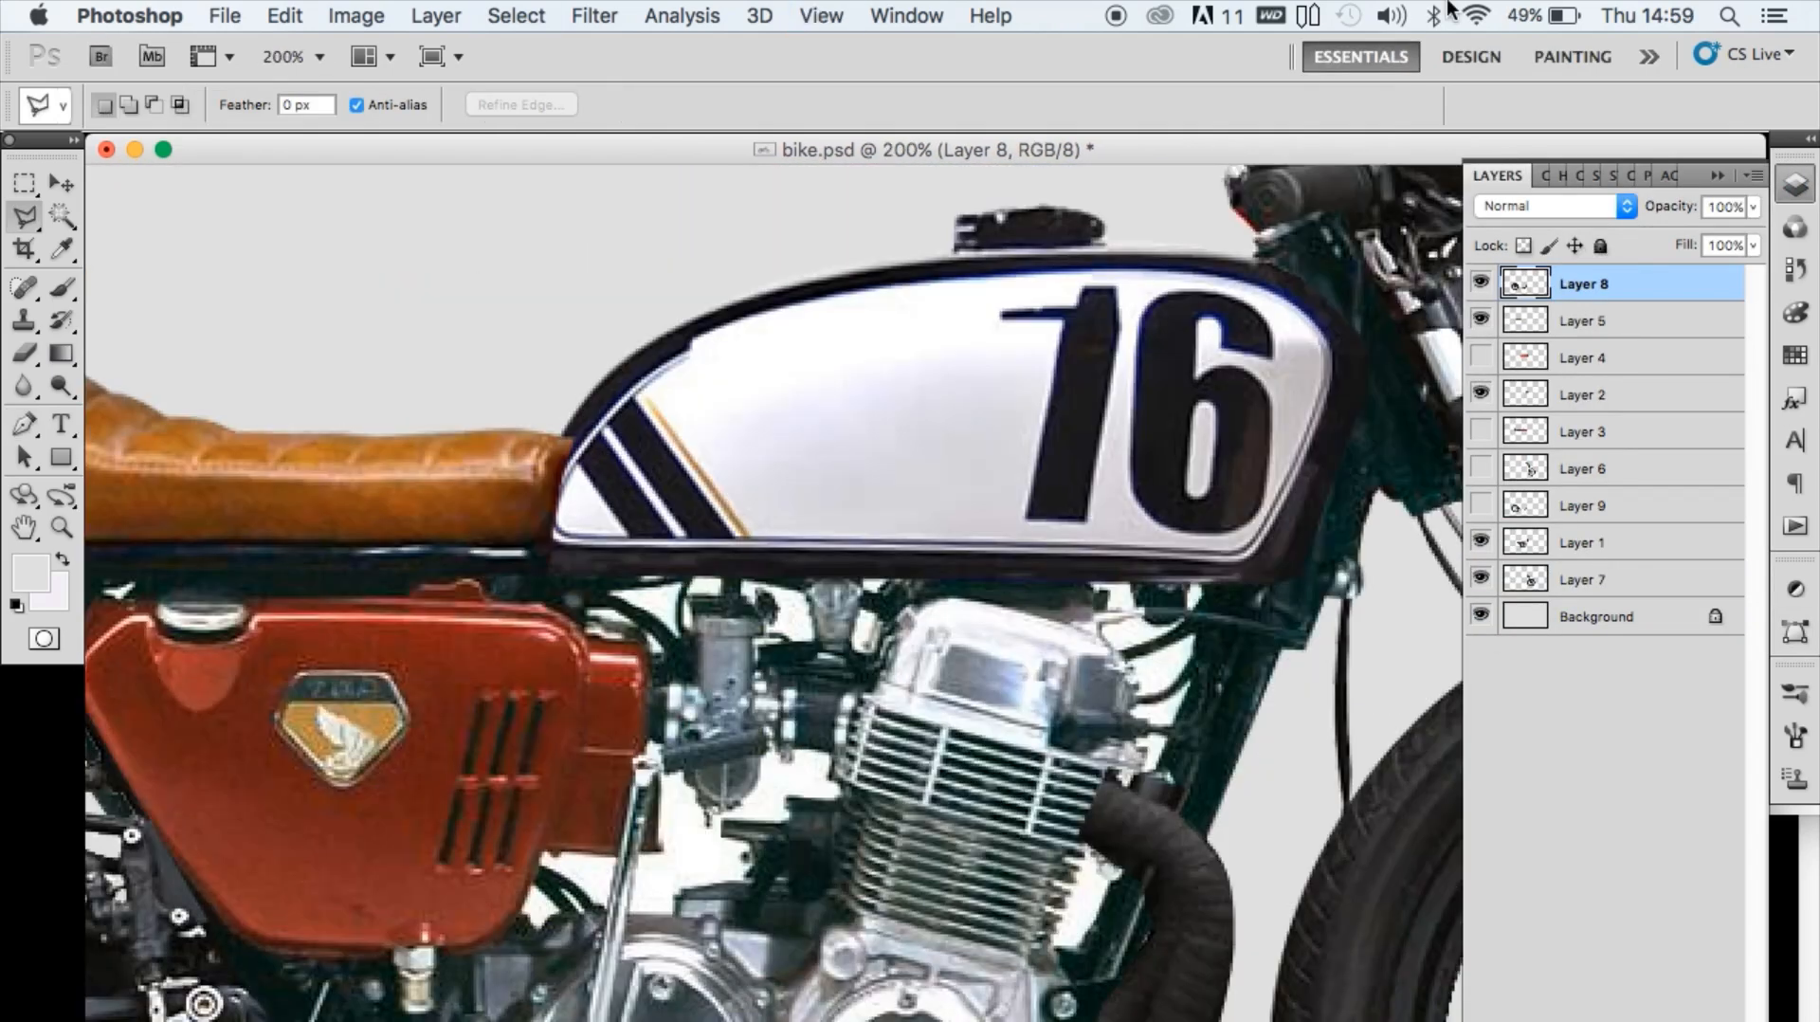
pyautogui.press('super+minus')
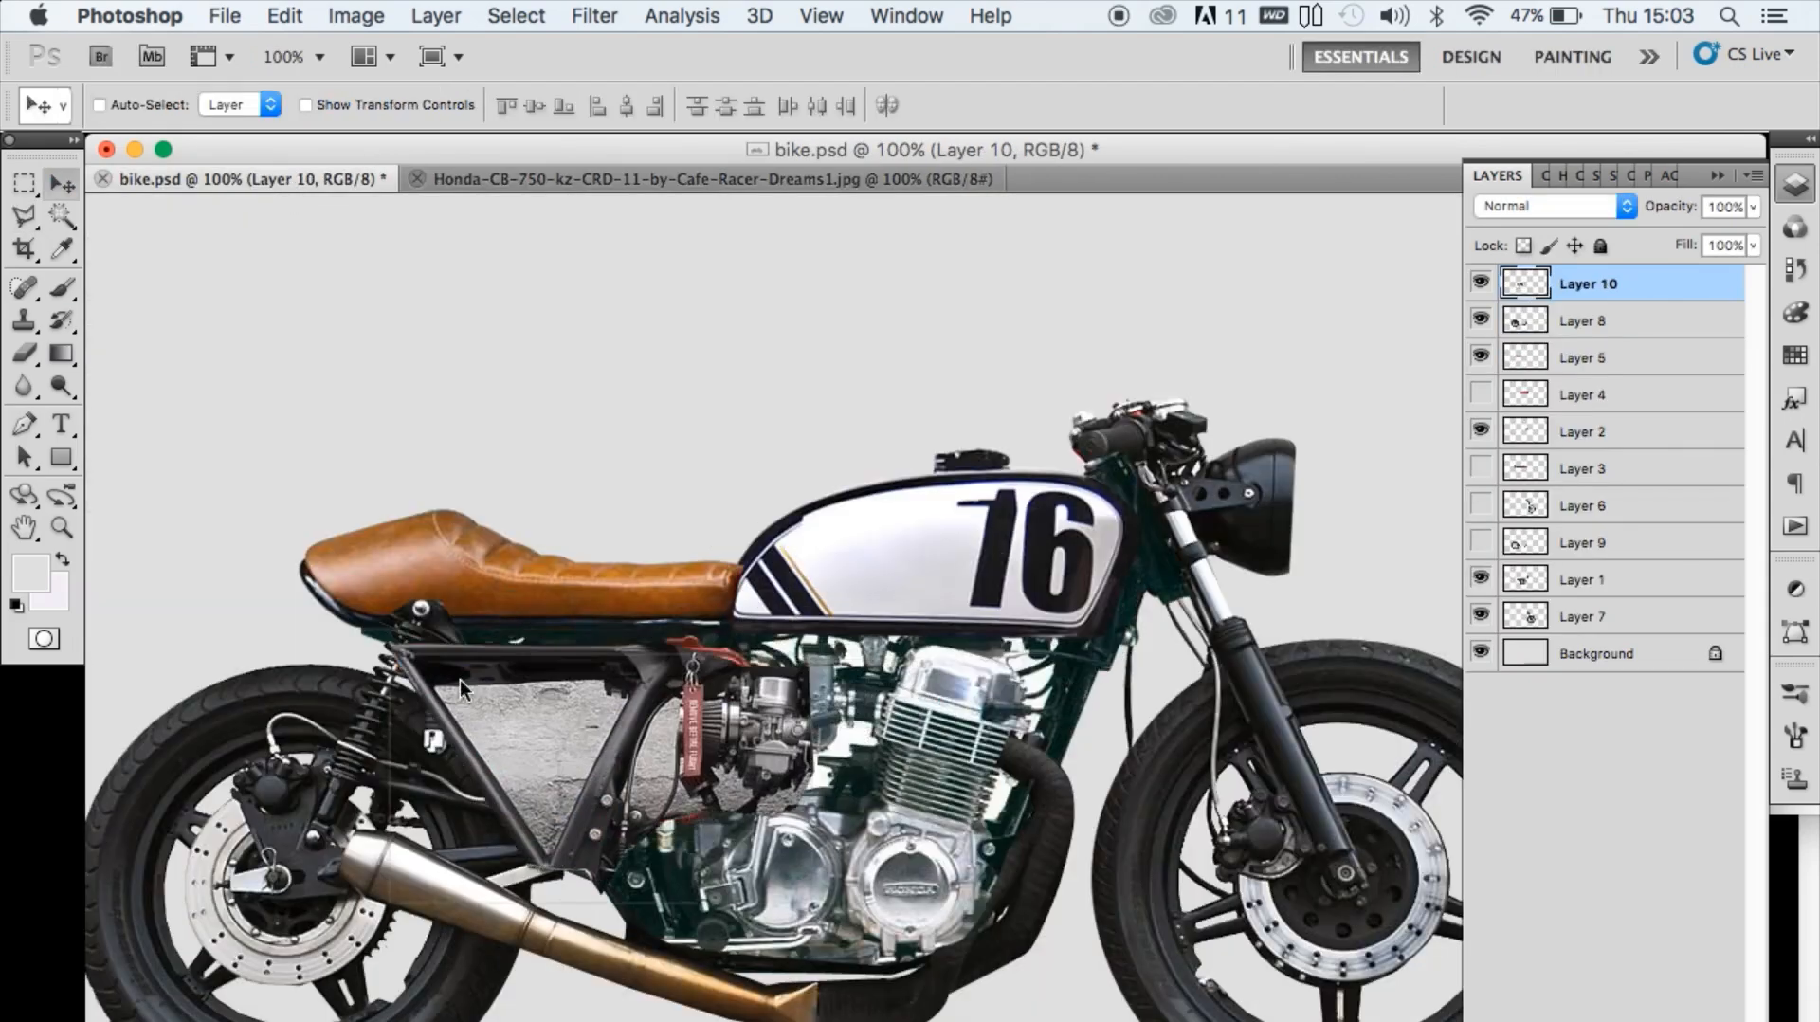
# - Position the black frame and carburettor section on Layer 10 beneath the seat and tank
pyautogui.moveTo(459, 679); pyautogui.dragTo(713, 709)
pyautogui.press('l')
pyautogui.press('super+plus')
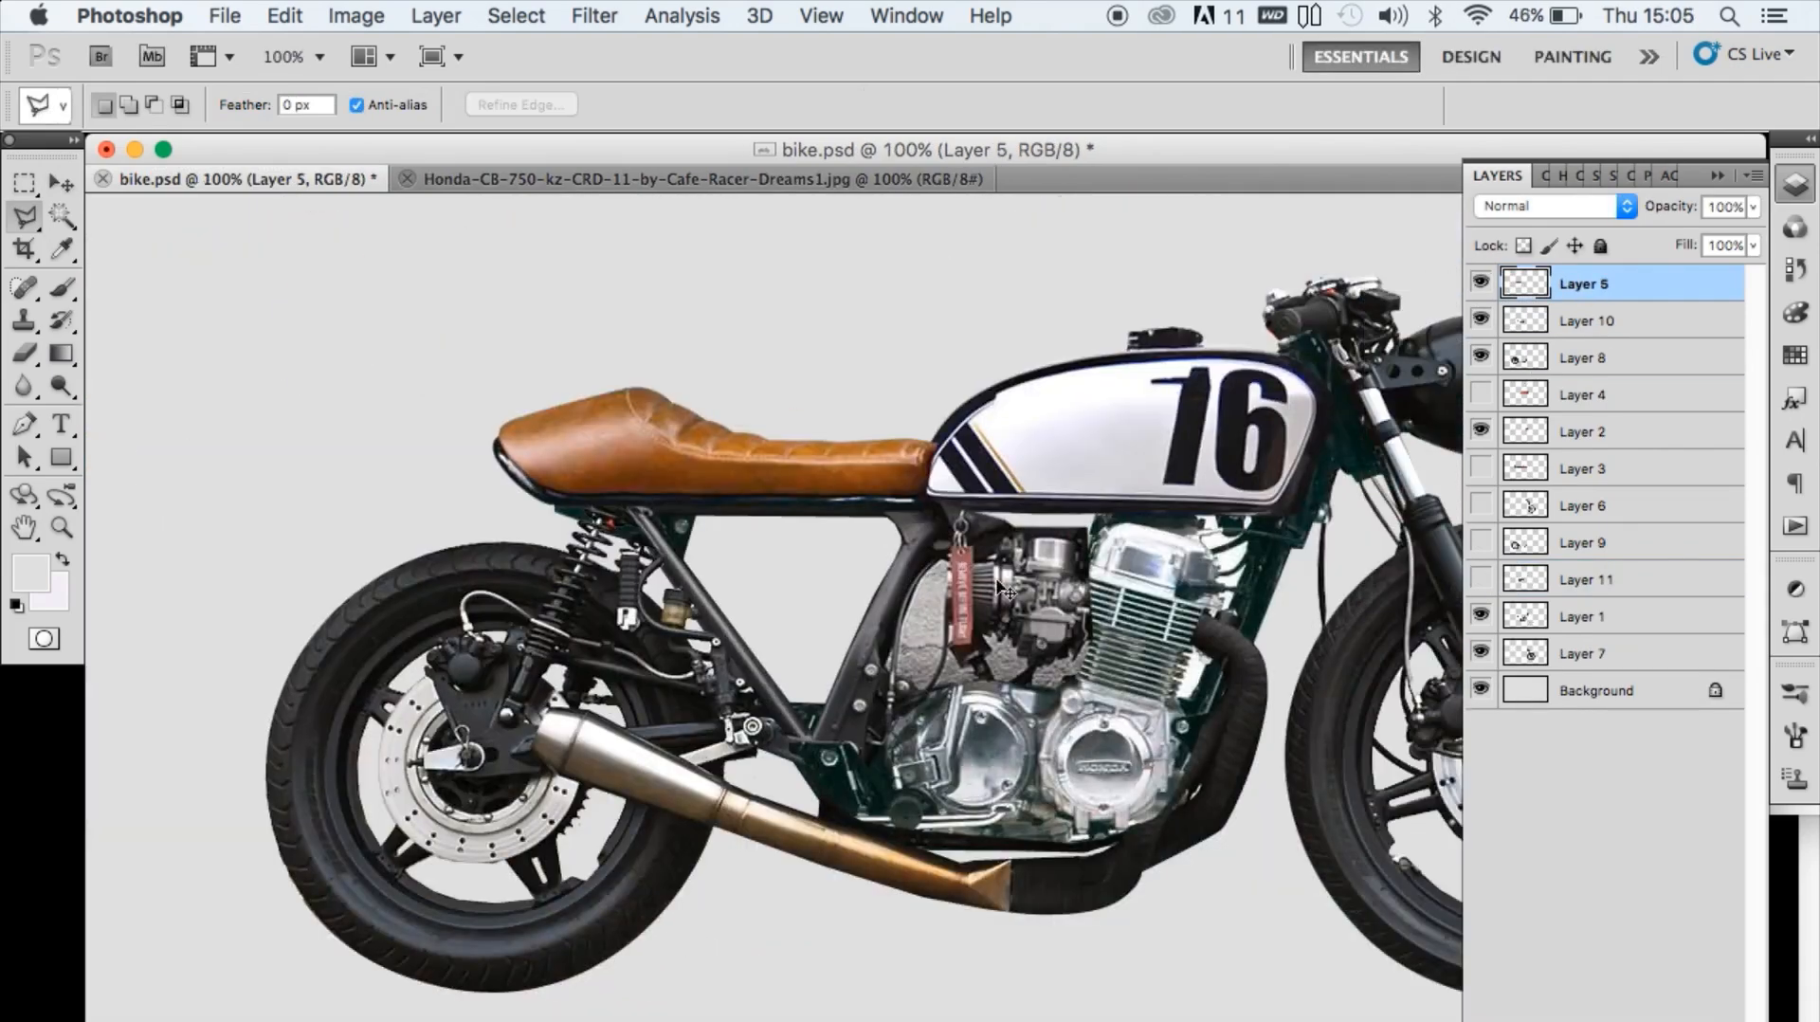
# - Trace around the carburettor and air filter below the tank with the Polygonal Lasso to separate them from the background
pyautogui.press('super+plus')
pyautogui.press('super+plus')
pyautogui.click(953, 544)
pyautogui.click(952, 650)
pyautogui.click(992, 664)
pyautogui.click(943, 797)
pyautogui.click(842, 892)
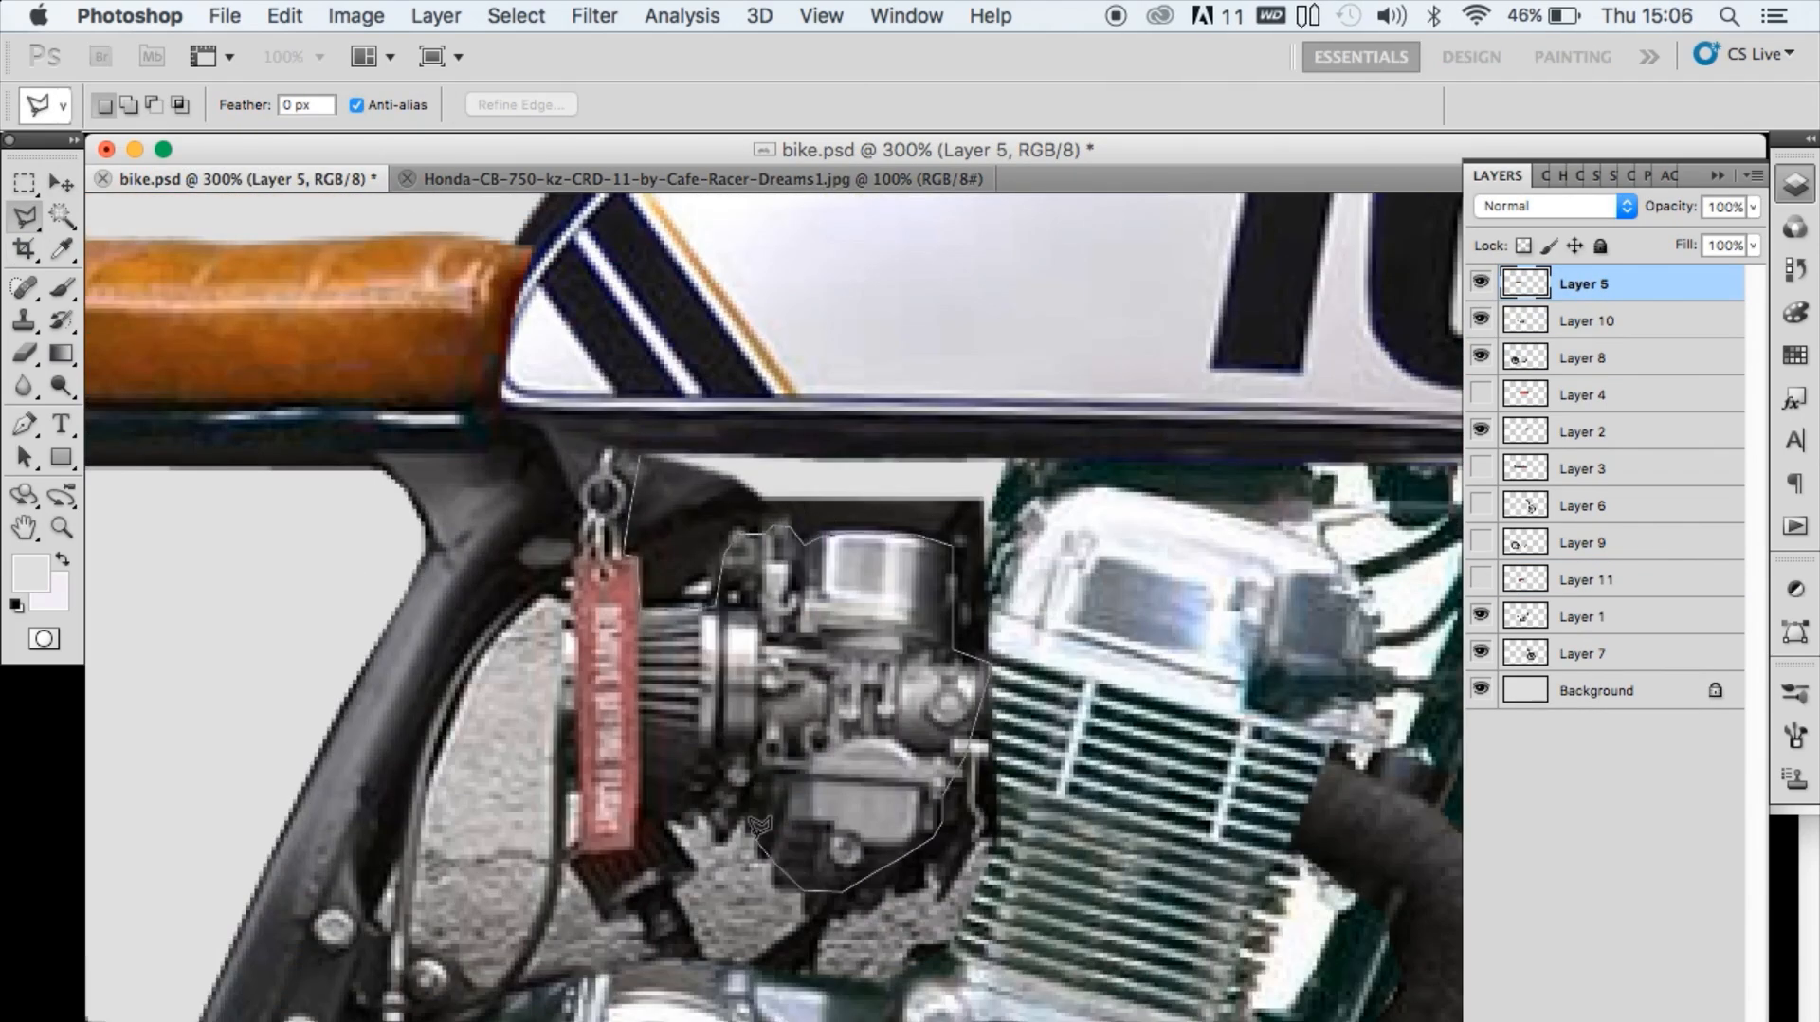
pyautogui.click(749, 824)
pyautogui.click(655, 817)
pyautogui.scroll(-5, 680, 824)
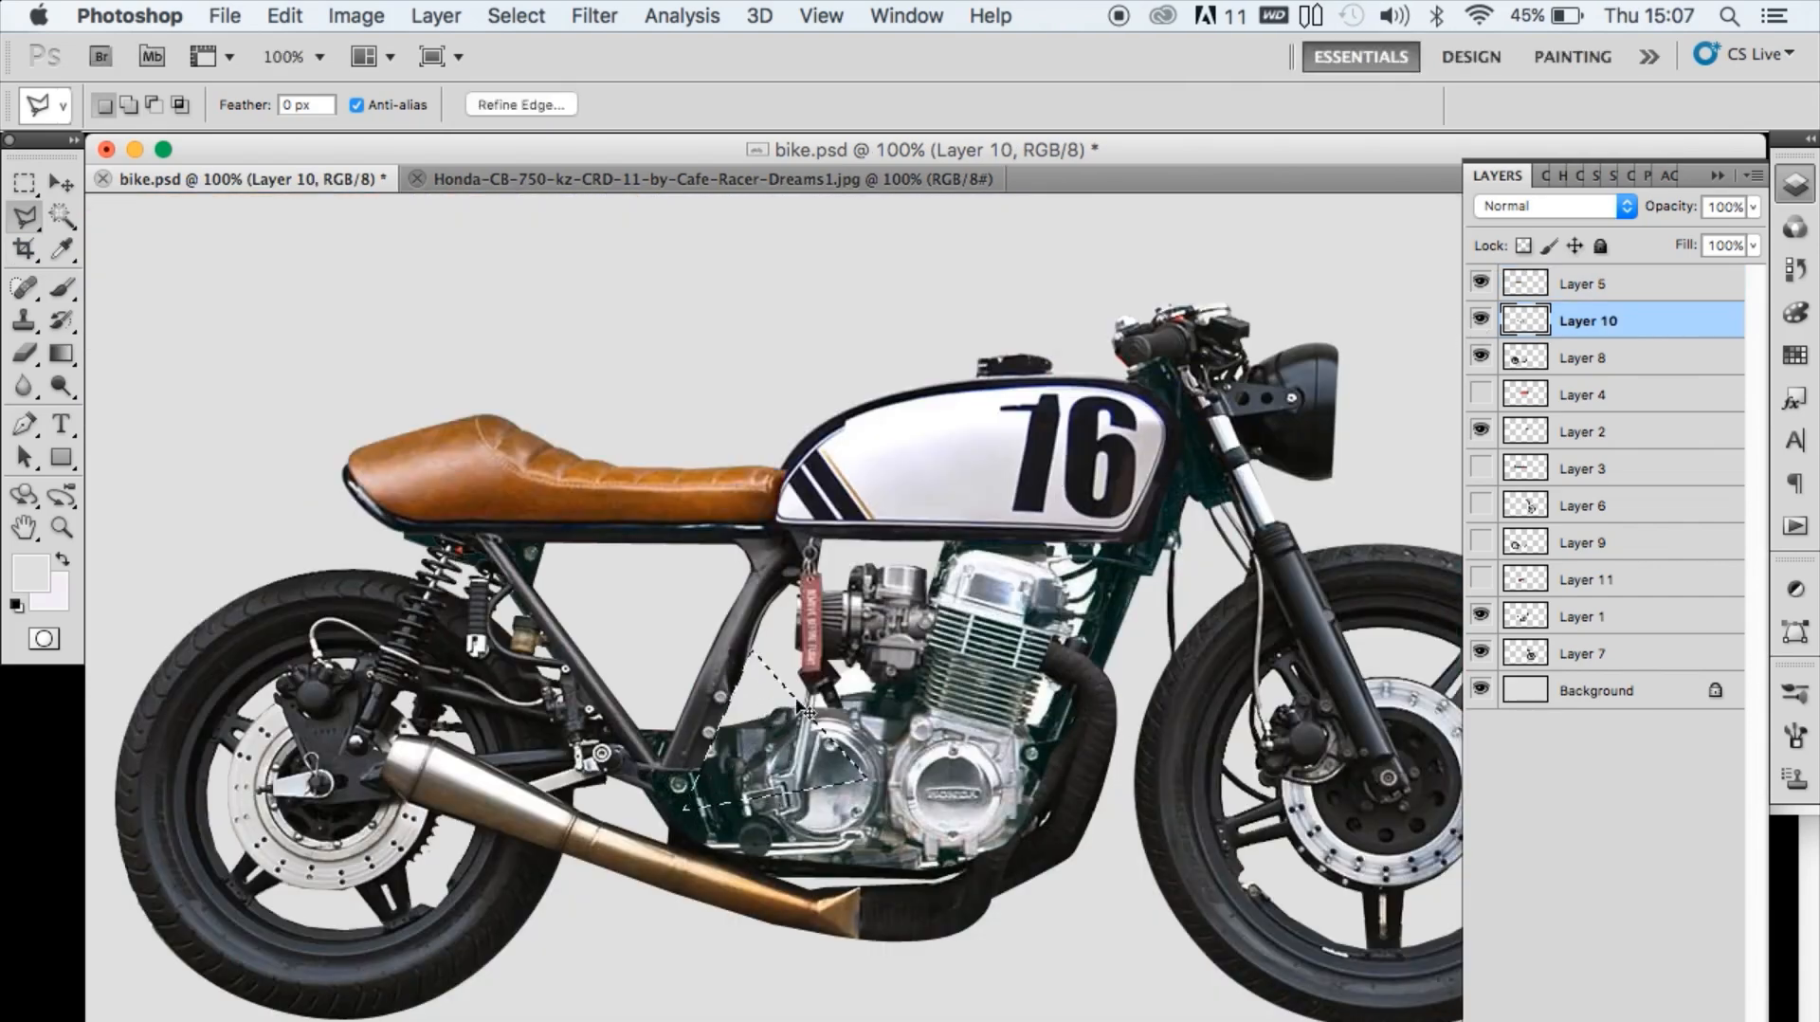
# - Draw a flat black elliptical shadow under the rear wheel above the Background layer and soften it with a 5.1-pixel Gaussian Blur
pyautogui.press('e')
pyautogui.press('v')
pyautogui.scroll(-5, 942, 393)
pyautogui.scroll(3, 942, 393)
pyautogui.click(1596, 690)
pyautogui.click(25, 184)
pyautogui.moveTo(281, 896); pyautogui.dragTo(528, 937)
pyautogui.hotkey('alt', 'BackSpace')
pyautogui.click(62, 560)
pyautogui.press('super+d')
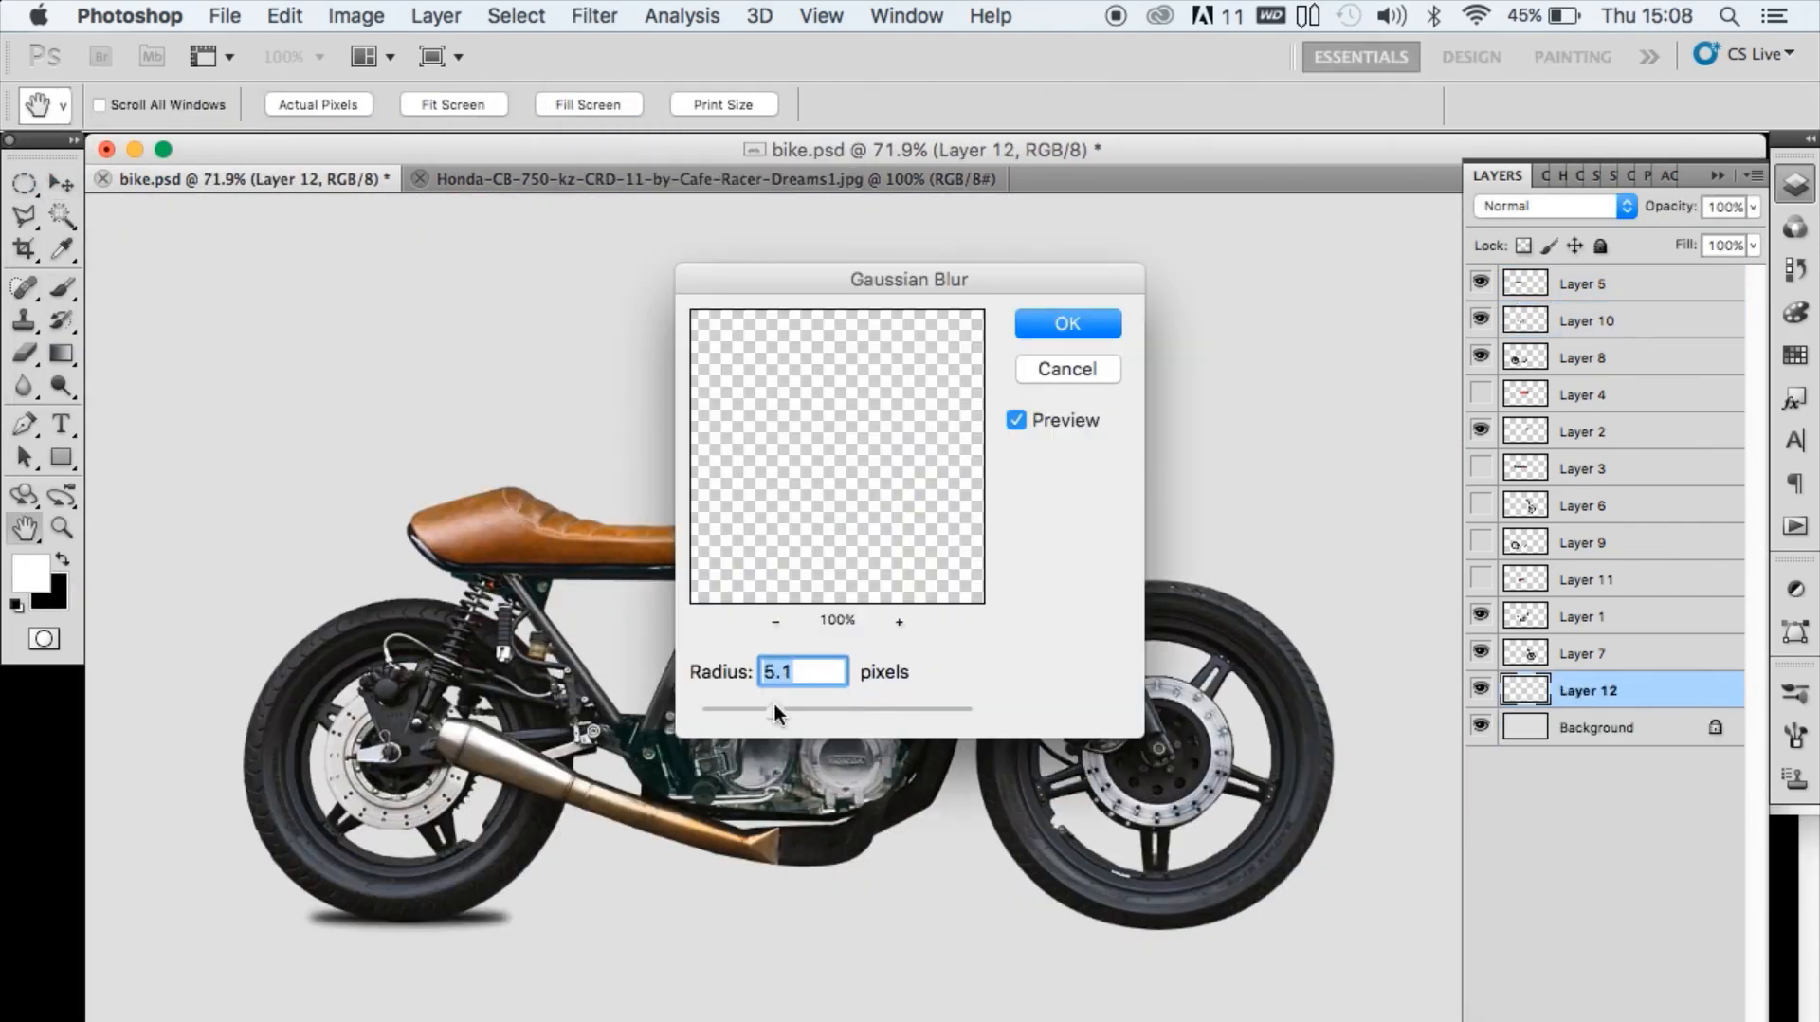
pyautogui.click(1068, 324)
# - Duplicate the rear wheel shadow, transform and blur the copy, and lower the opacity of Layer 12
pyautogui.press('super+j')
pyautogui.press('super+t')
pyautogui.press('Return')
pyautogui.click(1068, 325)
pyautogui.click(1589, 727)
pyautogui.moveTo(1754, 206); pyautogui.dragTo(1703, 239)
# - Group the two rear shadow layers and place a copy of the group under the front wheel
pyautogui.keyDown('shift'); pyautogui.click(1603, 690); pyautogui.keyUp('shift')
pyautogui.press('super+g')
pyautogui.moveTo(407, 917); pyautogui.dragTo(1157, 917)
# - Duplicate a shadow layer in Group 1 copy, stretch it along the ground between the wheels and reduce the shadow opacity
pyautogui.click(1511, 689)
pyautogui.click(1609, 760)
pyautogui.press('super+minus')
pyautogui.press('super+j')
pyautogui.press('super+t')
pyautogui.press('Return')
pyautogui.click(1511, 763)
pyautogui.moveTo(1753, 207); pyautogui.dragTo(1690, 239)
# - Expand Group 1, select its Layer 12 copy, and inspect the finished bike and shadows in full-screen view
pyautogui.click(1512, 832)
pyautogui.click(1624, 868)
pyautogui.press('f')
pyautogui.press('f')
pyautogui.press('super+plus')
pyautogui.press('super+plus')
pyautogui.moveTo(1136, 492); pyautogui.dragTo(1219, 389)
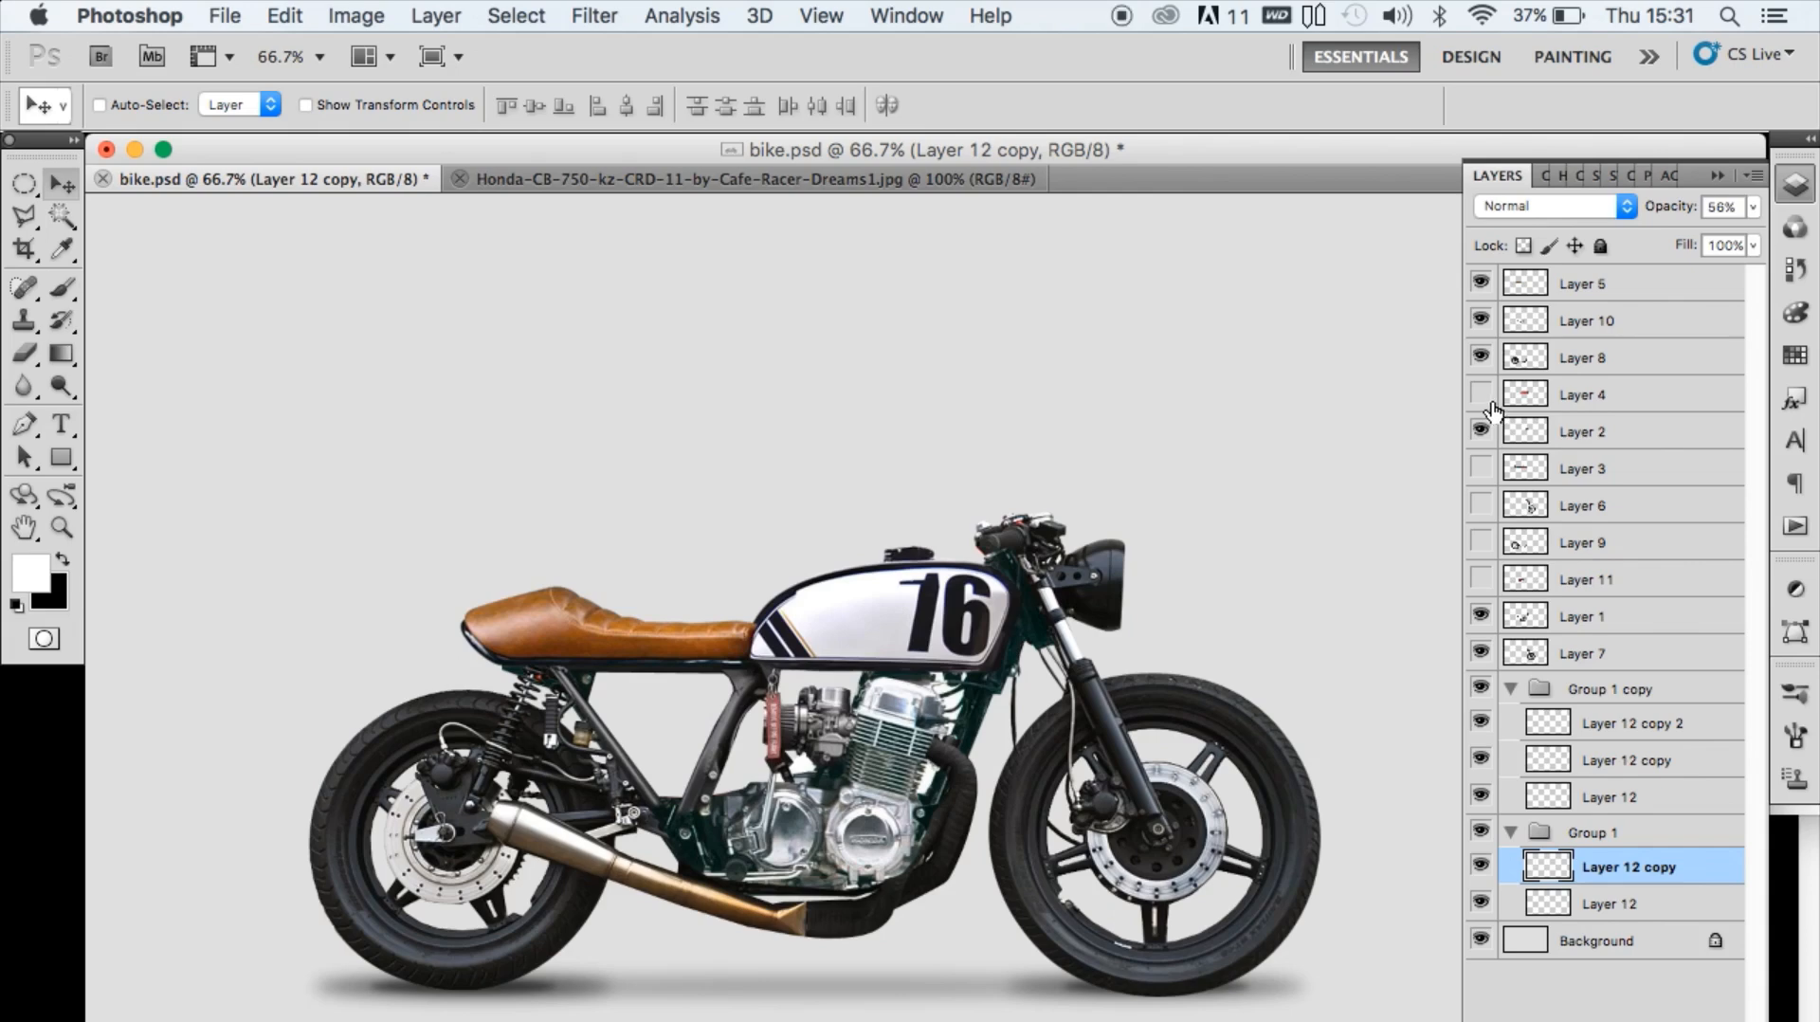
# - Show the red Honda tank on Layer 4 in place of the Layer 2 tank and narrow it to meet the seat
pyautogui.click(1480, 394)
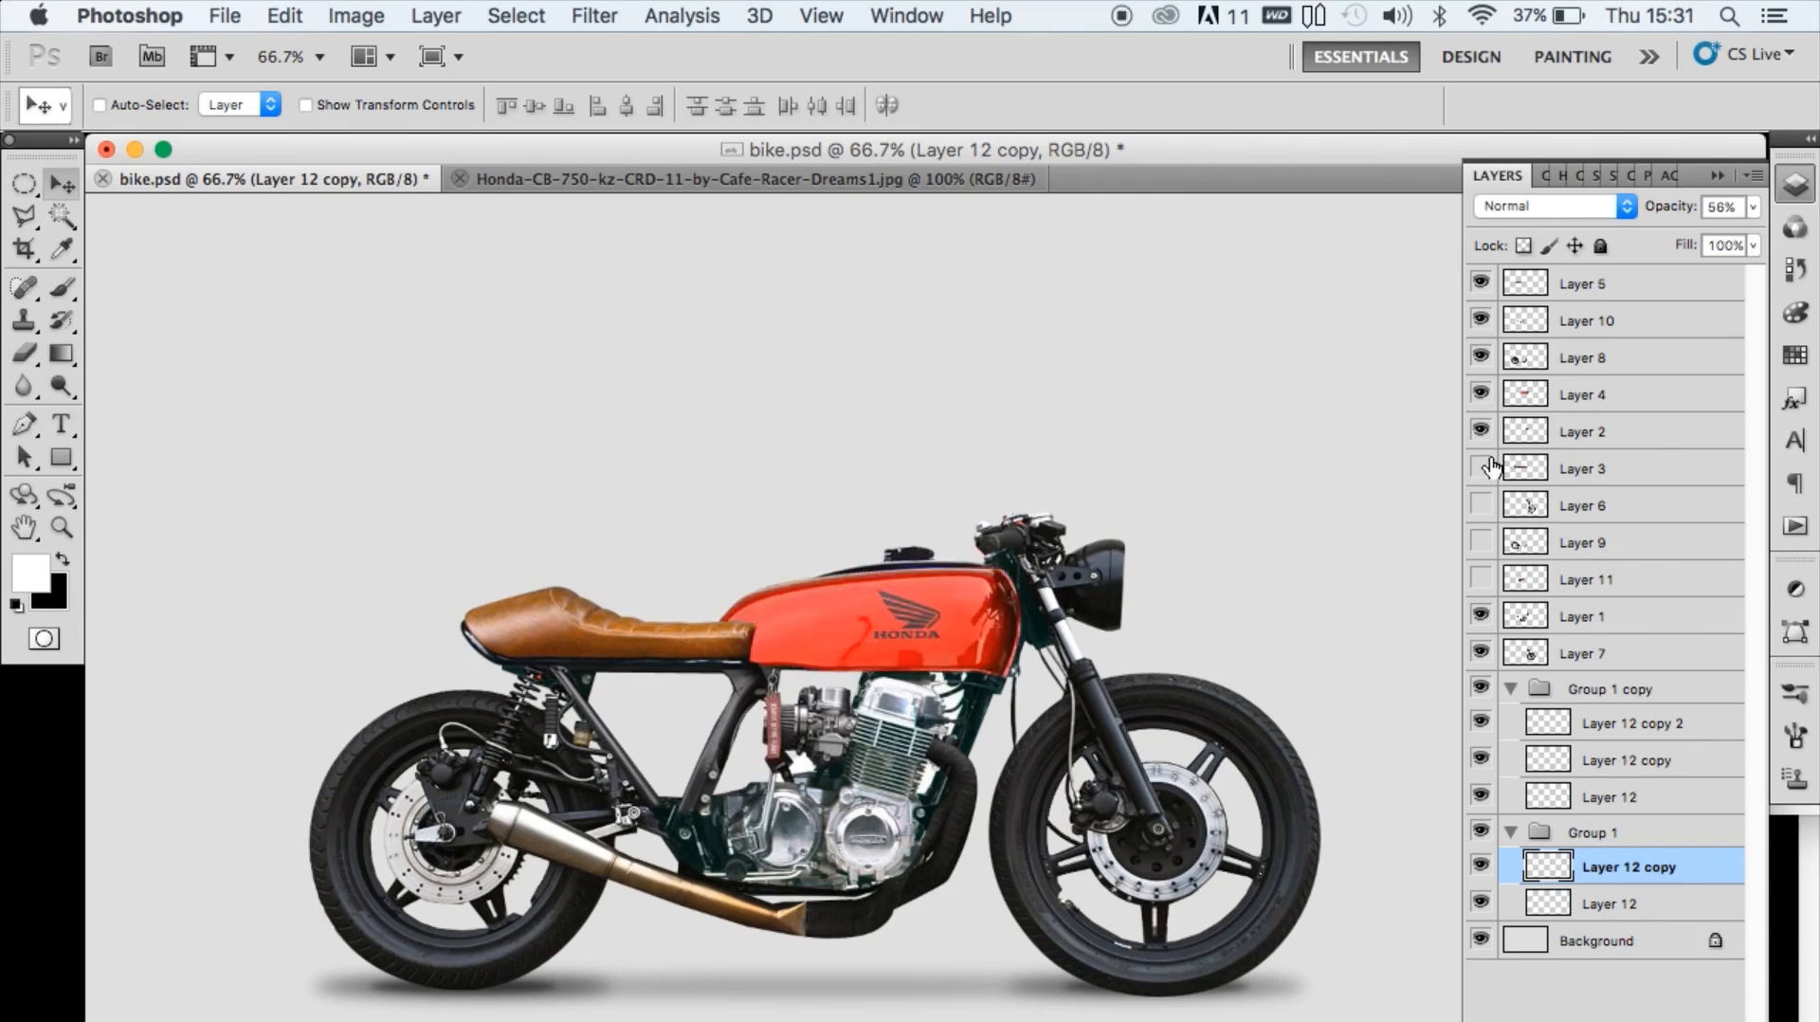
pyautogui.click(1480, 431)
pyautogui.click(1611, 395)
pyautogui.press('super+t')
pyautogui.moveTo(702, 617); pyautogui.dragTo(734, 617)
pyautogui.press('Return')
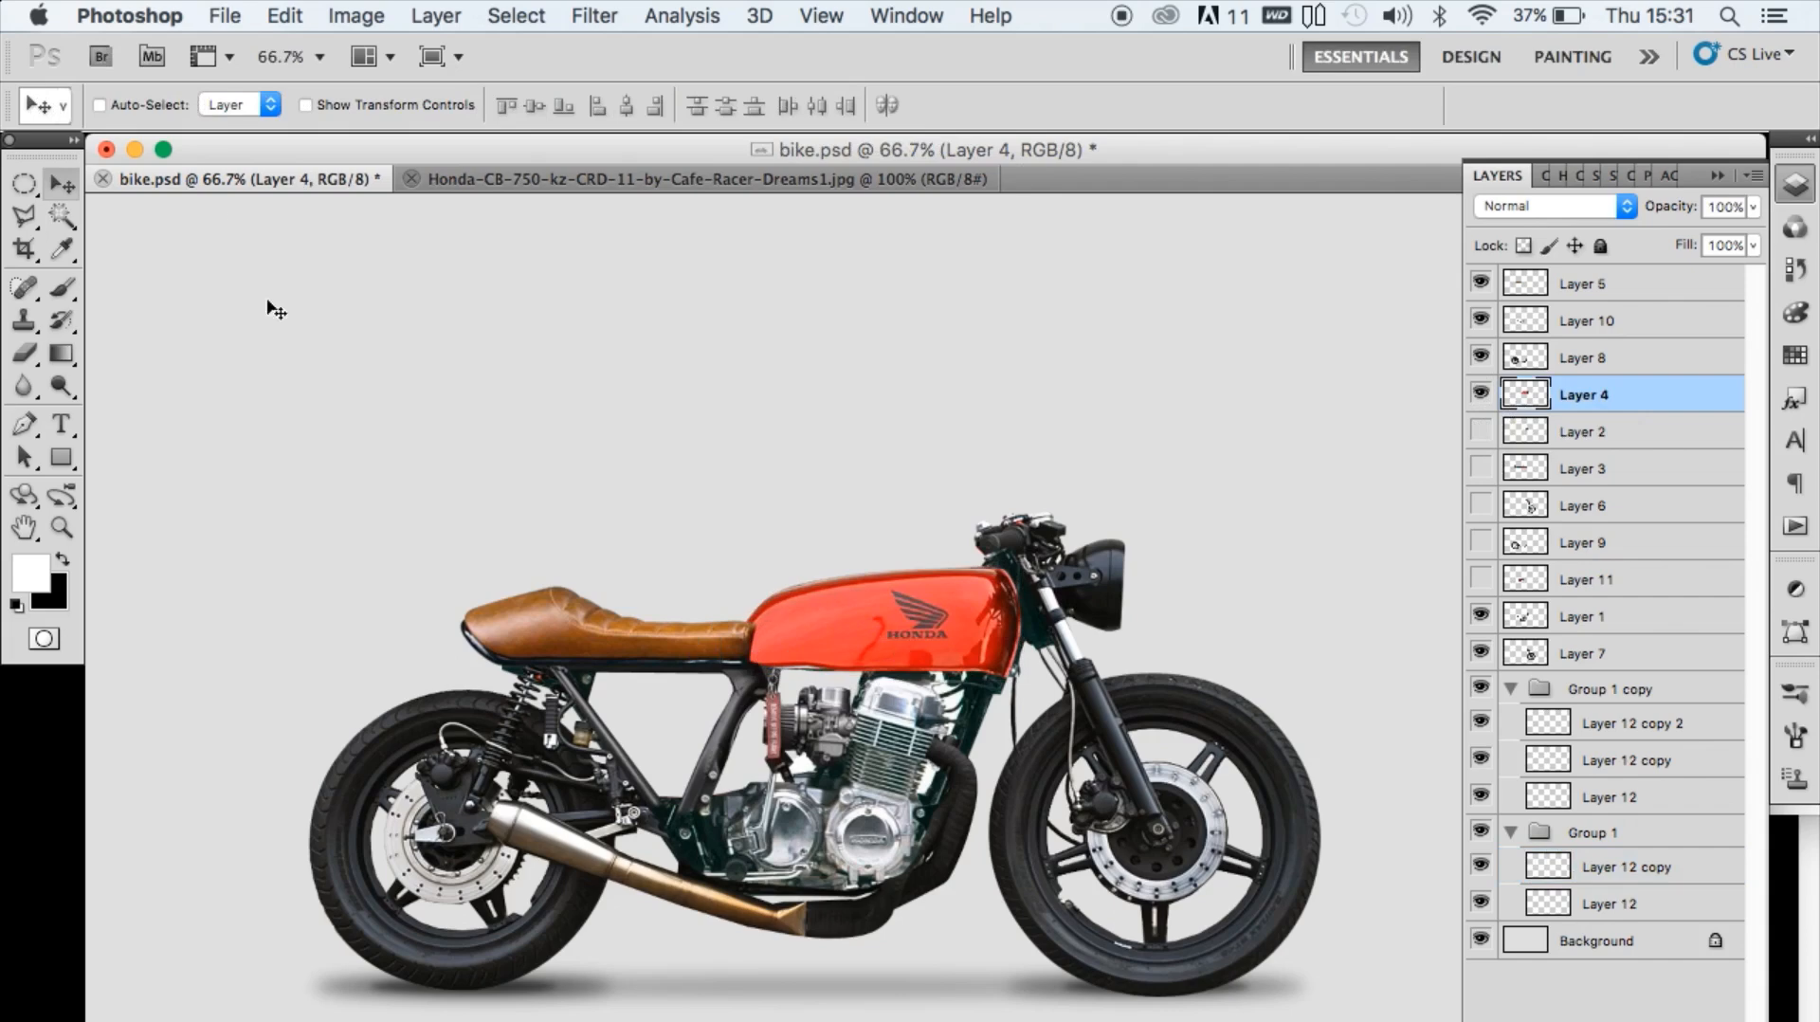
# - Recolour the Layer 4 tank green by applying Hue/Saturation with the hue at +101
pyautogui.click(327, 14)
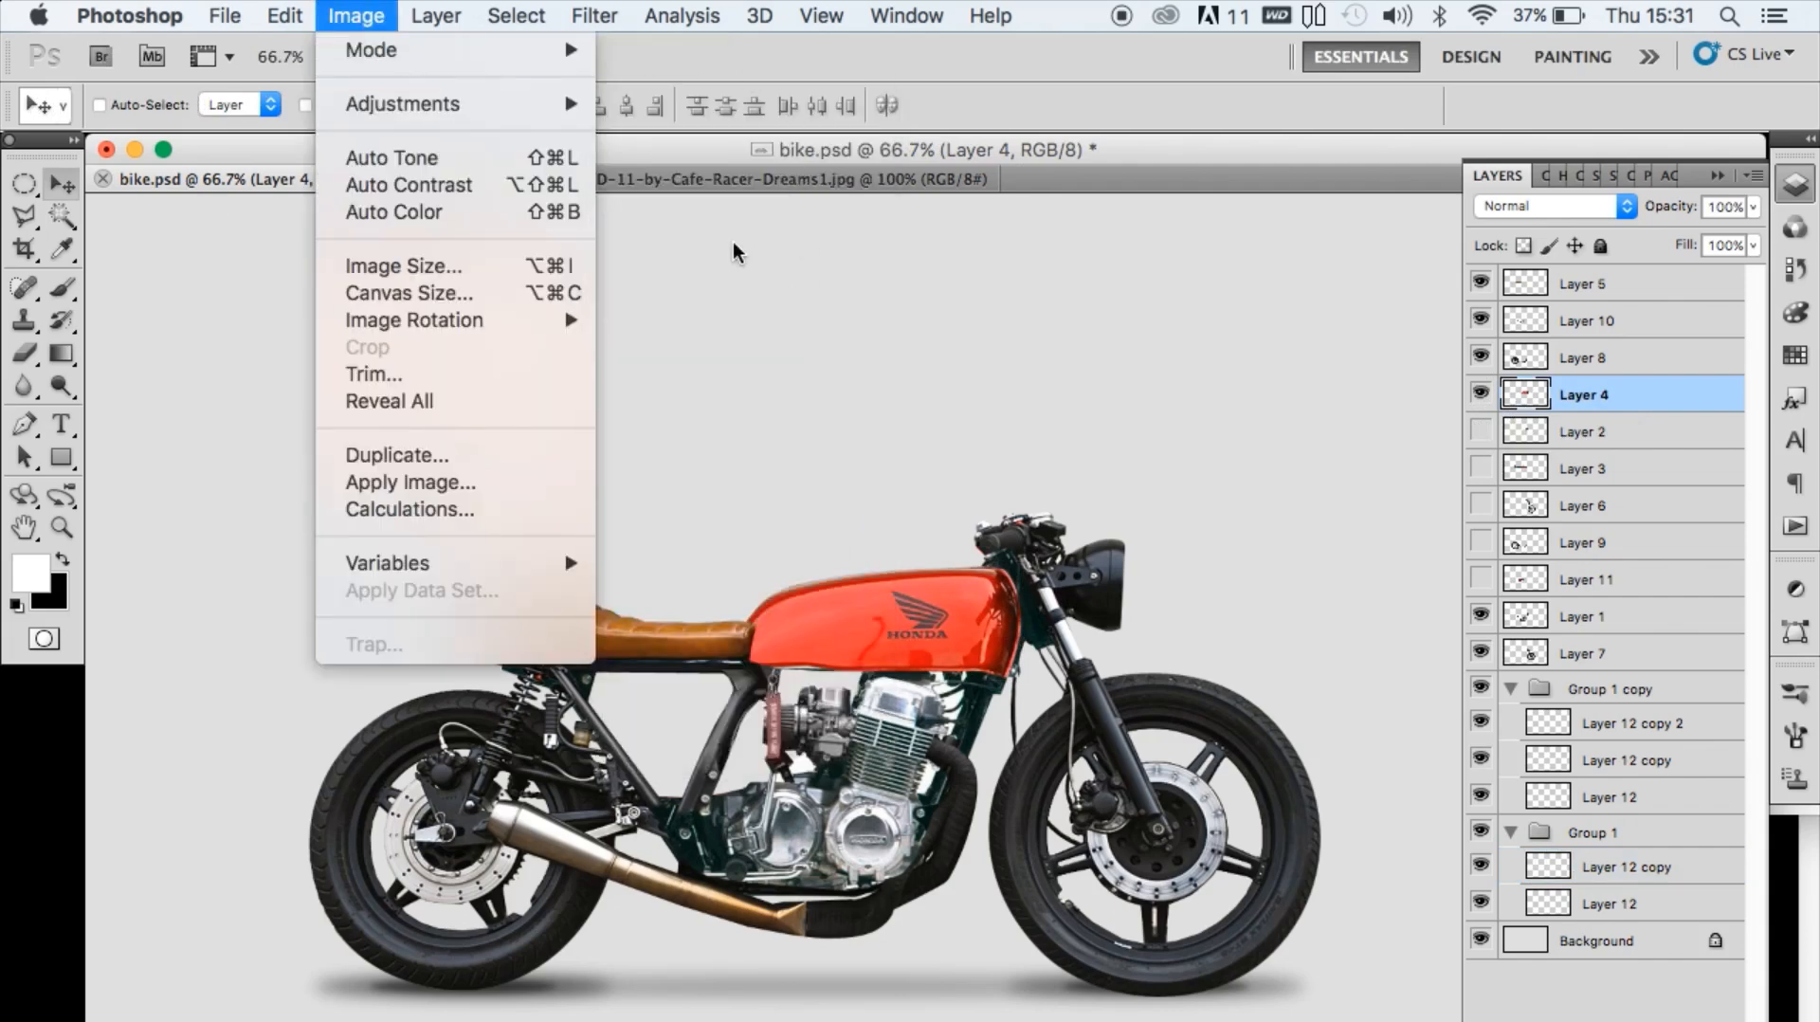
pyautogui.moveTo(424, 94)
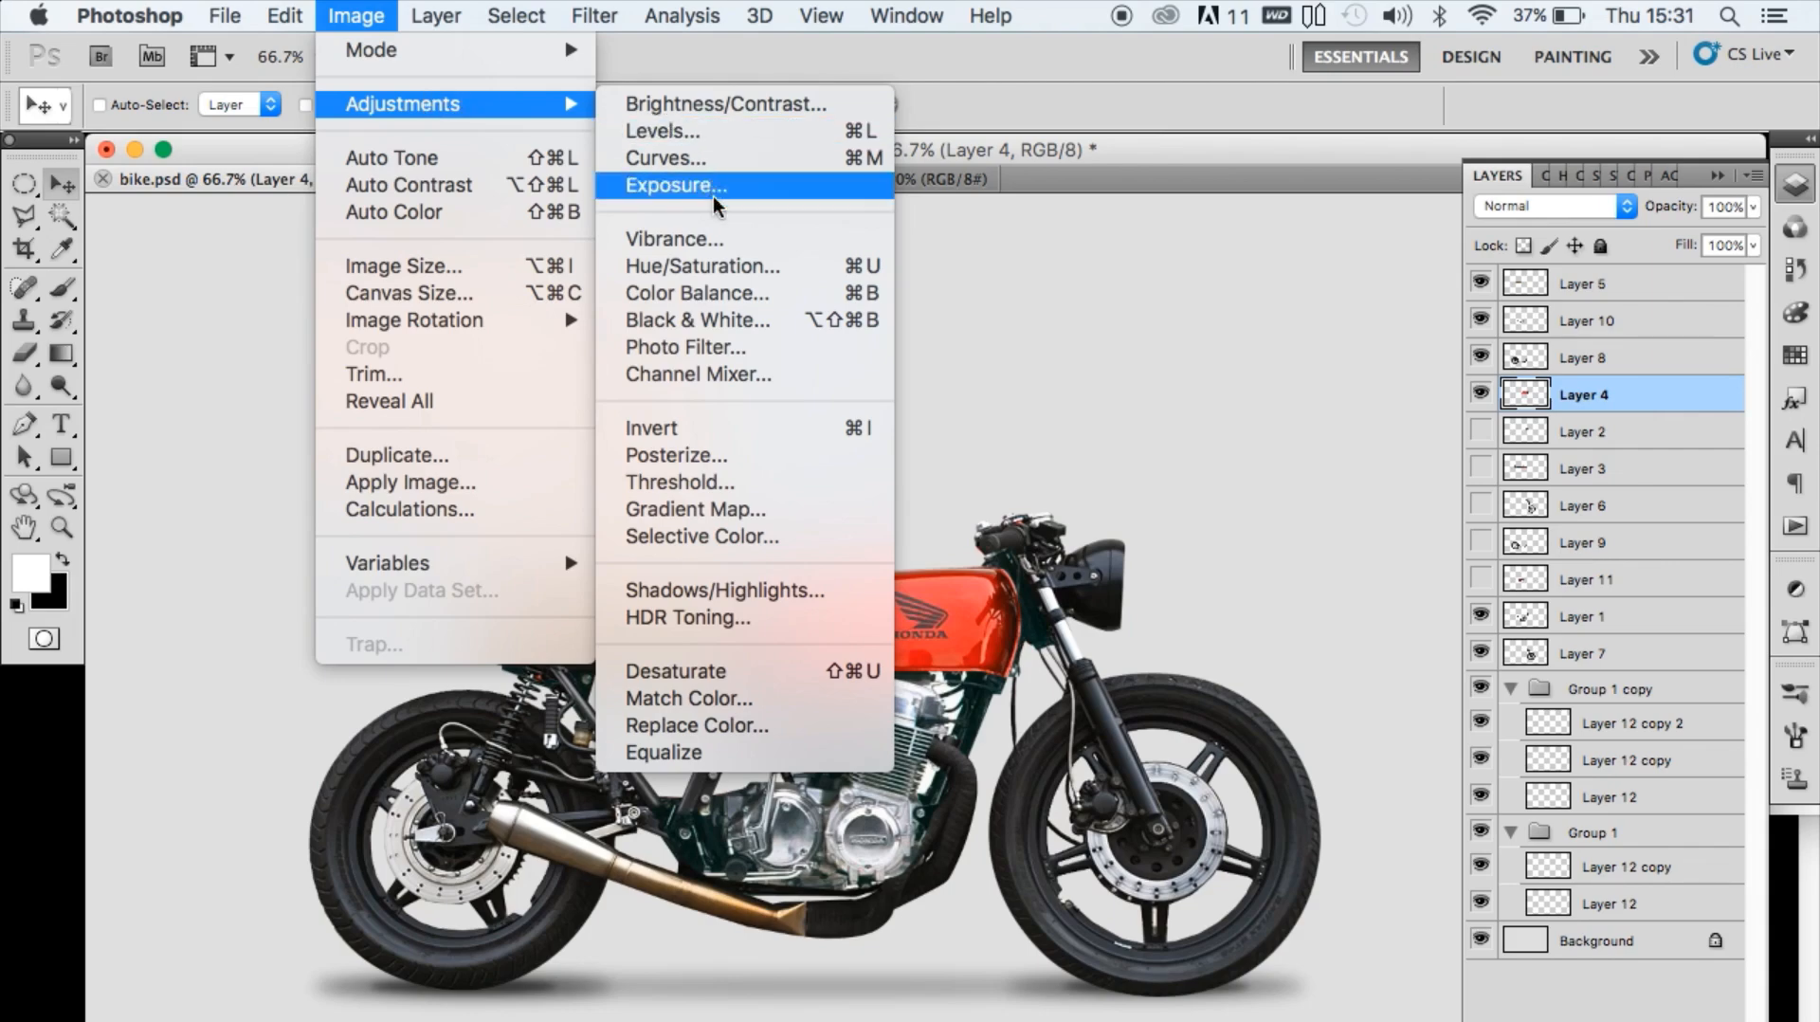
pyautogui.click(712, 267)
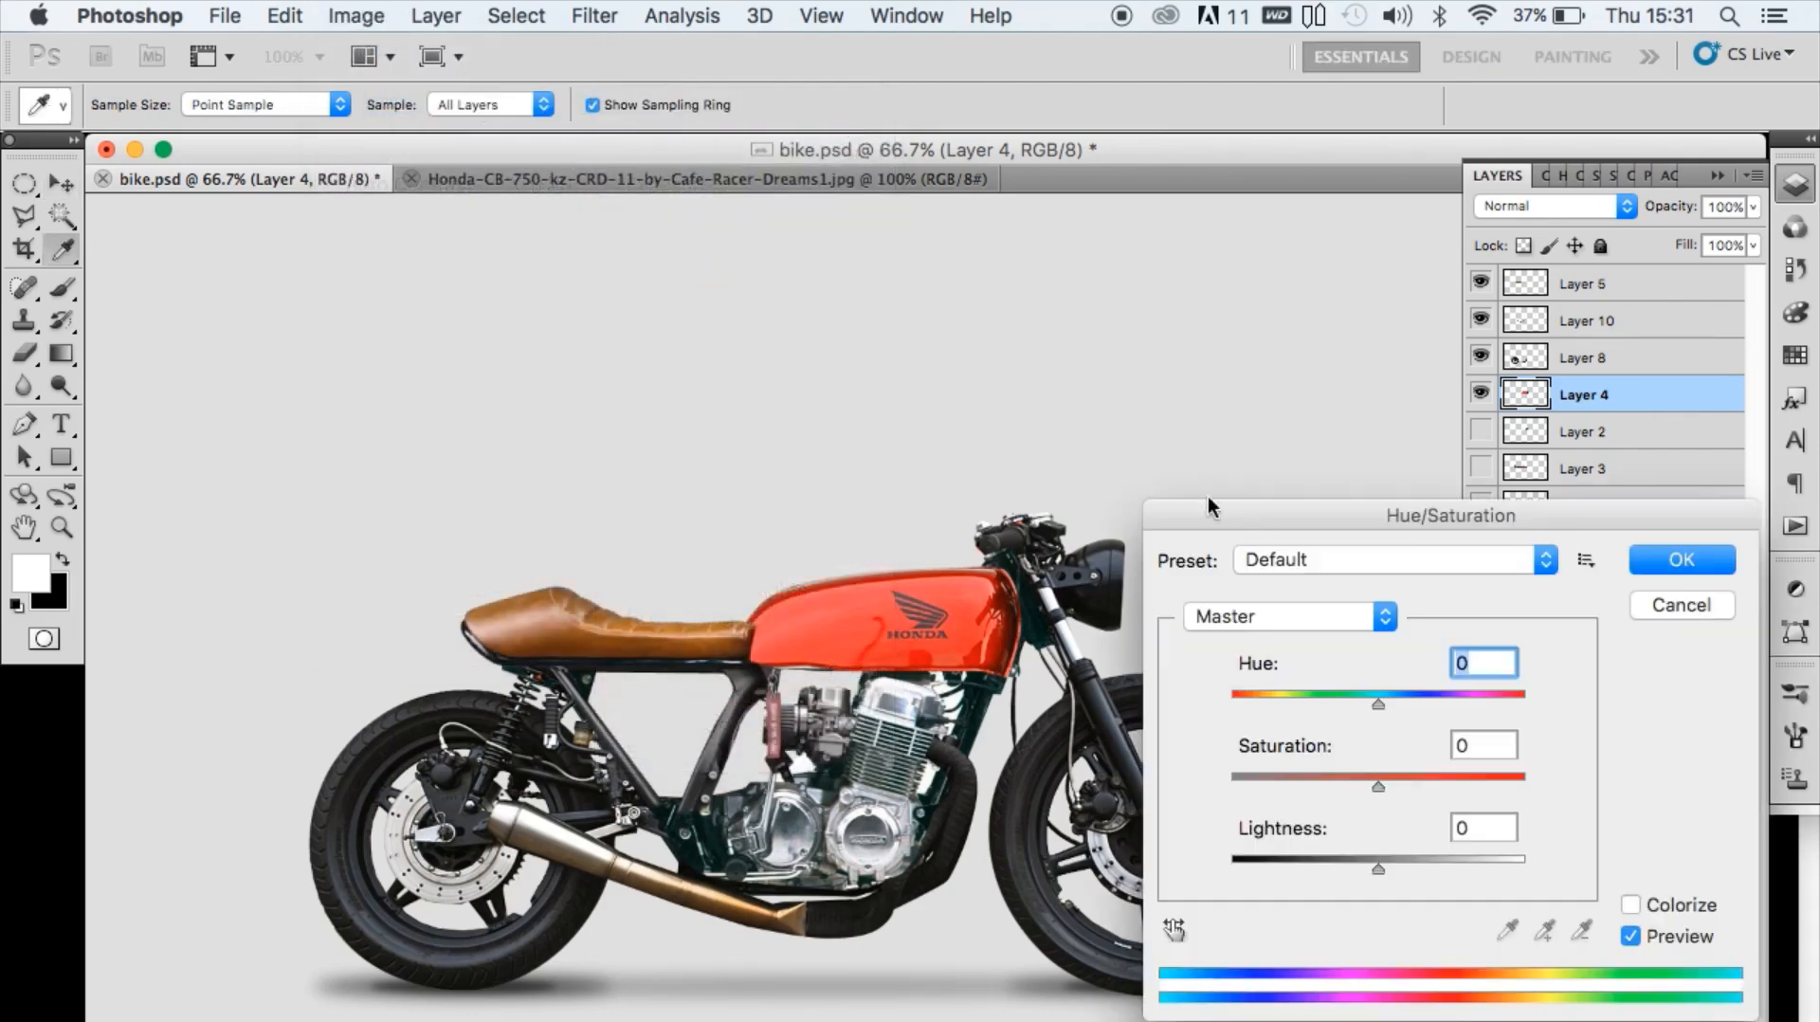
pyautogui.moveTo(1376, 706); pyautogui.dragTo(1475, 702)
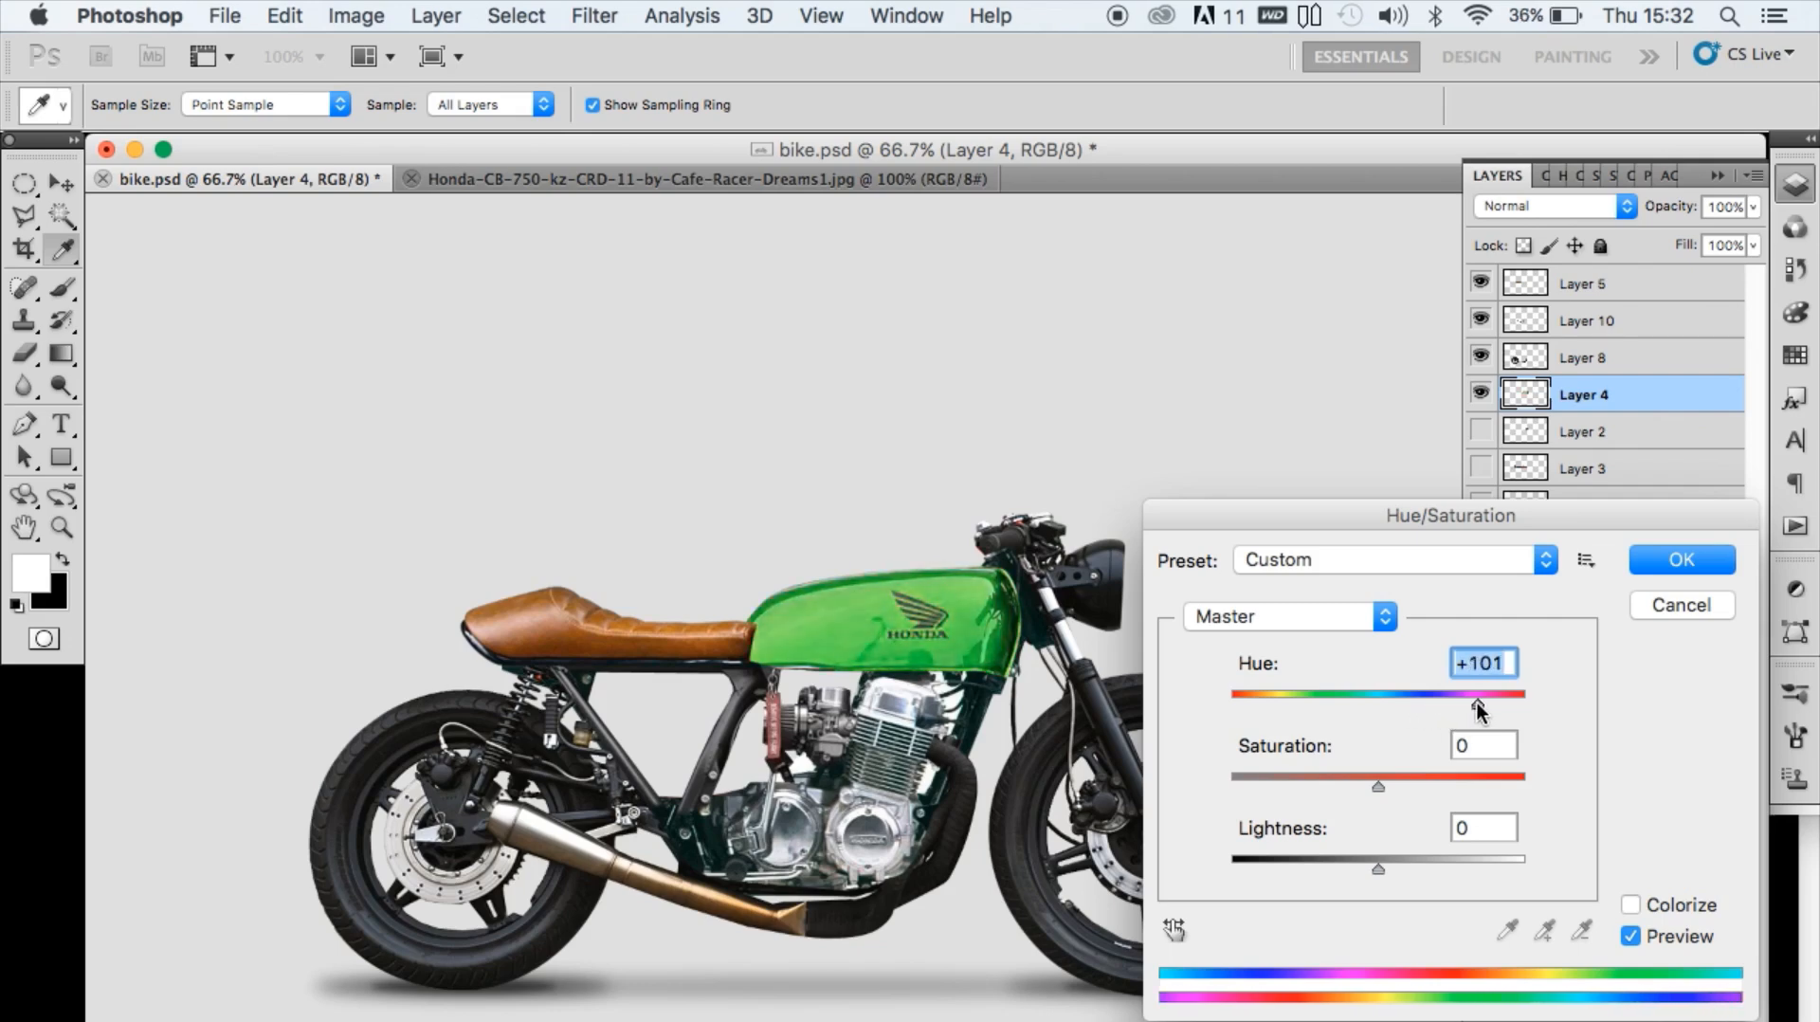
pyautogui.click(1662, 567)
pyautogui.scroll(-3, 842, 495)
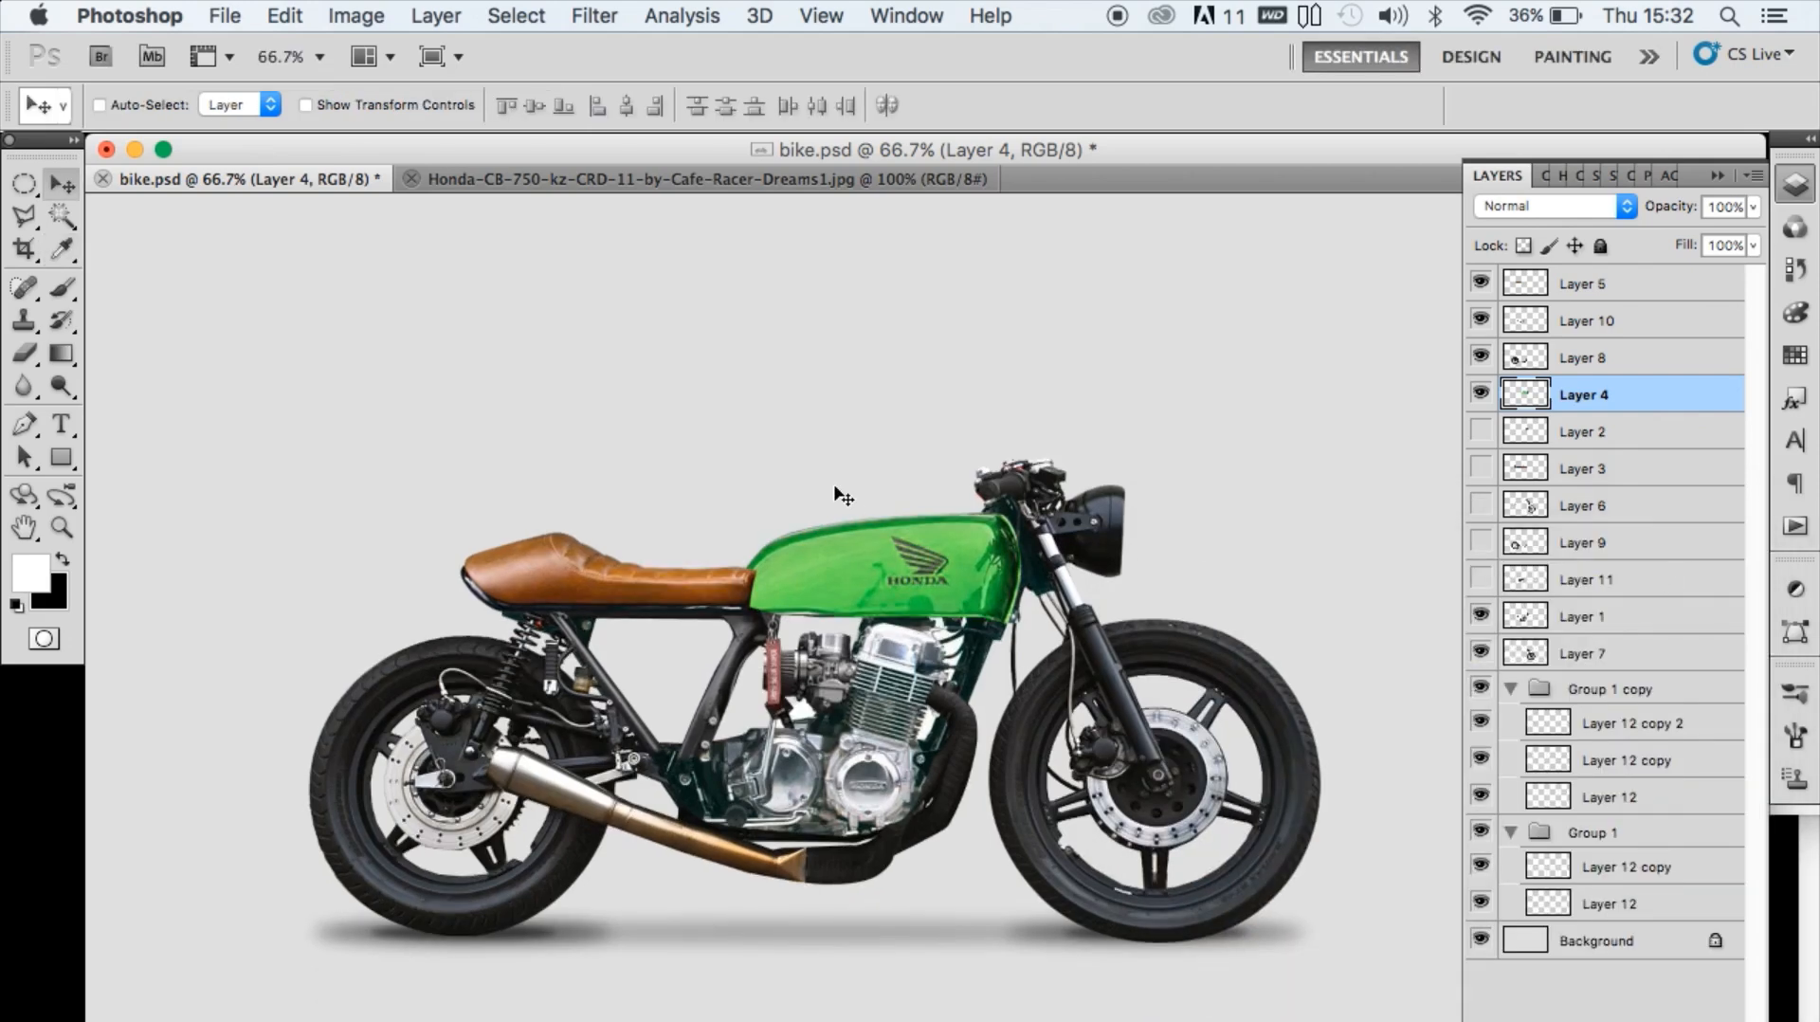
# - Switch back to the white number 16 tank and outline its upper panel with the Polygonal Lasso
pyautogui.click(1480, 398)
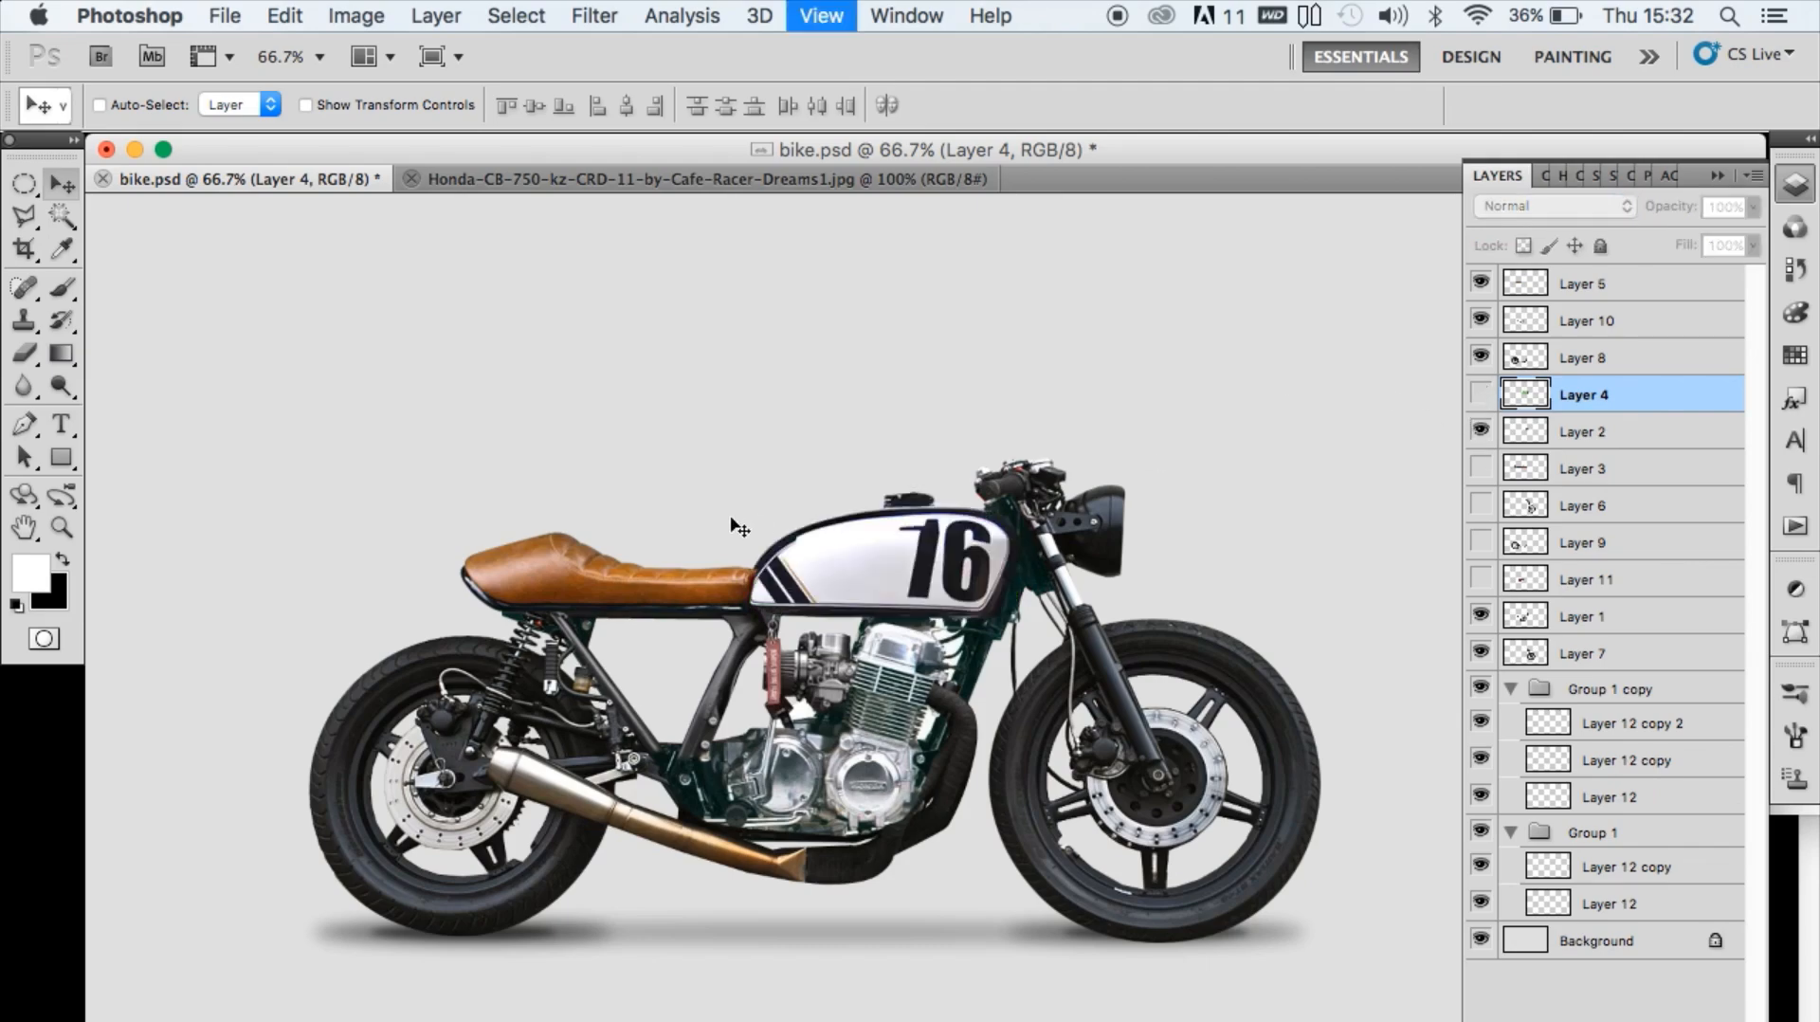
pyautogui.press('super+plus')
pyautogui.click(15, 217)
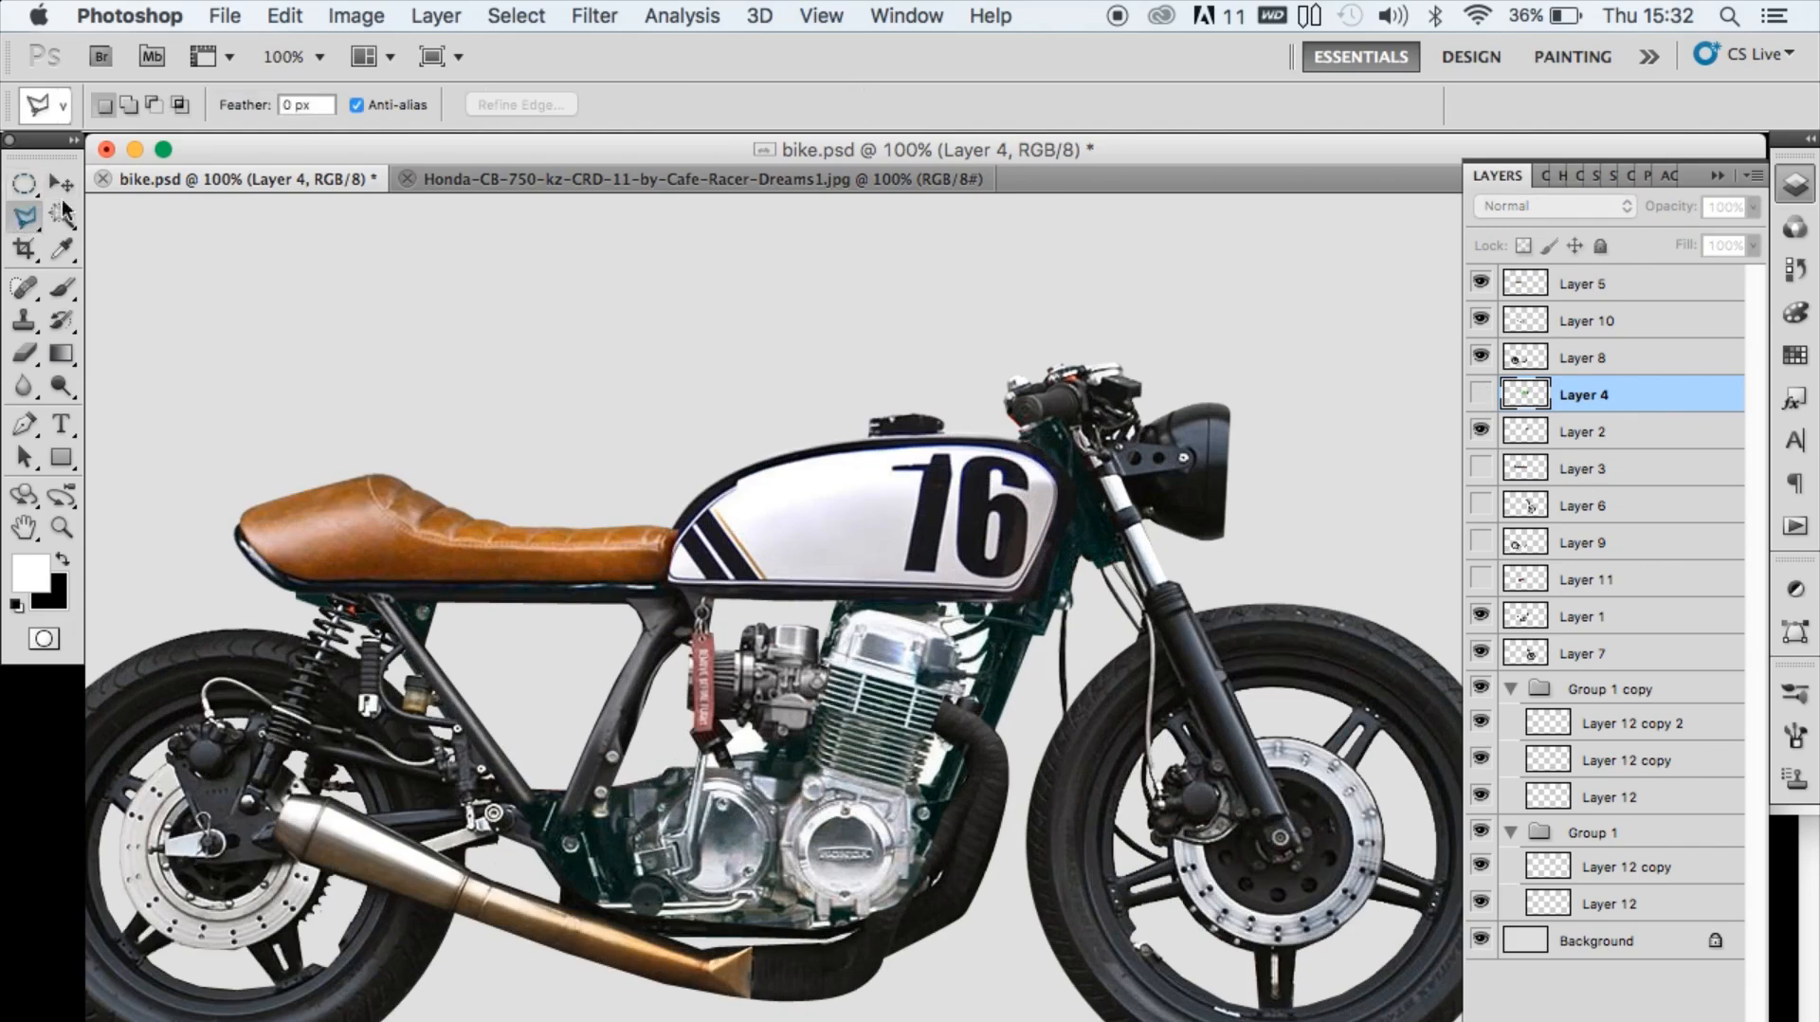
pyautogui.click(869, 452)
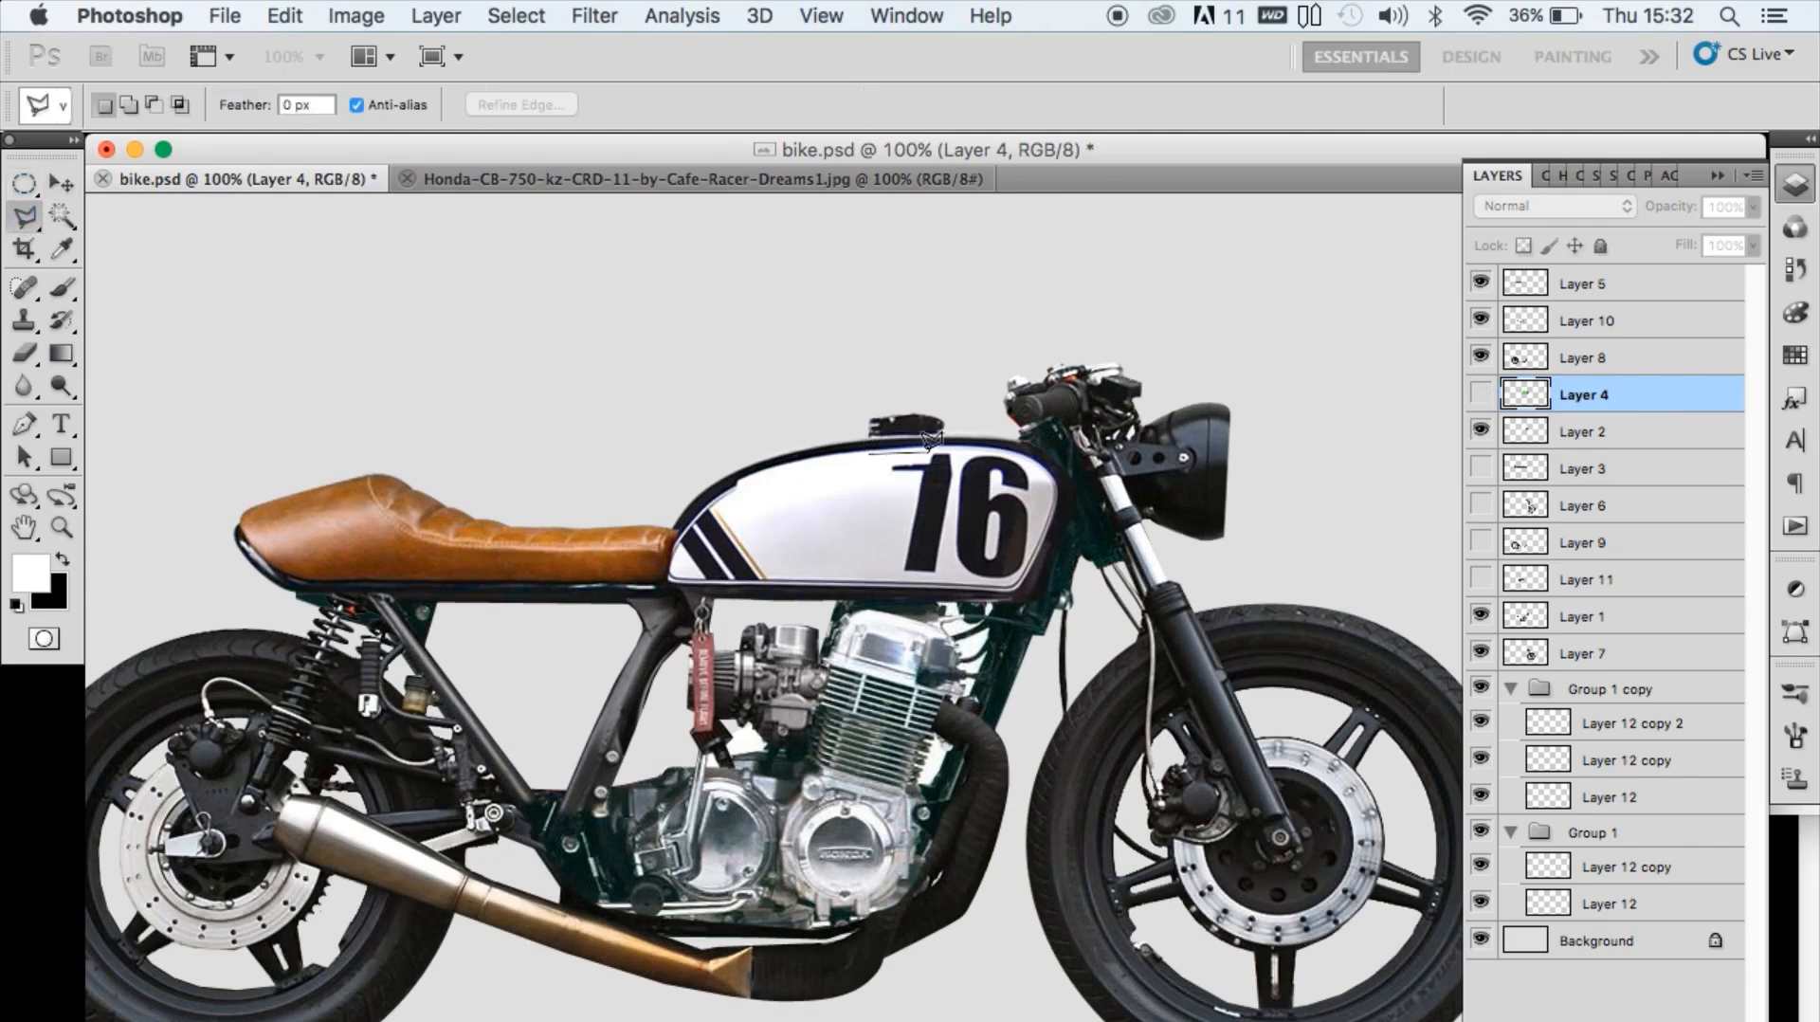
pyautogui.doubleClick(696, 505)
# - Fill the upper tank selection with white on a new layer above Layer 2
pyautogui.press('i')
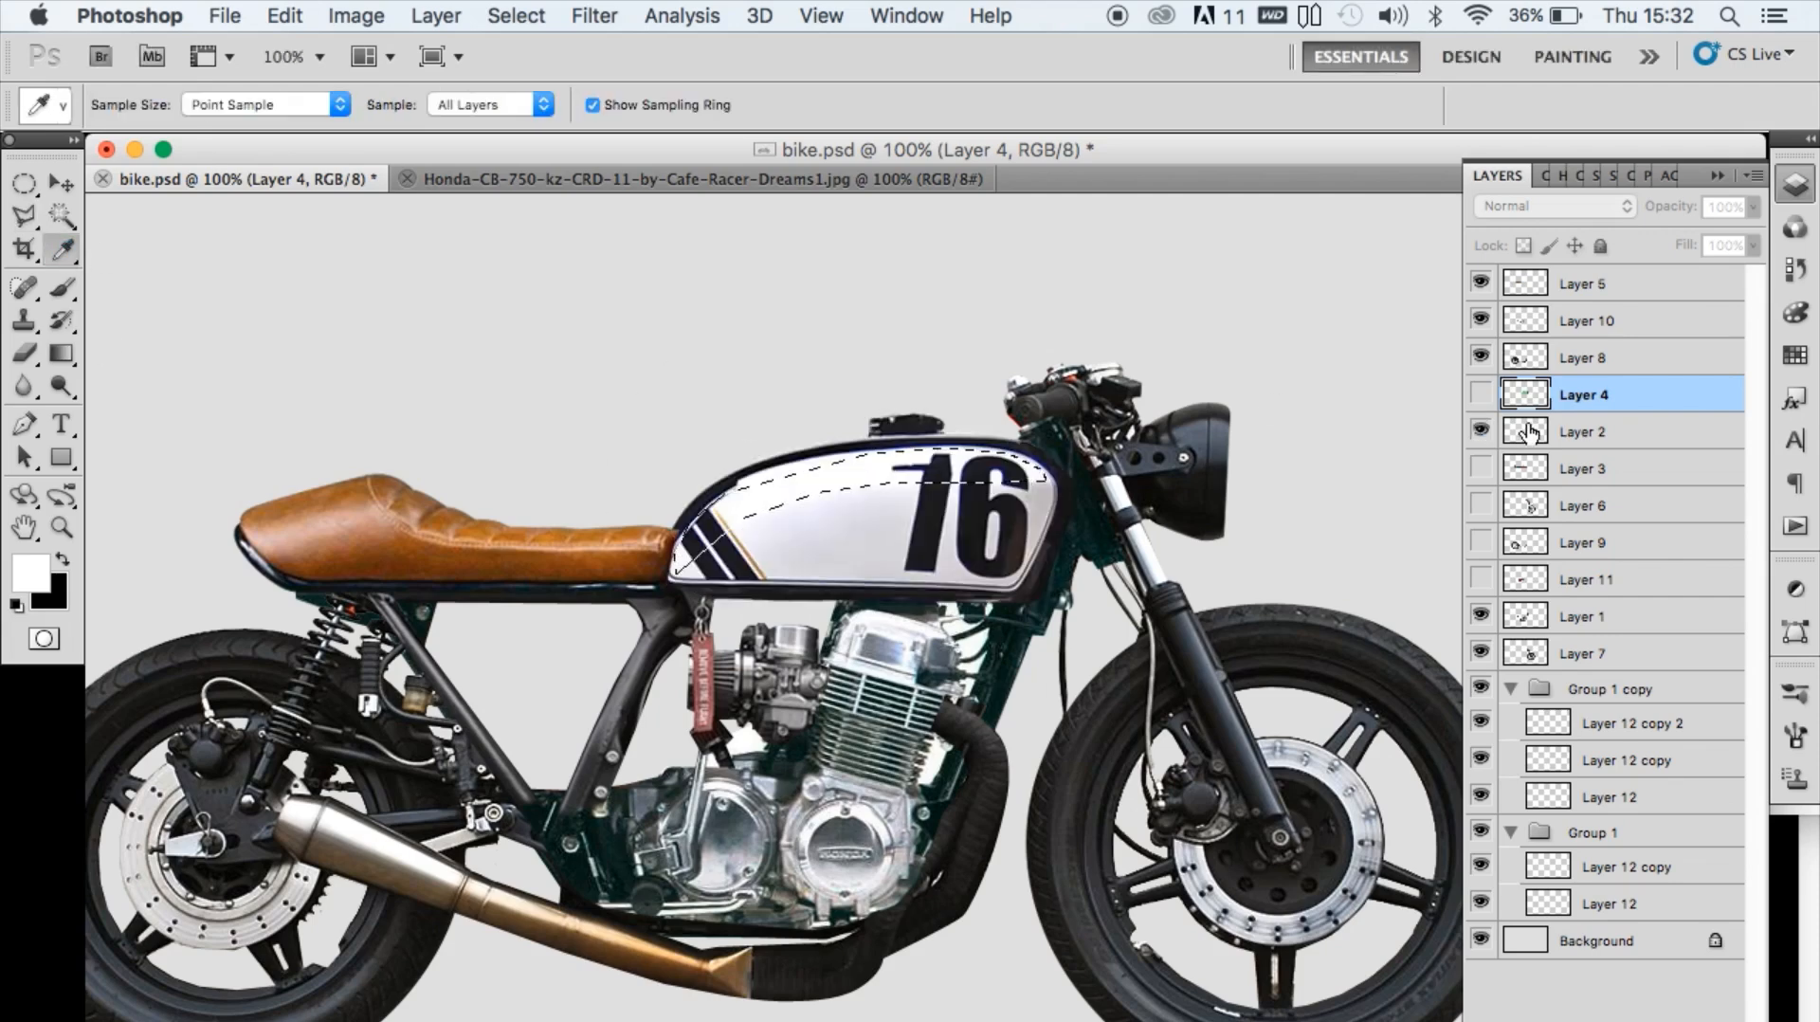
pyautogui.click(1566, 432)
pyautogui.press('alt+shift+super+n')
pyautogui.click(61, 559)
pyautogui.press('super+BackSpace')
# - Outline the lower tank panel with the Polygonal Lasso and cover the remaining number and stripes with white
pyautogui.press('l')
pyautogui.click(729, 560)
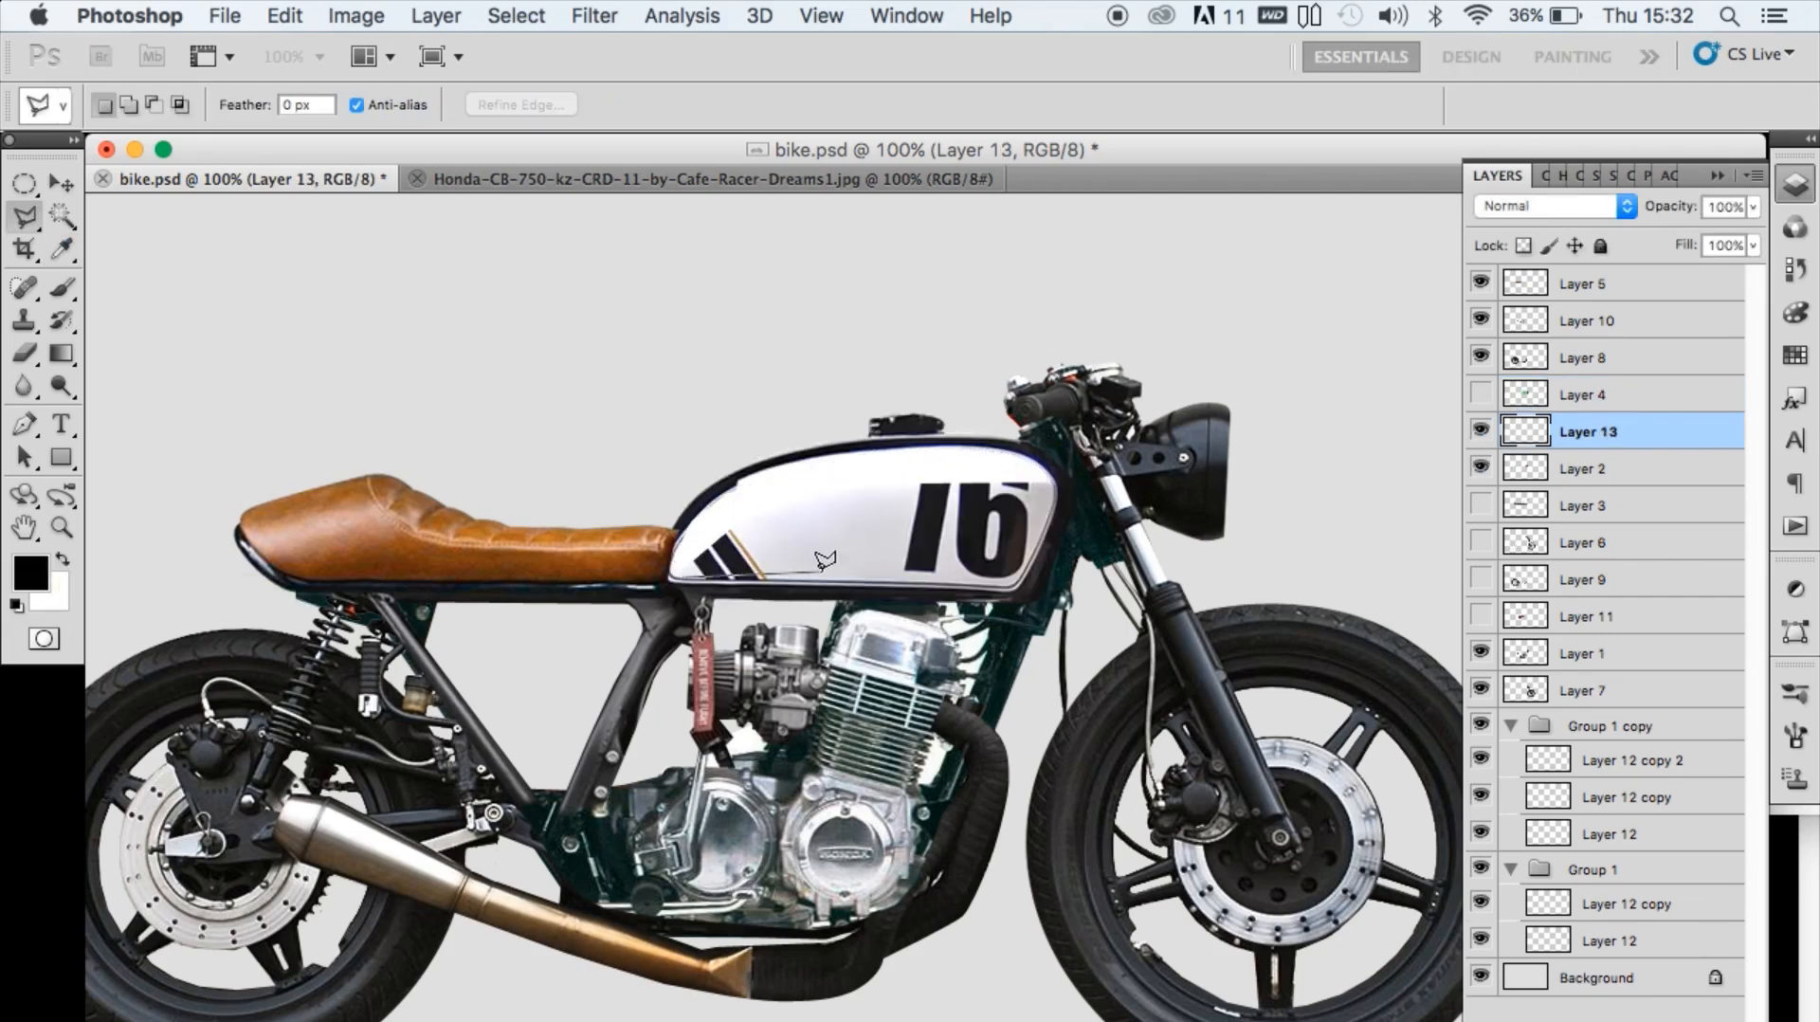
pyautogui.doubleClick(1066, 481)
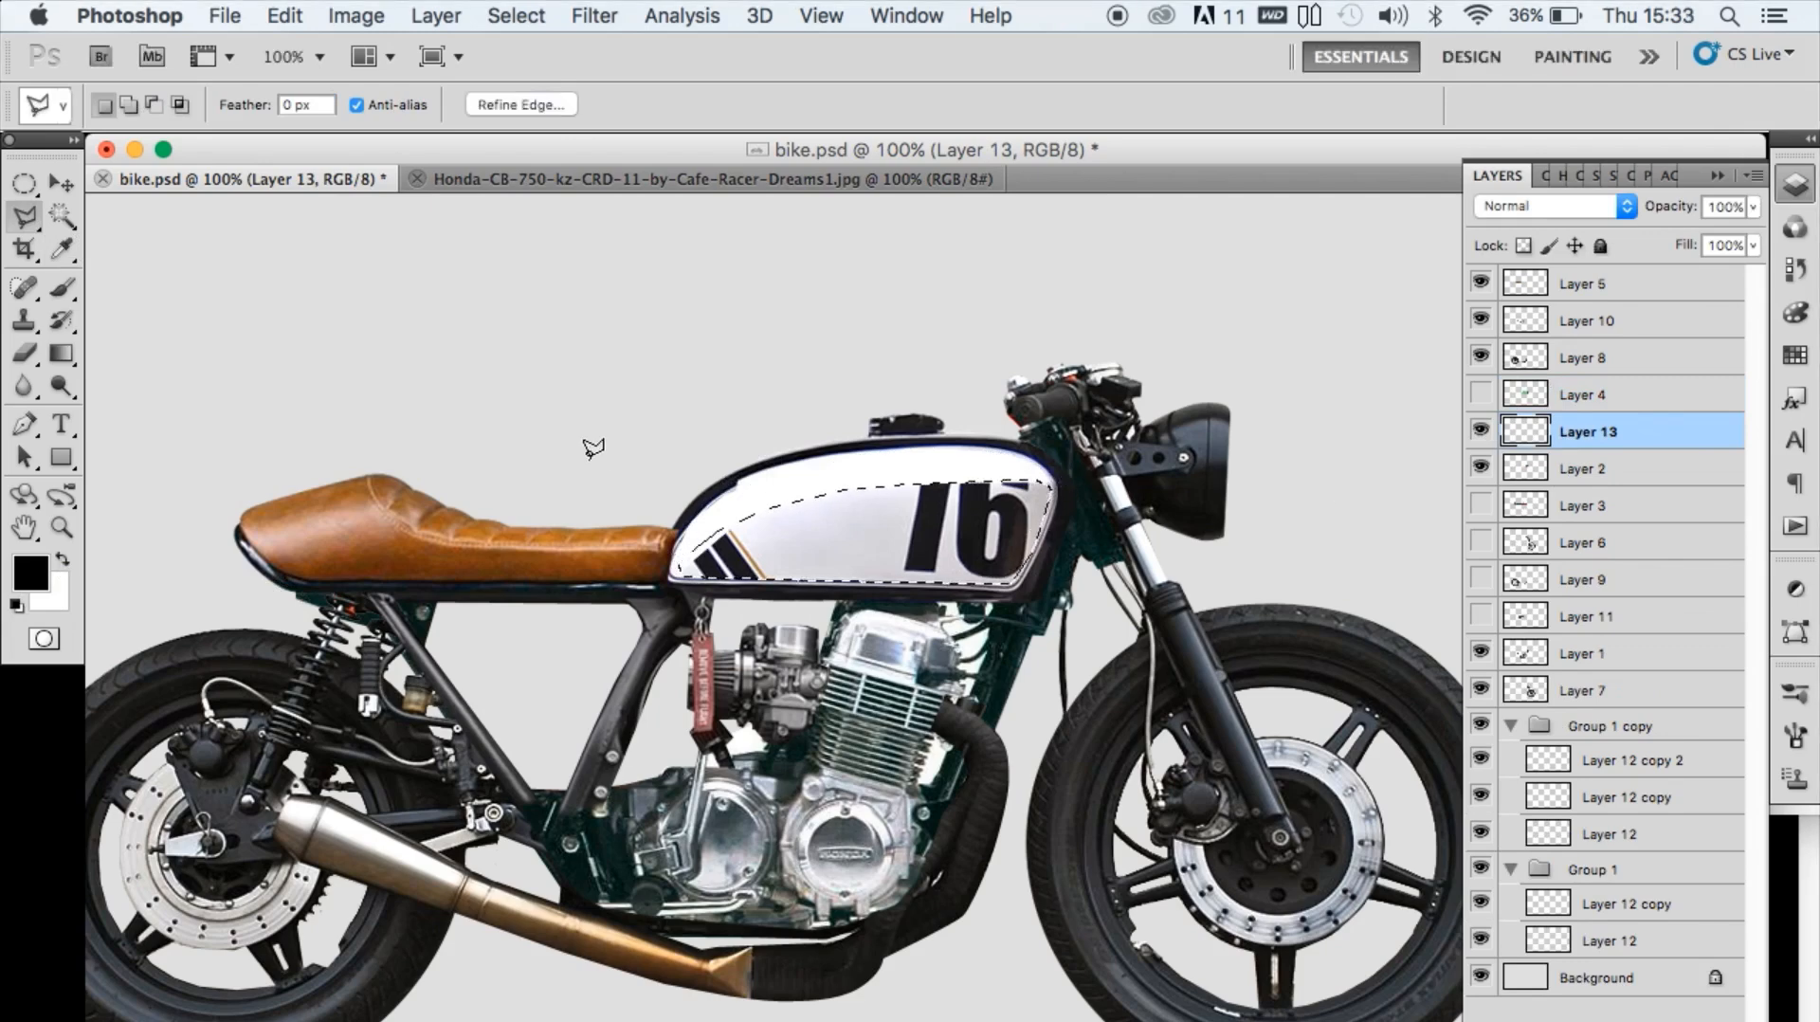
pyautogui.press('BackSpace')
# - Sample a light grey from the tank and create a new layer for the tank shading
pyautogui.click(61, 256)
pyautogui.click(877, 557)
pyautogui.press('super+z')
pyautogui.click(1692, 1020)
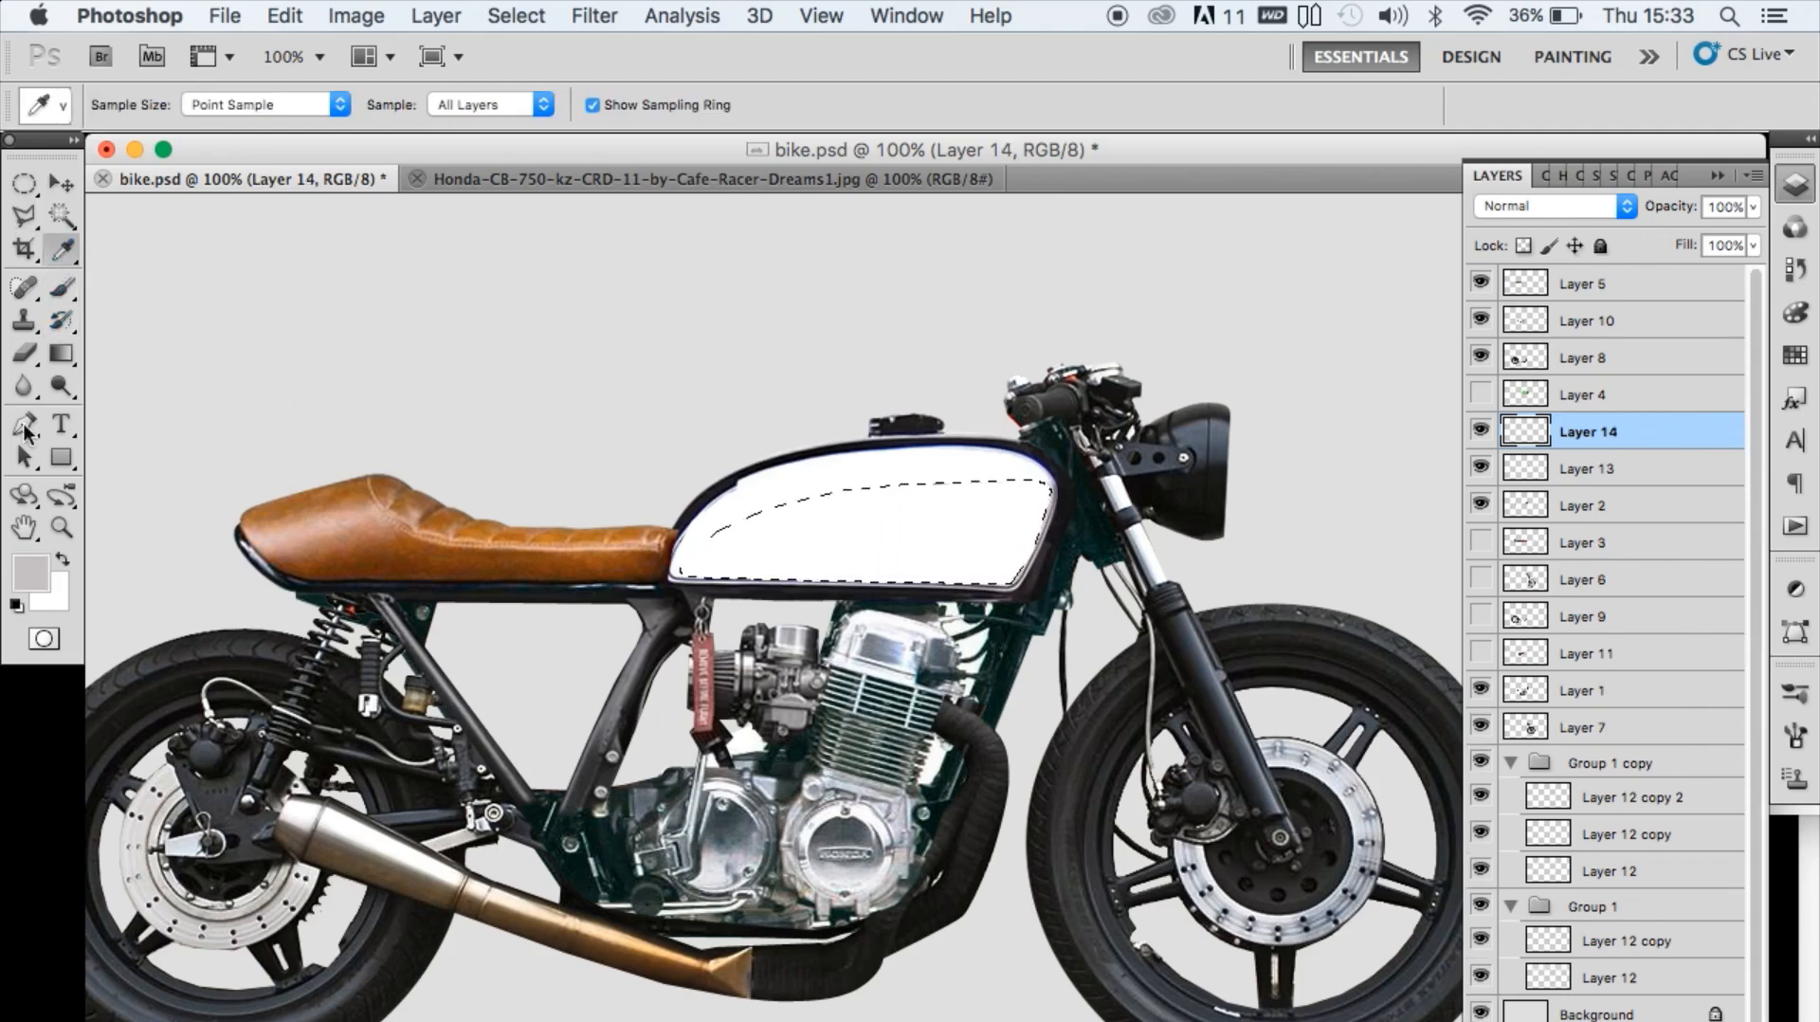
# - Paint soft grey shading across the lower tank selection with a large Brush at reduced opacity, and deselect
pyautogui.press('x')
pyautogui.click(61, 287)
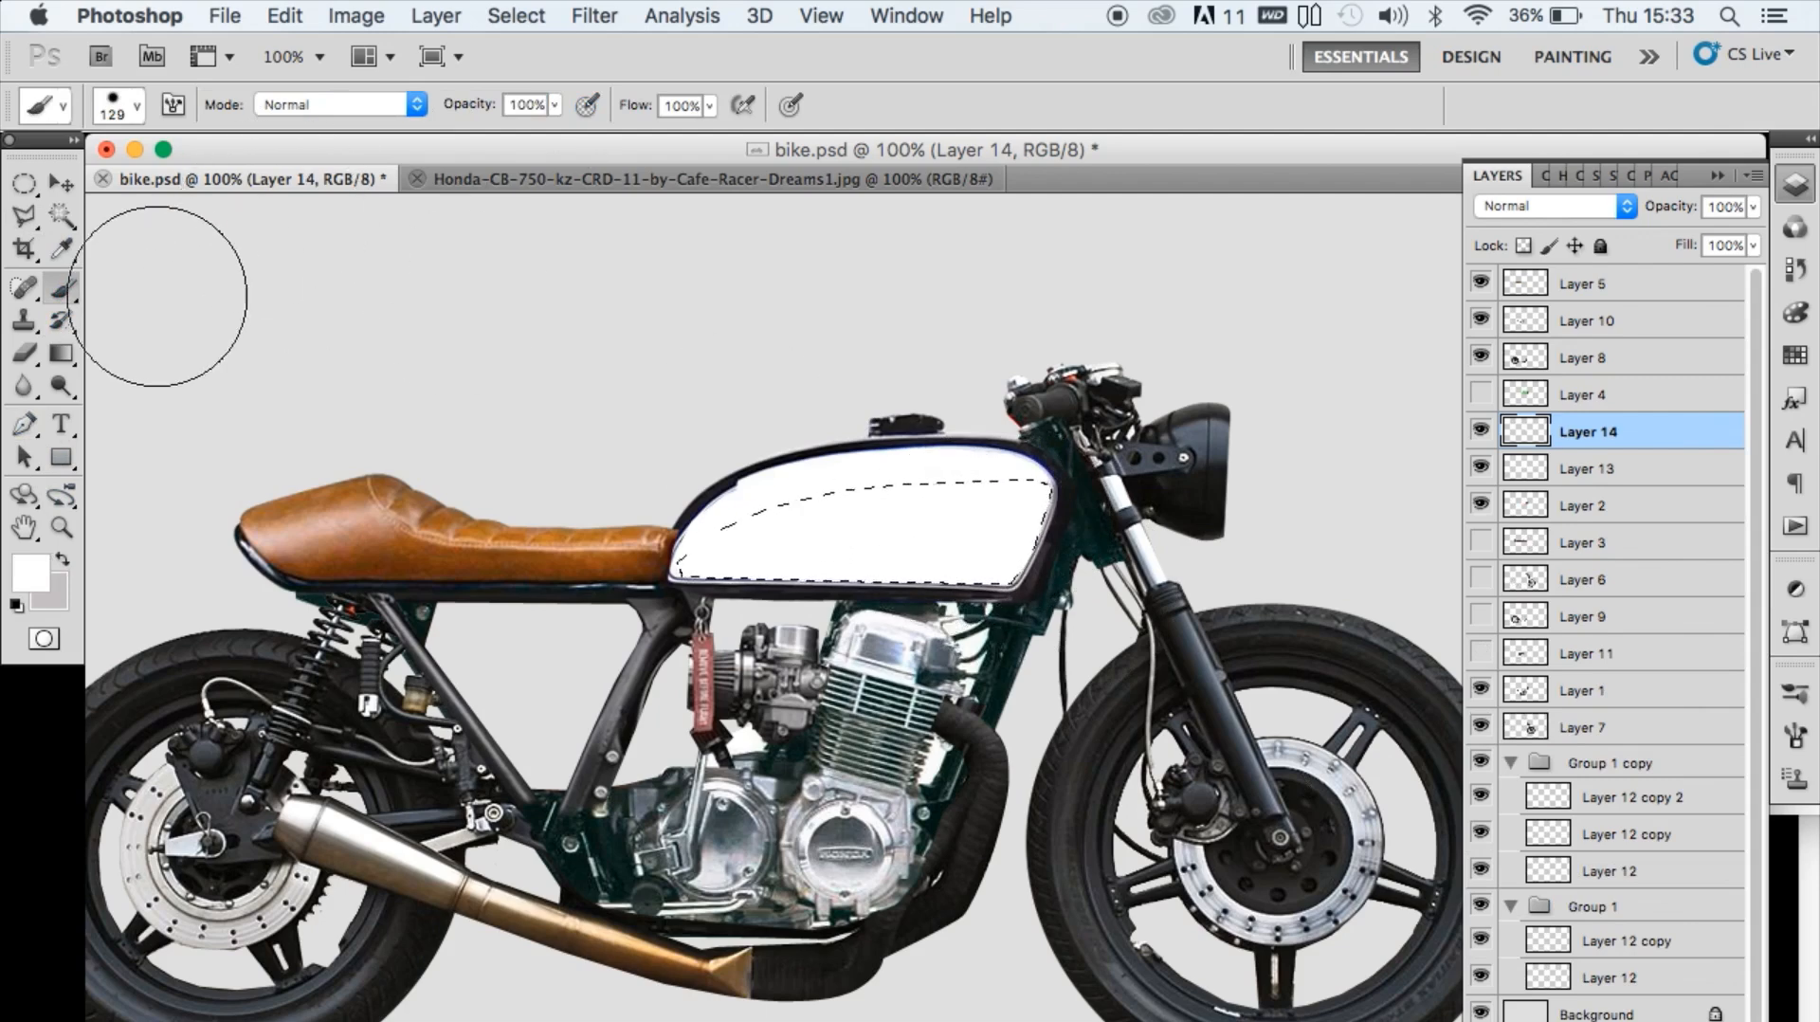
pyautogui.click(62, 559)
pyautogui.moveTo(1018, 512); pyautogui.dragTo(993, 512)
pyautogui.press('super+z')
pyautogui.moveTo(555, 105); pyautogui.dragTo(495, 138)
pyautogui.moveTo(976, 531)
pyautogui.mouseDown()
pyautogui.moveTo(1042, 516)
pyautogui.moveTo(932, 522)
pyautogui.mouseUp()
pyautogui.moveTo(554, 106); pyautogui.dragTo(527, 133)
pyautogui.moveTo(867, 517)
pyautogui.mouseDown()
pyautogui.moveTo(1117, 519)
pyautogui.moveTo(932, 559)
pyautogui.mouseUp()
pyautogui.press('super+d')
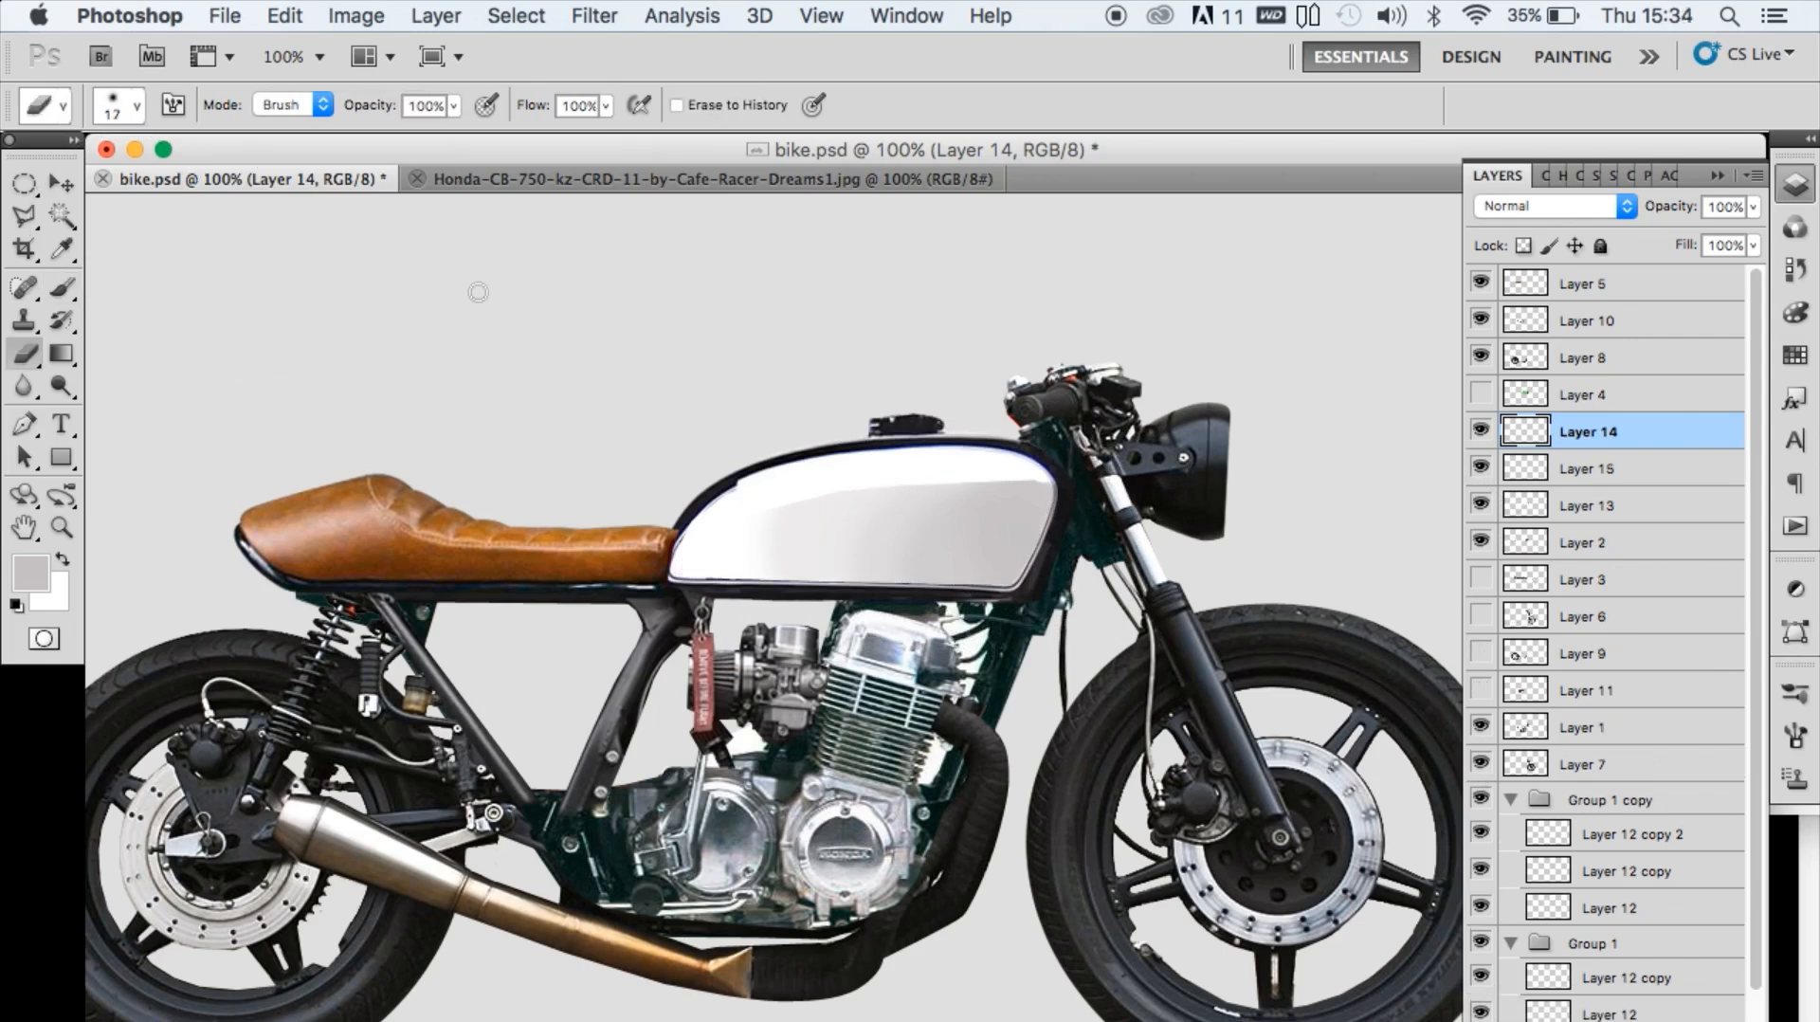
# - Soften the hard upper edge of the tank shading with a 68 px Eraser at 0% hardness
pyautogui.click(136, 105)
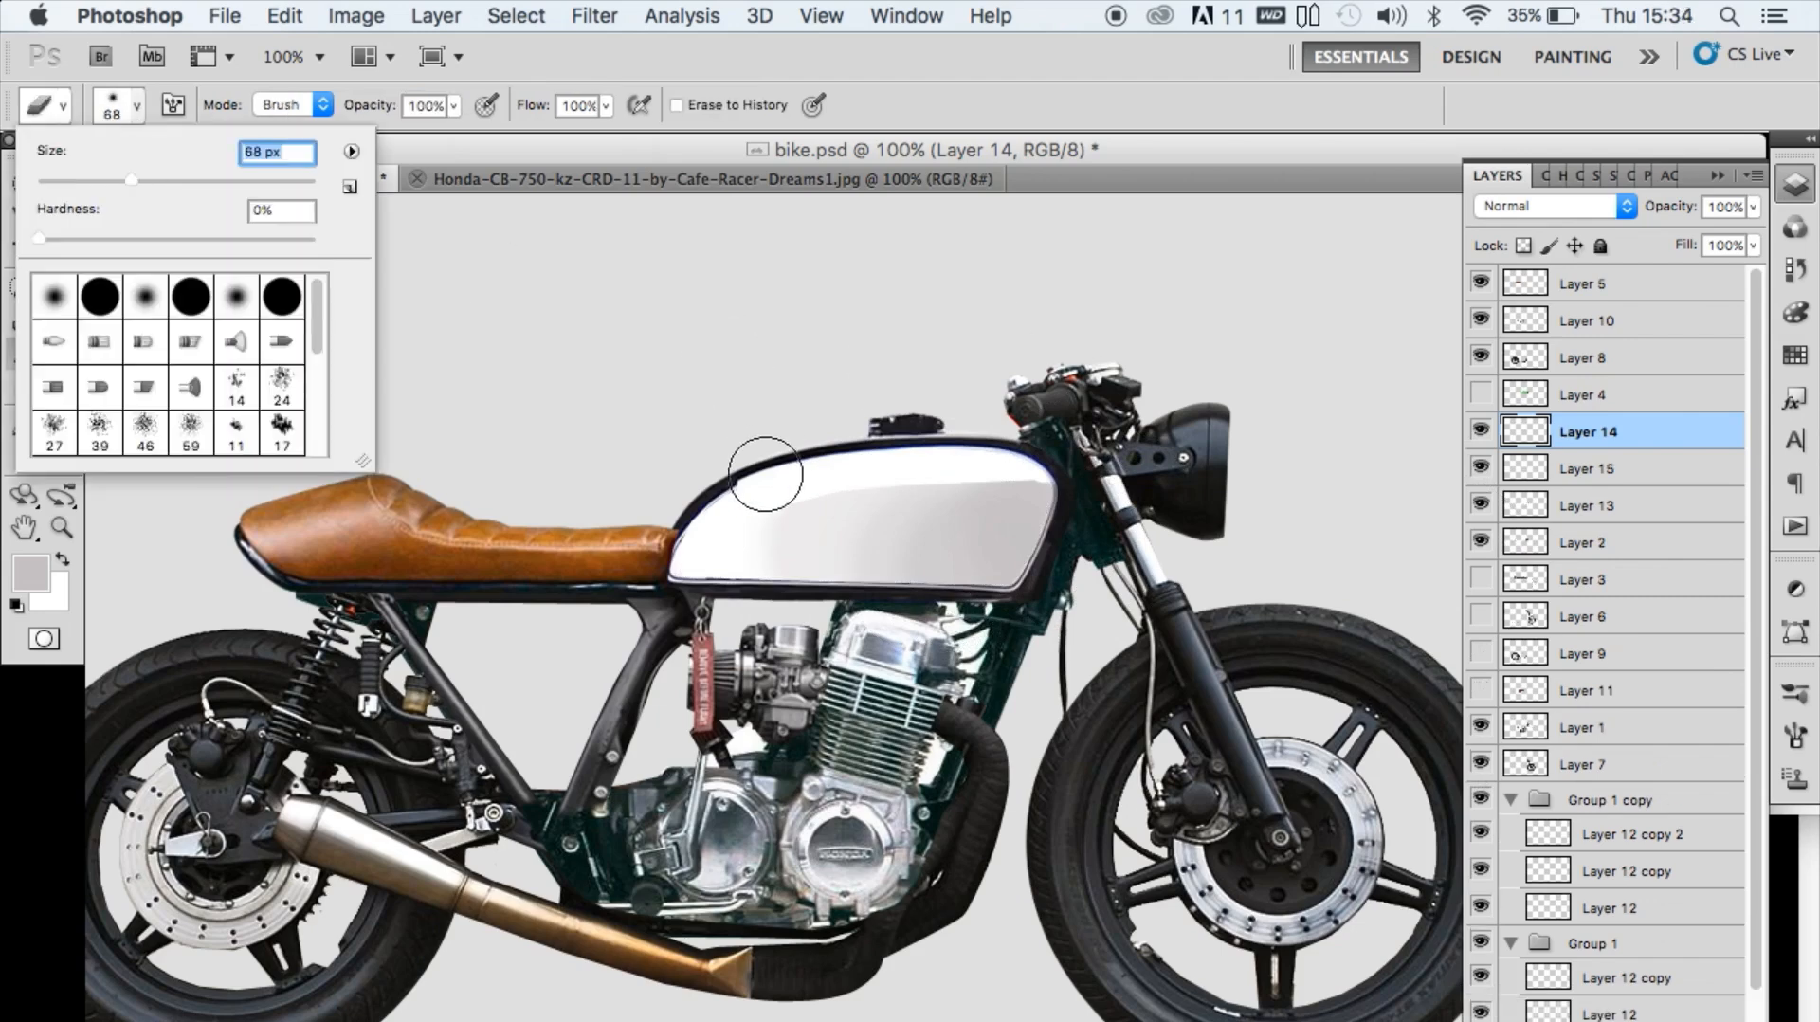
pyautogui.press('Return')
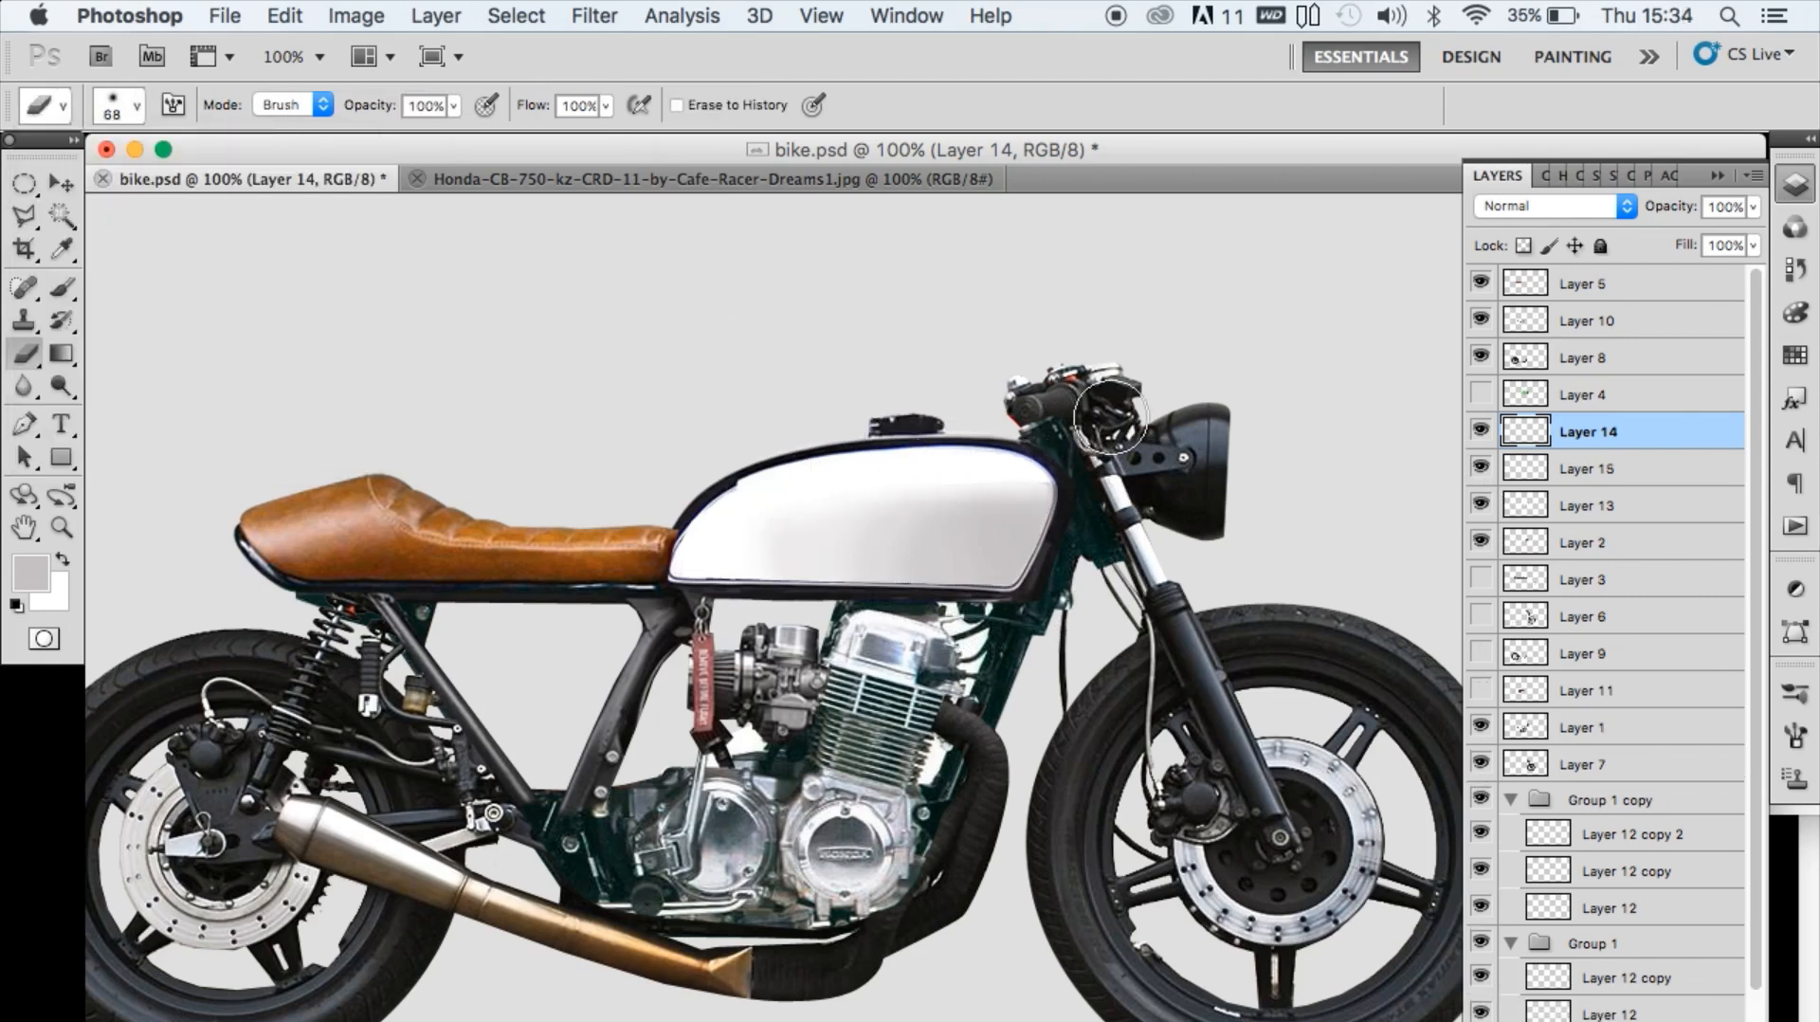
# - Outline a diagonal stripe across the white tank panel with the Polygonal Lasso and fill it on a new layer with navy sampled from the tank's edge
pyautogui.press('l')
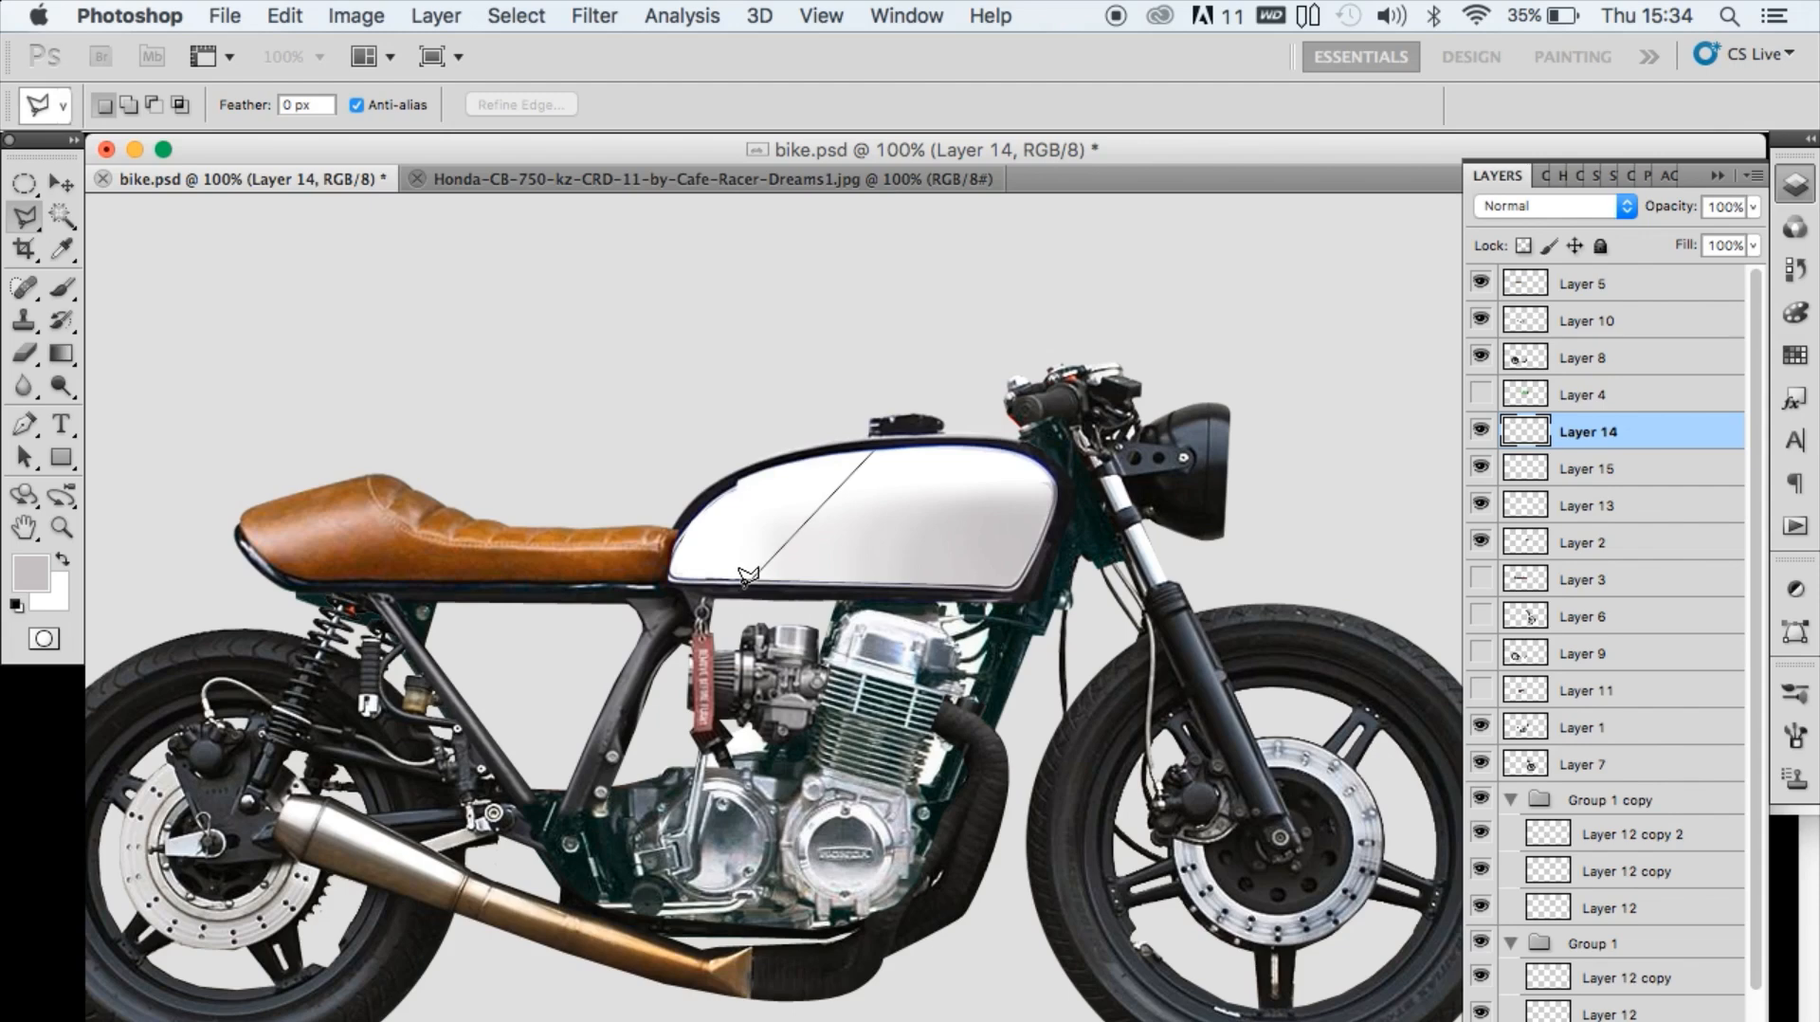
pyautogui.doubleClick(890, 434)
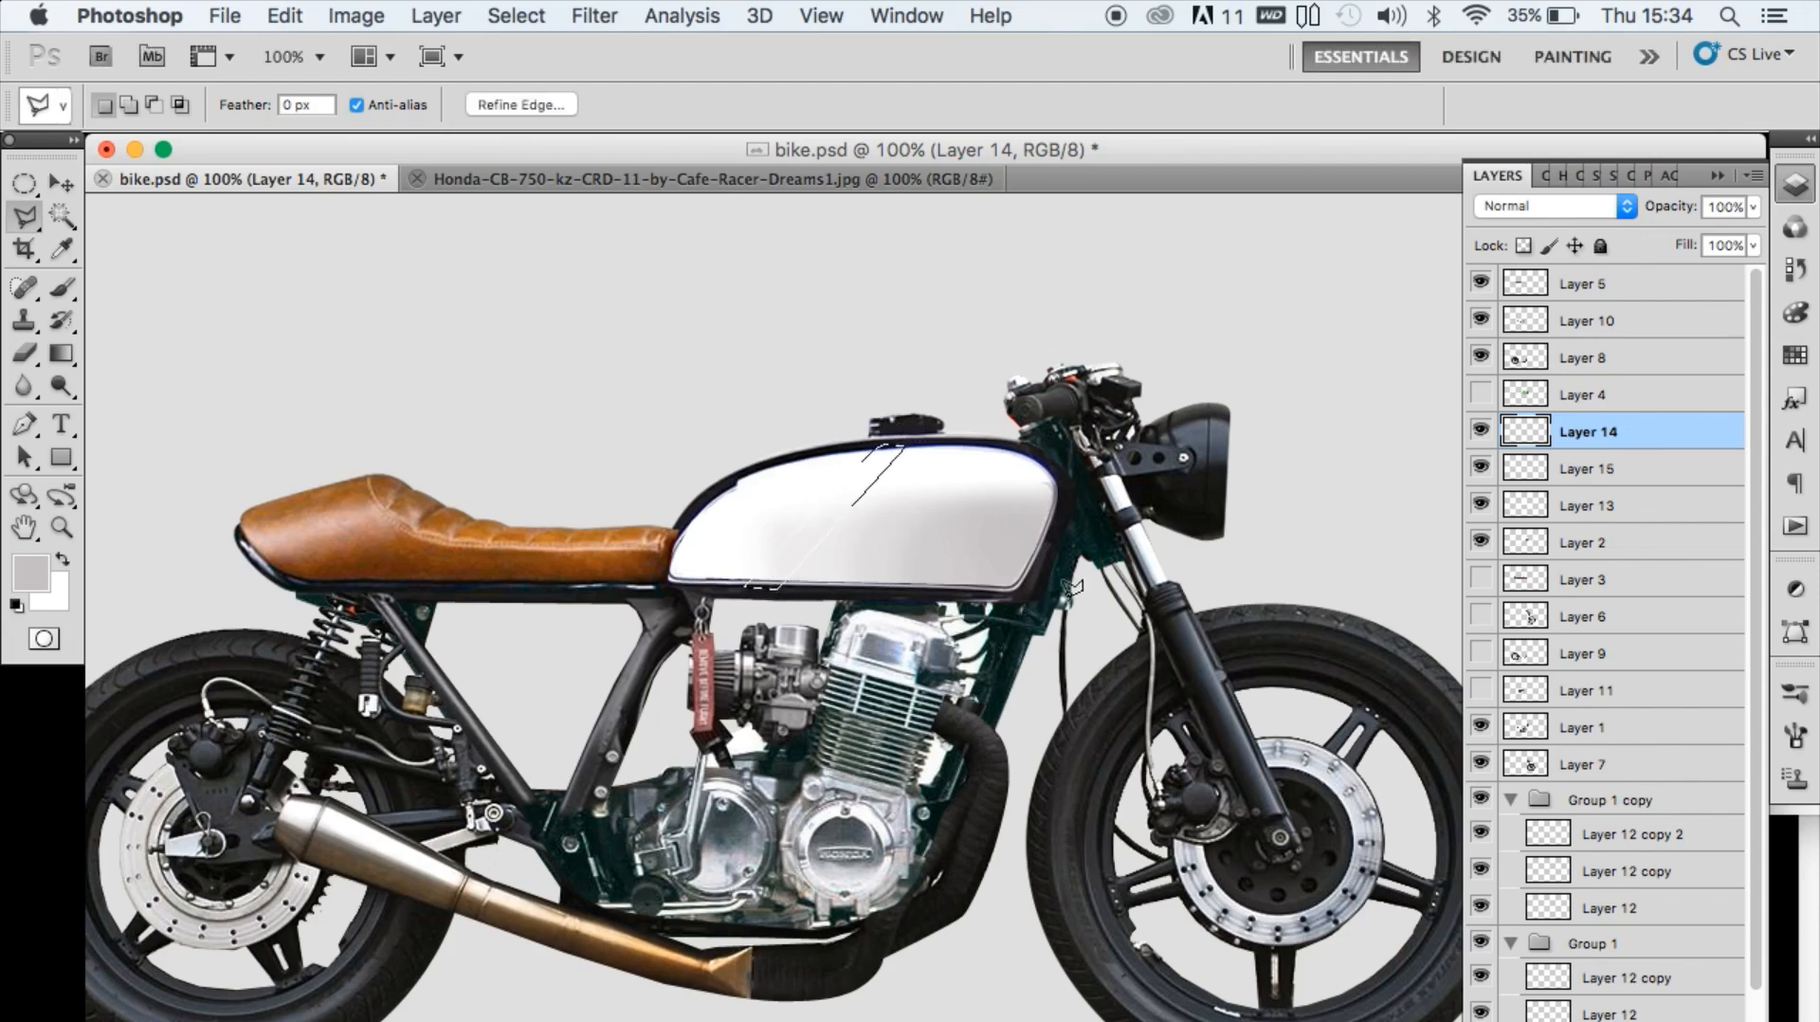
pyautogui.hotkey('ctrl', 'j')
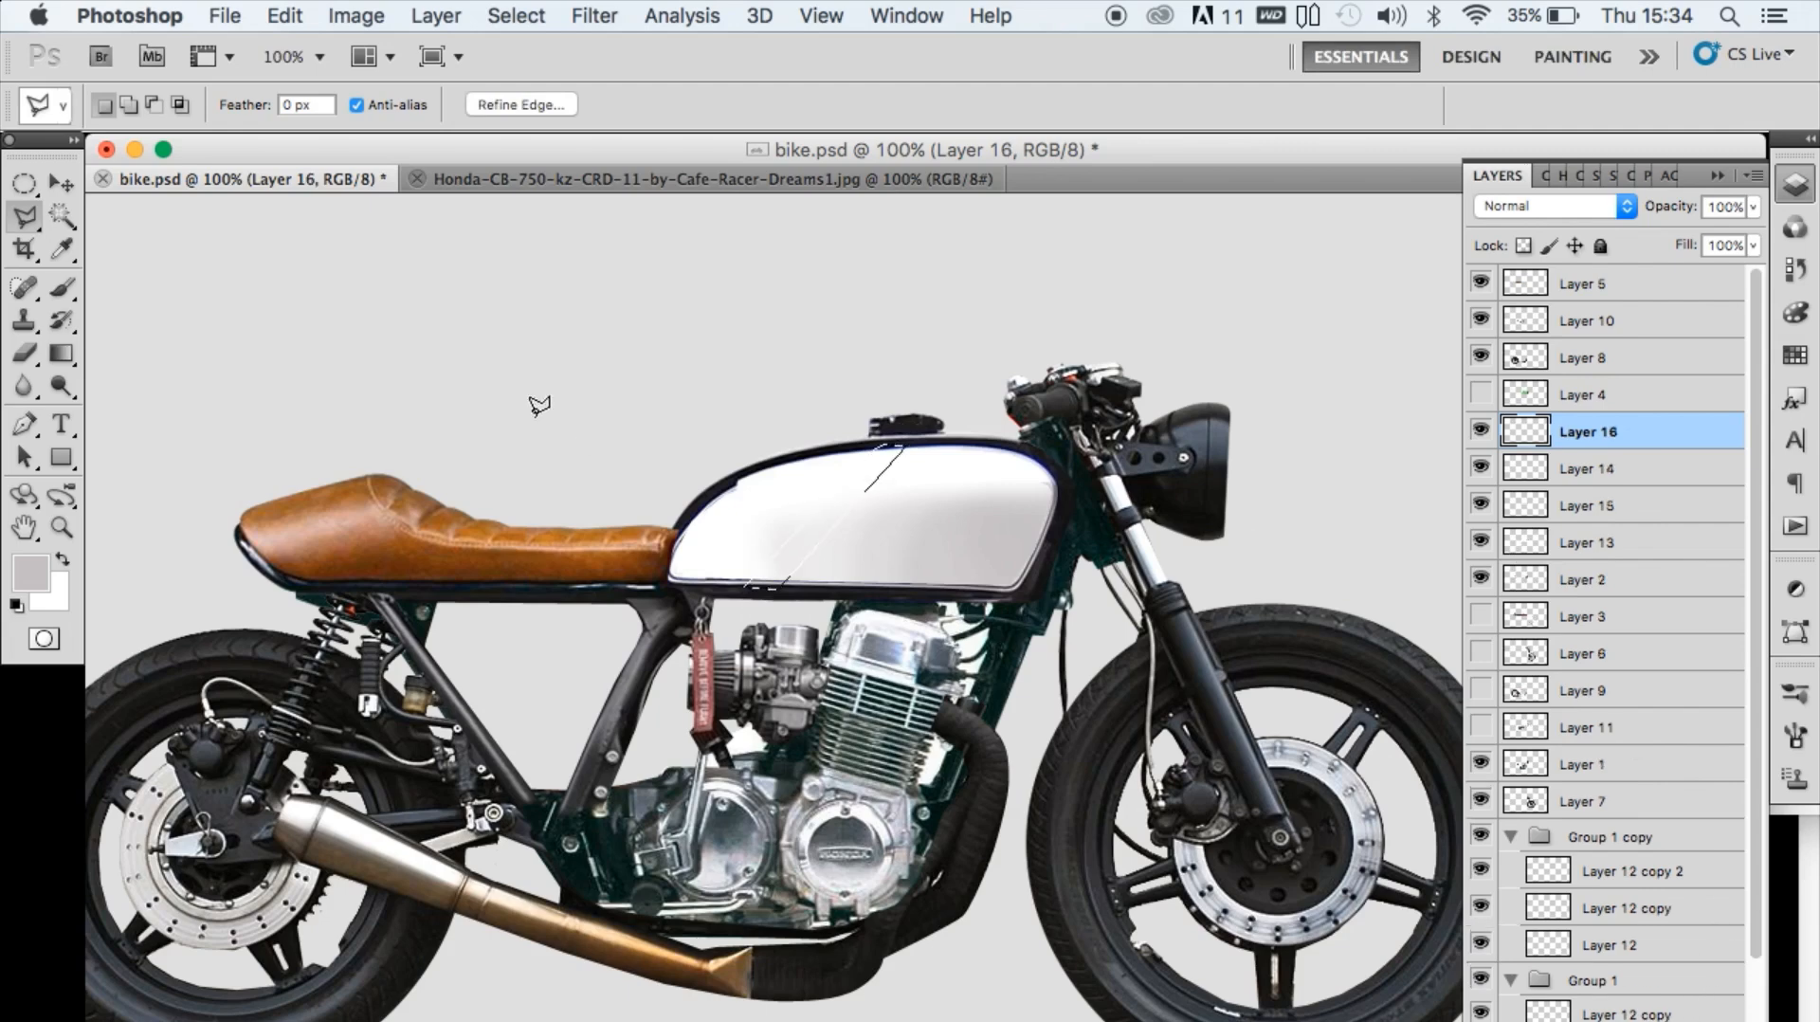
pyautogui.click(56, 252)
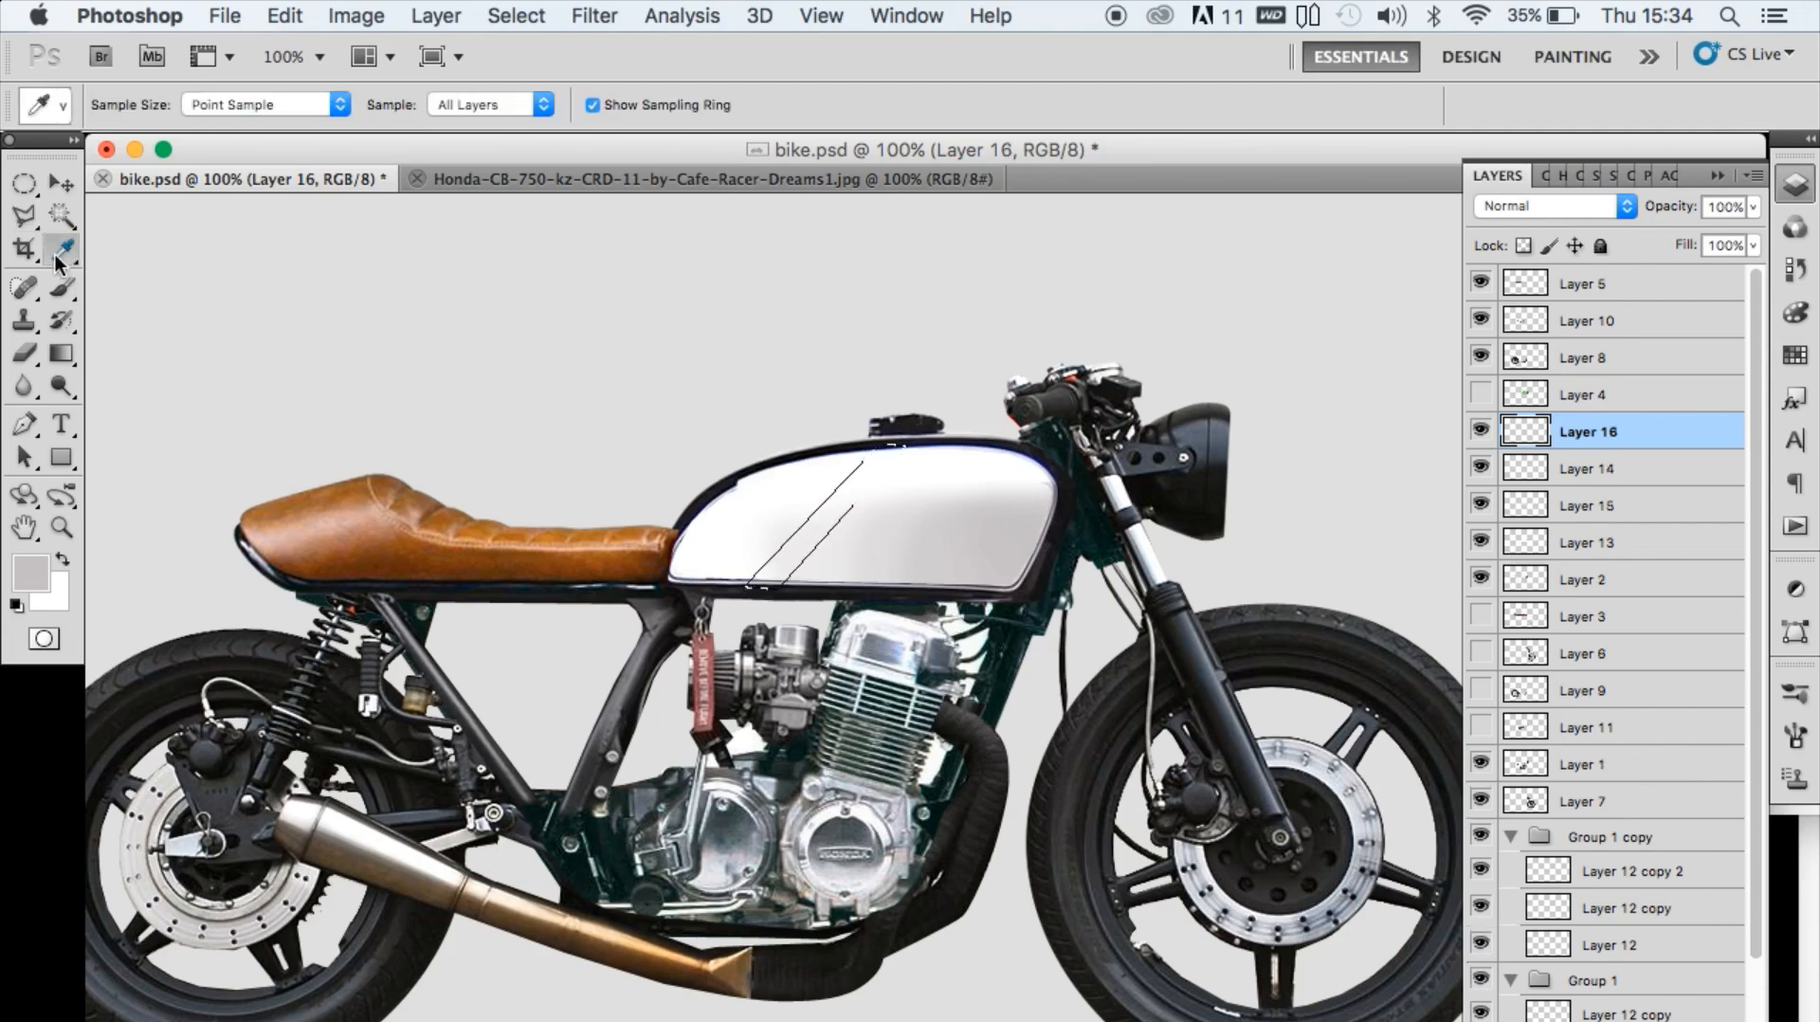
pyautogui.click(809, 450)
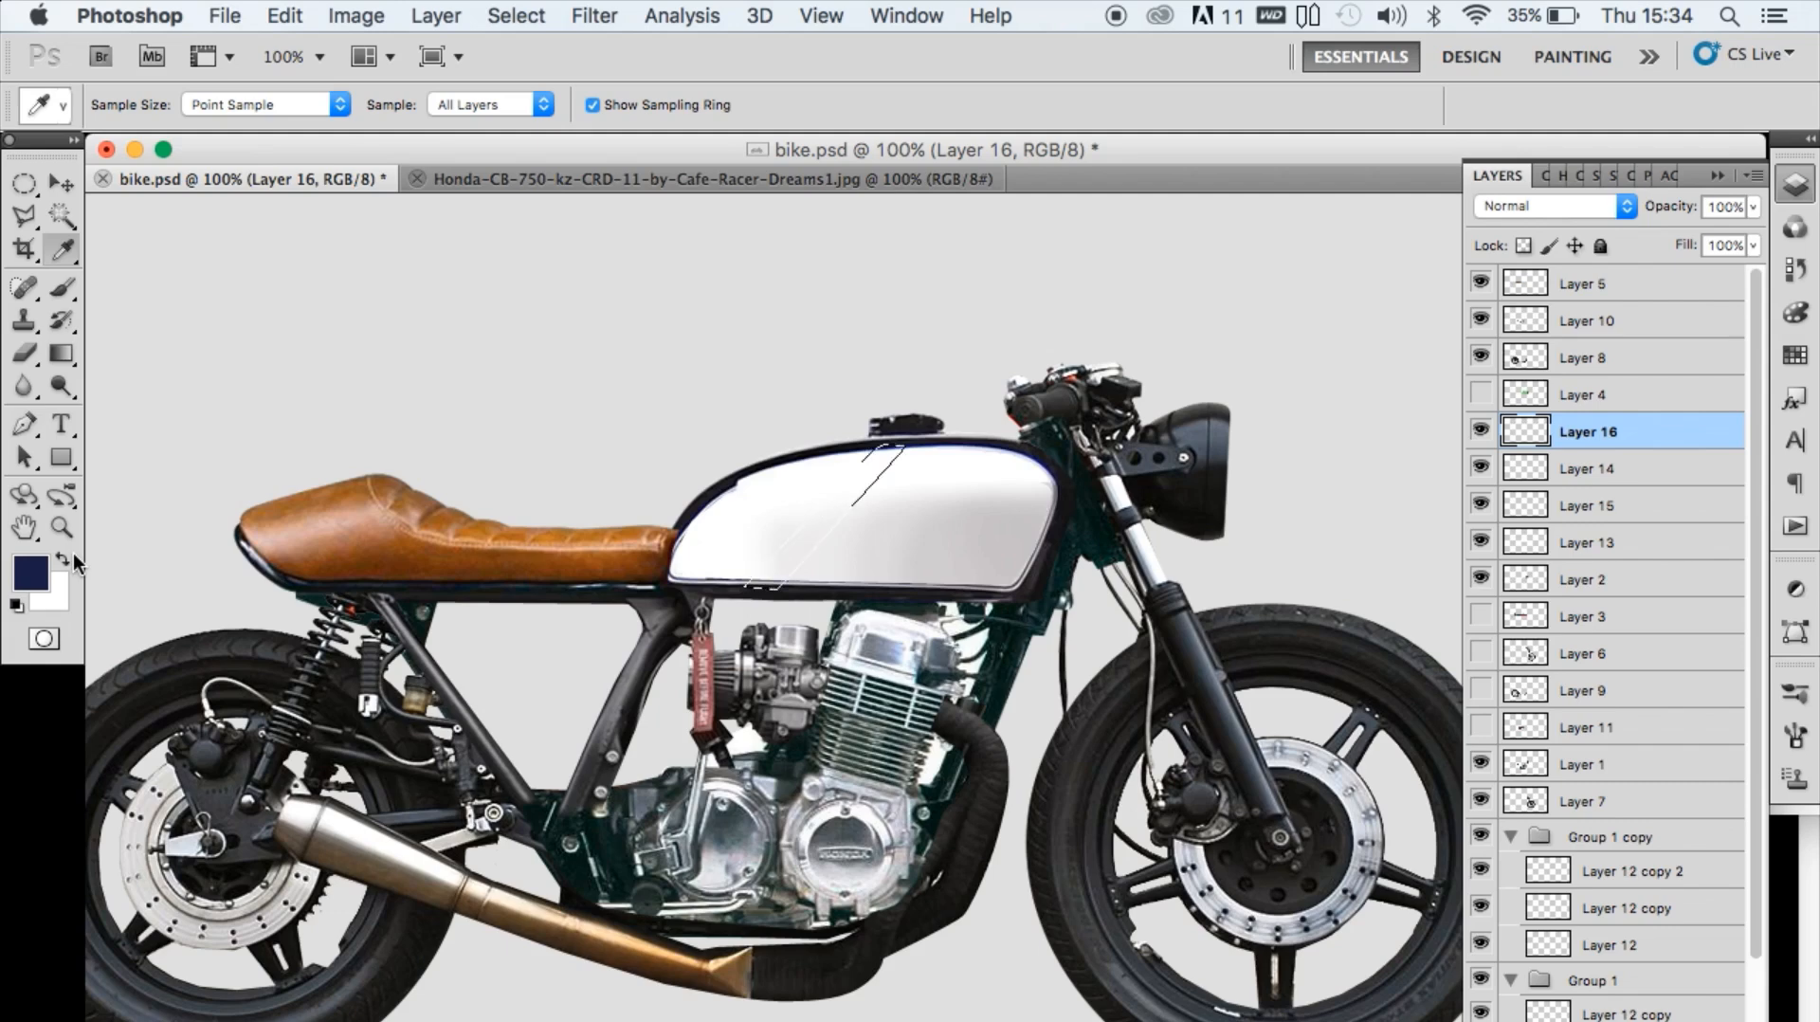
pyautogui.press('super+BackSpace')
# - Duplicate the navy stripe slightly further forward on the tank to form a parallel second stripe, and deselect
pyautogui.press('v')
pyautogui.moveTo(840, 520); pyautogui.dragTo(887, 515)
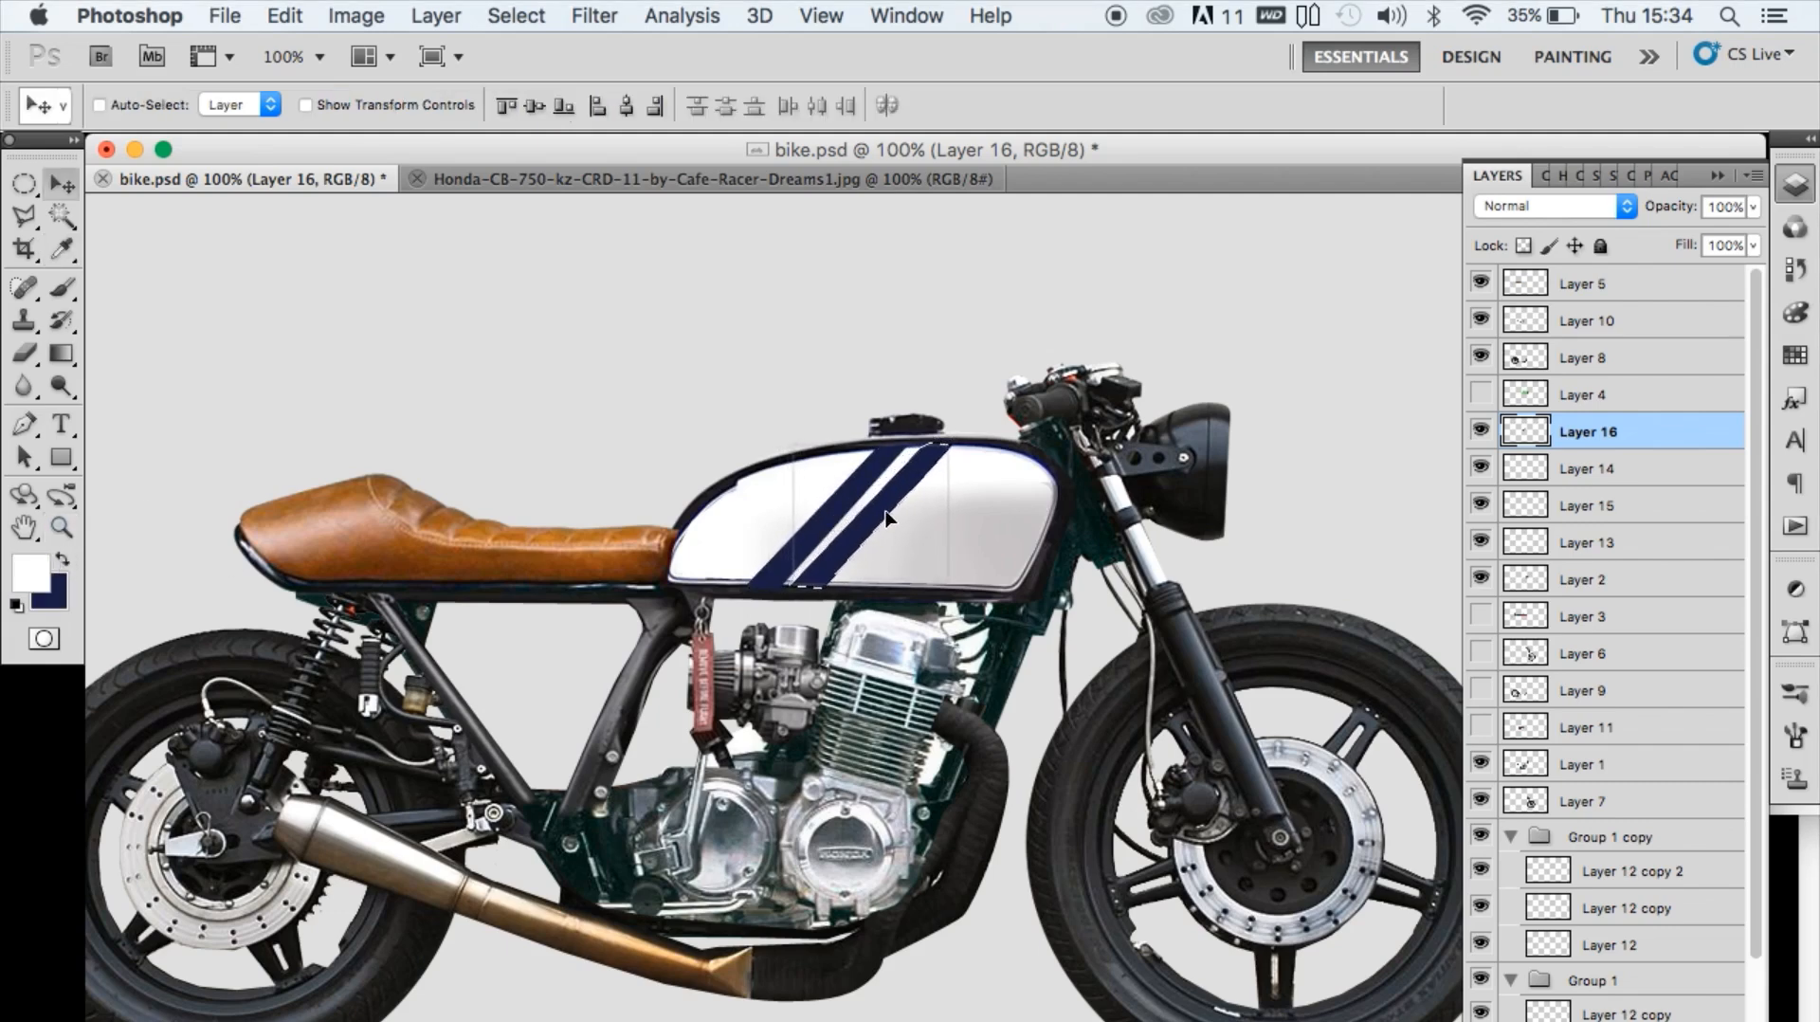
pyautogui.press('super+d')
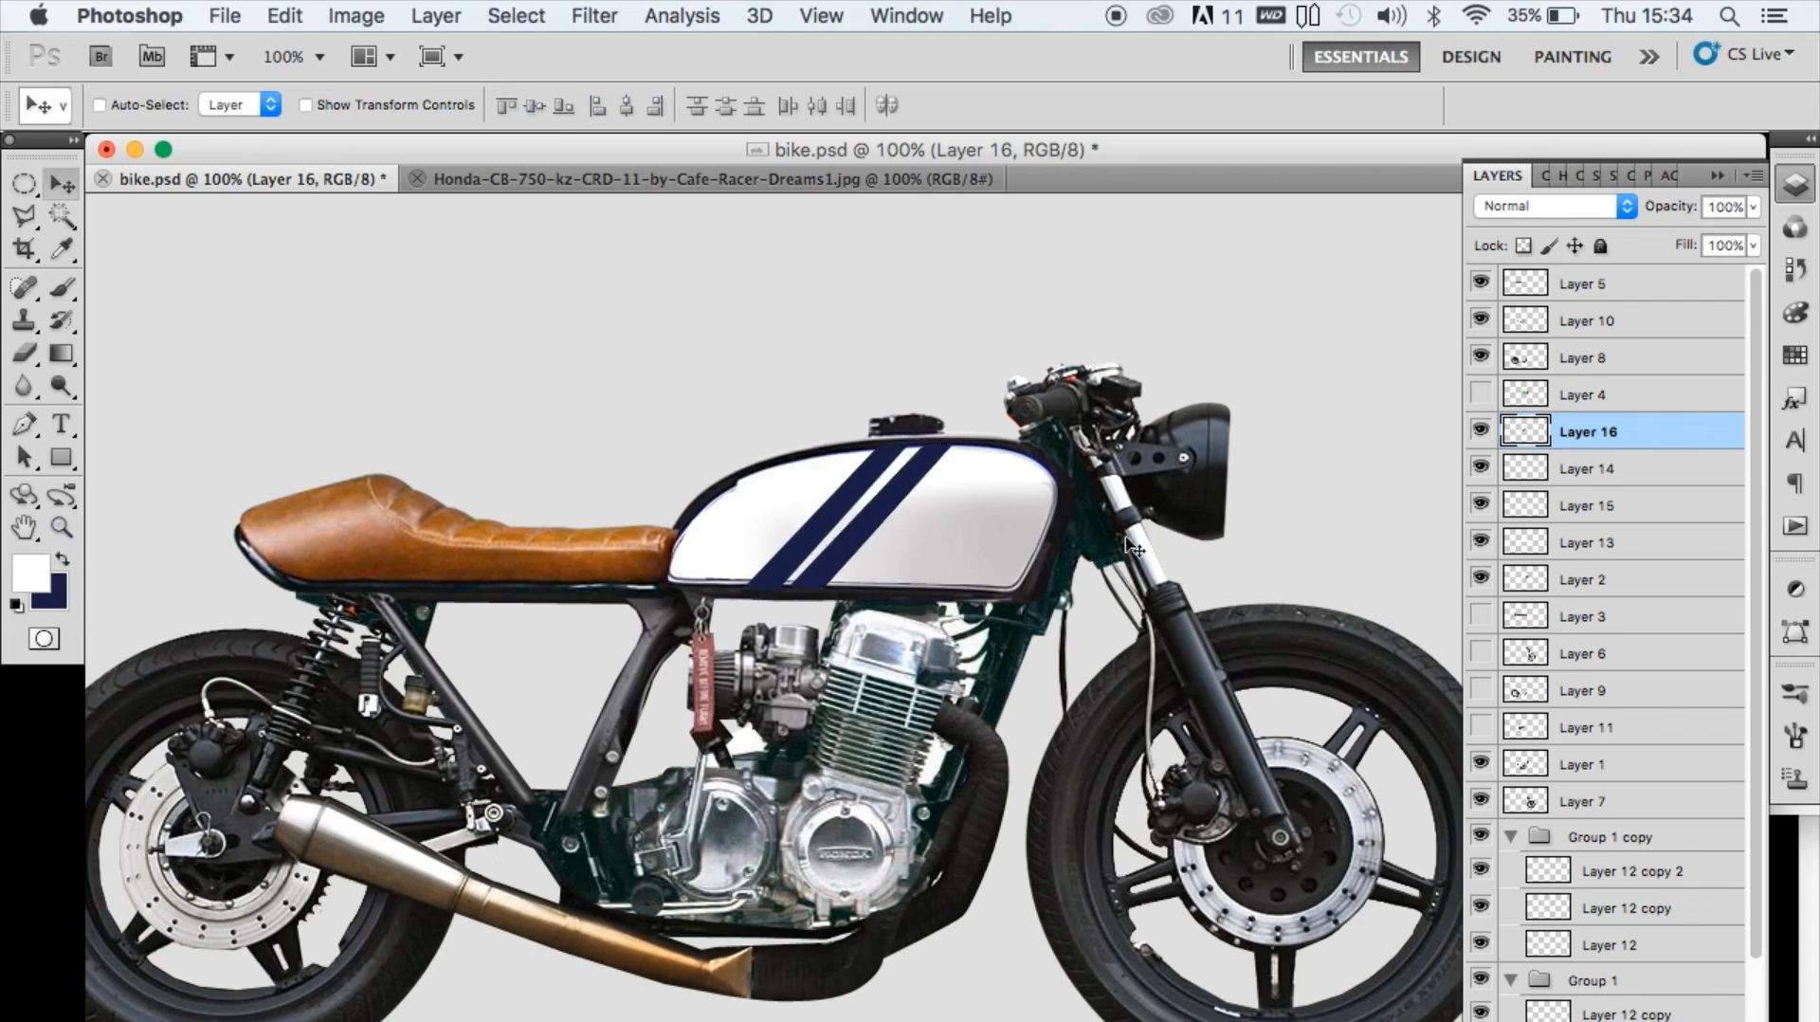